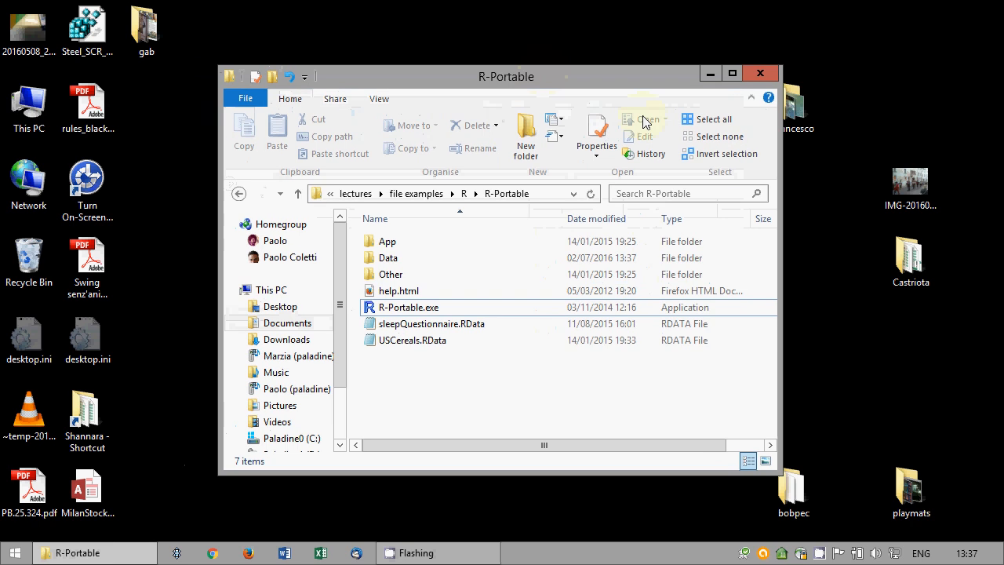
# Open a new File Explorer window and go to the network server \\ubz01fst.unibz.it.
pyautogui.click(390, 296)
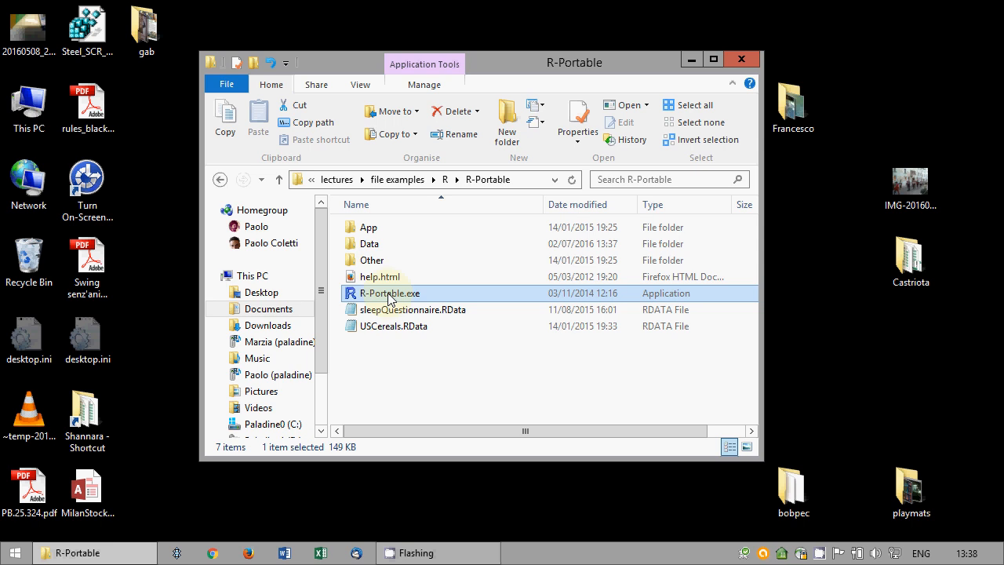
pyautogui.moveTo(82, 554)
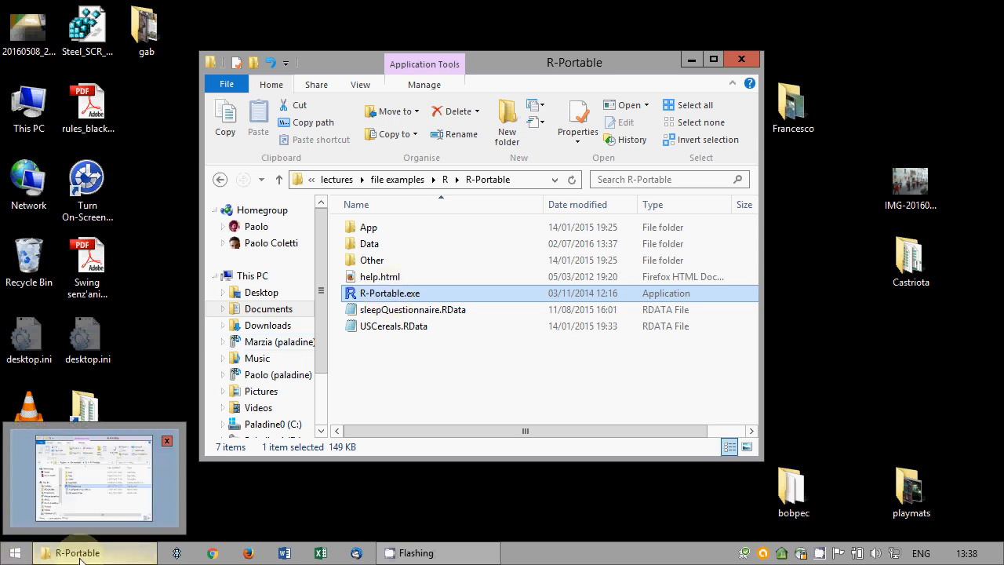
pyautogui.rightClick(102, 558)
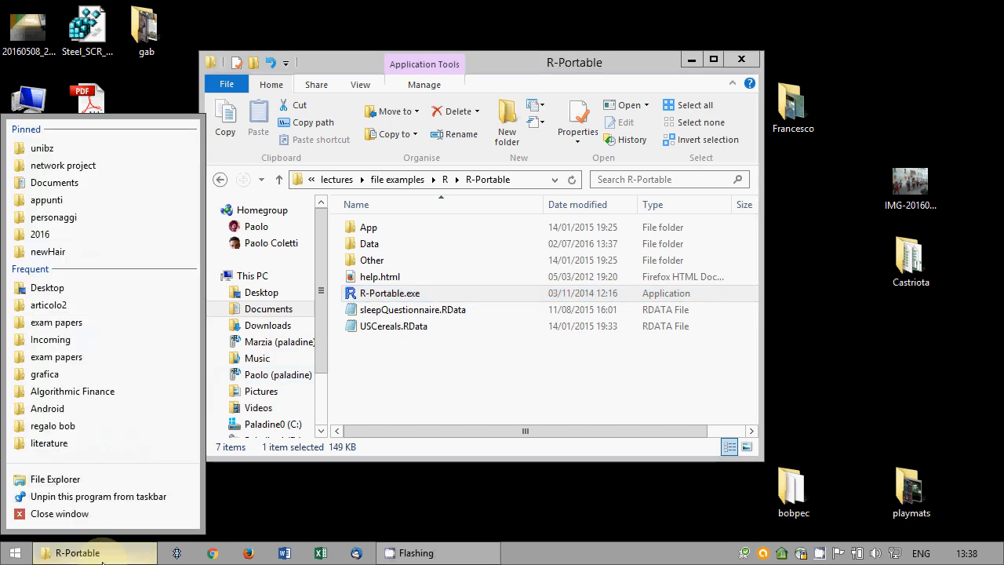
pyautogui.click(94, 482)
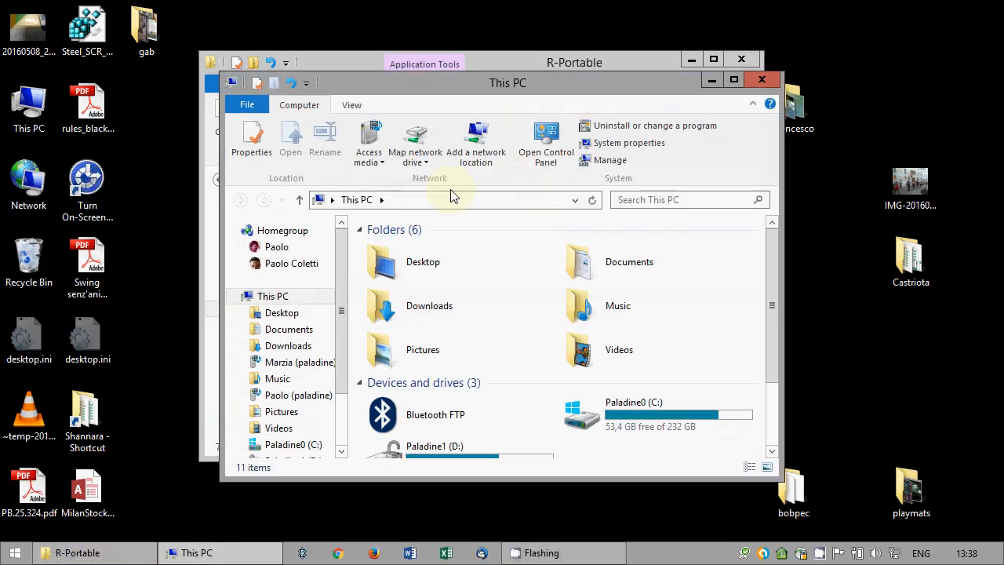
pyautogui.click(439, 201)
pyautogui.write('\\u')
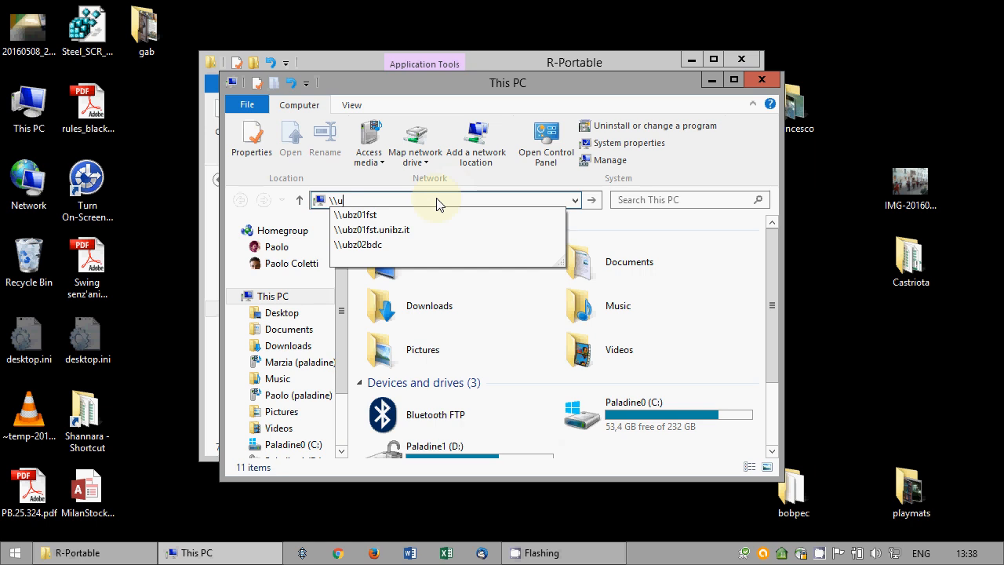
pyautogui.write('bz01fst')
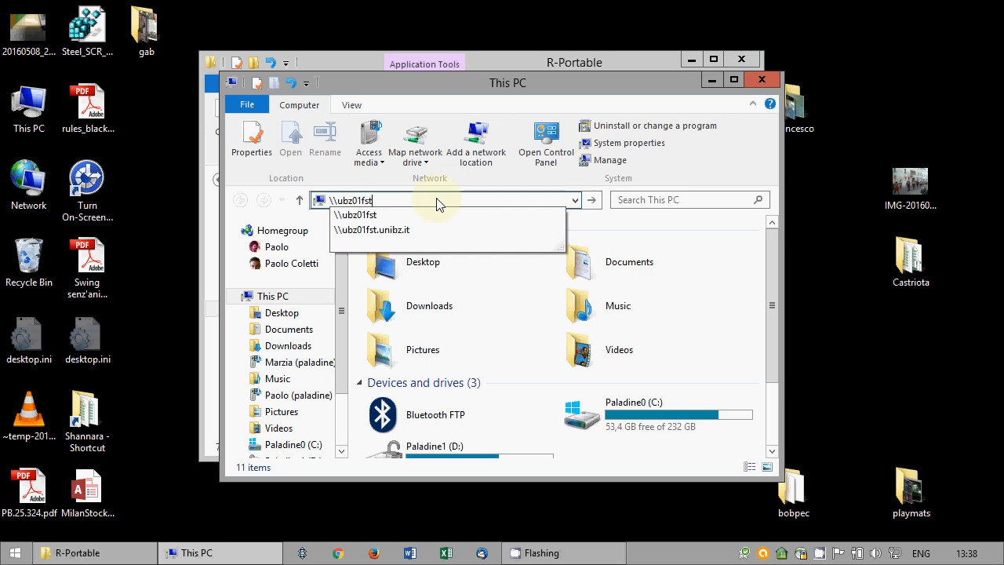
pyautogui.press('Down')
pyautogui.press('Down')
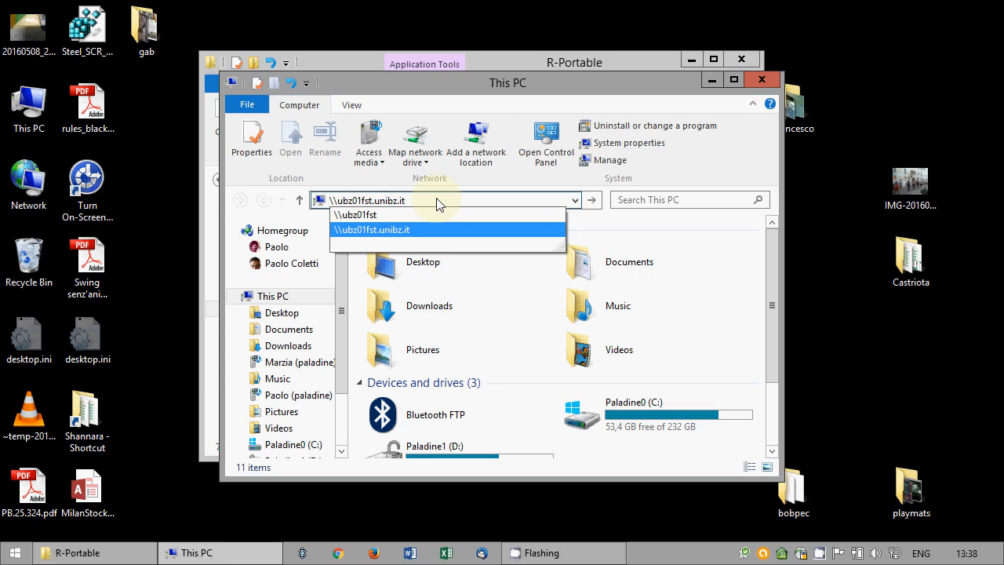
pyautogui.press('Return')
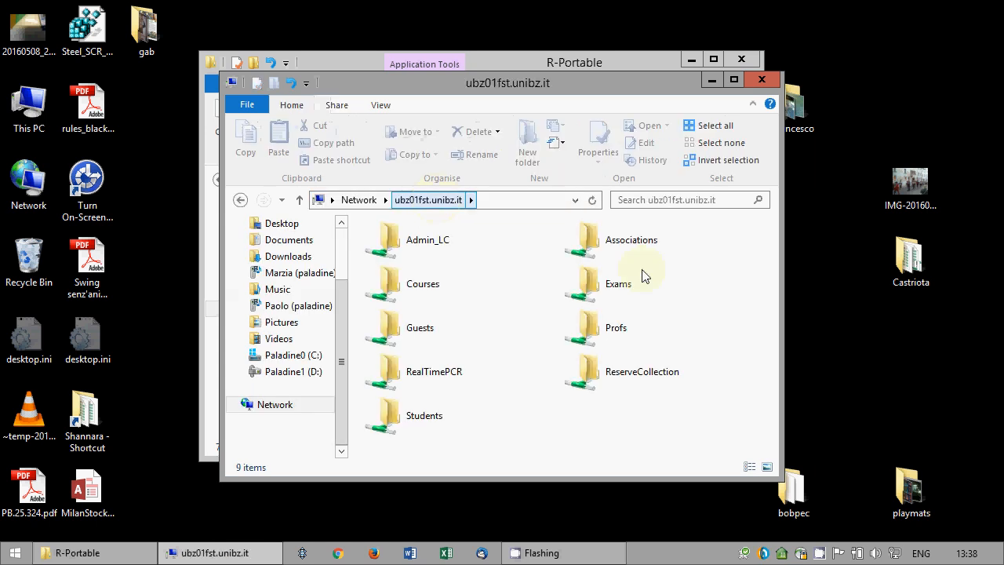
# Open the Courses share, go into the teacher's exam folder, and open the personal folder inside it.
pyautogui.click(428, 283)
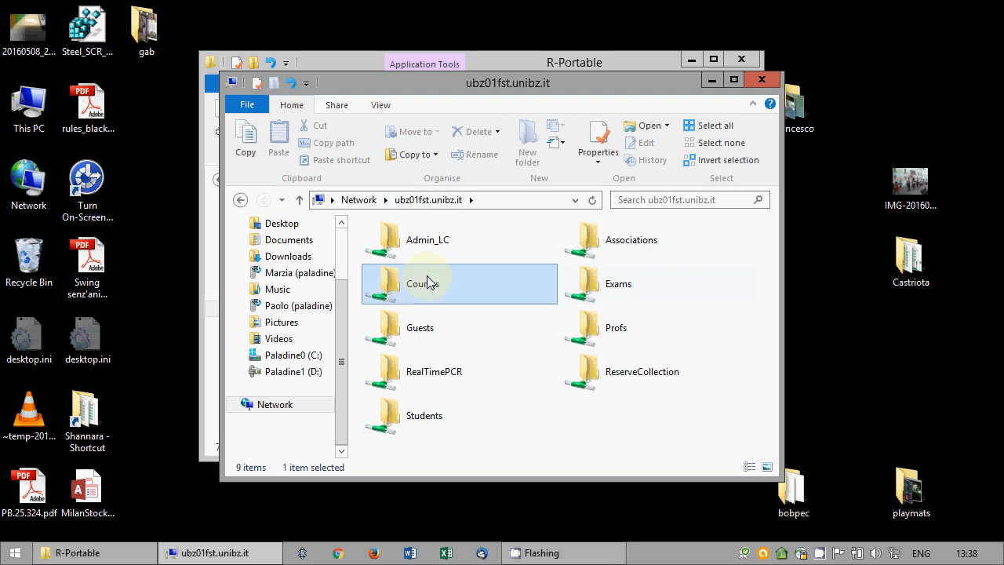
pyautogui.doubleClick(428, 282)
pyautogui.scroll(-3, 424, 357)
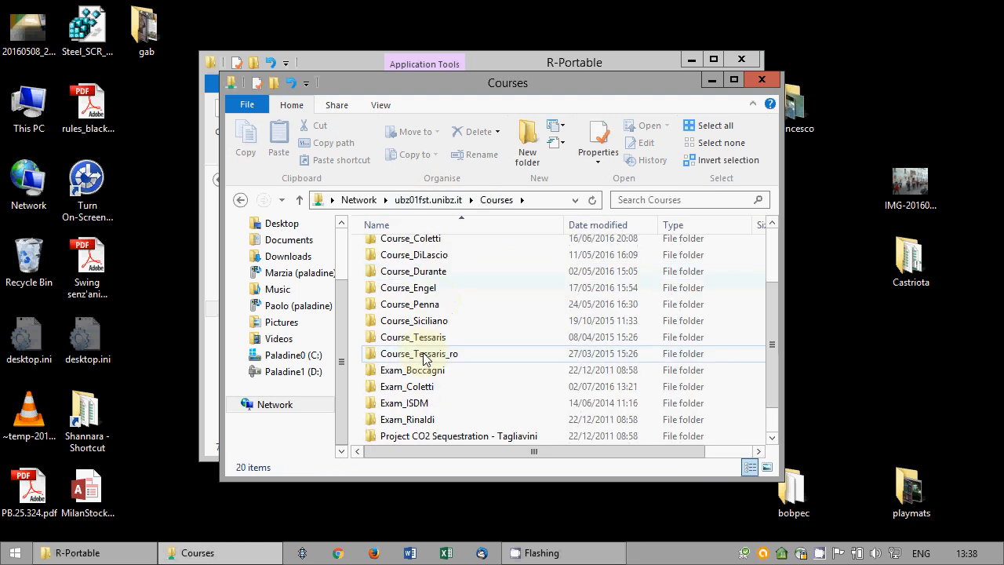
pyautogui.doubleClick(425, 357)
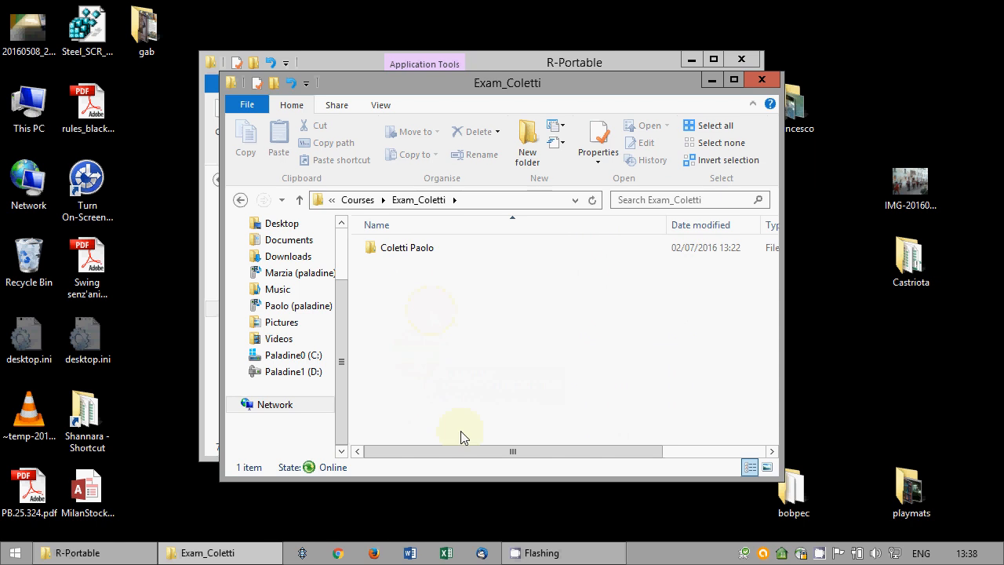
pyautogui.doubleClick(425, 249)
# Copy CarWorkshop.accdb and nuclear.RData to the desktop, accepting the security warning, and minimize the exam folder window.
pyautogui.moveTo(451, 313); pyautogui.dragTo(184, 311)
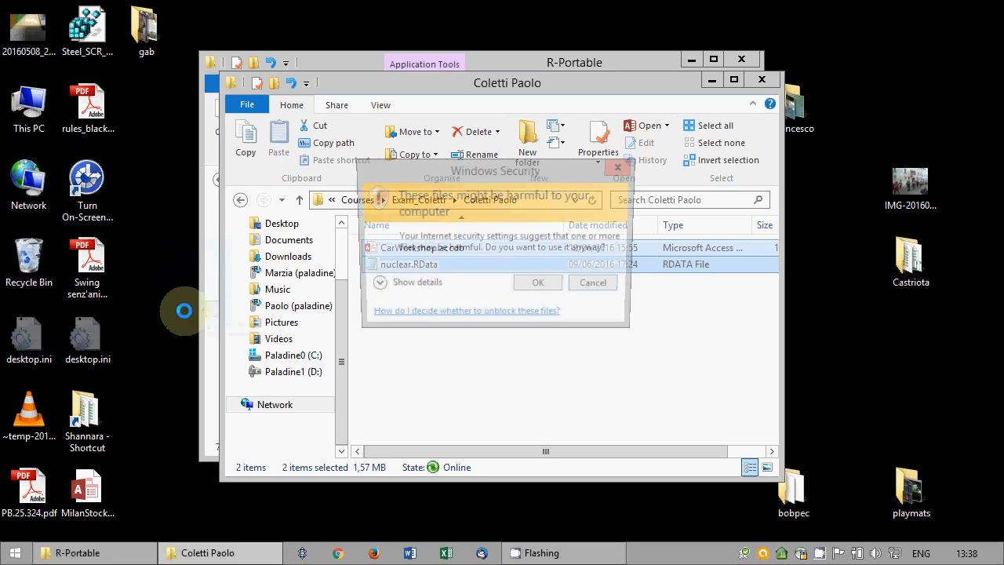
pyautogui.click(538, 282)
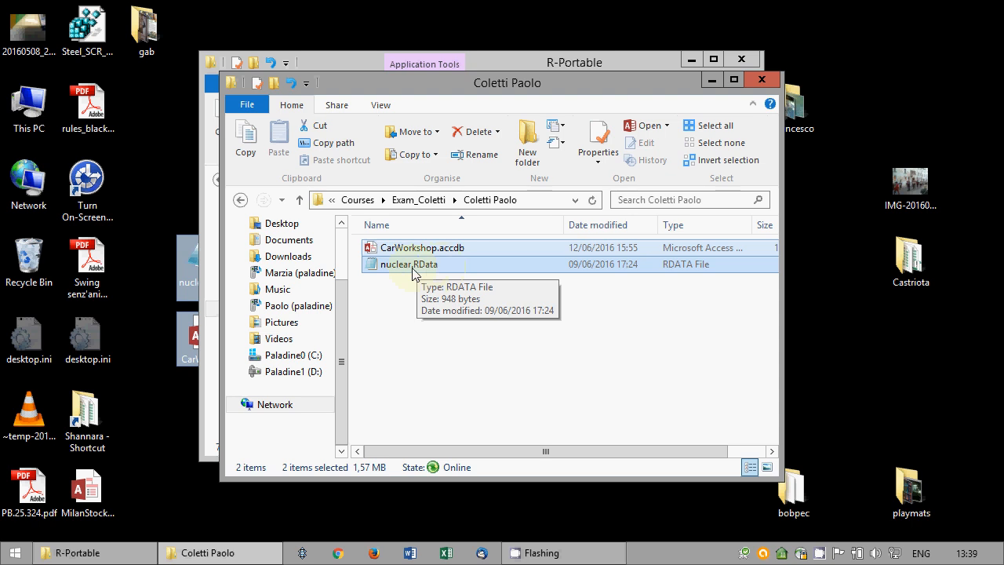
pyautogui.click(715, 82)
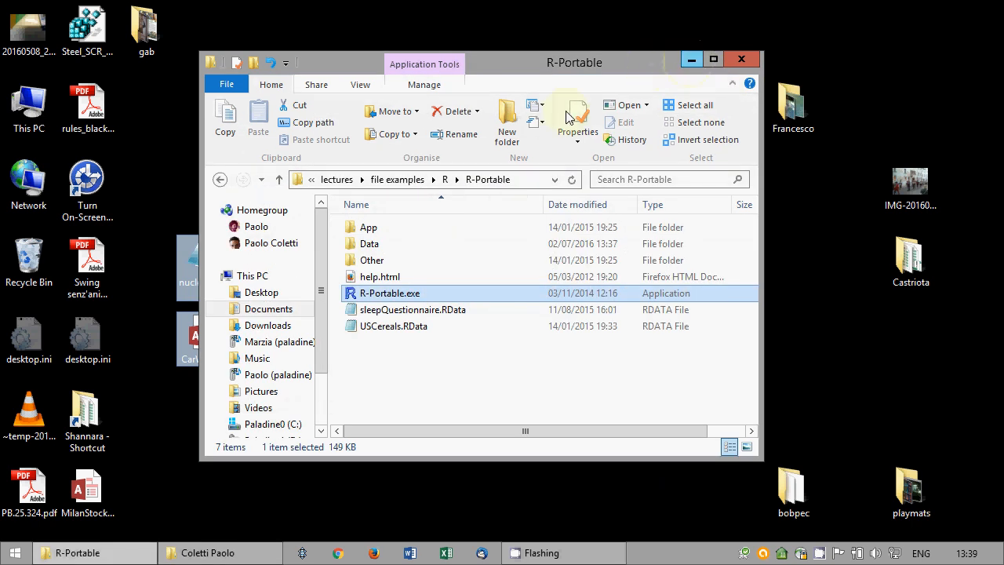
# Launch R-Portable.exe and load the Rcmdr package to start R Commander.
pyautogui.doubleClick(384, 295)
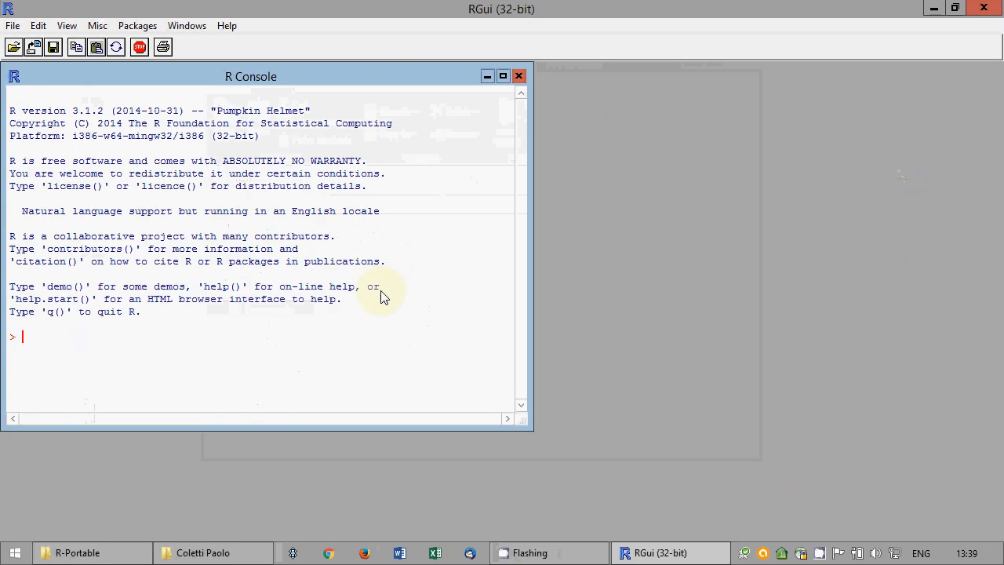
pyautogui.click(137, 25)
pyautogui.click(152, 45)
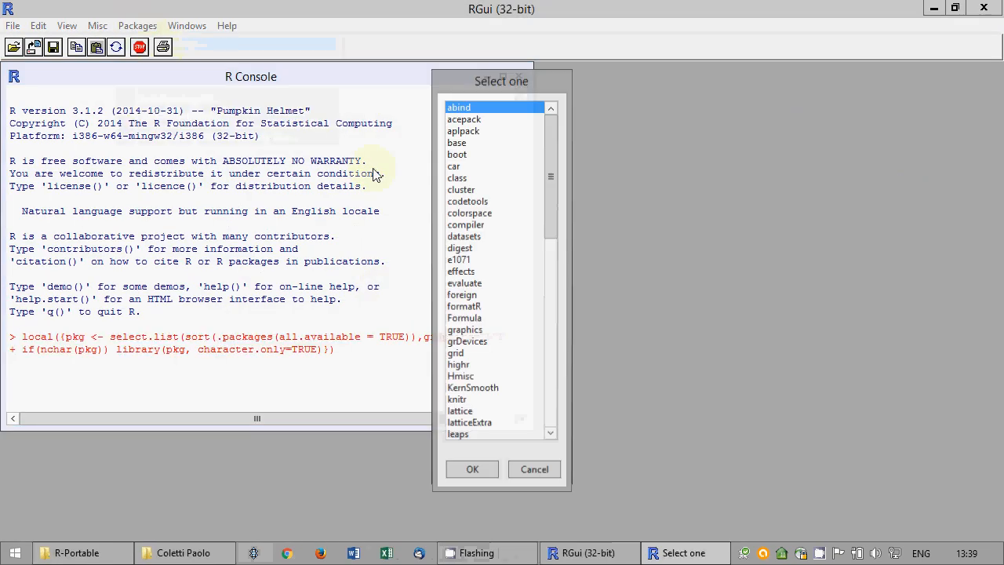
pyautogui.scroll(-9, 548, 259)
pyautogui.click(480, 319)
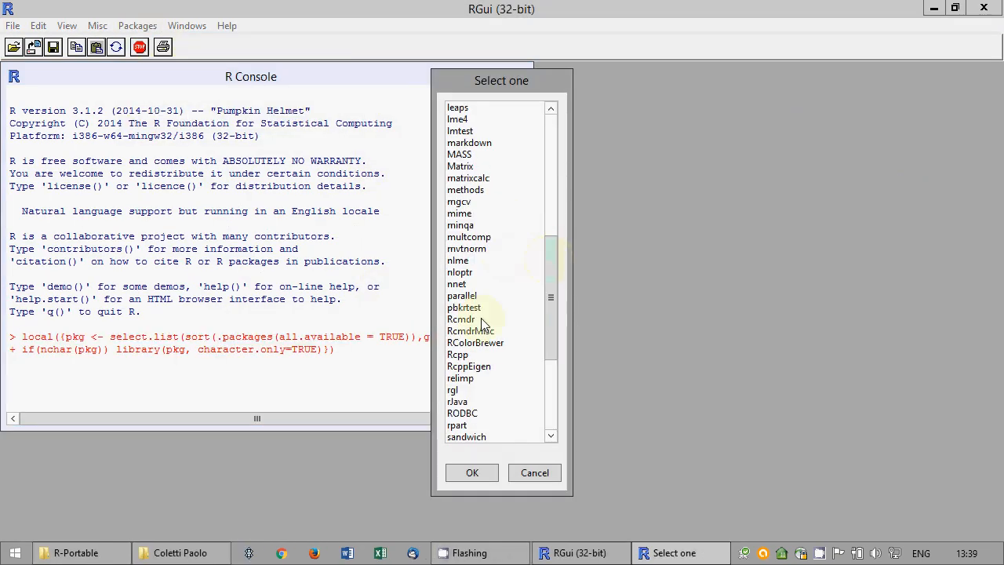
pyautogui.click(472, 472)
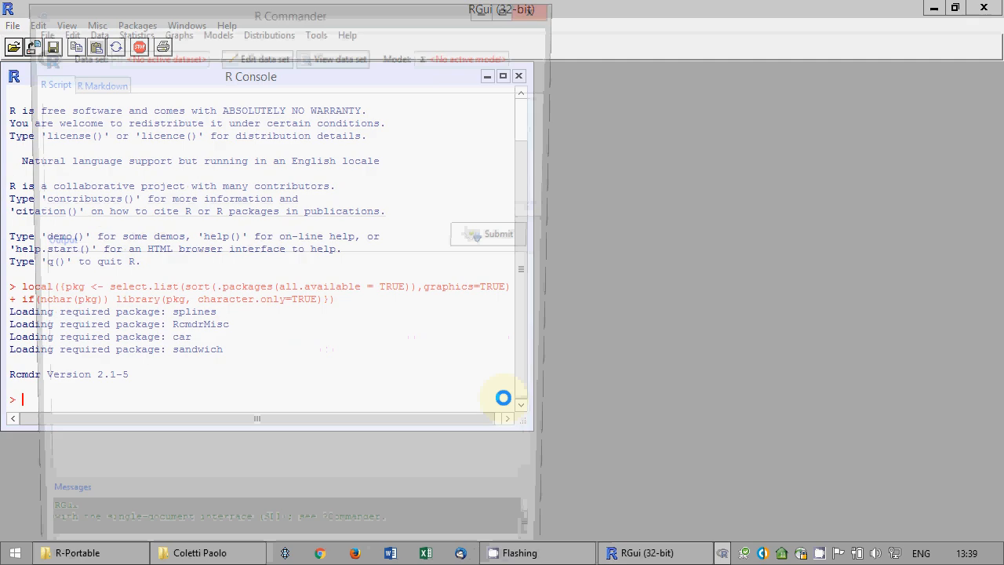
# Load the nuclear.RData data set from the Desktop into R Commander.
pyautogui.moveTo(385, 15); pyautogui.dragTo(696, 26)
pyautogui.click(13, 25)
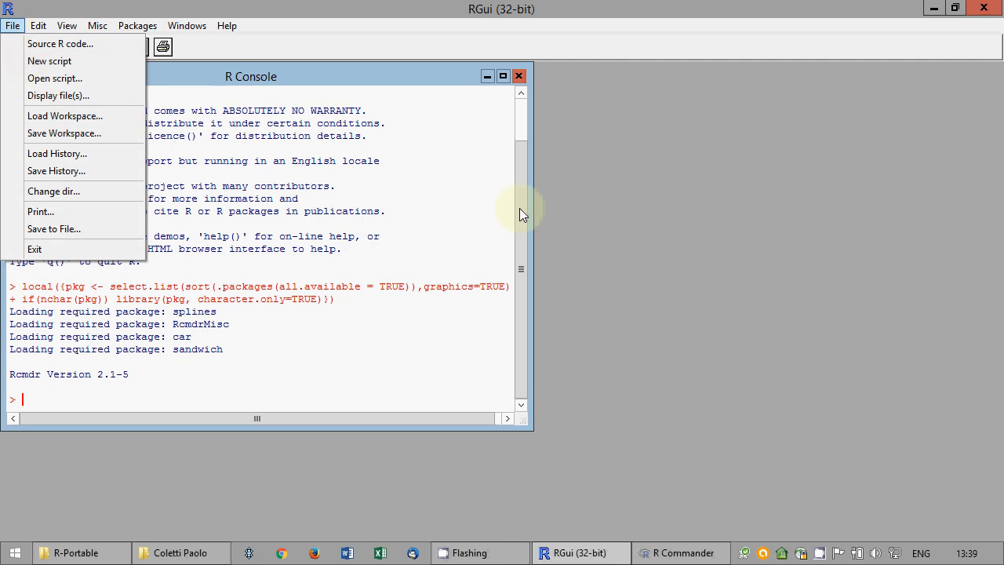
pyautogui.click(659, 553)
pyautogui.click(659, 552)
pyautogui.click(350, 43)
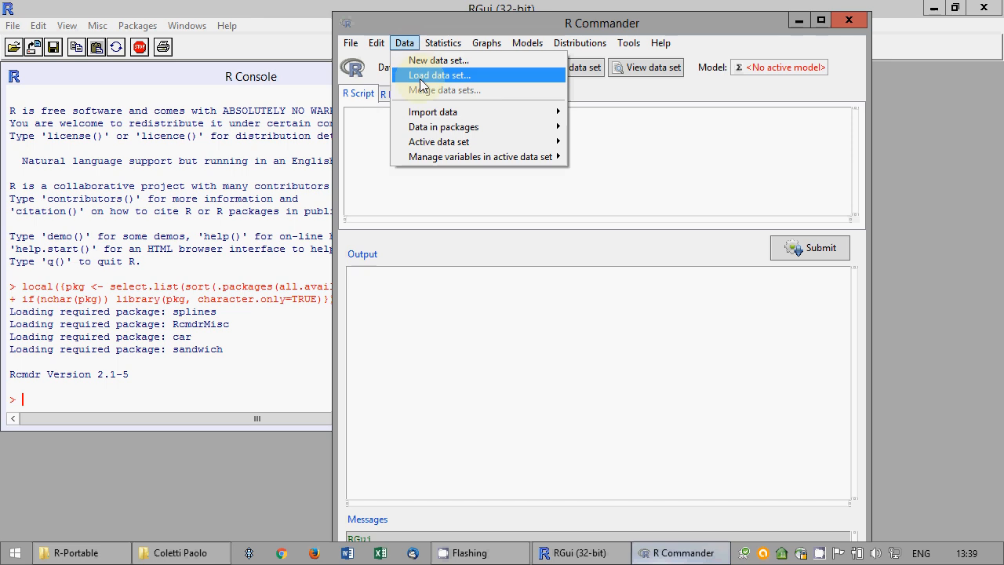
pyautogui.click(421, 79)
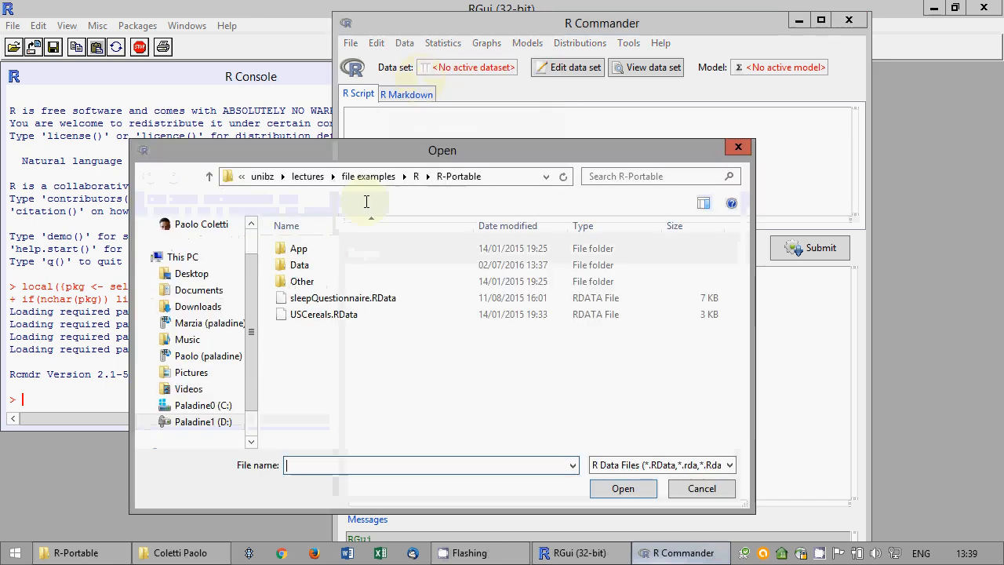
pyautogui.click(192, 273)
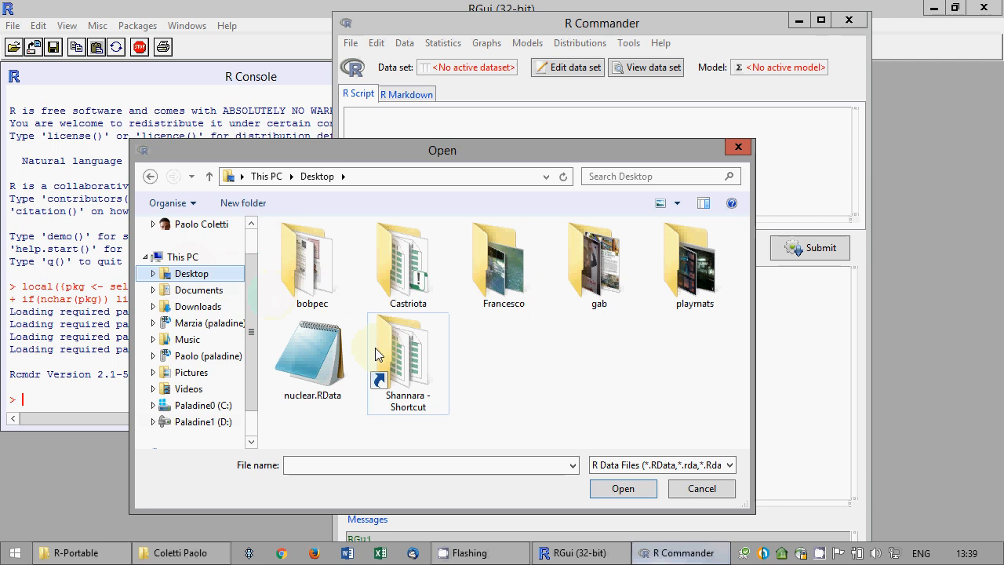
pyautogui.click(337, 357)
pyautogui.click(630, 488)
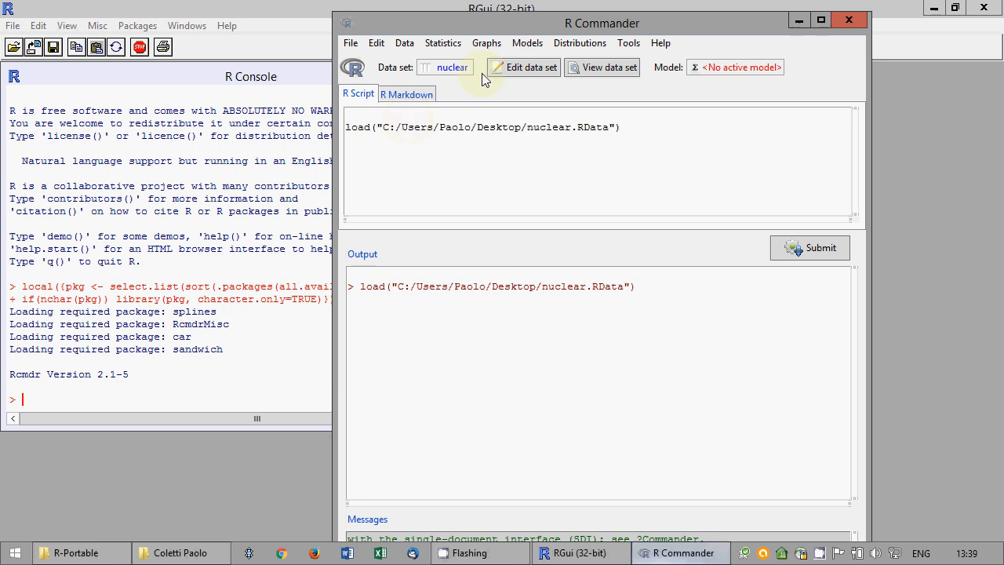
# View the rows and variables of the nuclear data set, moving its window to read it, and close the viewer.
pyautogui.click(583, 69)
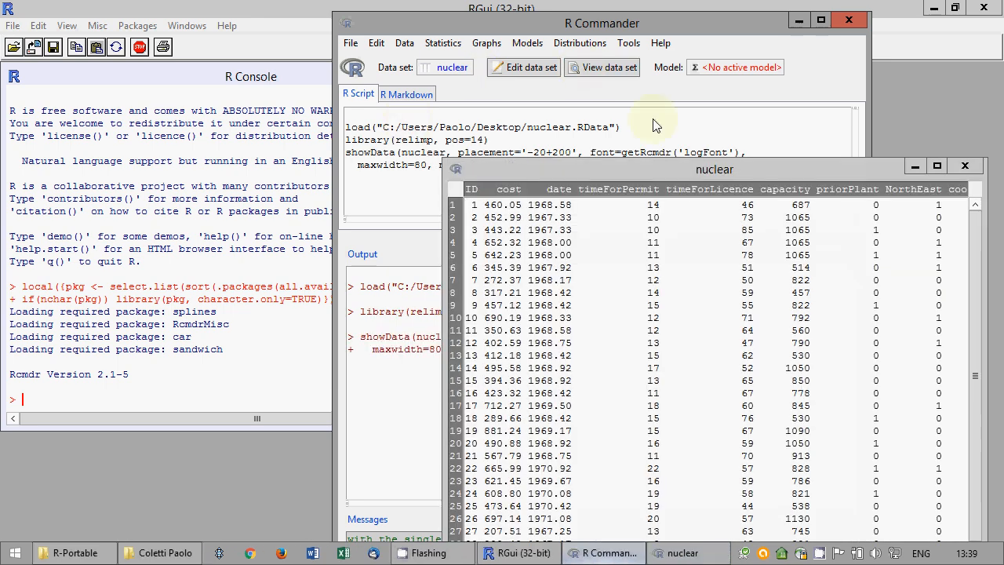
pyautogui.moveTo(679, 171); pyautogui.dragTo(567, 84)
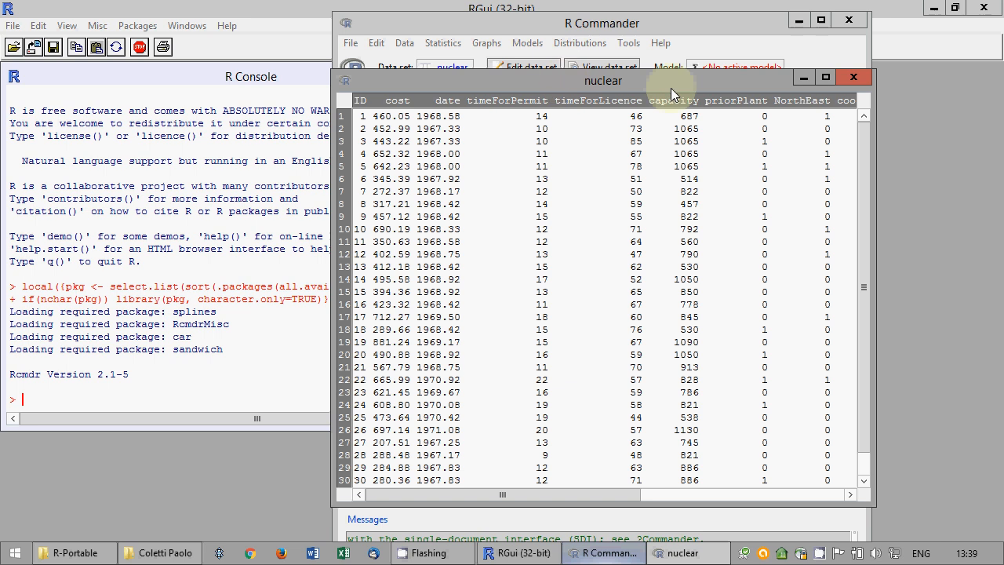
pyautogui.click(854, 83)
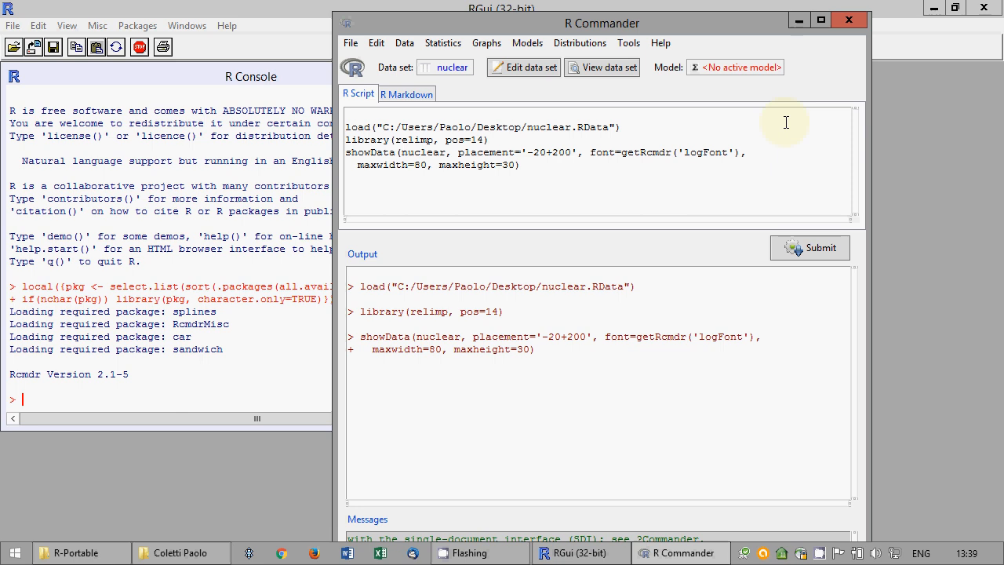
# Switch to Word and create a blank document.
pyautogui.click(348, 553)
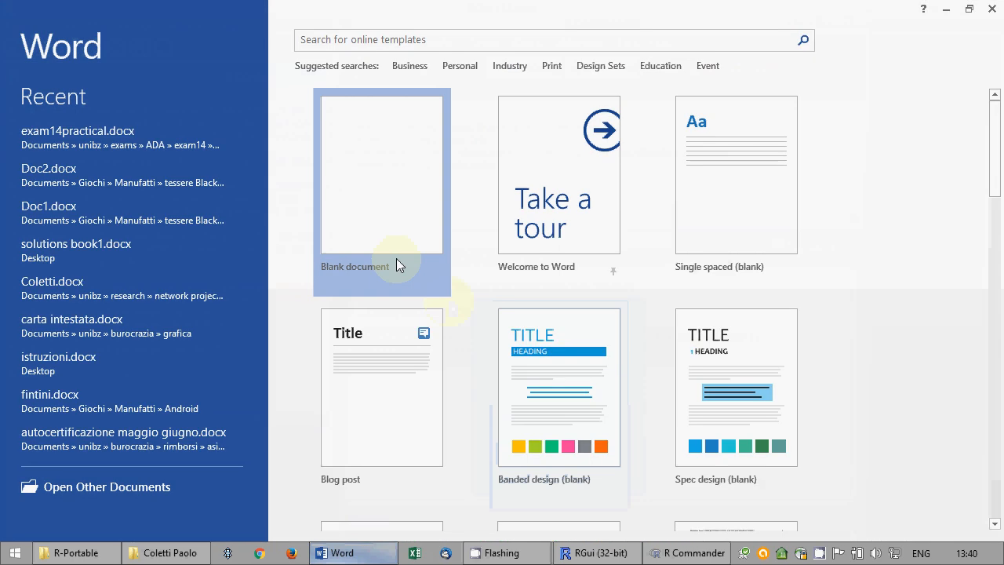
pyautogui.click(396, 259)
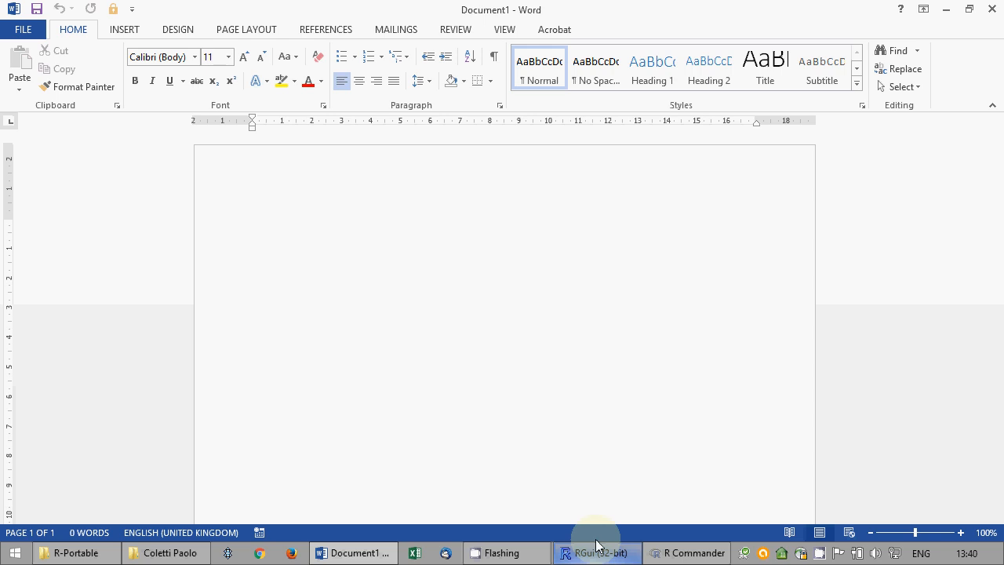
# Switch to R Commander and compute numerical summaries of cost with mean, standard deviation, interquartile range and quantiles 0, .25, .5, .75, 1.
pyautogui.click(691, 552)
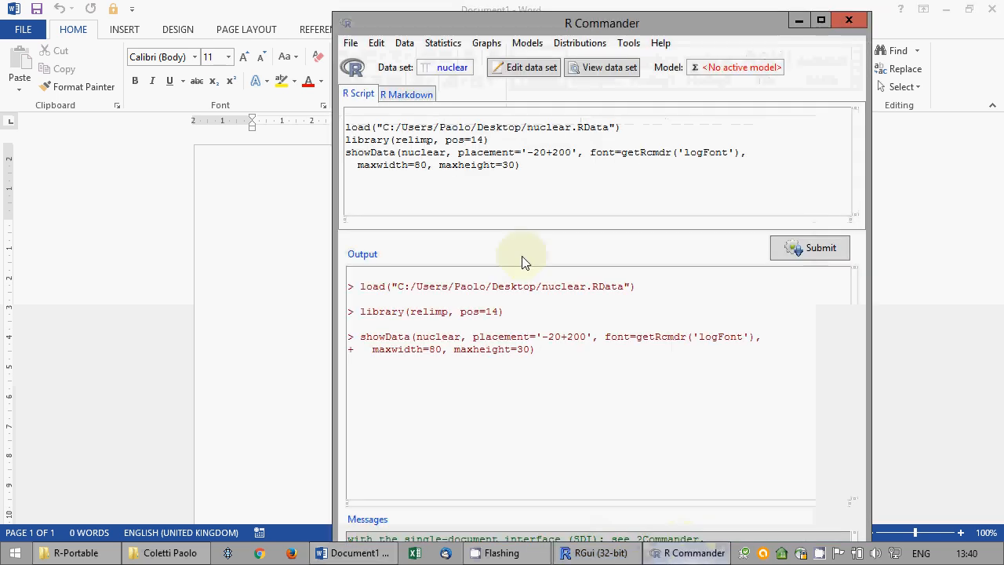
pyautogui.click(458, 45)
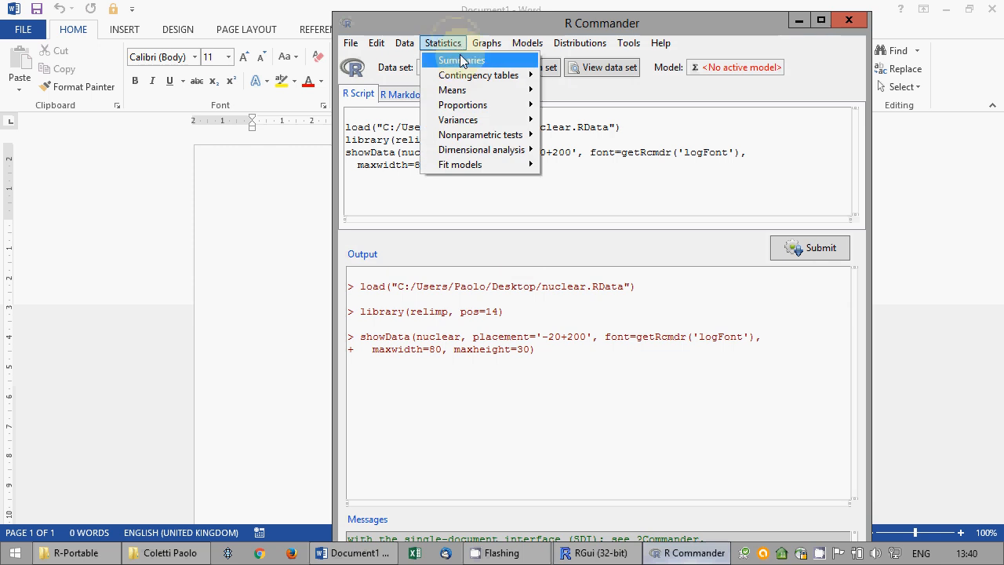
pyautogui.moveTo(460, 55)
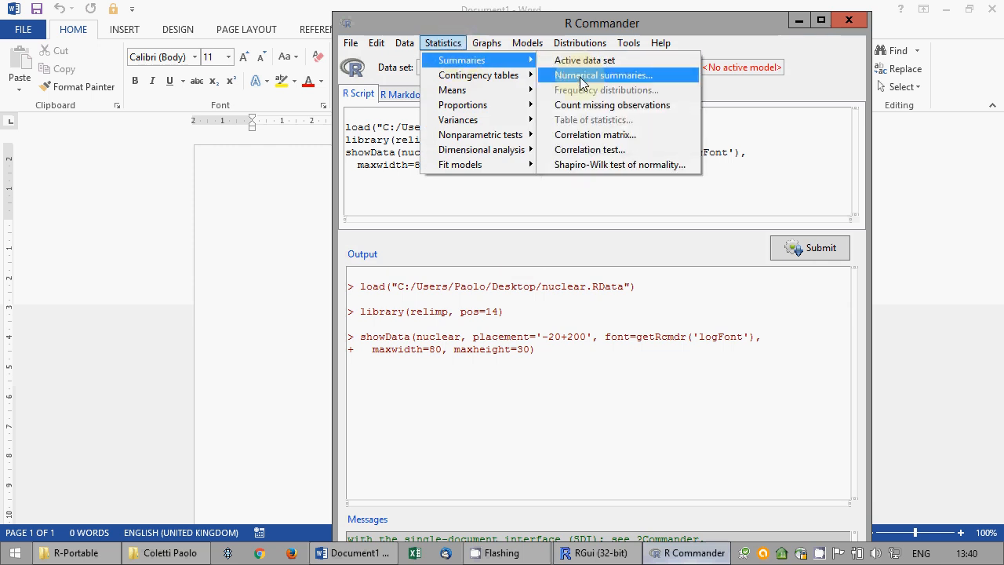
pyautogui.click(579, 77)
pyautogui.click(402, 159)
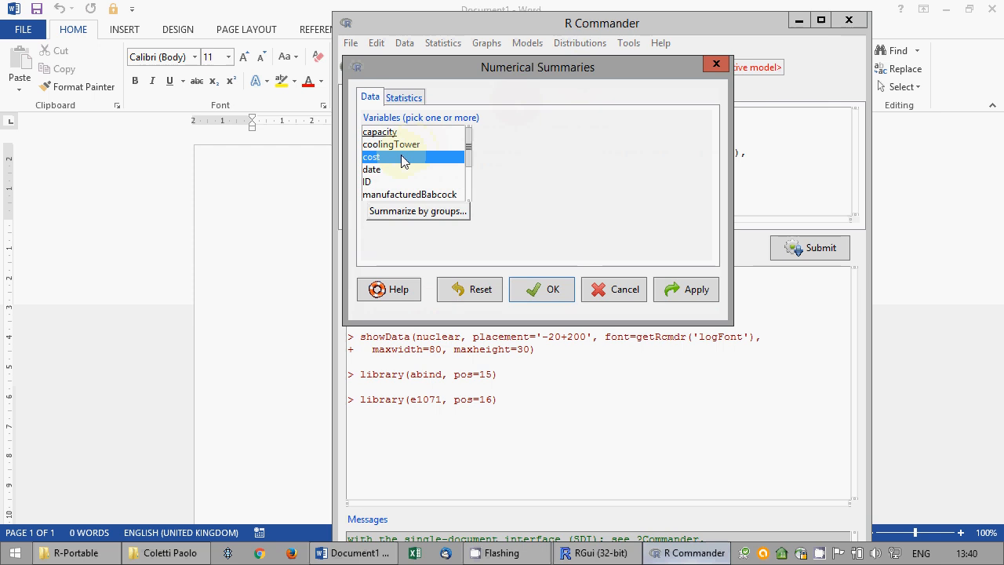
pyautogui.click(404, 98)
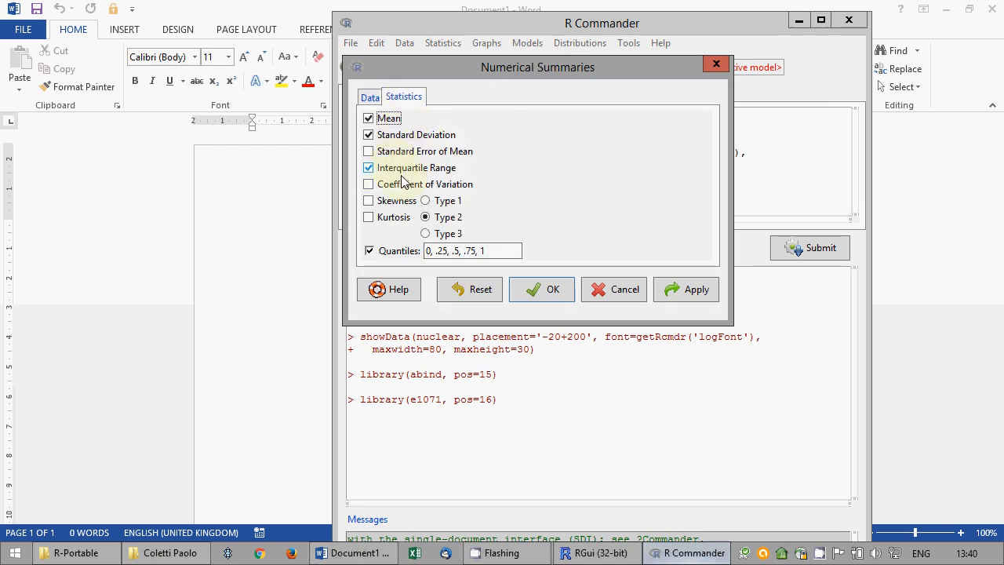
pyautogui.click(563, 289)
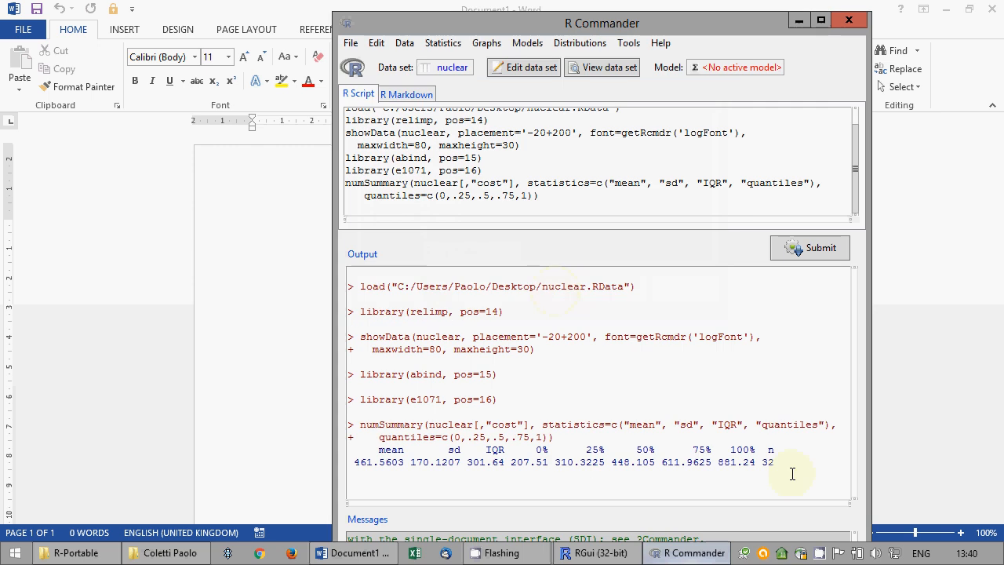
# Copy the cost summary statistics from the R Commander output and paste them in the Word document under the heading "Variable cost".
pyautogui.moveTo(790, 465); pyautogui.dragTo(310, 452)
pyautogui.hotkey('ctrl', 'c')
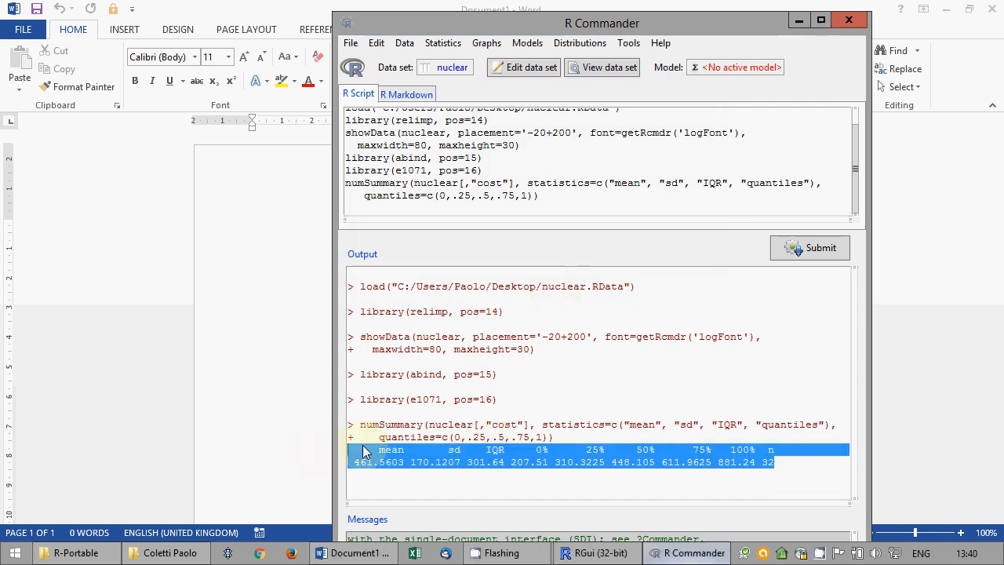
pyautogui.click(273, 11)
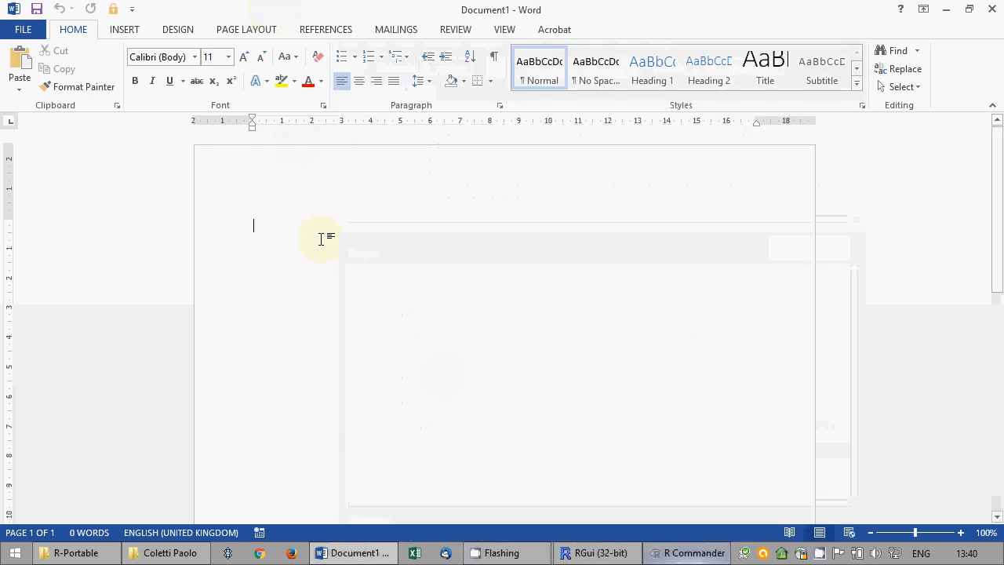
pyautogui.write('Vari')
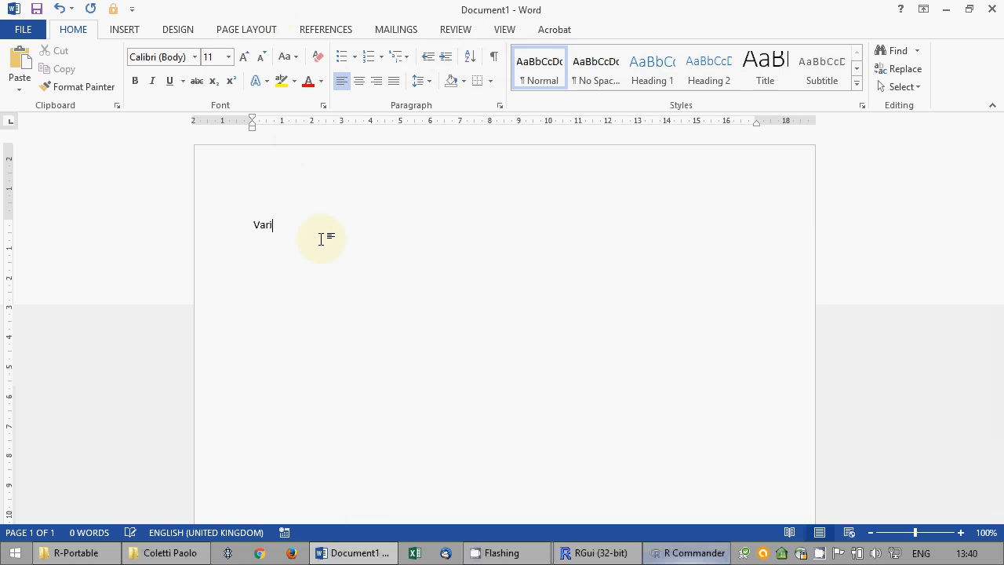
pyautogui.write('able cost')
pyautogui.hotkey('ctrl', 'v')
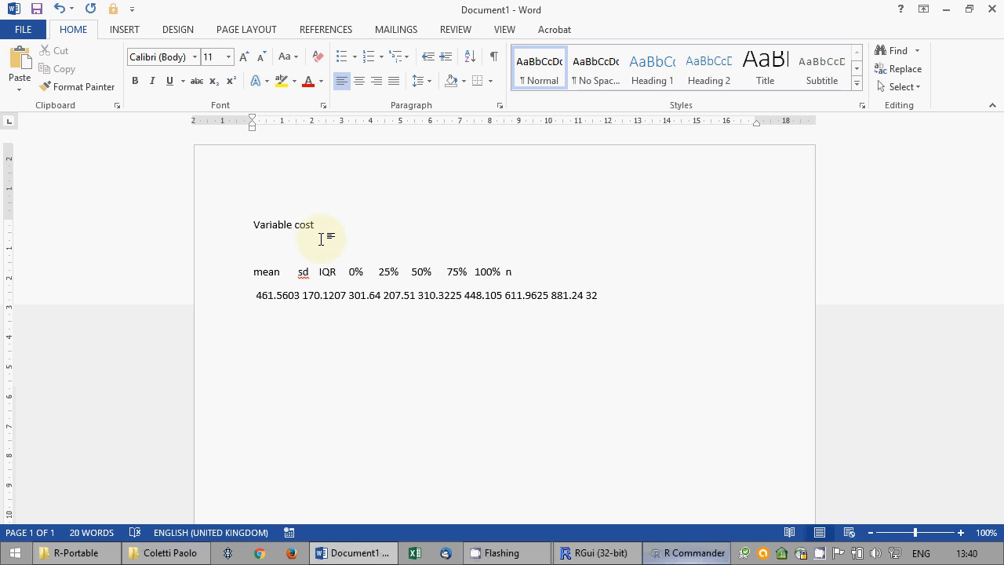
# Switch to R Commander and plot a histogram of cost with frequency counts and the automatic number of bins.
pyautogui.click(687, 553)
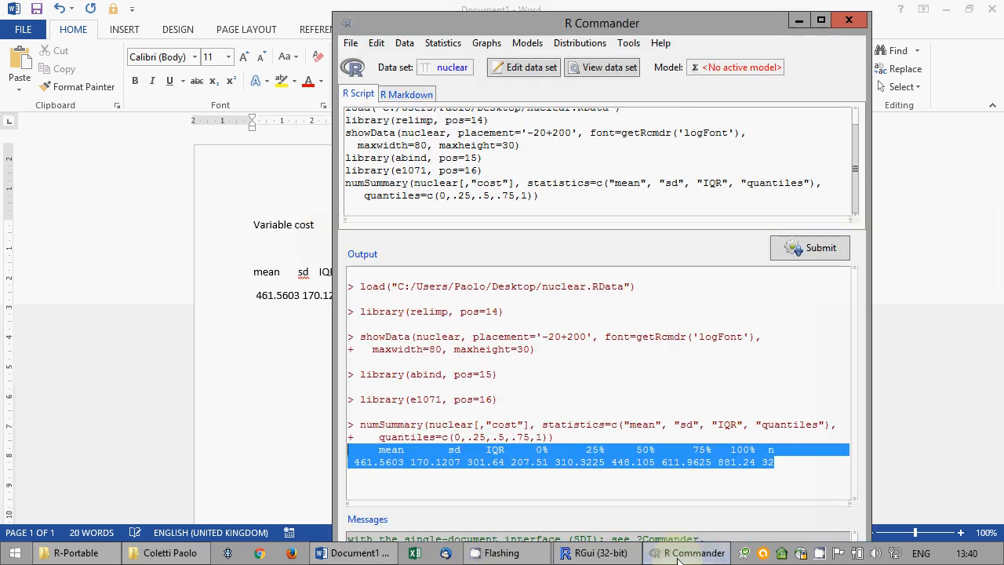
pyautogui.click(486, 43)
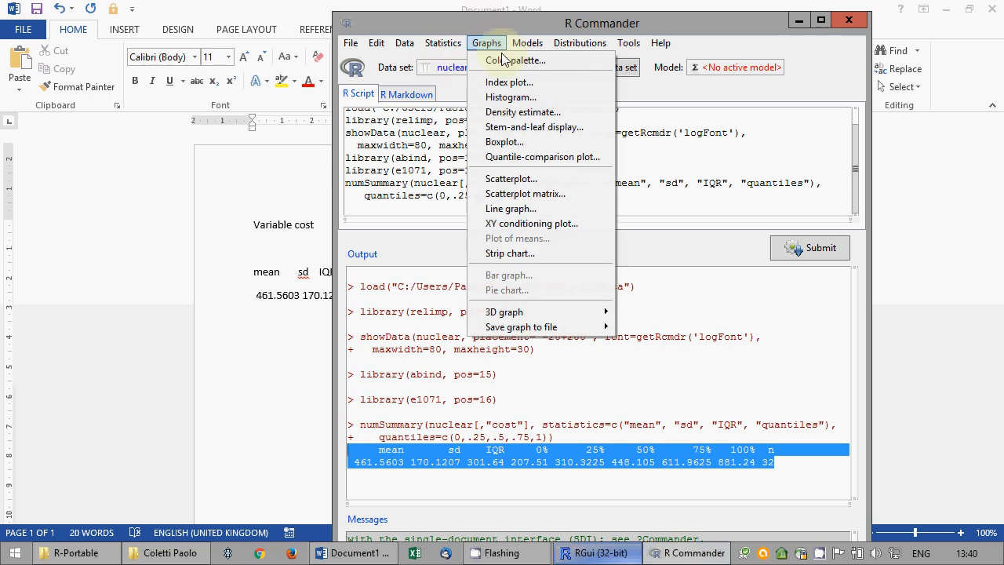
pyautogui.click(502, 97)
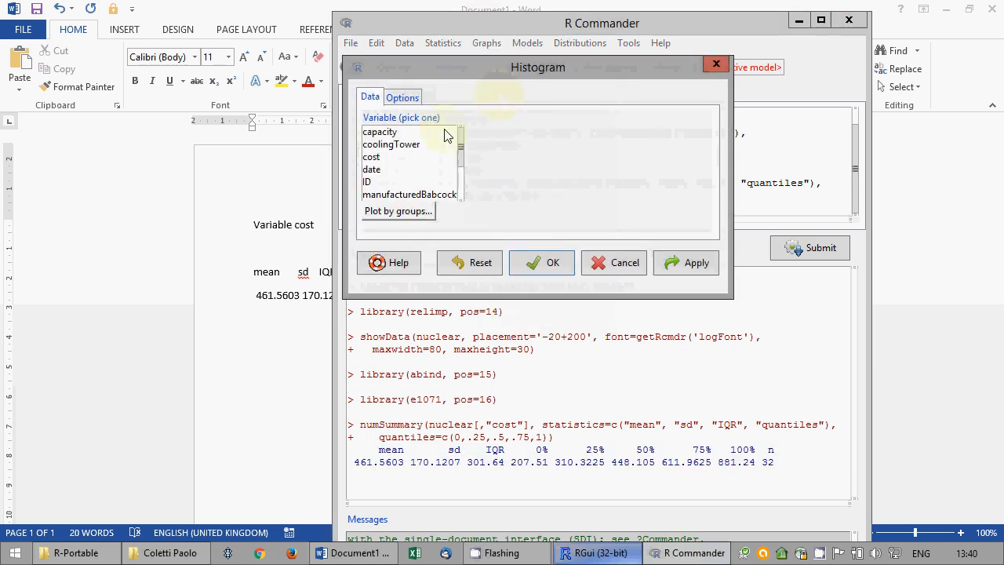
pyautogui.click(375, 158)
pyautogui.click(402, 98)
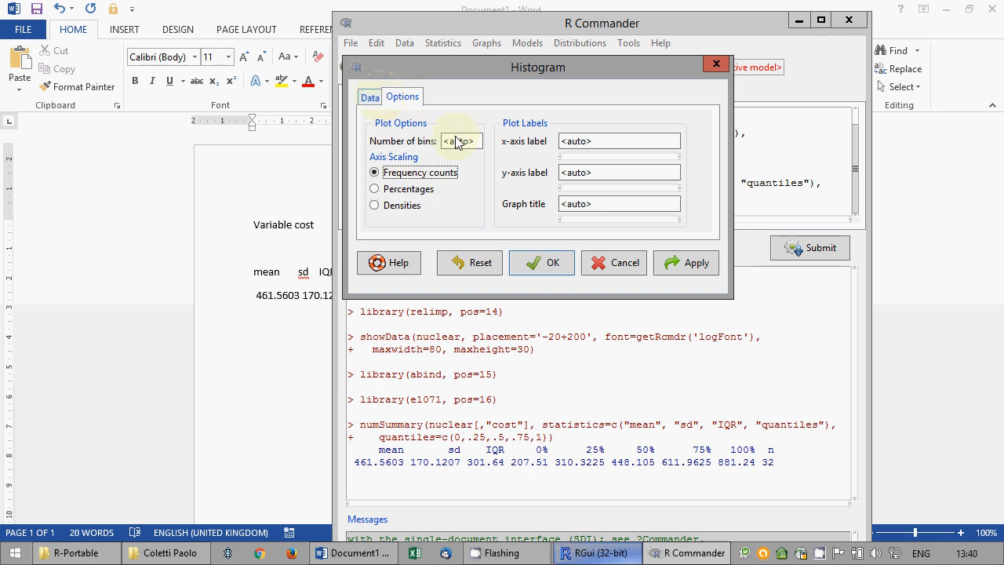
pyautogui.click(539, 262)
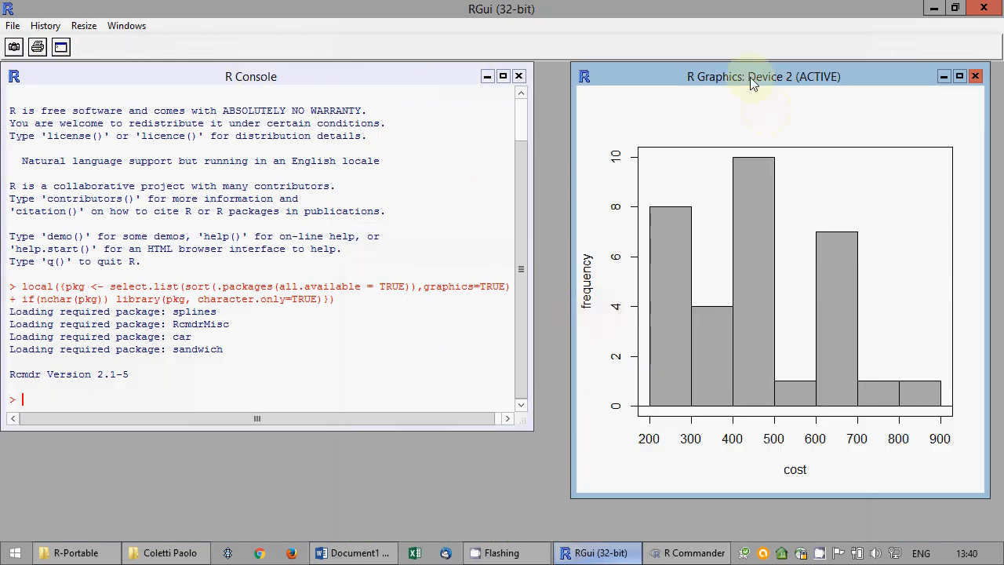
# Copy the cost histogram as a bitmap and paste it into the Word document below the statistics, followed by a new line.
pyautogui.rightClick(698, 131)
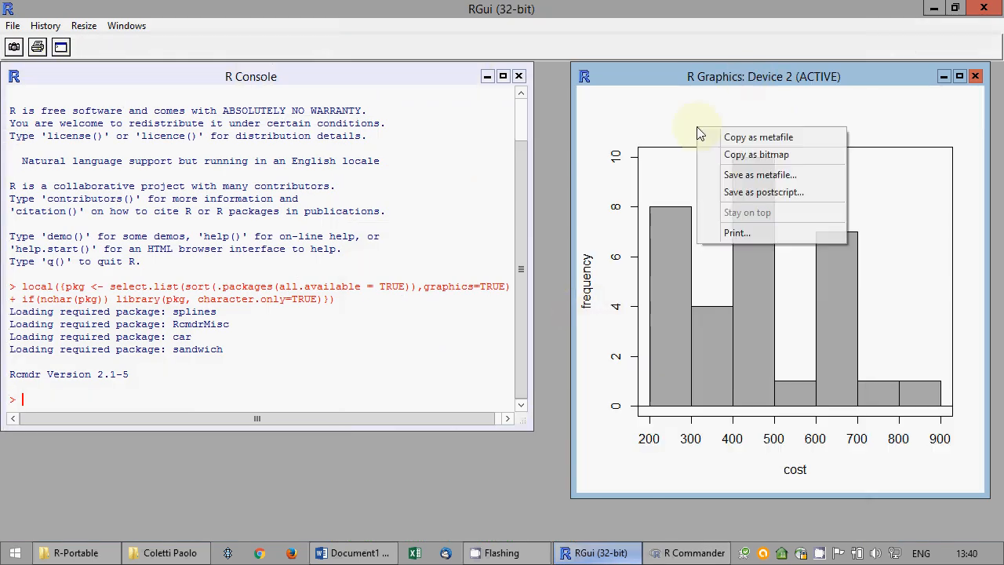
pyautogui.click(742, 154)
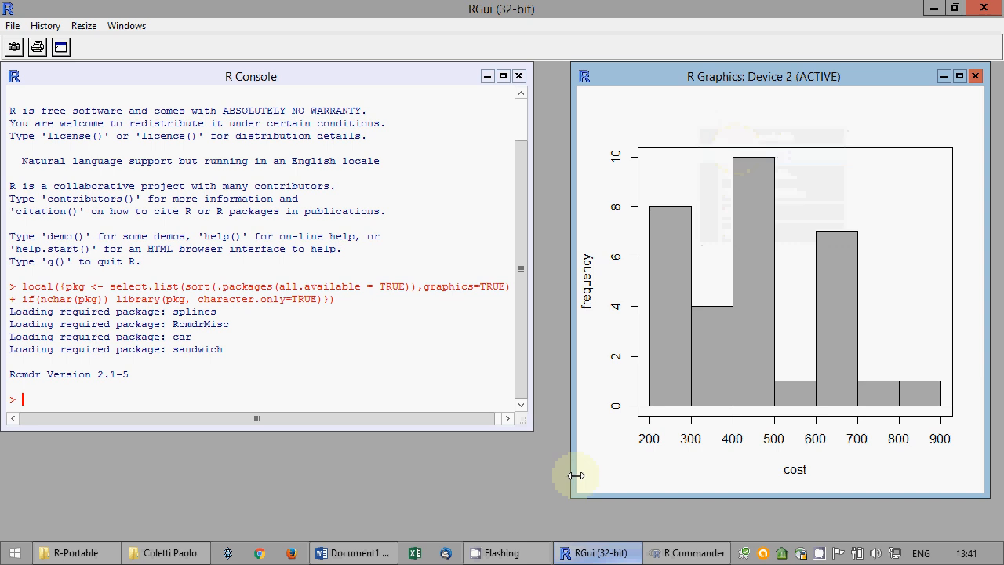
pyautogui.click(374, 553)
pyautogui.hotkey('ctrl', 'v')
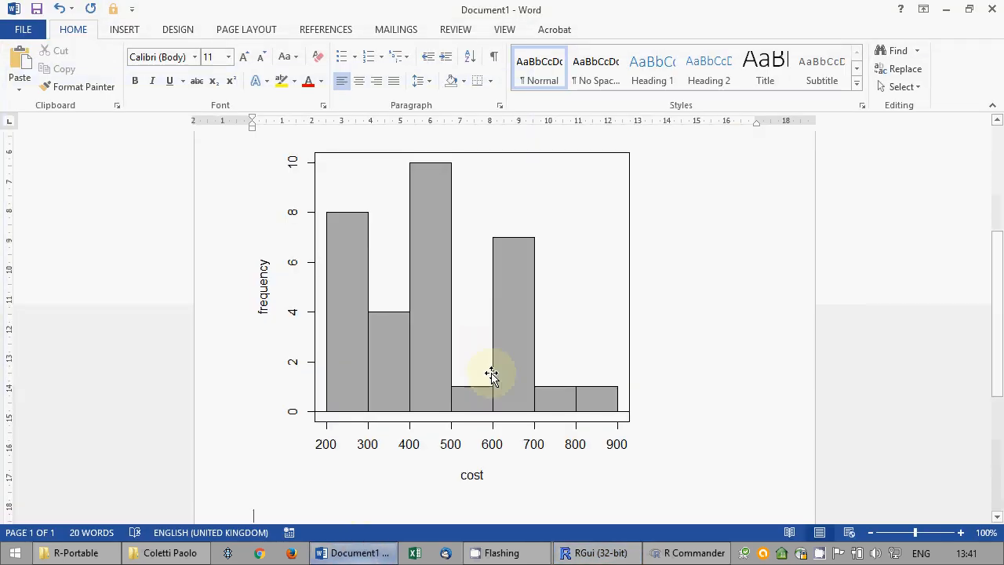
pyautogui.press('Return')
# Switch to RGui and close the graphics window containing the cost histogram.
pyautogui.click(688, 553)
pyautogui.click(765, 246)
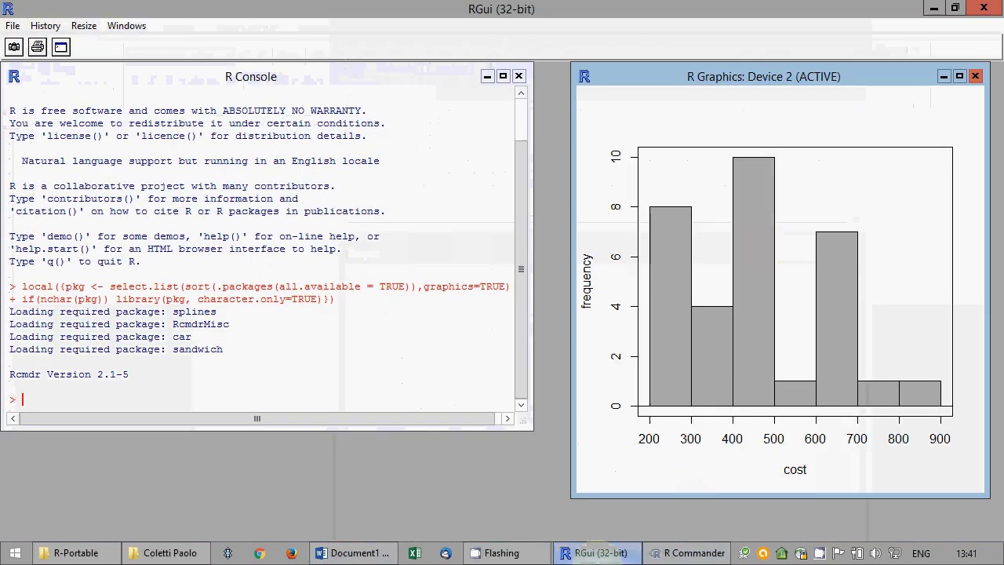
pyautogui.click(975, 76)
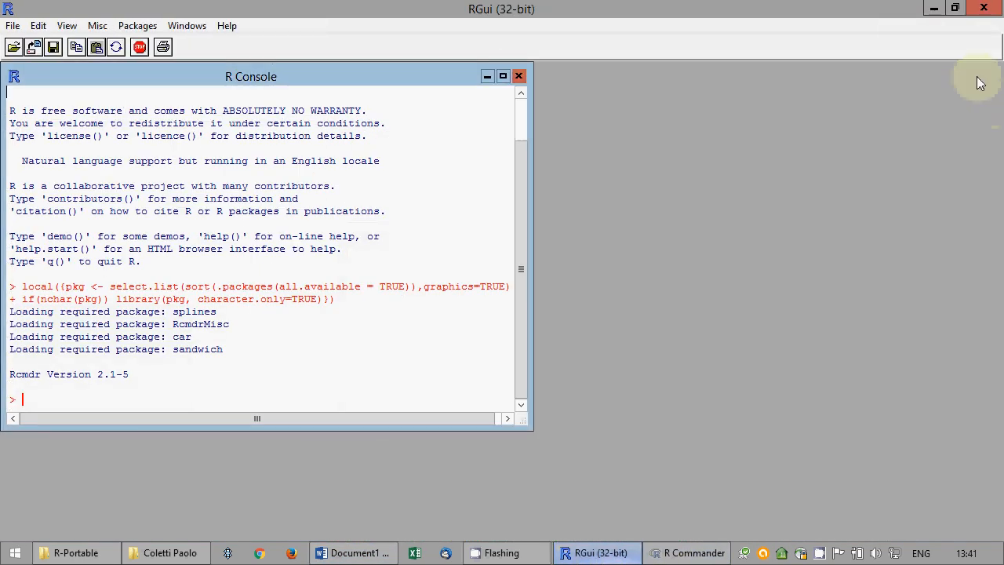
# Switch to R Commander and draw a boxplot of cost with outliers identified automatically.
pyautogui.click(688, 553)
pyautogui.click(486, 43)
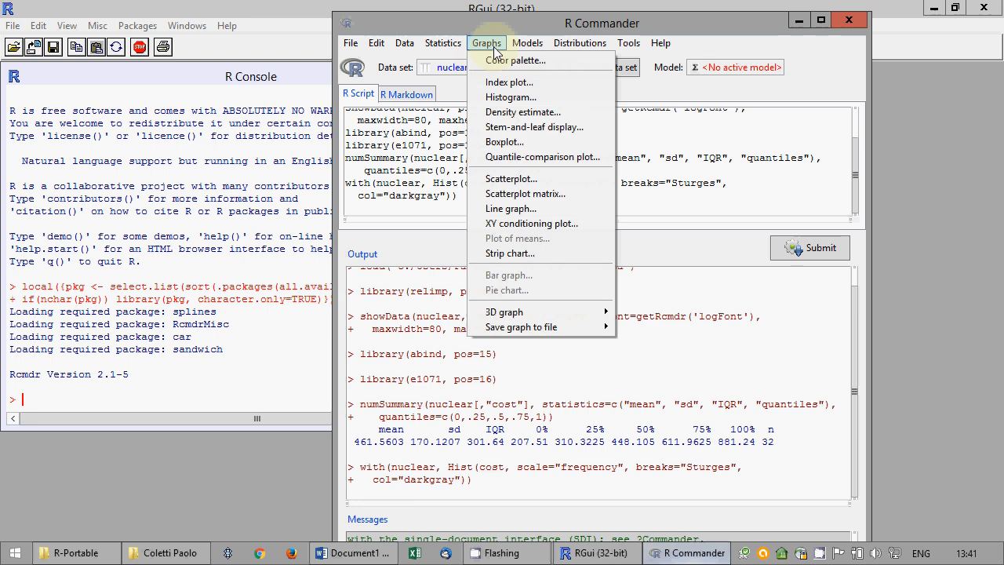
pyautogui.click(502, 142)
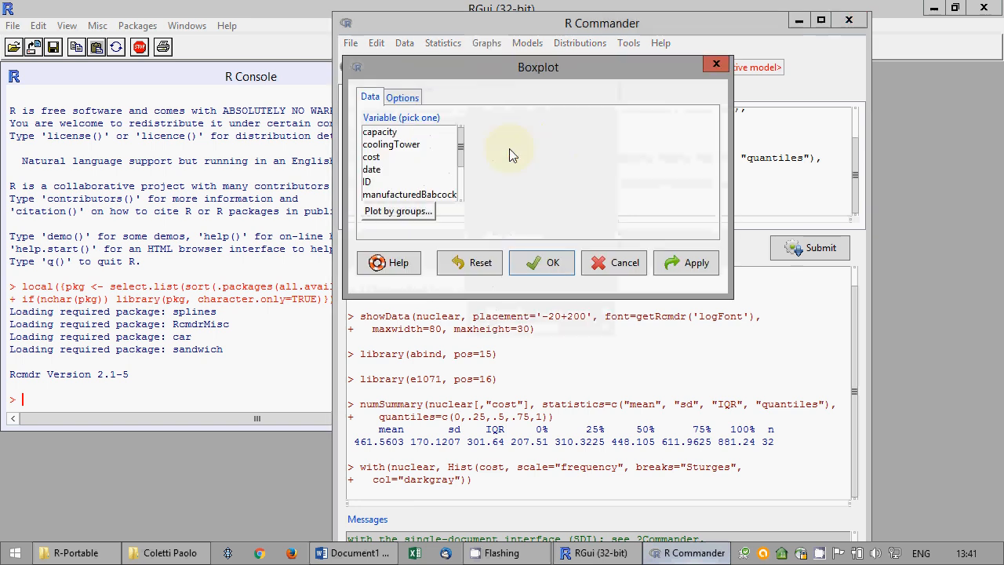
pyautogui.click(386, 158)
pyautogui.click(402, 98)
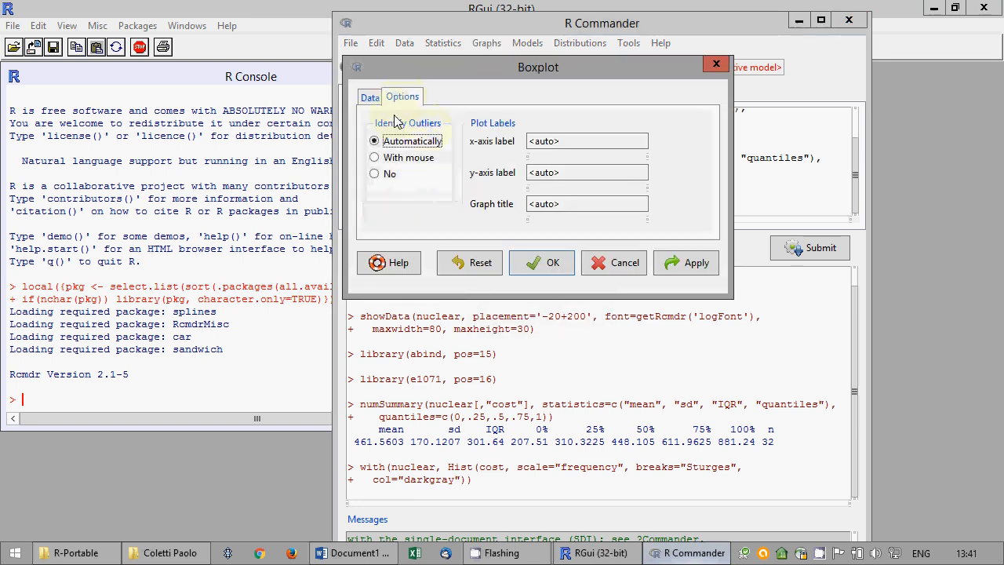
pyautogui.click(536, 261)
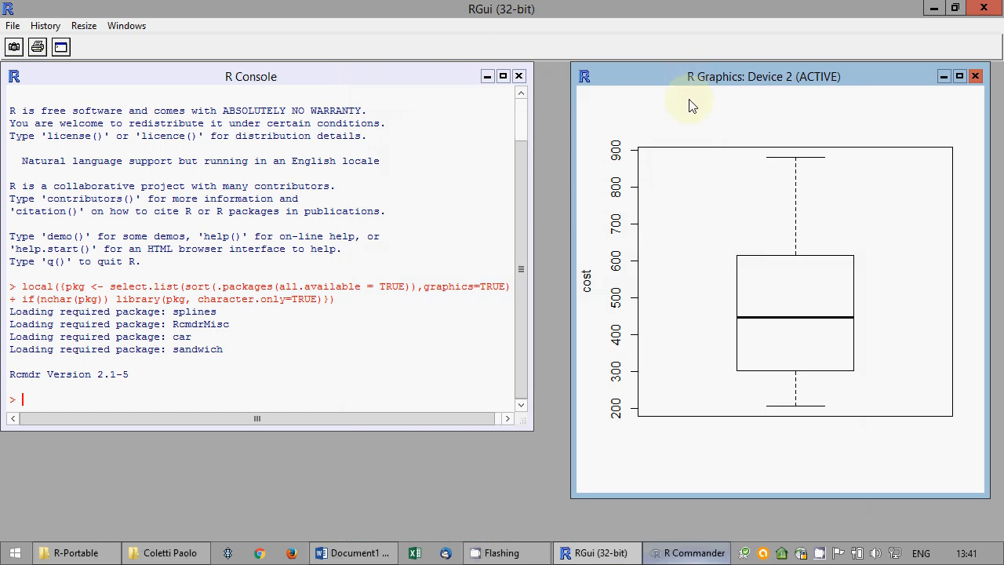
# Copy the cost boxplot as a bitmap and paste it into the Word document after the histogram.
pyautogui.rightClick(679, 119)
pyautogui.click(690, 149)
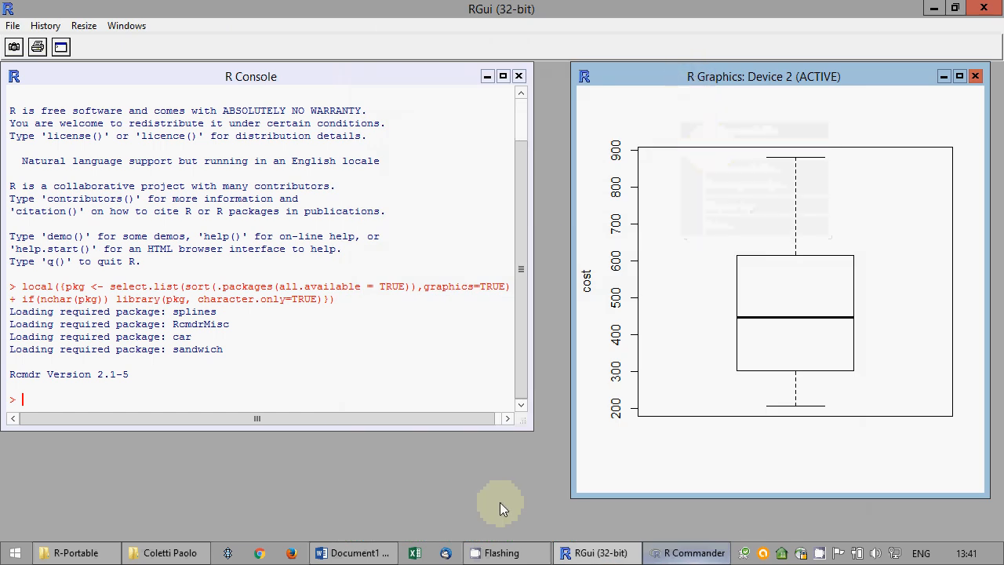
pyautogui.click(352, 552)
pyautogui.hotkey('ctrl', 'v')
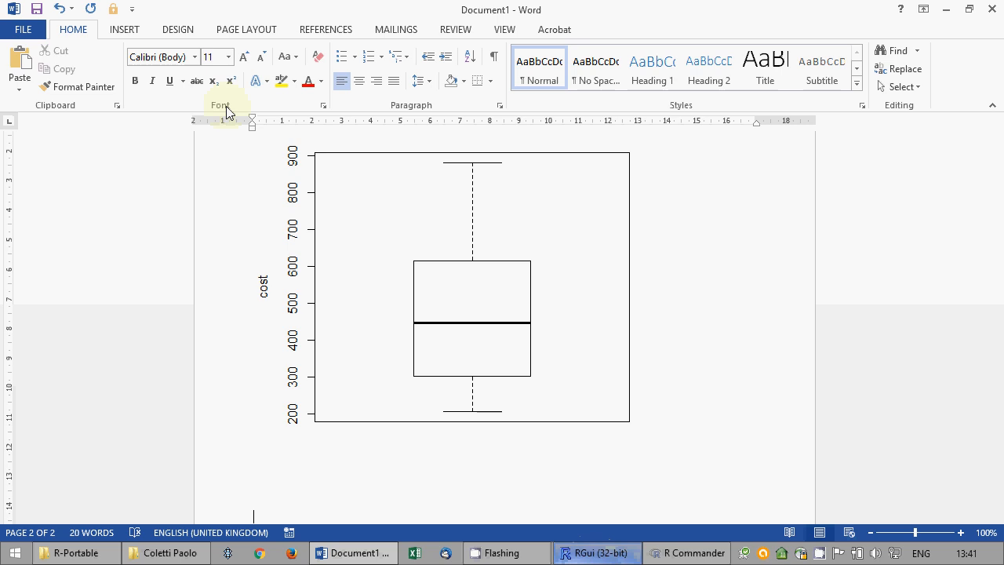
# Save the Word document to the Desktop as exam.docx.
pyautogui.click(37, 10)
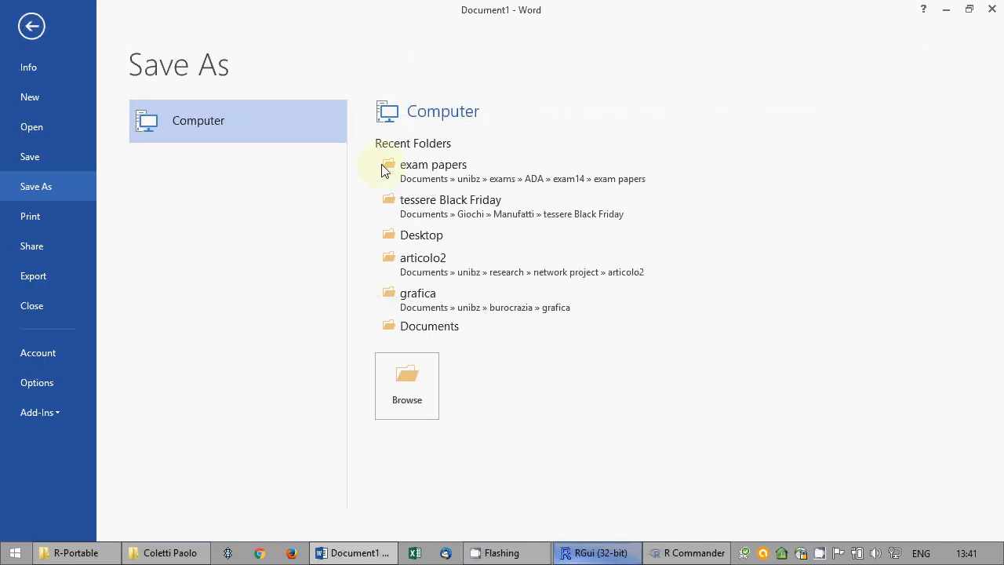
pyautogui.click(422, 241)
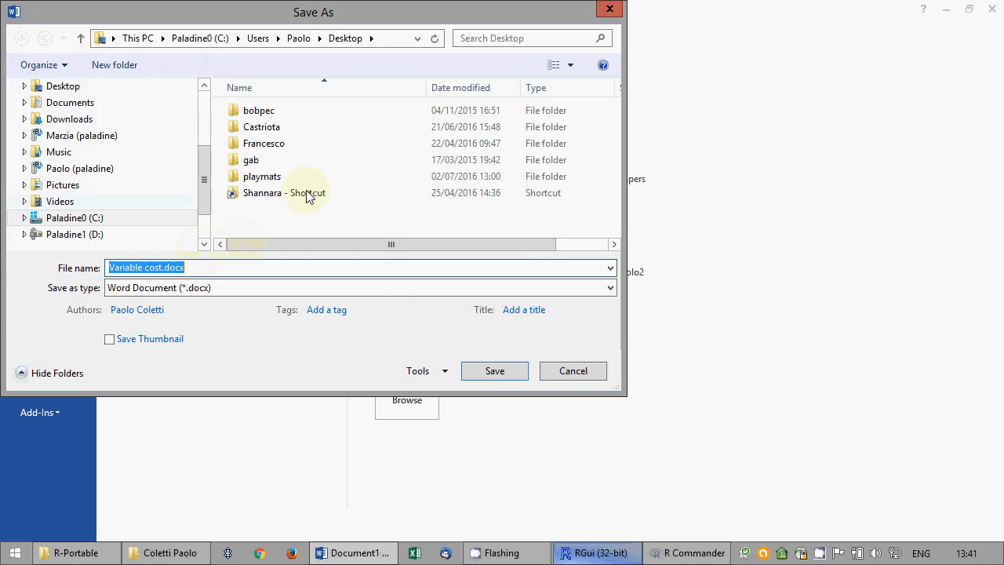
pyautogui.moveTo(162, 270); pyautogui.dragTo(29, 280)
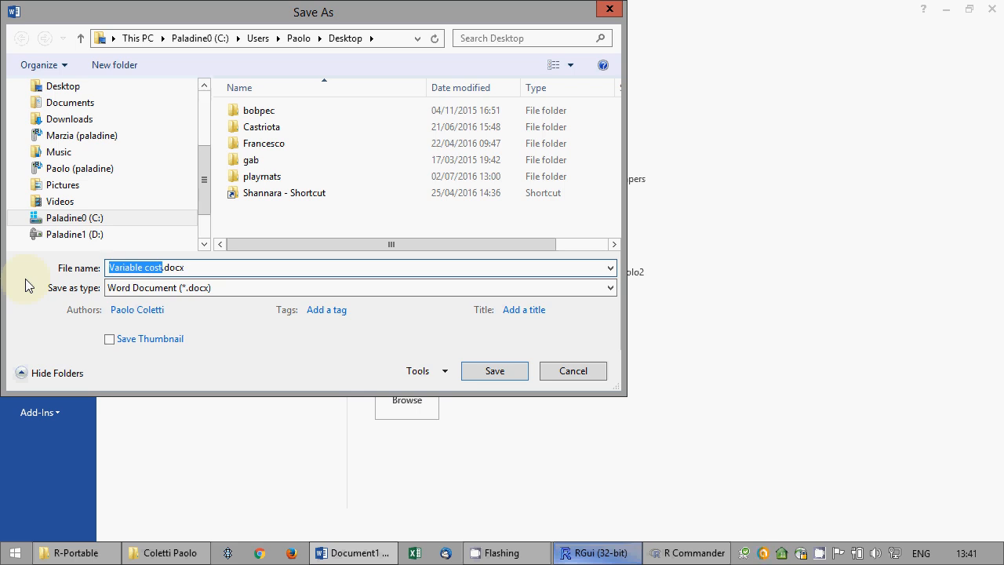
pyautogui.write('exam')
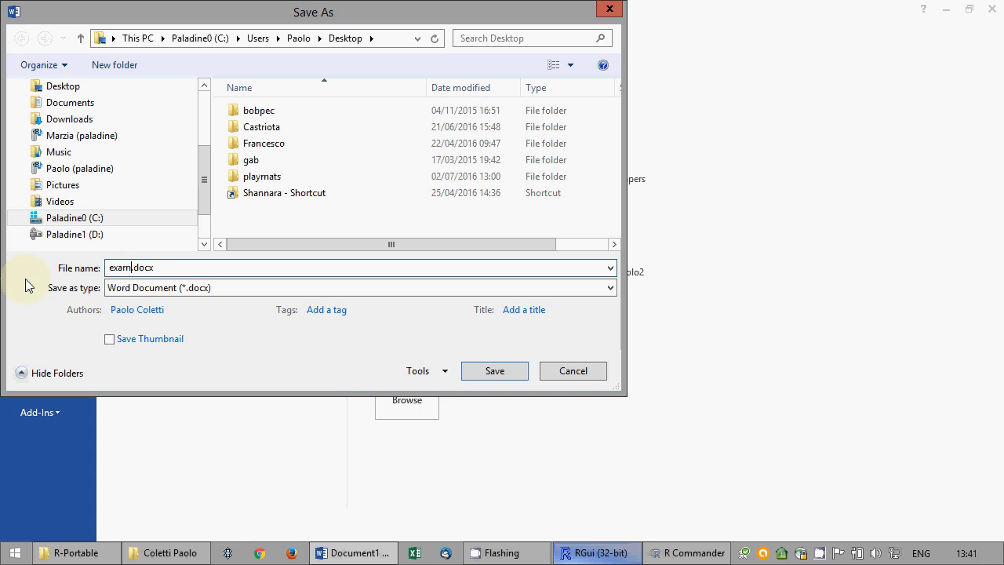
pyautogui.press('Return')
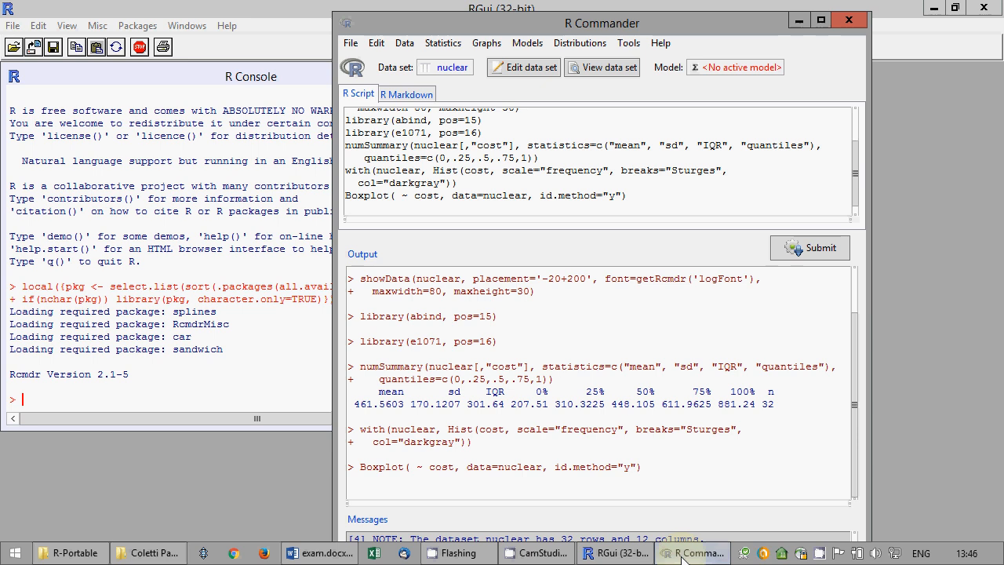
# In R Commander, plot a bar graph of NorthEast with automatic labels, and close its graphics window.
pyautogui.click(484, 44)
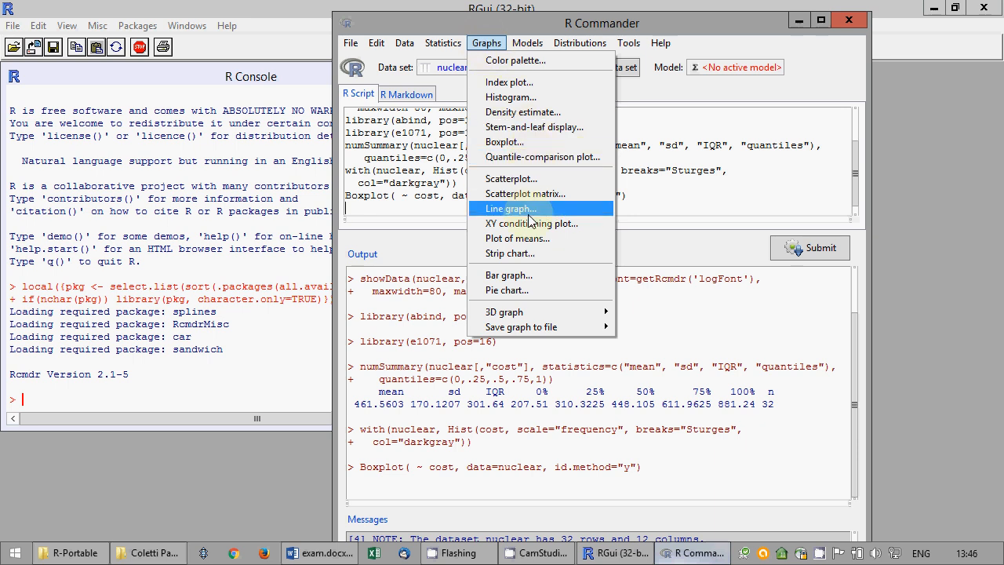
pyautogui.click(535, 278)
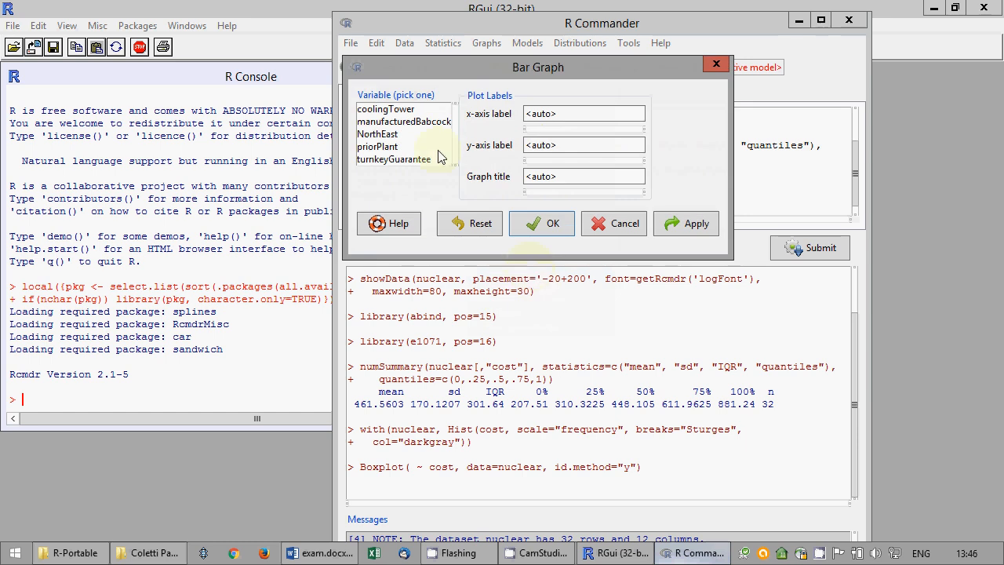
pyautogui.click(404, 134)
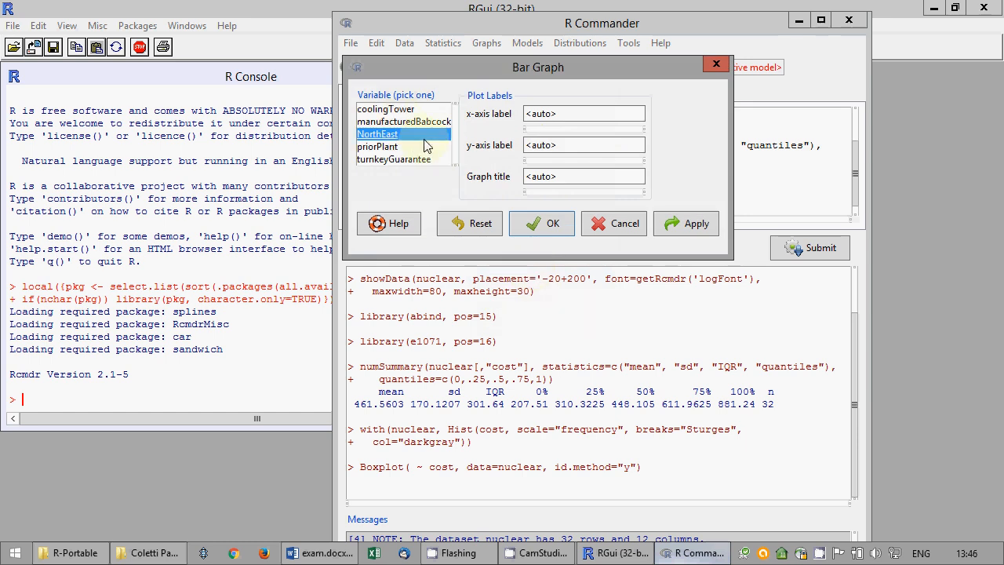
pyautogui.click(531, 227)
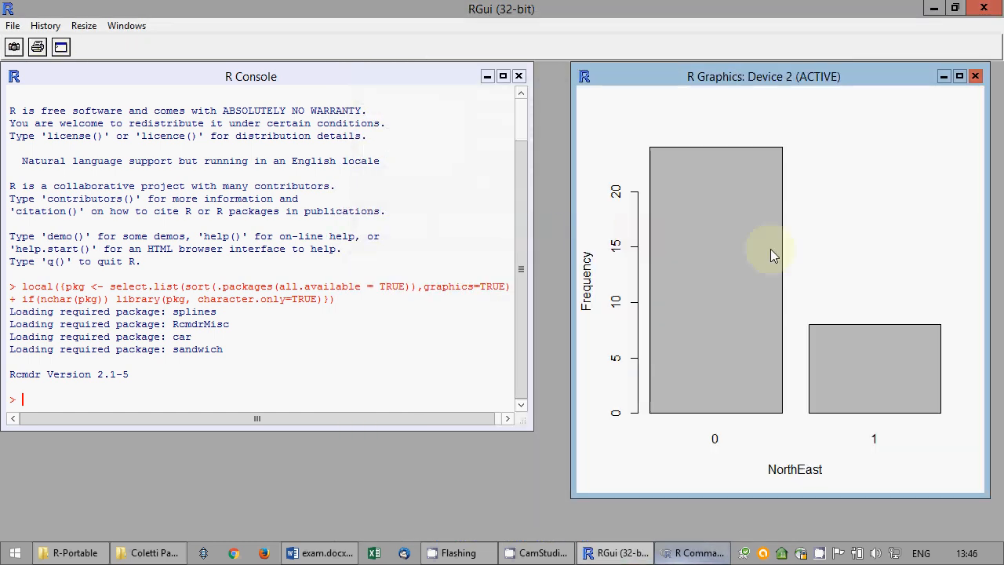
pyautogui.click(975, 76)
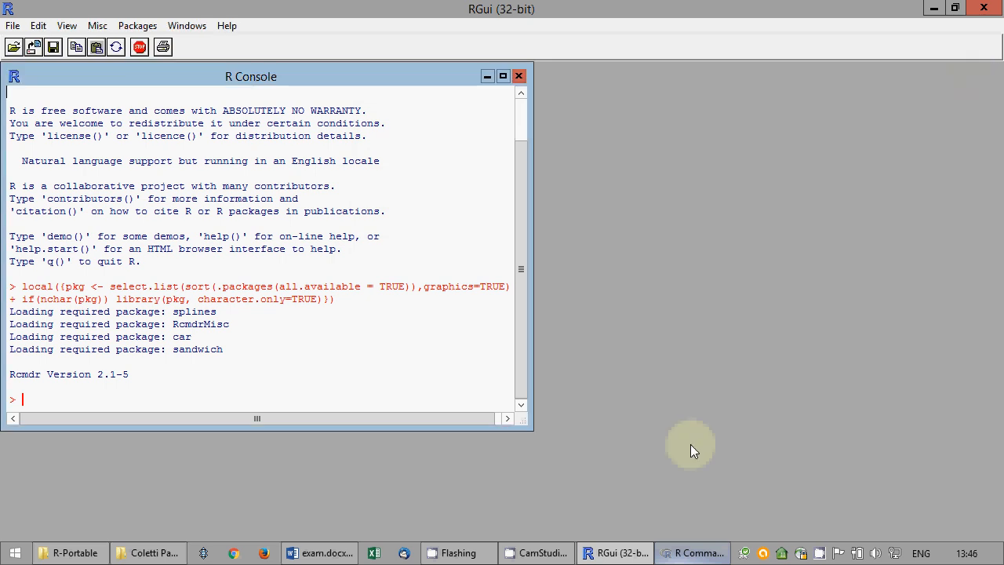
# In the R Commander script, add col=c("red","blue") to the NorthEast barplot command and submit it.
pyautogui.click(699, 554)
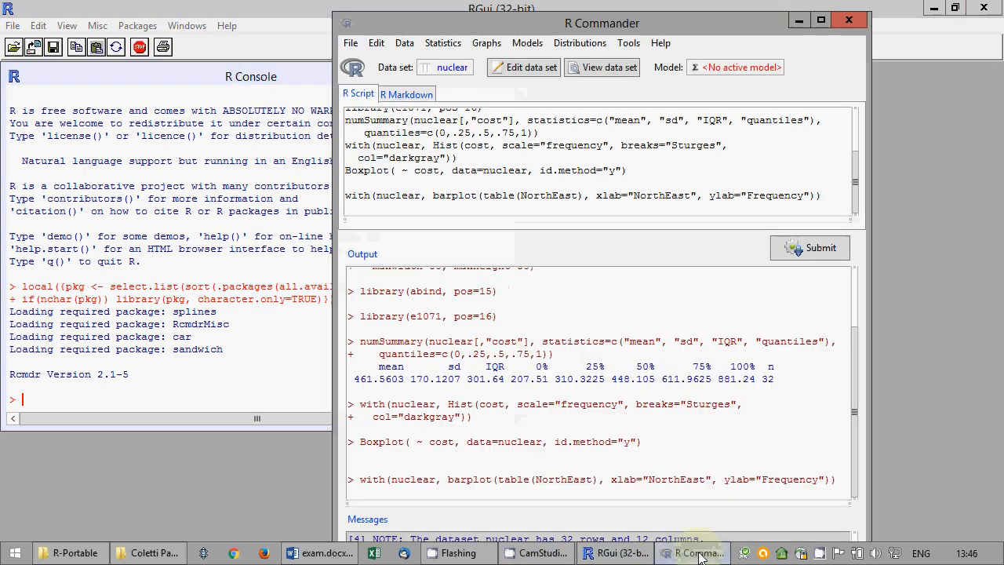
pyautogui.click(824, 197)
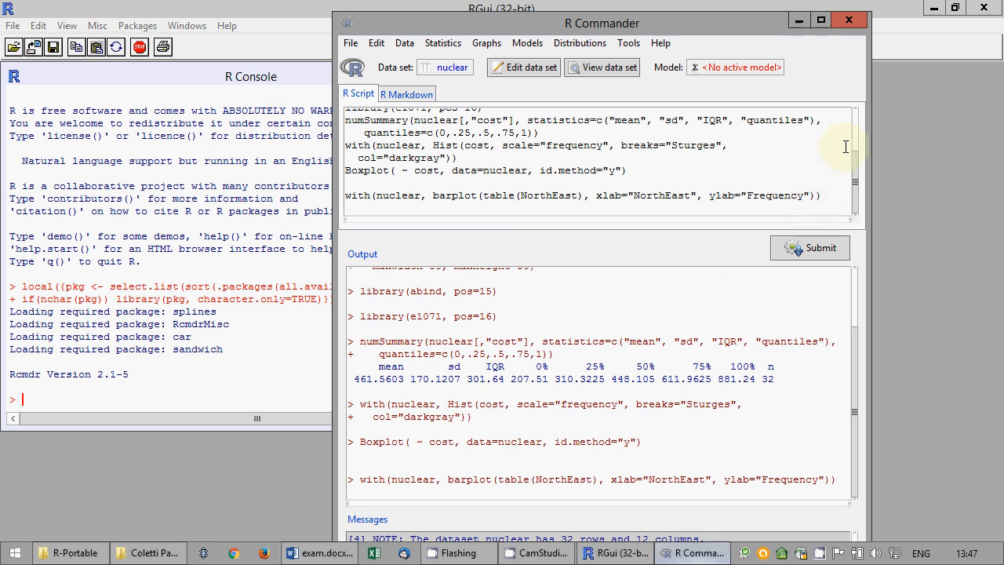
pyautogui.write(',col=c(')
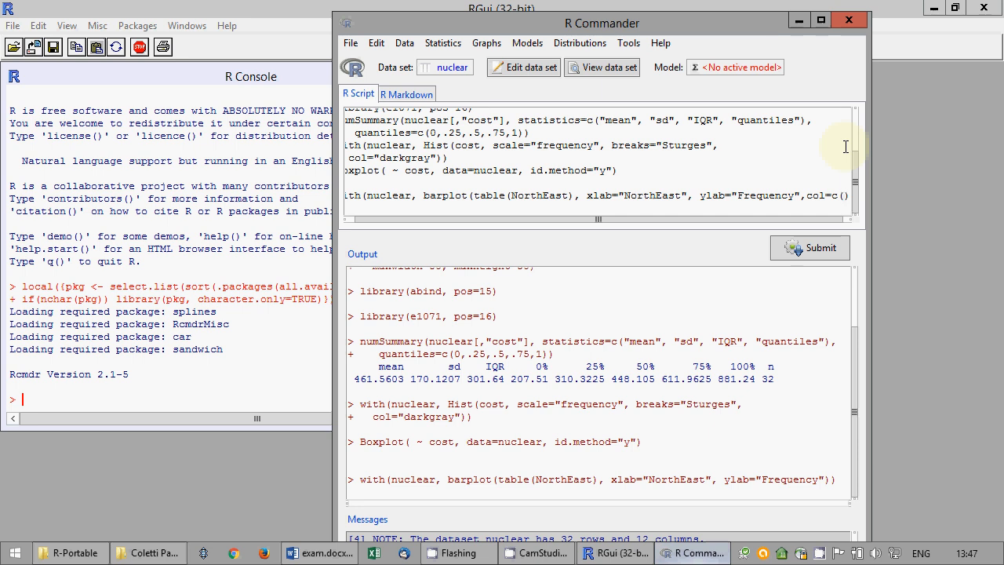
pyautogui.write('"red"')
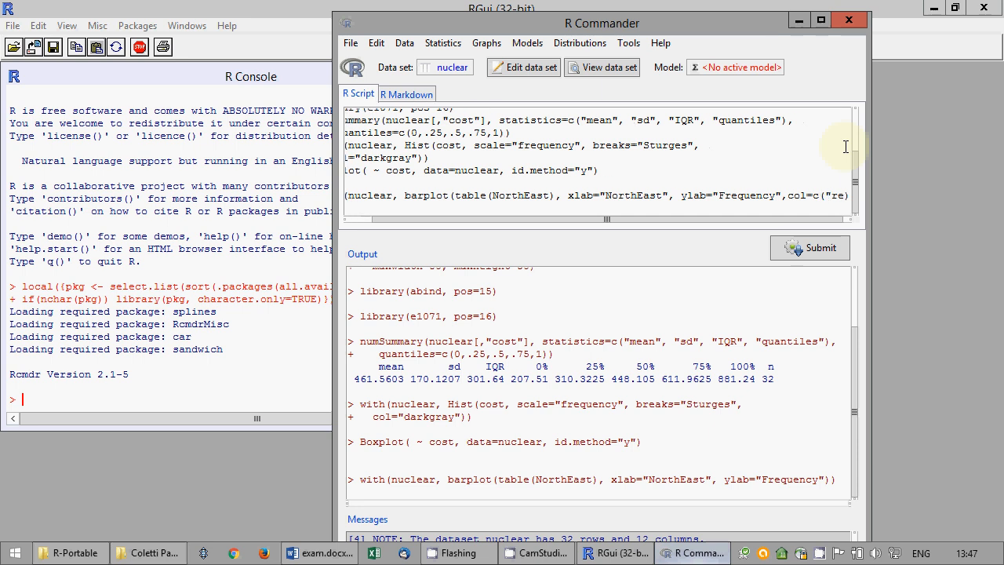
pyautogui.write(',"bl')
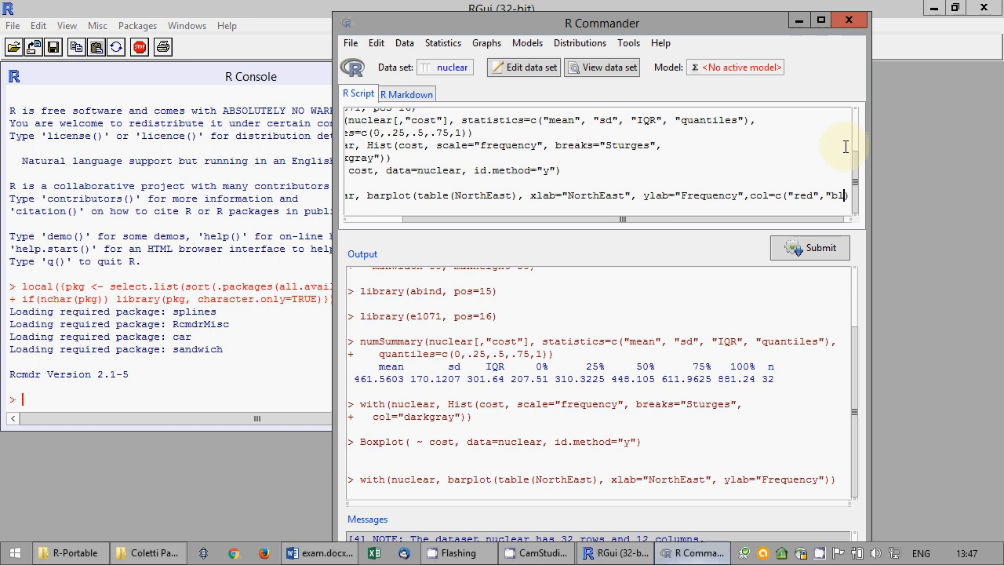
pyautogui.write('ue"")')
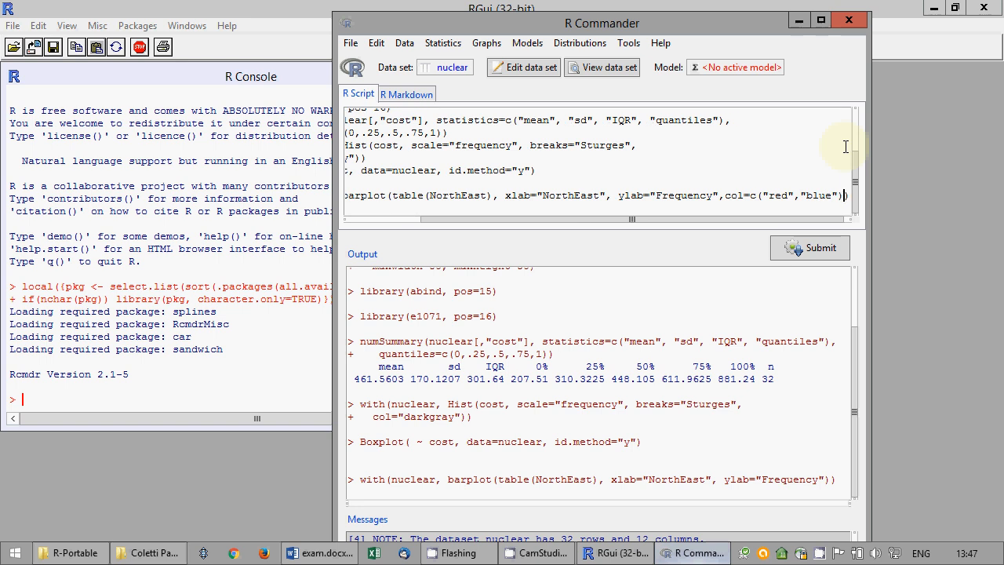
pyautogui.write(' )')
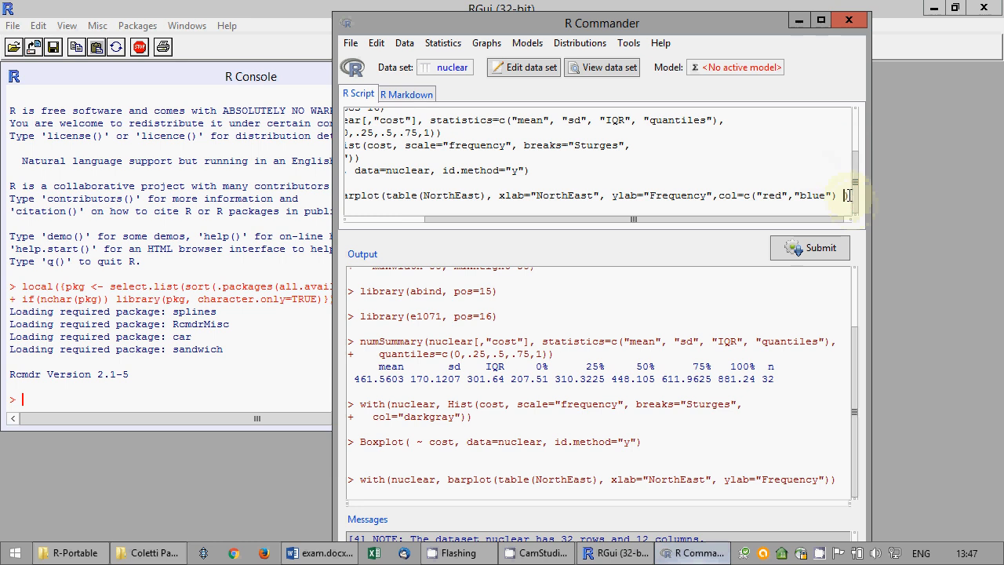
pyautogui.click(819, 245)
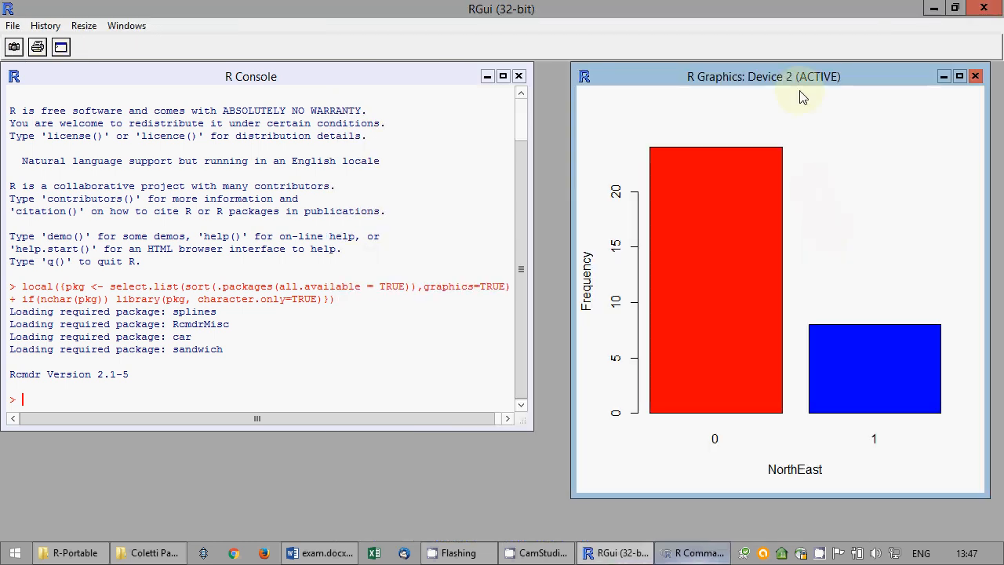
# Copy the coloured NorthEast bar graph as a bitmap, paste it into exam.docx after the boxplot, and save the document.
pyautogui.rightClick(784, 131)
pyautogui.click(794, 152)
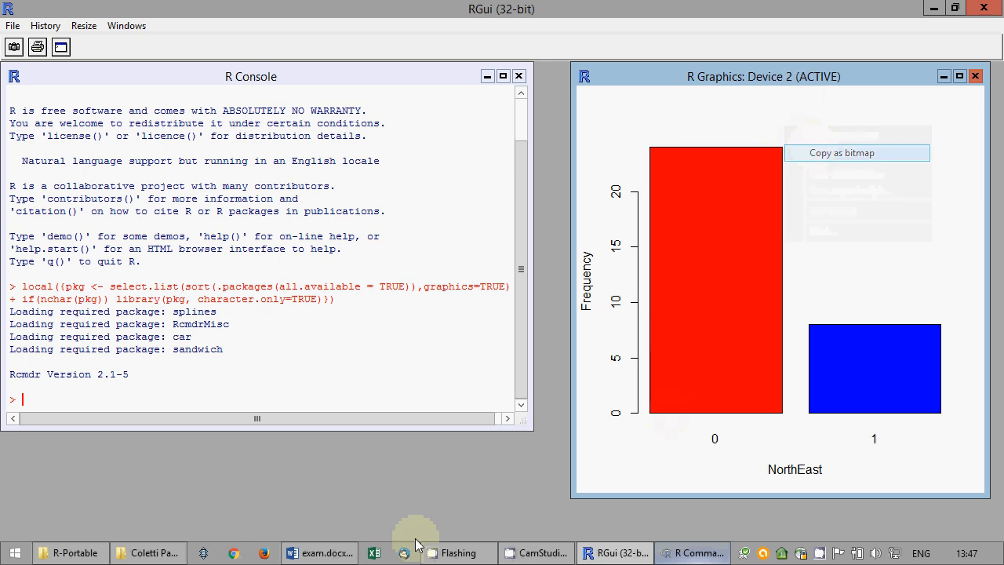
pyautogui.click(316, 554)
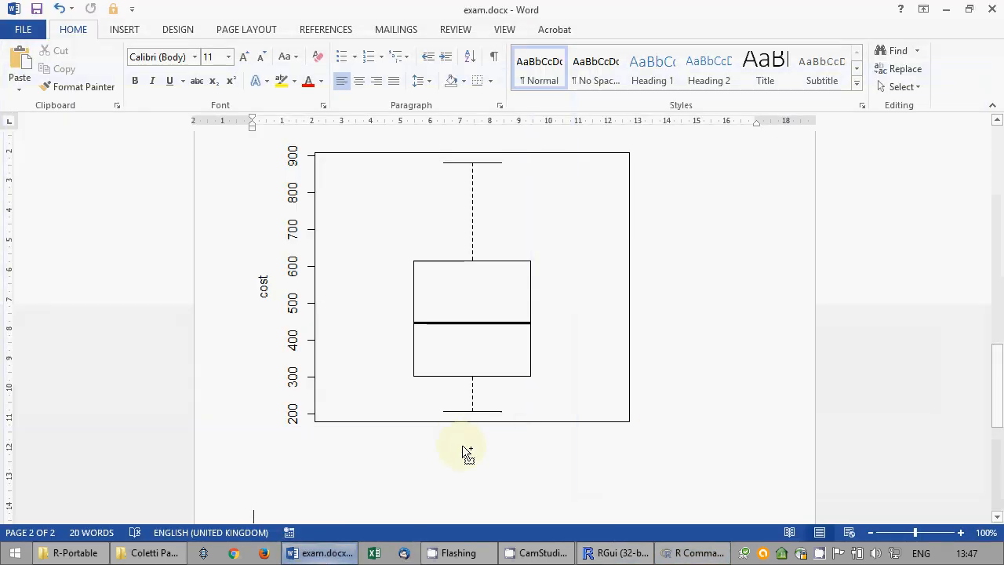
pyautogui.hotkey('ctrl', 'v')
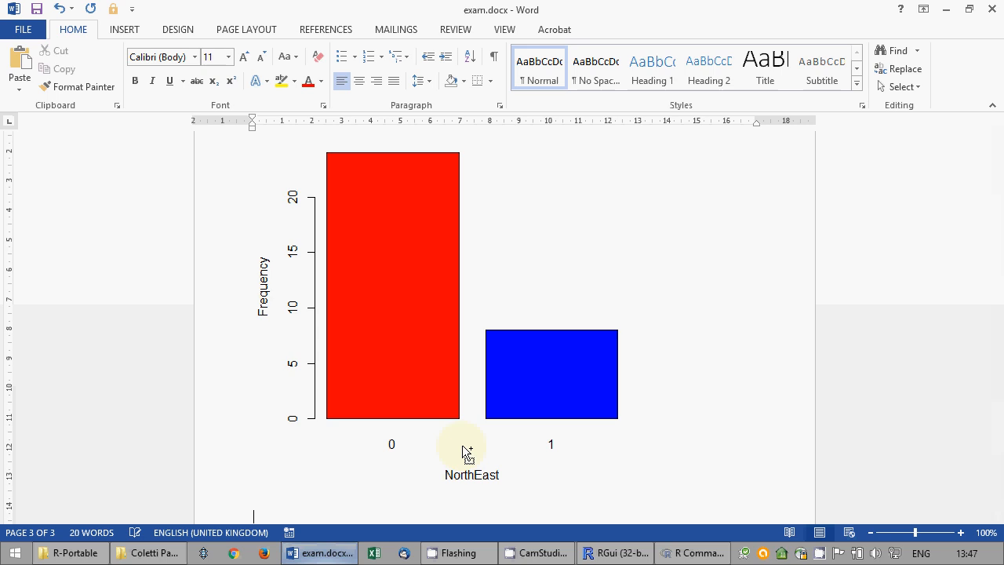
pyautogui.click(41, 9)
# Switch to RGui and close the graphics window holding the coloured NorthEast bar graph.
pyautogui.click(695, 553)
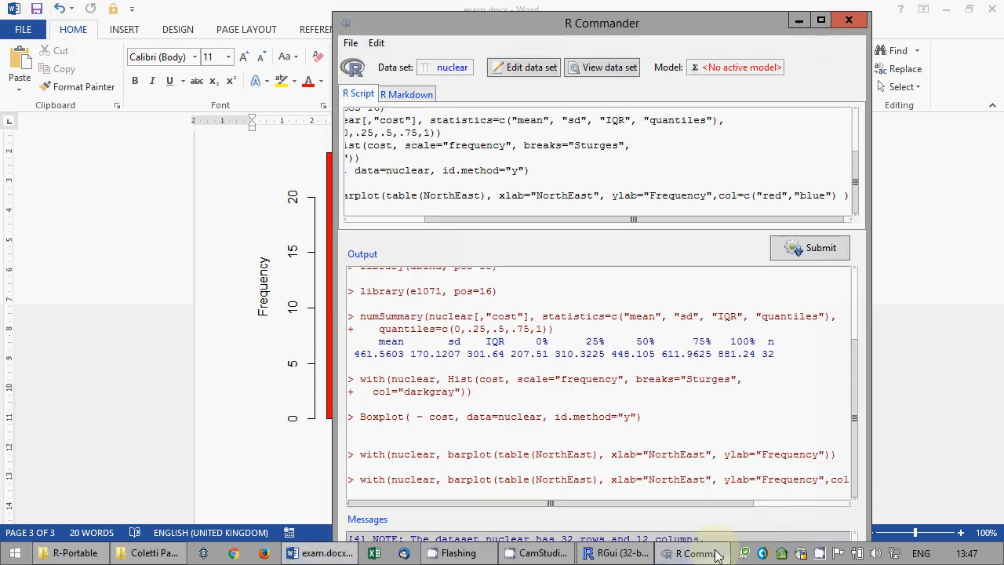
pyautogui.click(542, 554)
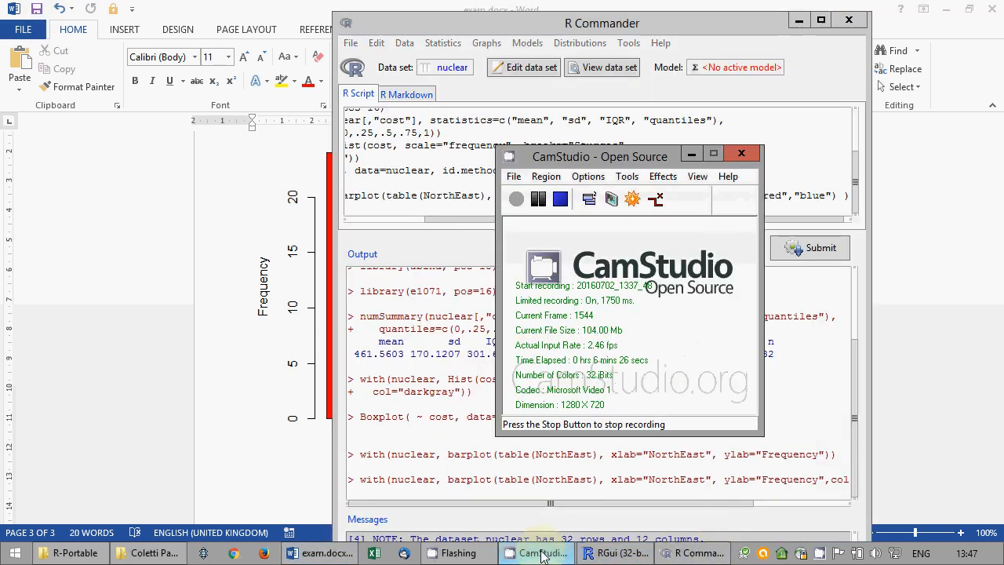
pyautogui.click(542, 555)
pyautogui.click(616, 554)
pyautogui.click(975, 76)
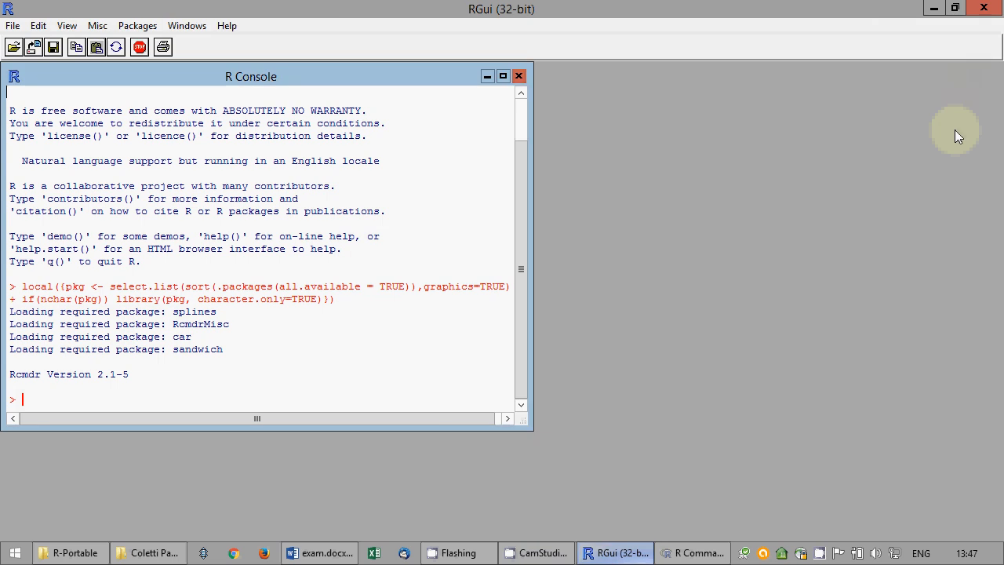
# Switch to R Commander and start a new line after the barplot command in the script.
pyautogui.click(684, 553)
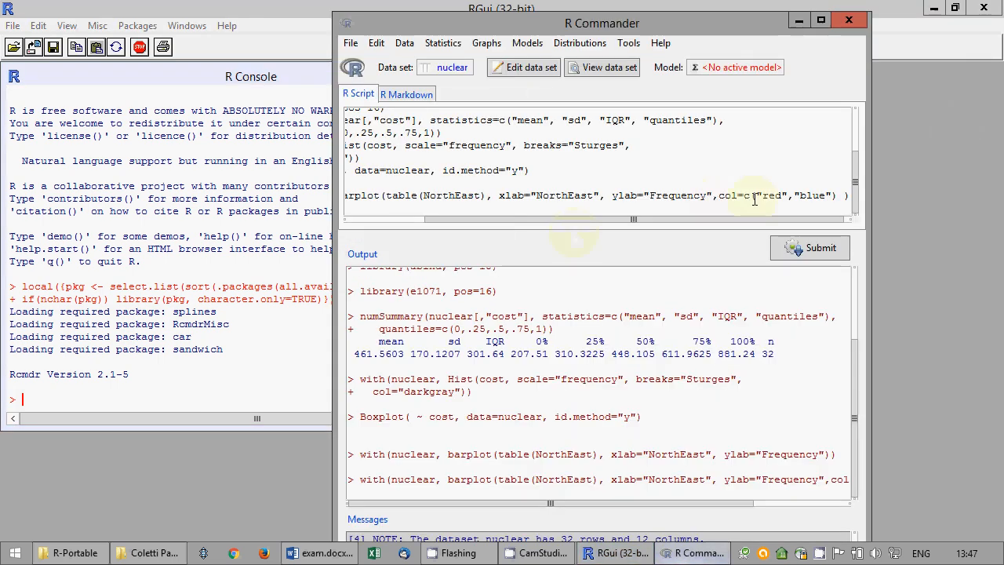
pyautogui.click(847, 195)
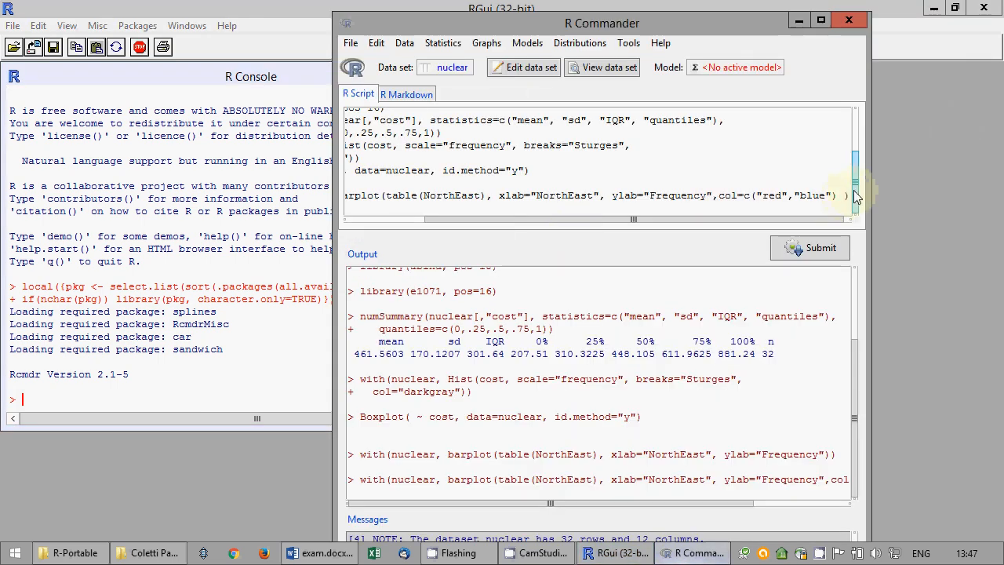
pyautogui.press('Return')
pyautogui.press('BackSpace')
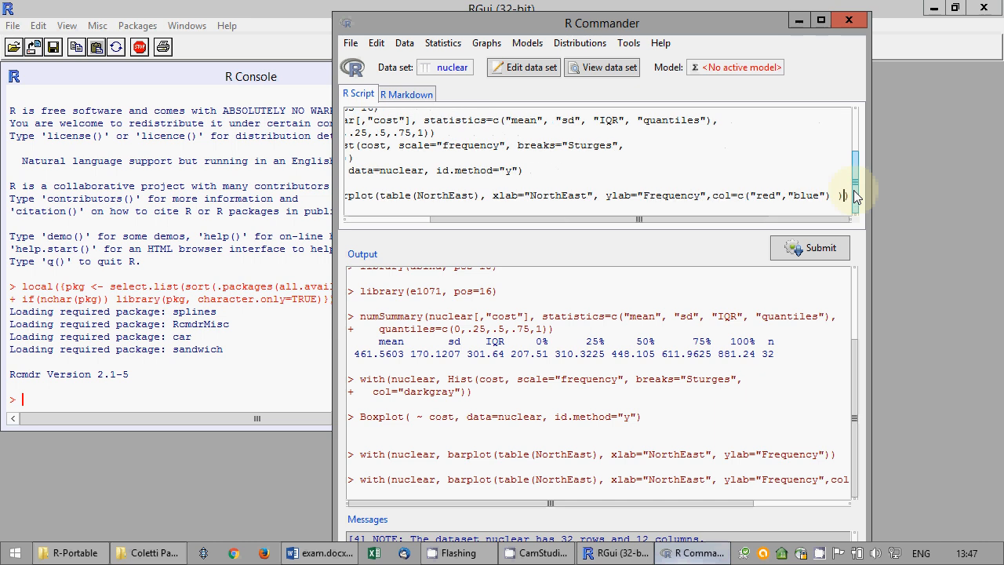
pyautogui.press('Return')
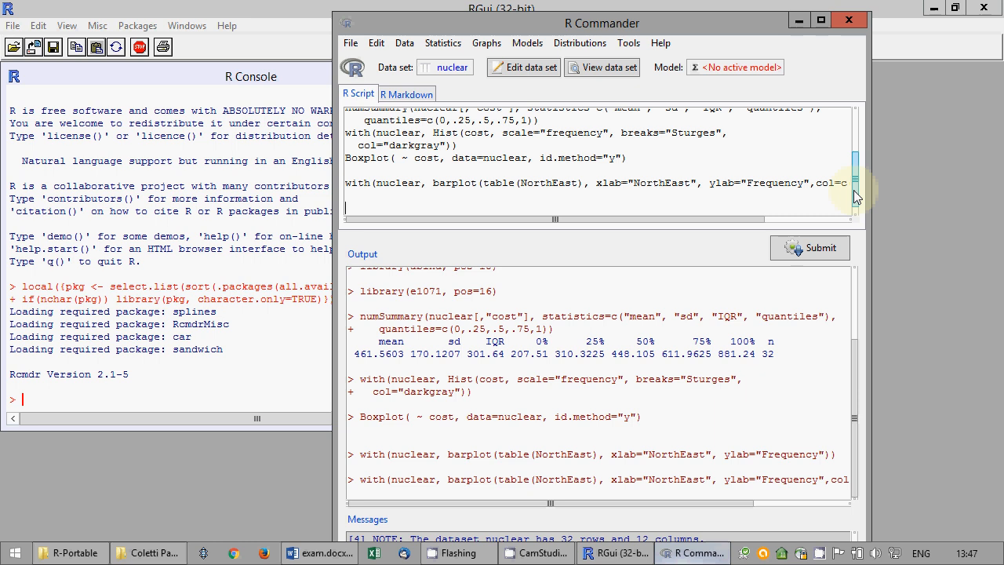
pyautogui.click(537, 555)
pyautogui.click(537, 555)
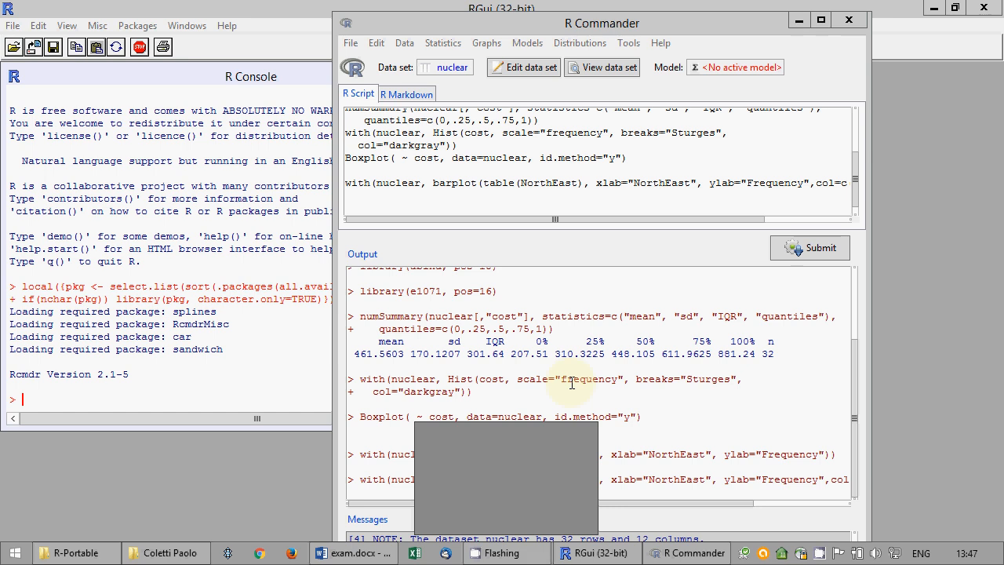
pyautogui.click(443, 44)
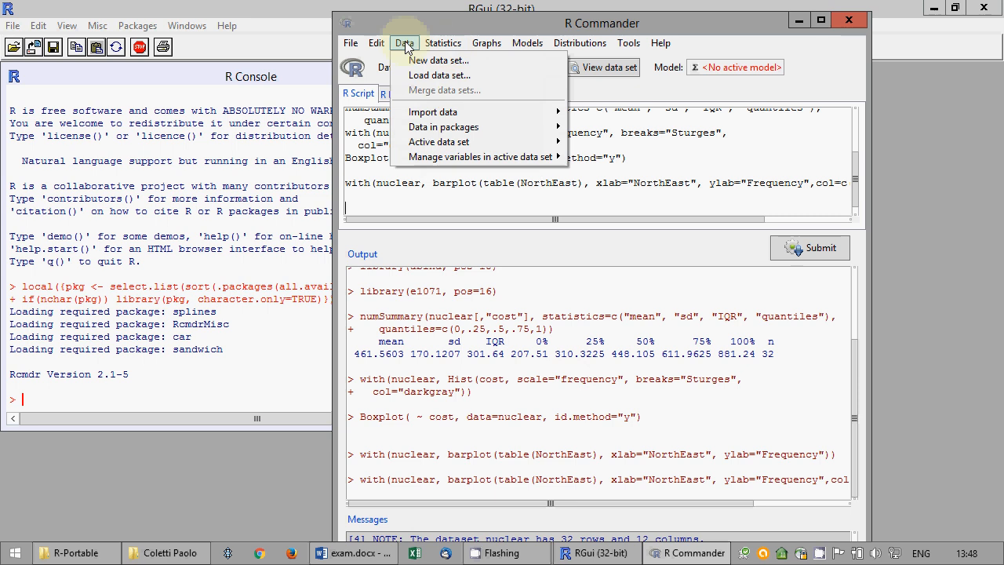
pyautogui.moveTo(449, 162)
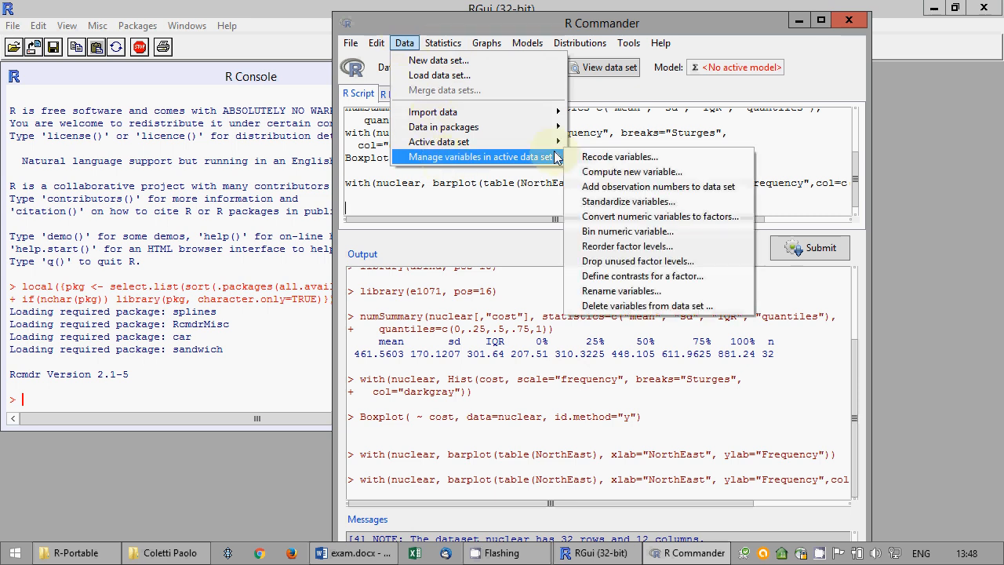
pyautogui.click(608, 216)
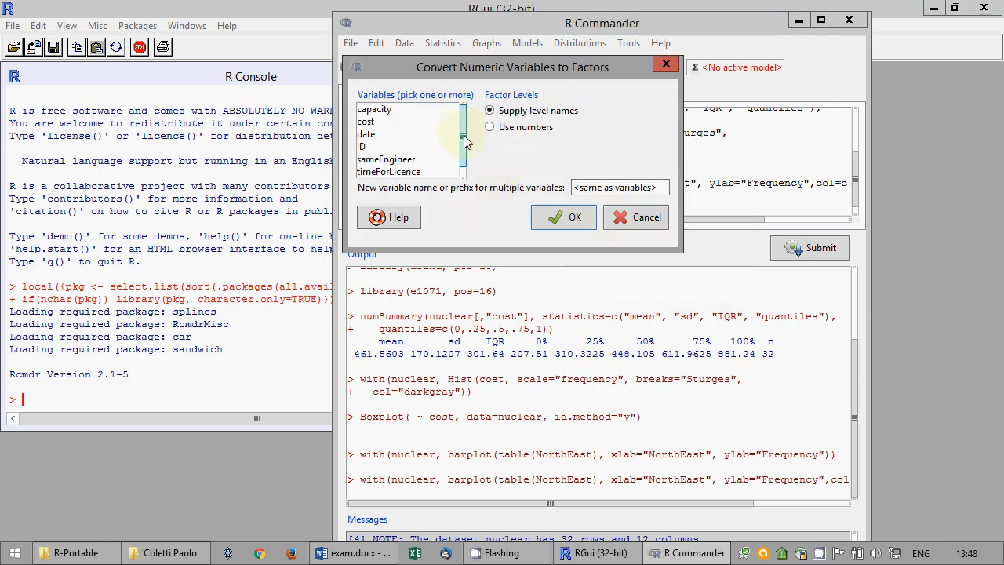
pyautogui.moveTo(464, 135); pyautogui.dragTo(464, 146)
pyautogui.click(386, 147)
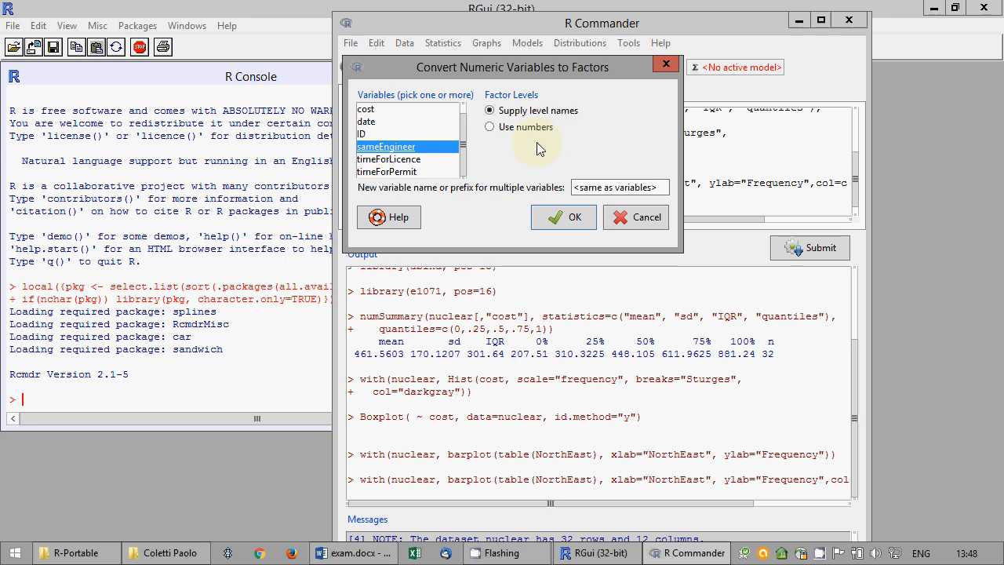
pyautogui.click(637, 217)
# Start recoding the sameEngineer variable in the active data set, naming the new variable sameEngineer2.
pyautogui.click(404, 43)
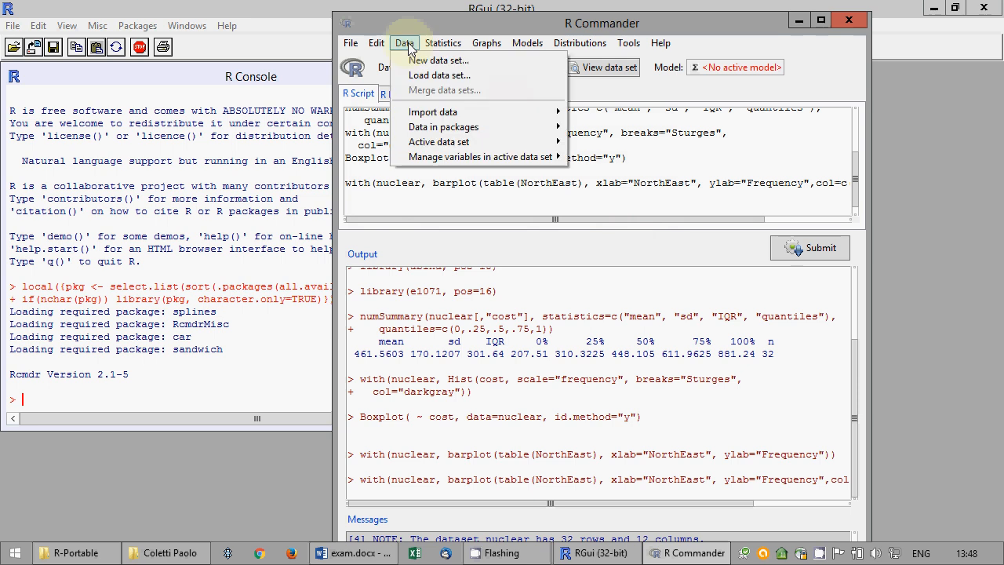
pyautogui.moveTo(429, 157)
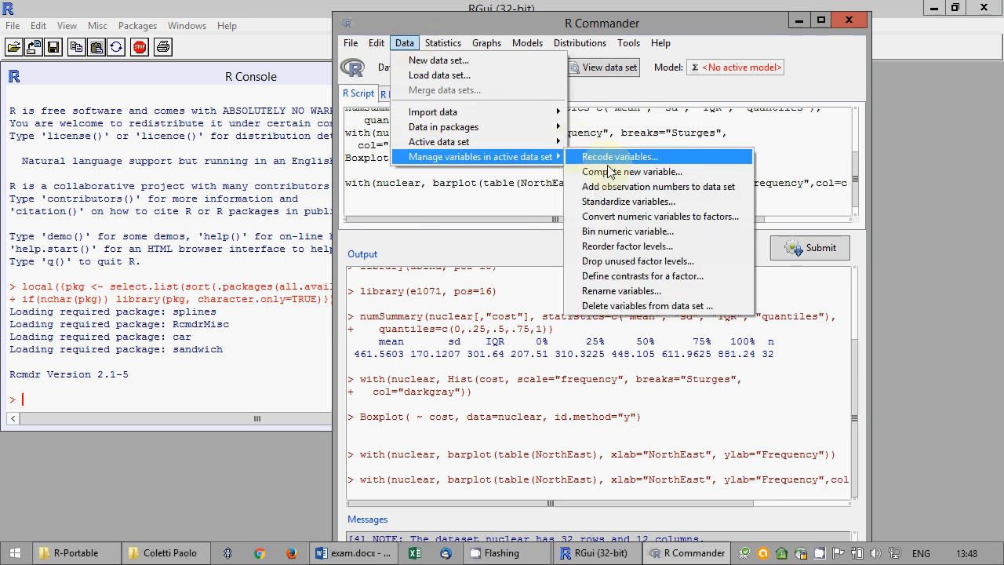
pyautogui.click(611, 159)
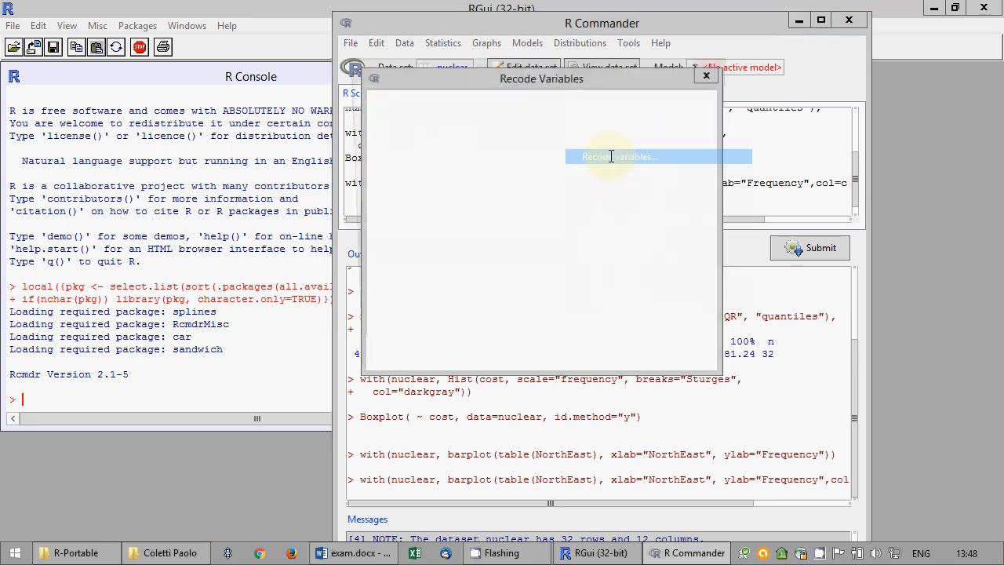
pyautogui.moveTo(482, 133); pyautogui.dragTo(483, 158)
pyautogui.click(416, 135)
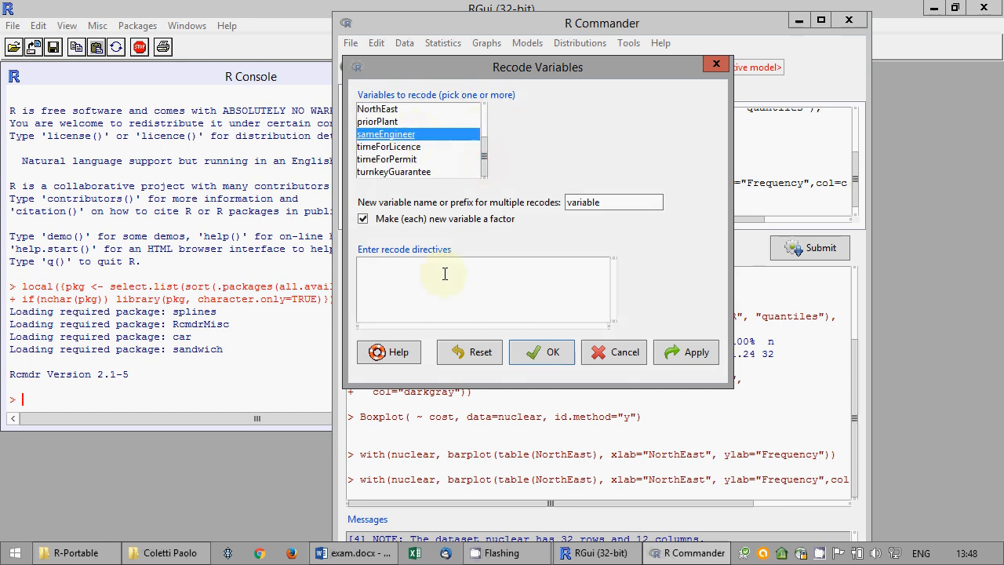
pyautogui.doubleClick(603, 201)
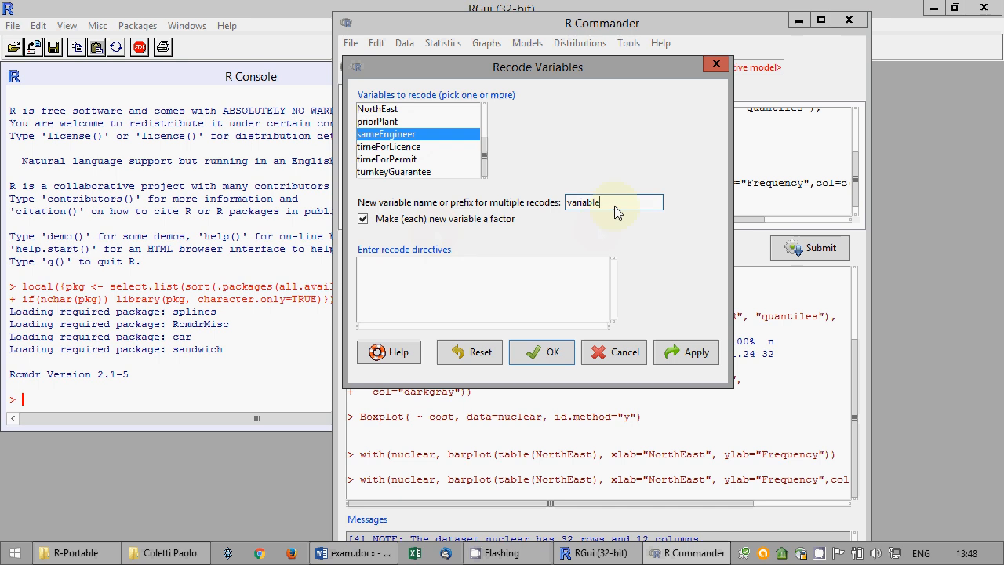
pyautogui.write('same')
pyautogui.write('ENgni')
pyautogui.press('BackSpace')
pyautogui.press('BackSpace')
pyautogui.press('BackSpace')
pyautogui.press('BackSpace')
pyautogui.write('ngh')
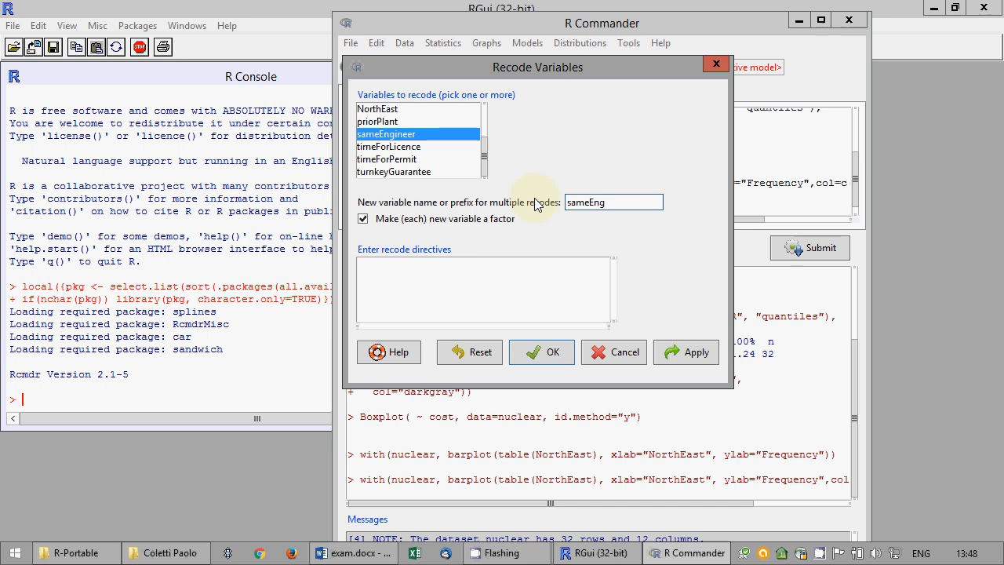
pyautogui.write('ineer')
pyautogui.write('2')
# Enter the recode directives 1:3="few" and 4:10="some" on separate lines.
pyautogui.click(447, 312)
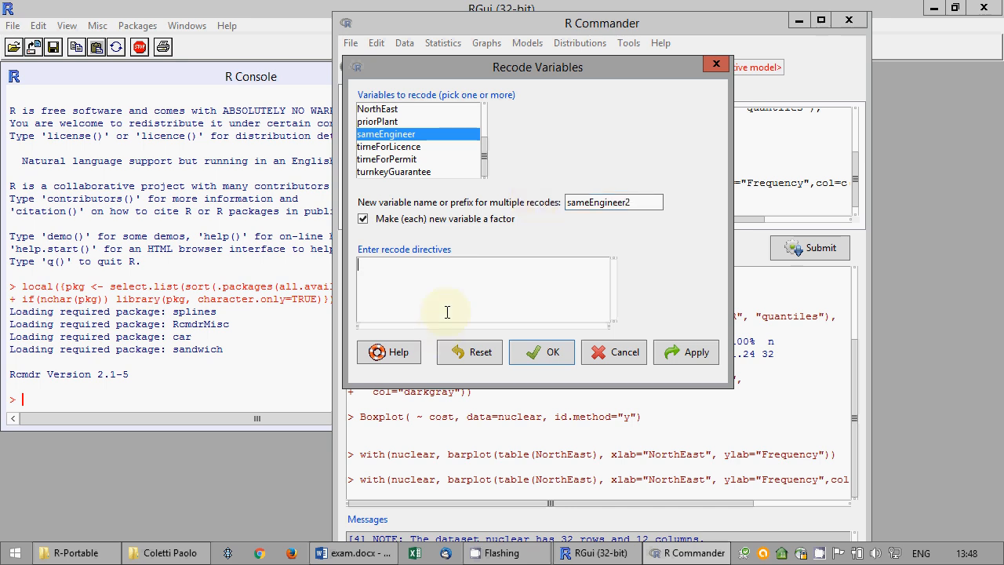
pyautogui.write('1-3:')
pyautogui.write(' "few"')
pyautogui.press('Return')
pyautogui.write('4-10')
pyautogui.press('BackSpace')
pyautogui.press('BackSpace')
pyautogui.press('BackSpace')
pyautogui.press('Up')
pyautogui.press('Delete')
pyautogui.write(':')
pyautogui.press('Delete')
pyautogui.press('Delete')
pyautogui.write('=')
pyautogui.press('Down')
pyautogui.write(':10="some"')
pyautogui.press('Return')
# Add the recode directive 11:hi="many" on the third line and run the recode.
pyautogui.write('10:')
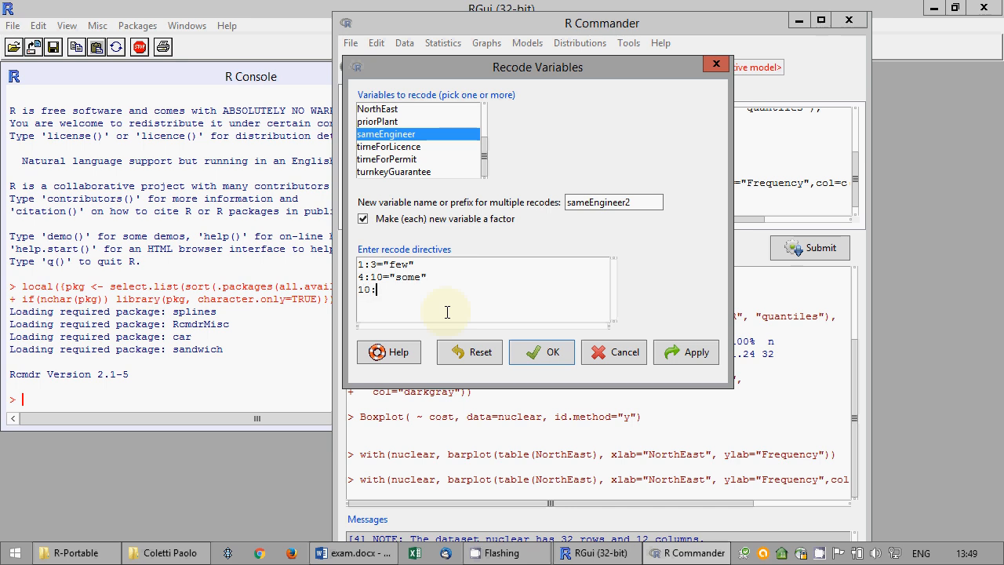
pyautogui.write('hi="many"')
pyautogui.click(372, 290)
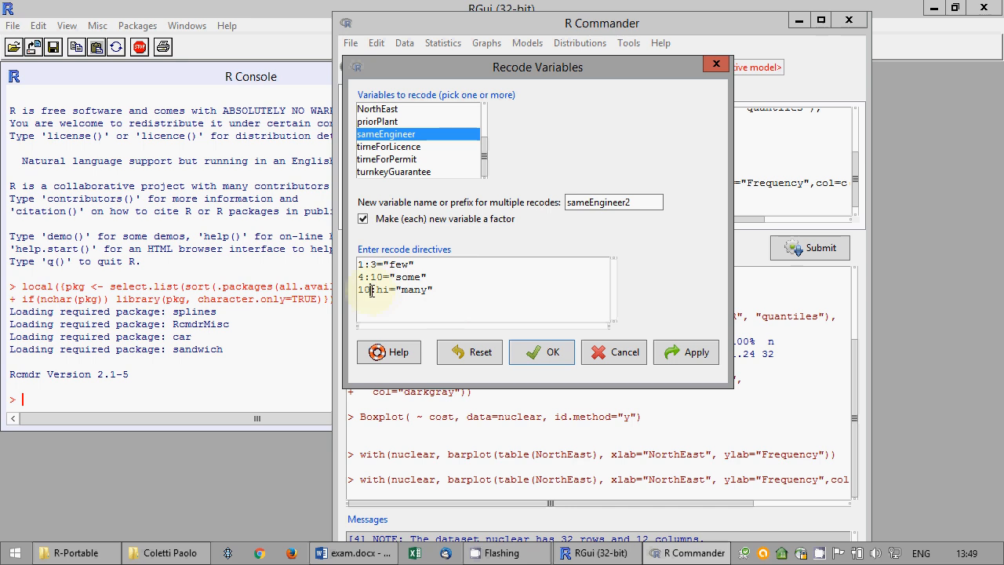
pyautogui.press('BackSpace')
pyautogui.write('1')
pyautogui.click(542, 350)
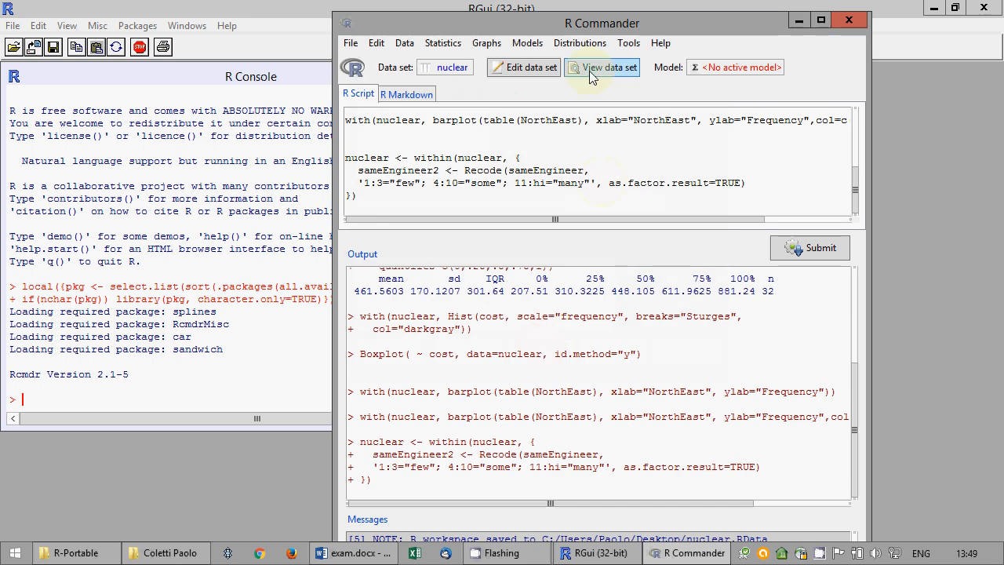
# View the nuclear data set and check the recoded sameEngineer2 column against sameEngineer.
pyautogui.click(594, 69)
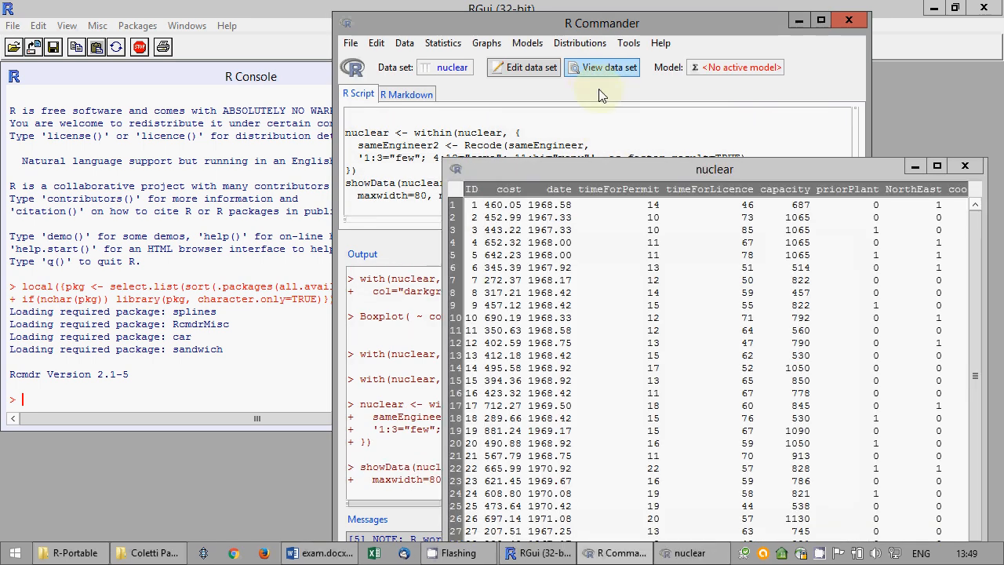
pyautogui.moveTo(656, 166); pyautogui.dragTo(348, 36)
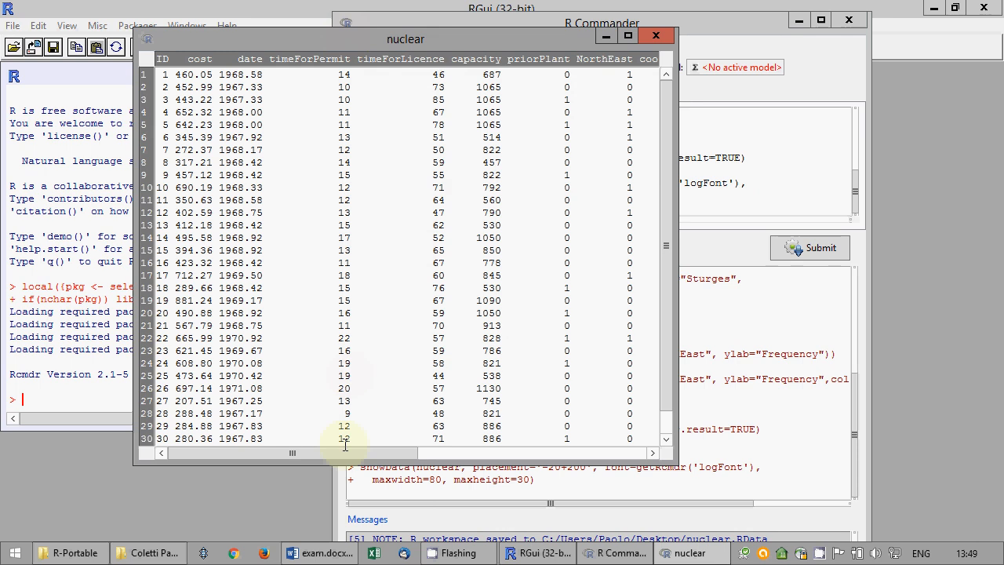
pyautogui.click(606, 449)
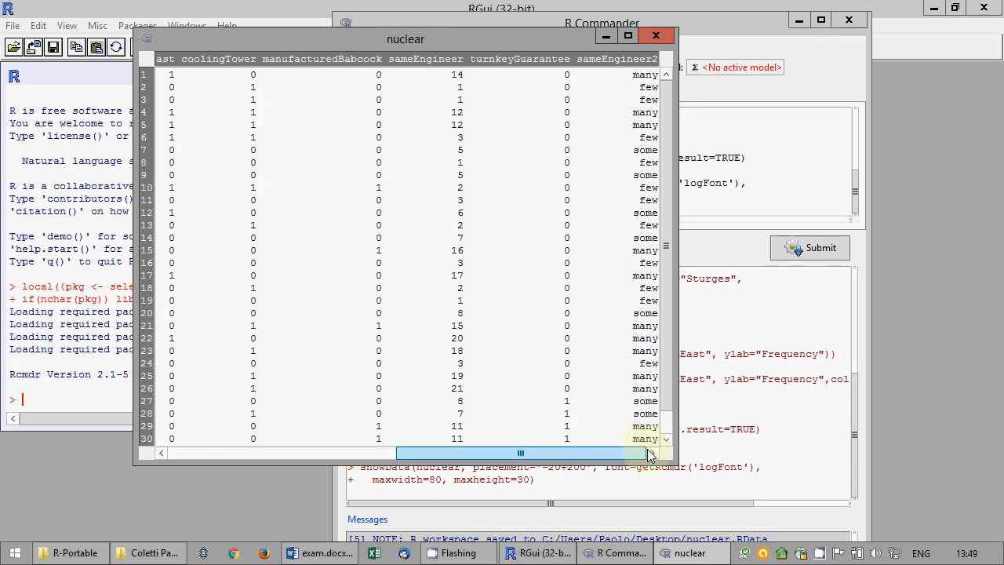
pyautogui.click(655, 37)
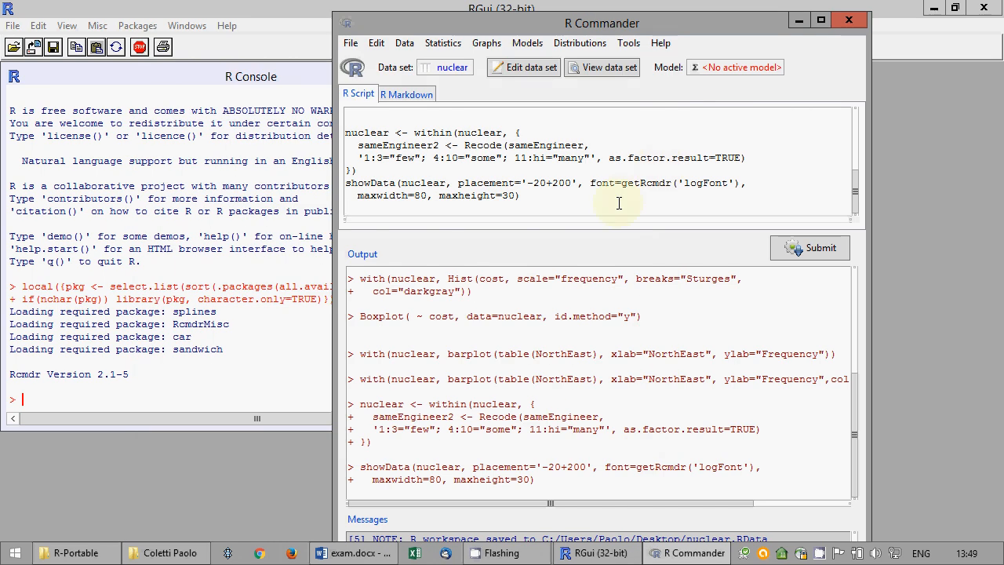
# Save the script on the Desktop as exam.R.
pyautogui.rightClick(419, 142)
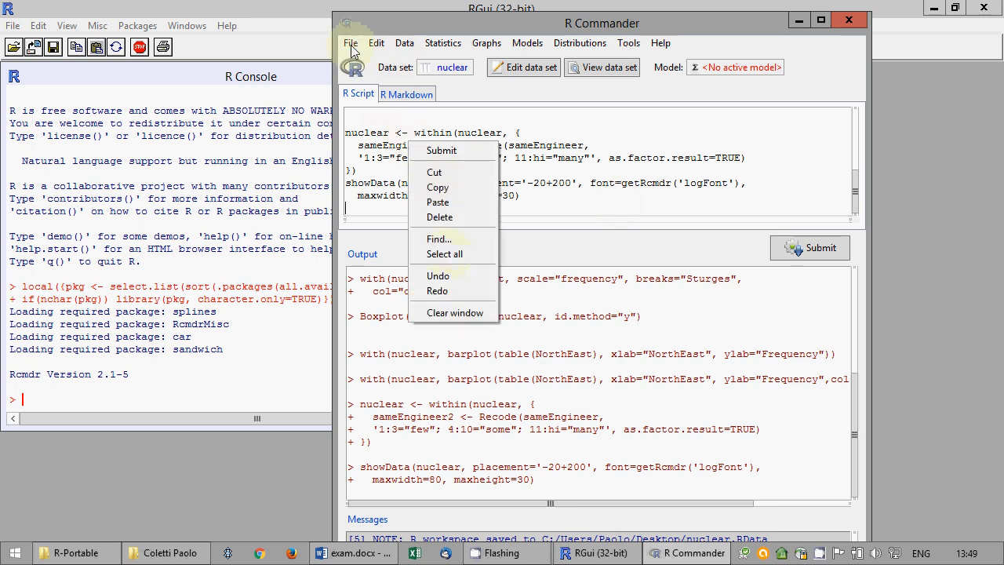
pyautogui.click(350, 44)
pyautogui.click(379, 122)
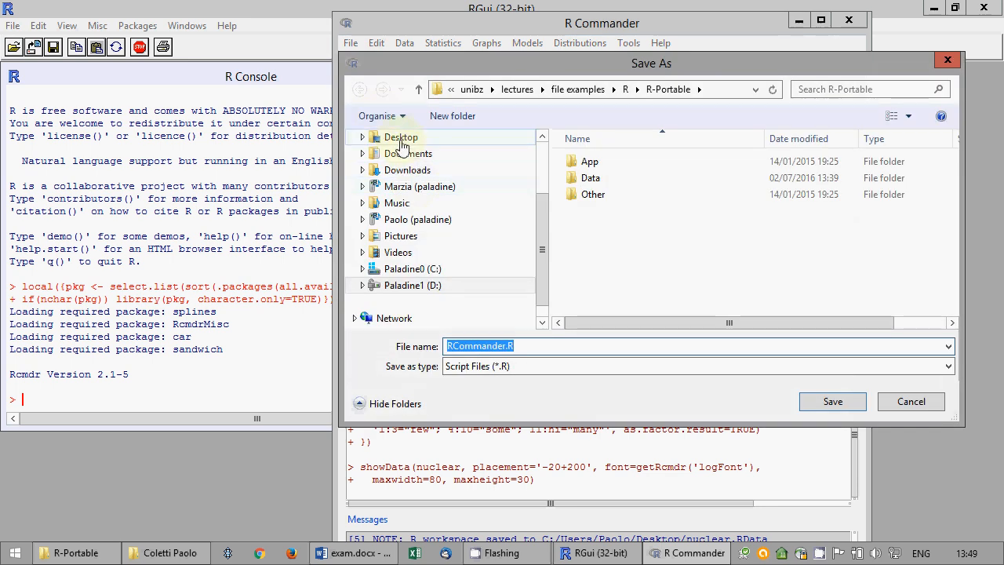
pyautogui.click(400, 138)
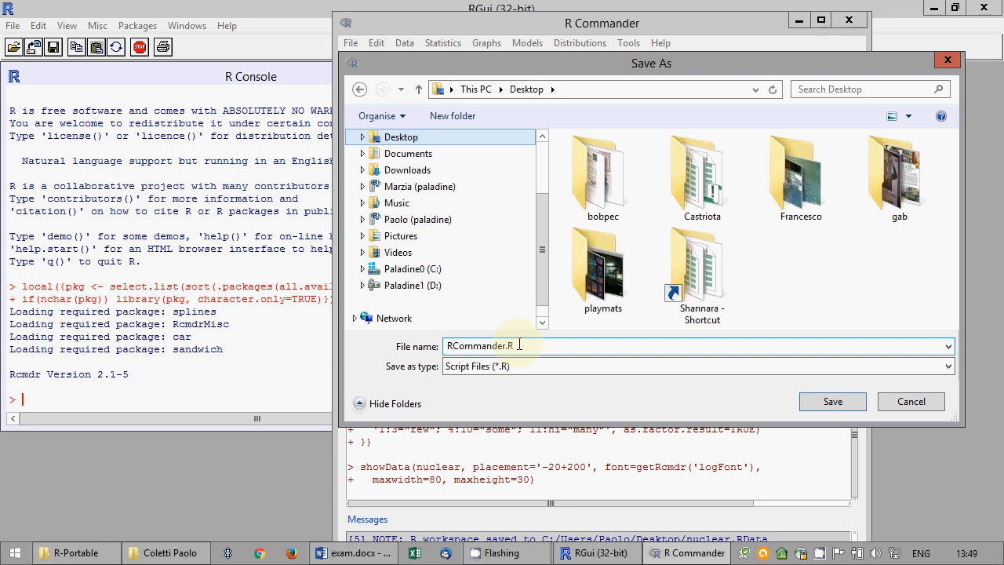
pyautogui.click(503, 346)
pyautogui.click(503, 346)
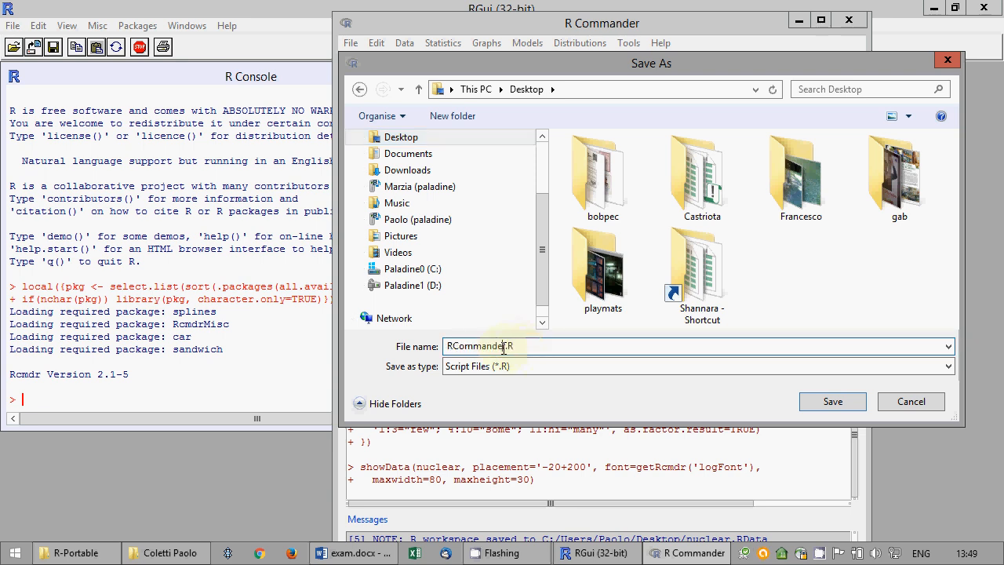
pyautogui.doubleClick(503, 346)
pyautogui.write('exam')
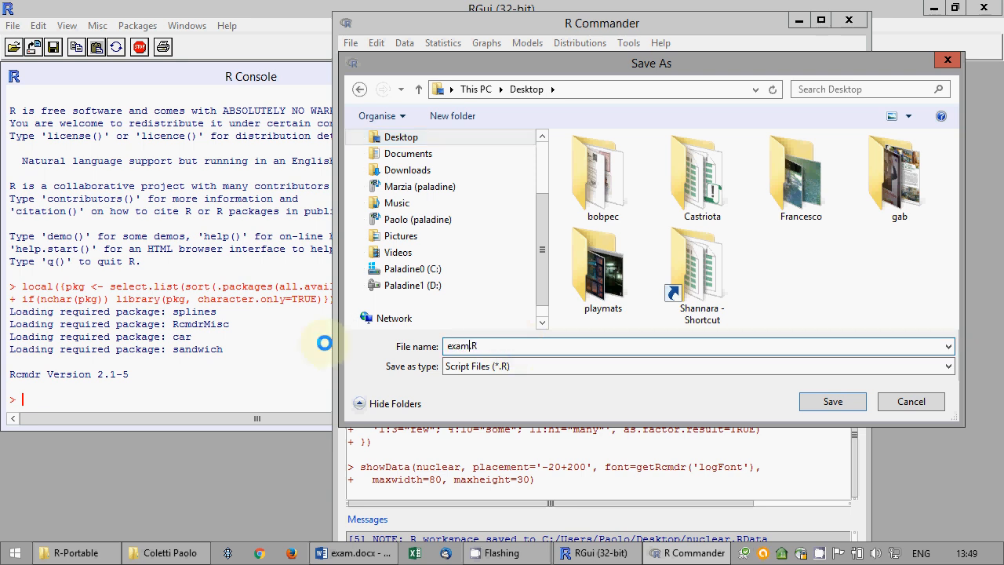
pyautogui.press('Return')
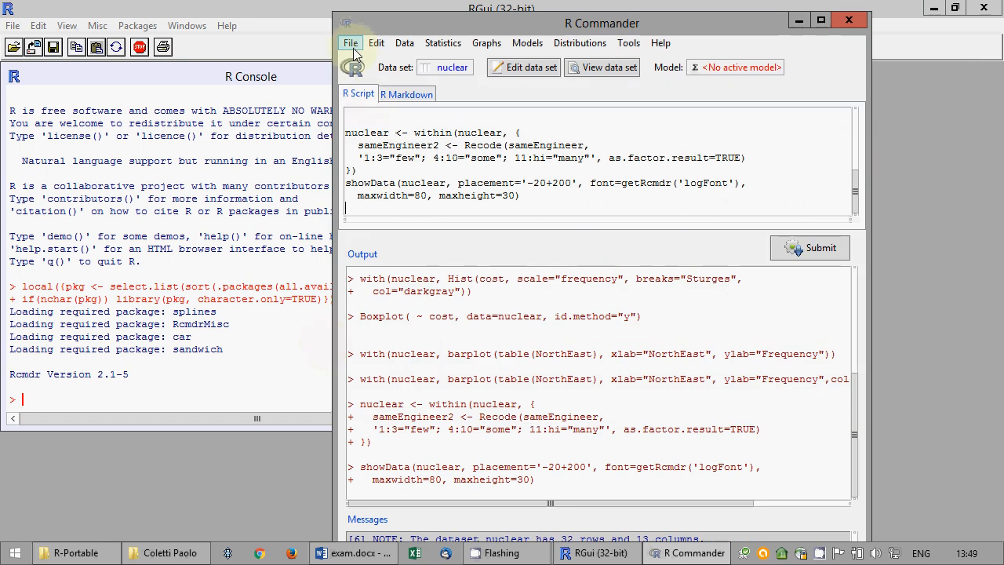
# Save the R Commander output on the Desktop as exam.txt.
pyautogui.click(351, 43)
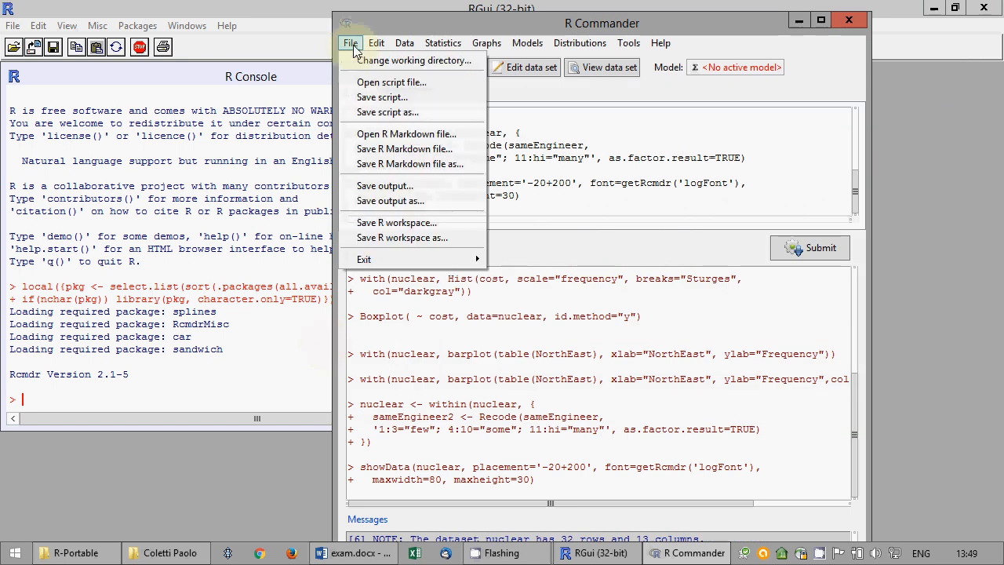
pyautogui.click(388, 201)
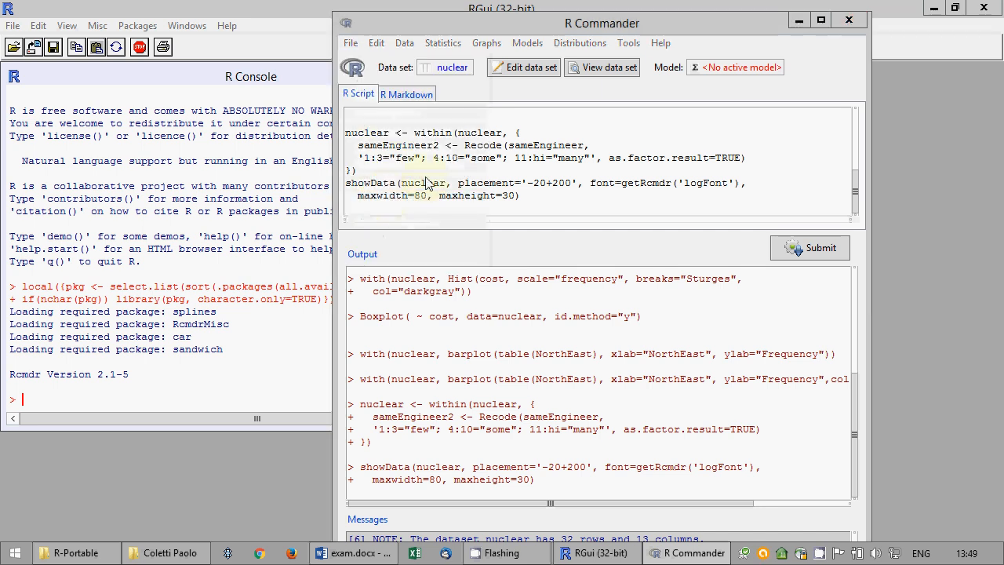
pyautogui.click(392, 137)
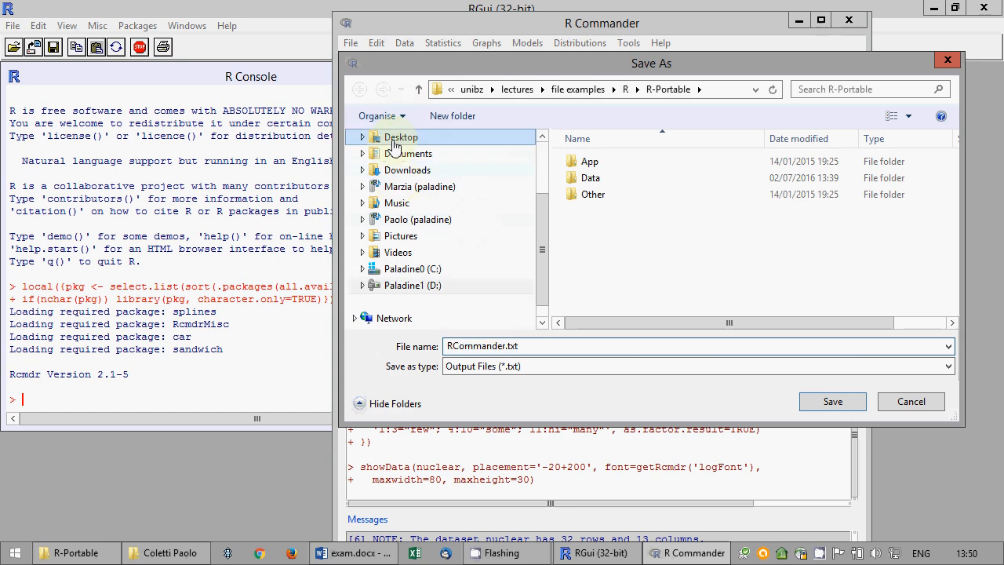
pyautogui.click(493, 351)
pyautogui.moveTo(502, 346); pyautogui.dragTo(351, 339)
pyautogui.write('exam')
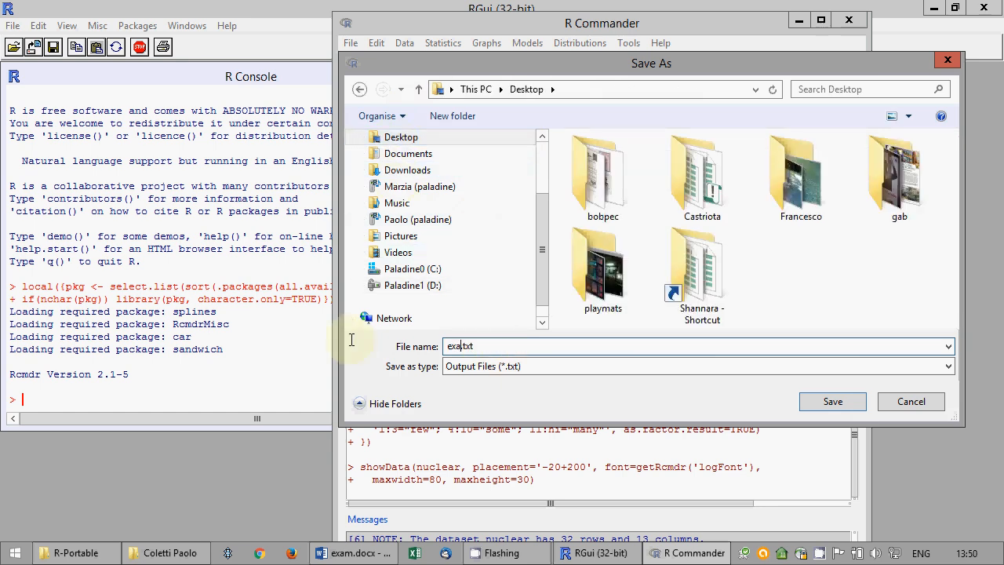
pyautogui.press('Return')
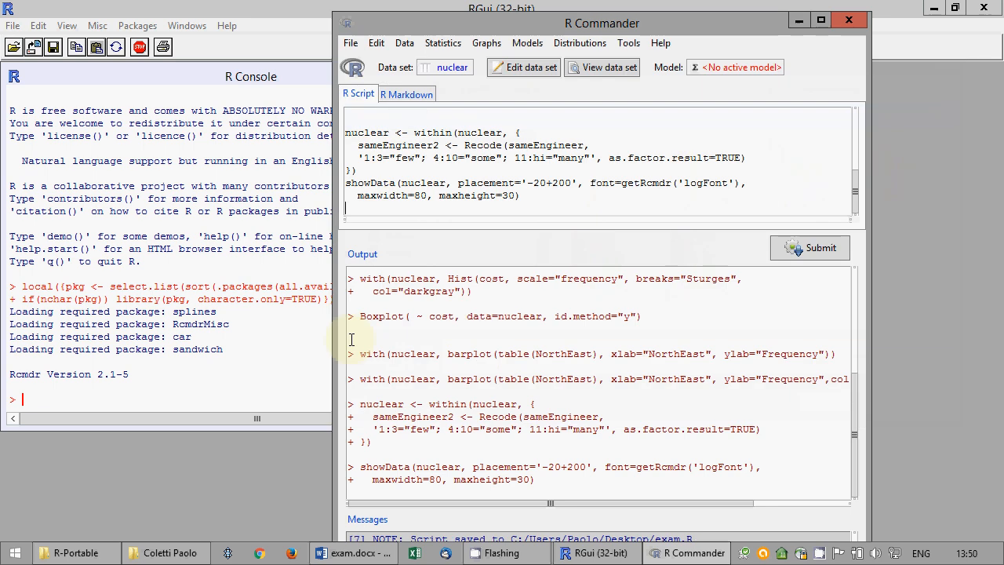
# Save the R workspace on the Desktop as nuclear.RData, replacing the existing file.
pyautogui.click(351, 42)
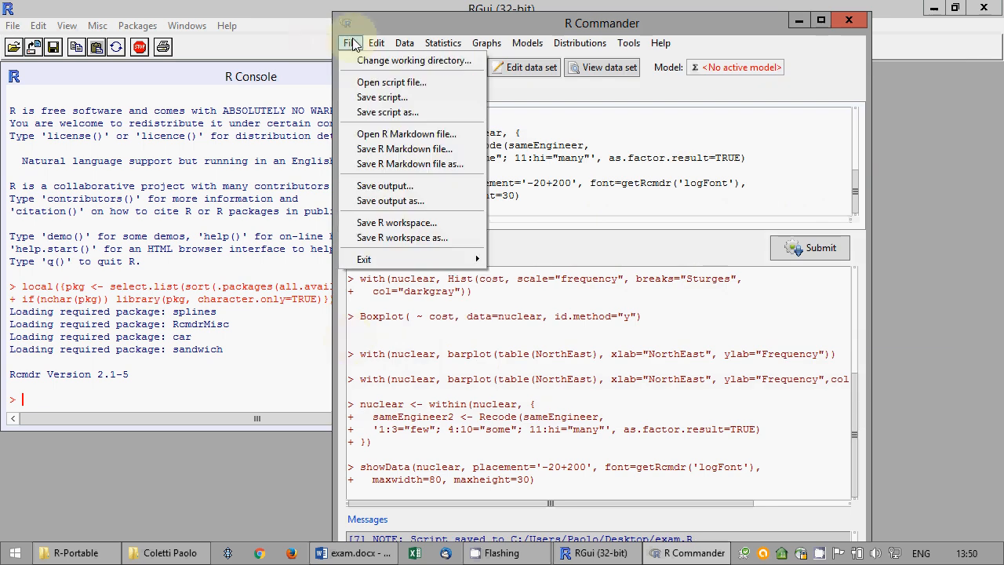
pyautogui.click(390, 236)
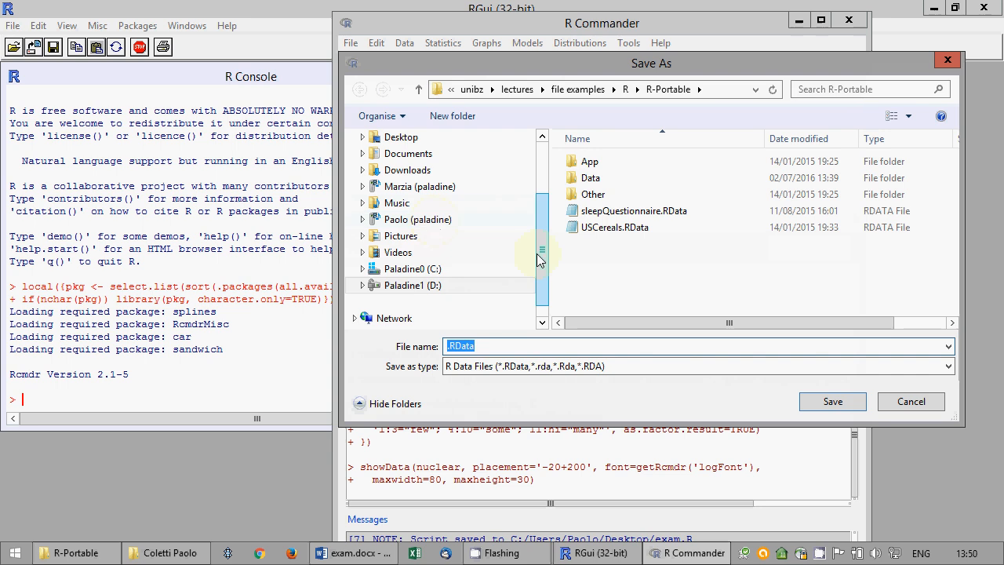
pyautogui.moveTo(539, 258); pyautogui.dragTo(545, 182)
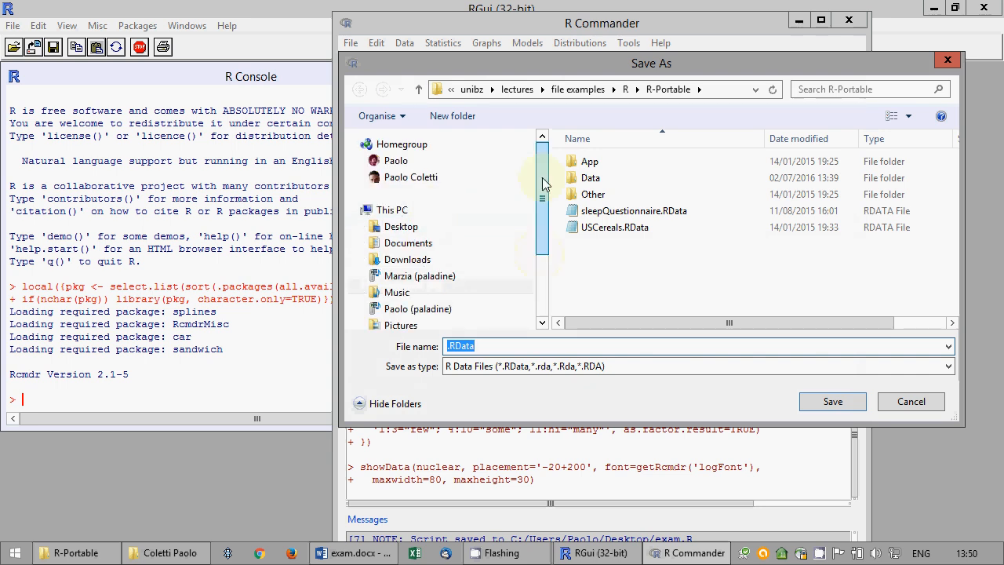
pyautogui.click(402, 226)
pyautogui.click(702, 267)
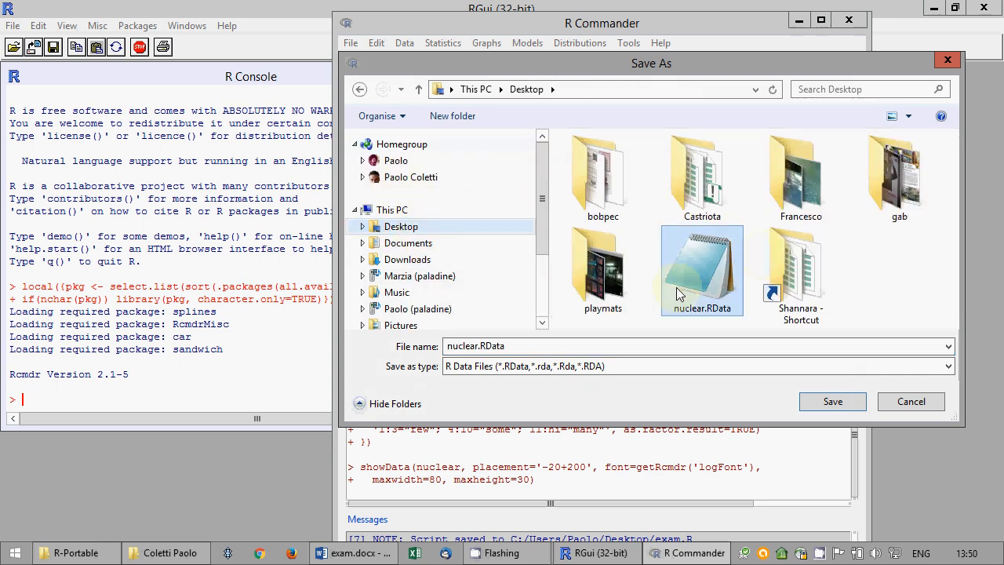
pyautogui.click(830, 402)
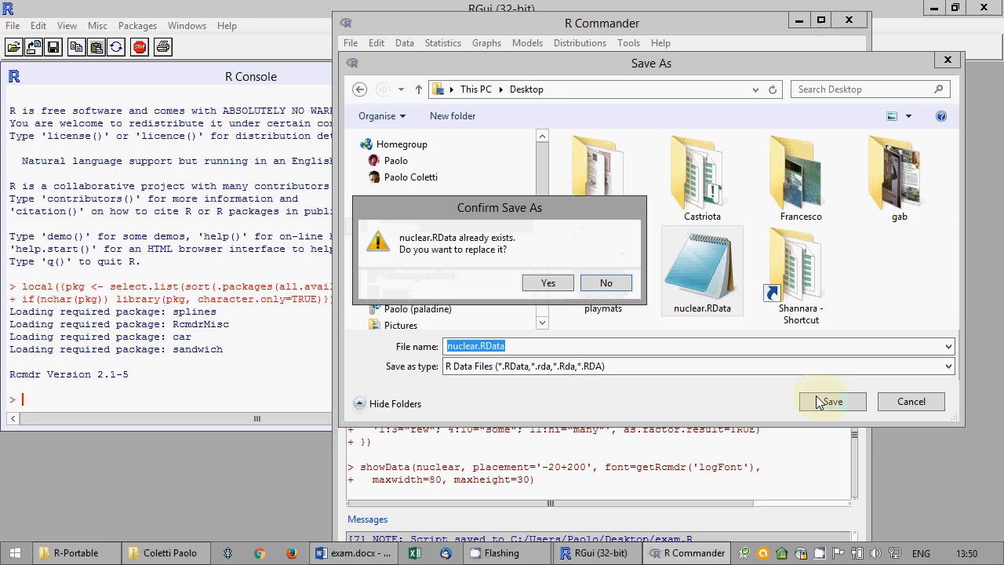
pyautogui.click(553, 282)
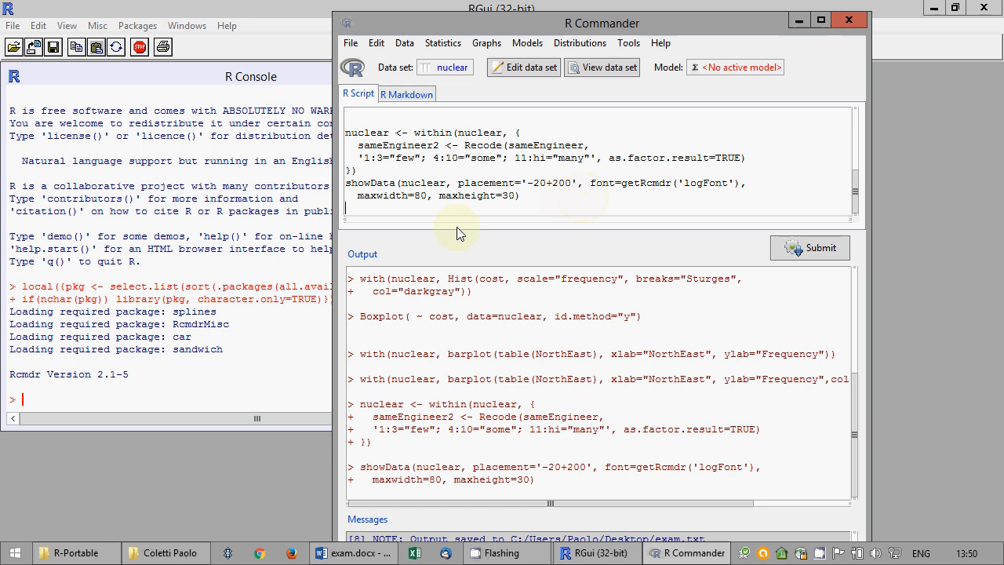
# Set up a two-way contingency table with NorthEast as row variable and coolingTower as column variable.
pyautogui.click(431, 45)
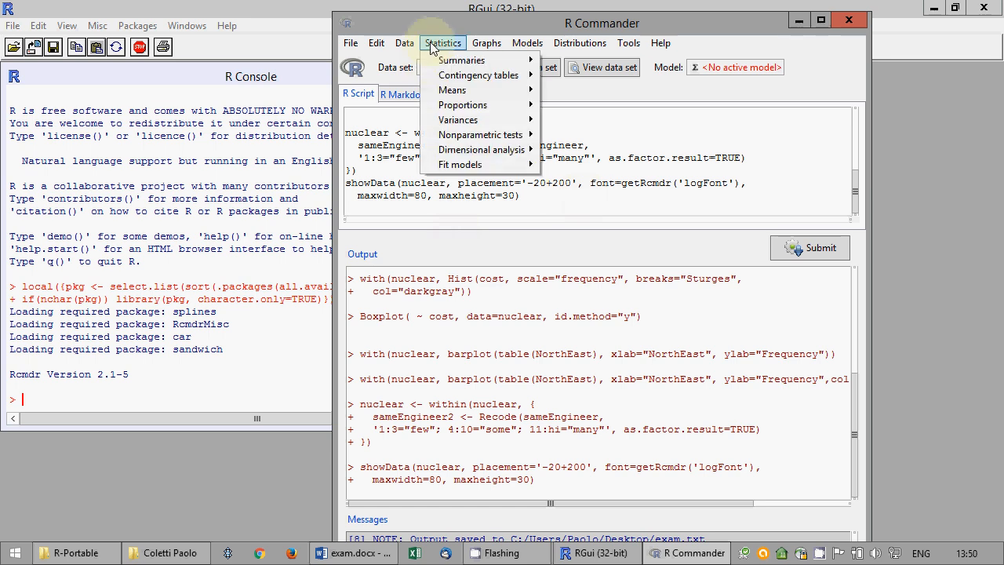
pyautogui.moveTo(471, 76)
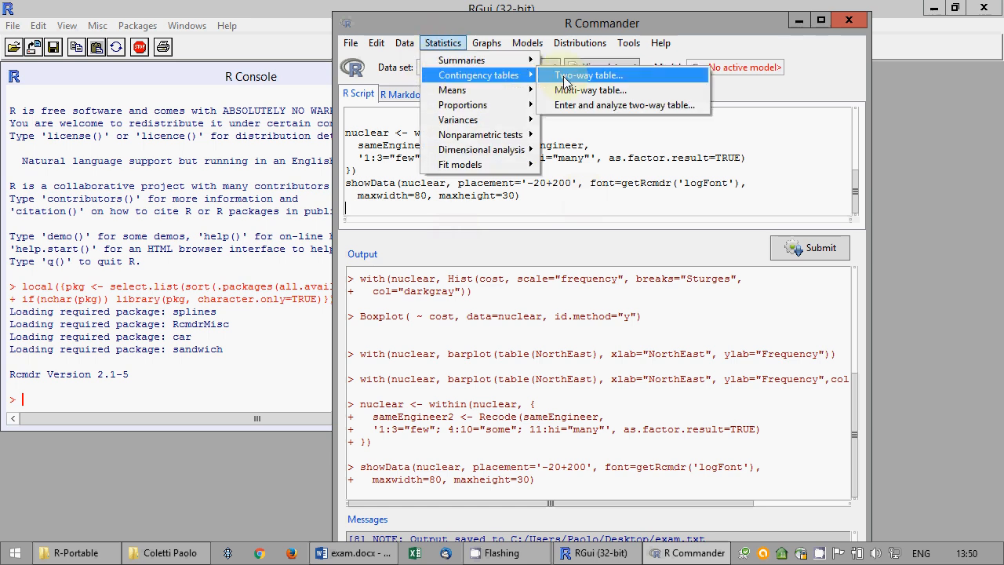
pyautogui.click(565, 81)
pyautogui.click(383, 157)
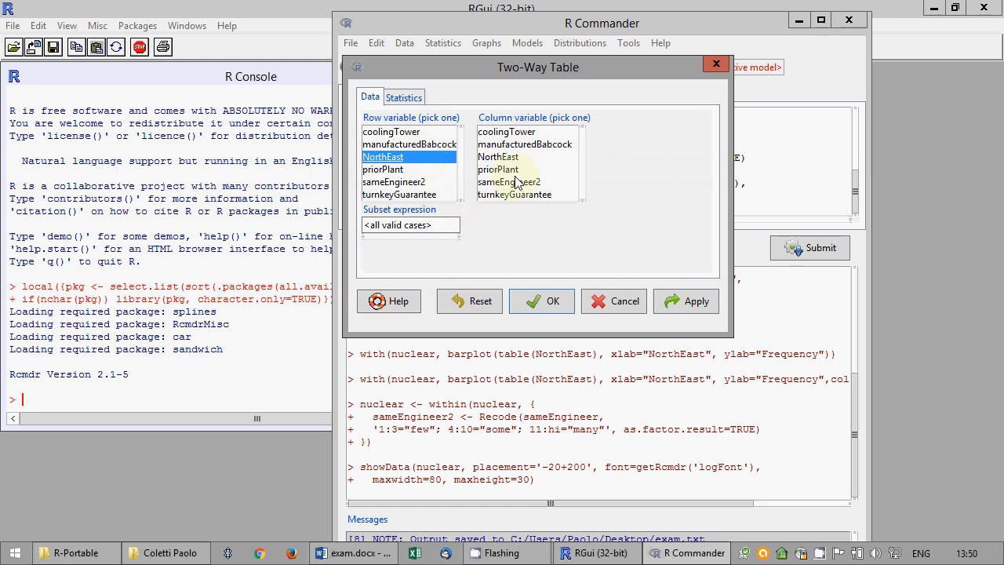
pyautogui.click(529, 133)
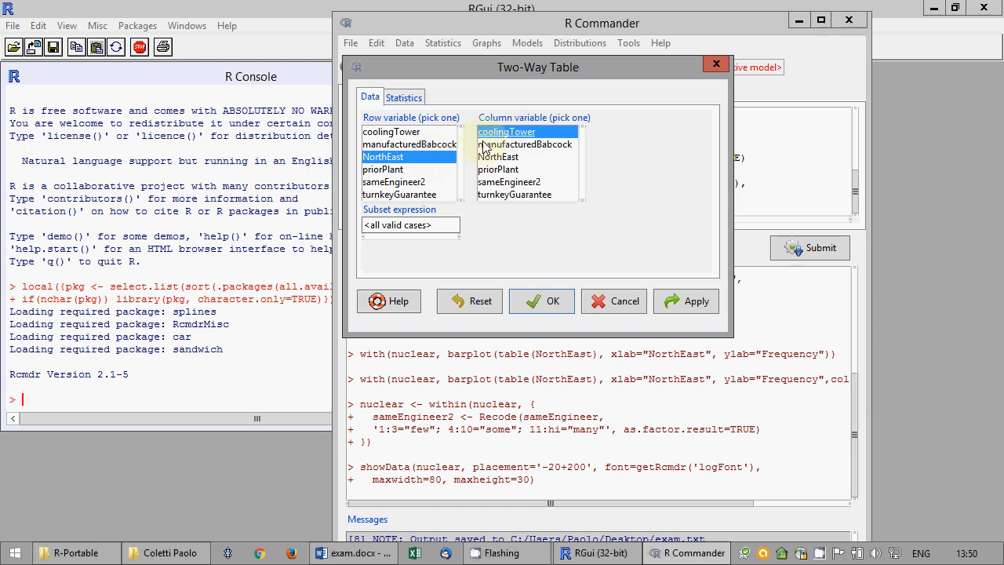
pyautogui.click(508, 135)
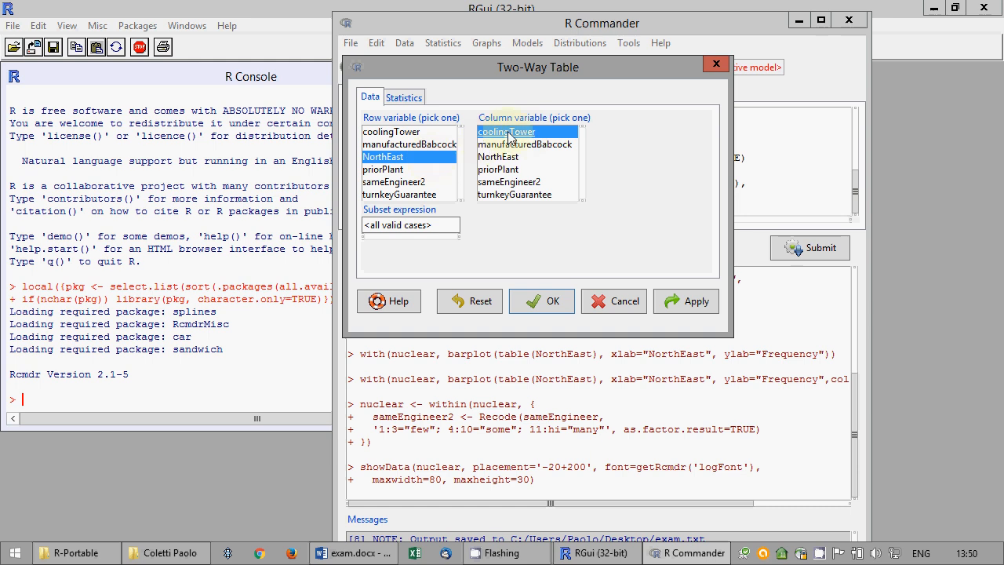
# Compute the two-way table with column percentages and without the chi-square test of independence.
pyautogui.click(396, 97)
pyautogui.click(422, 217)
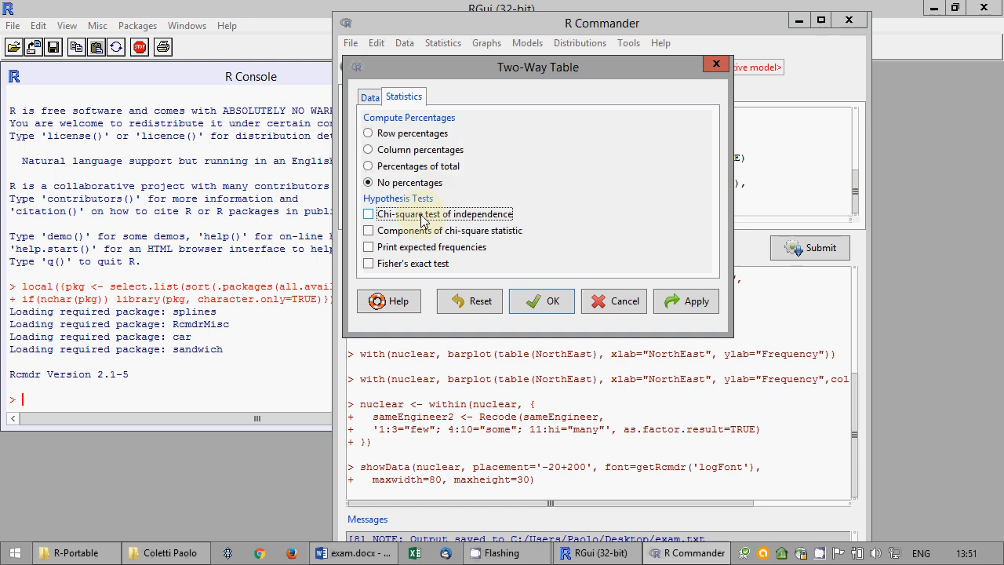
pyautogui.click(371, 97)
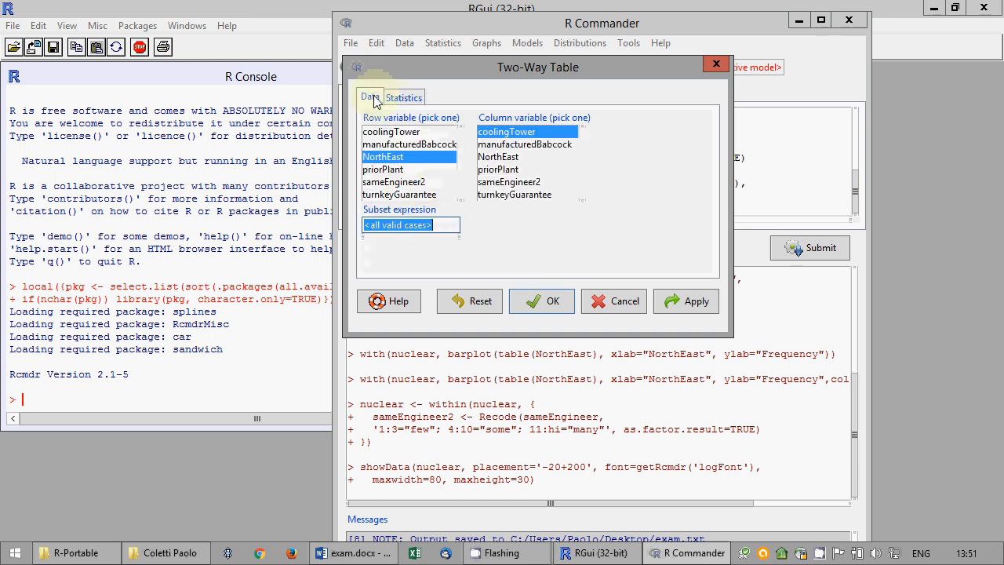
pyautogui.click(389, 99)
pyautogui.click(373, 98)
pyautogui.click(416, 101)
pyautogui.click(392, 149)
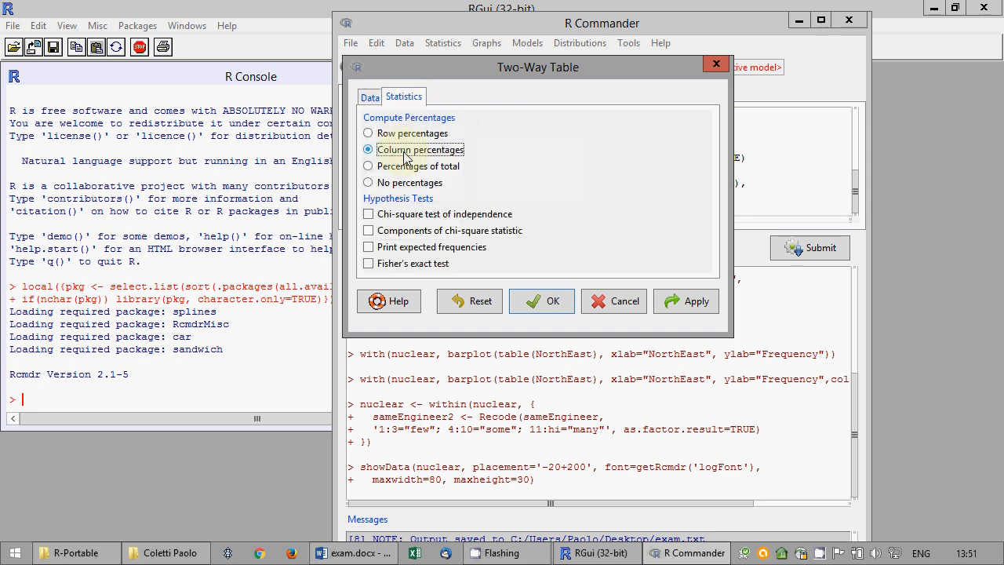
pyautogui.click(561, 305)
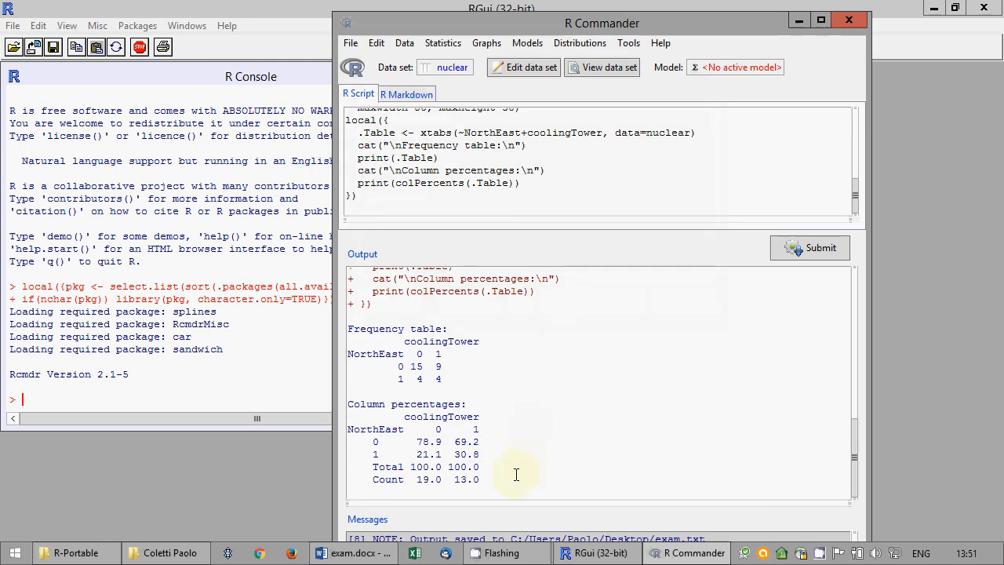
# Copy the frequency and column percentage tables from the output, switch to Word and add the line "NorthEast --> CollinigTower ?" below the bar chart.
pyautogui.moveTo(481, 463); pyautogui.dragTo(349, 329)
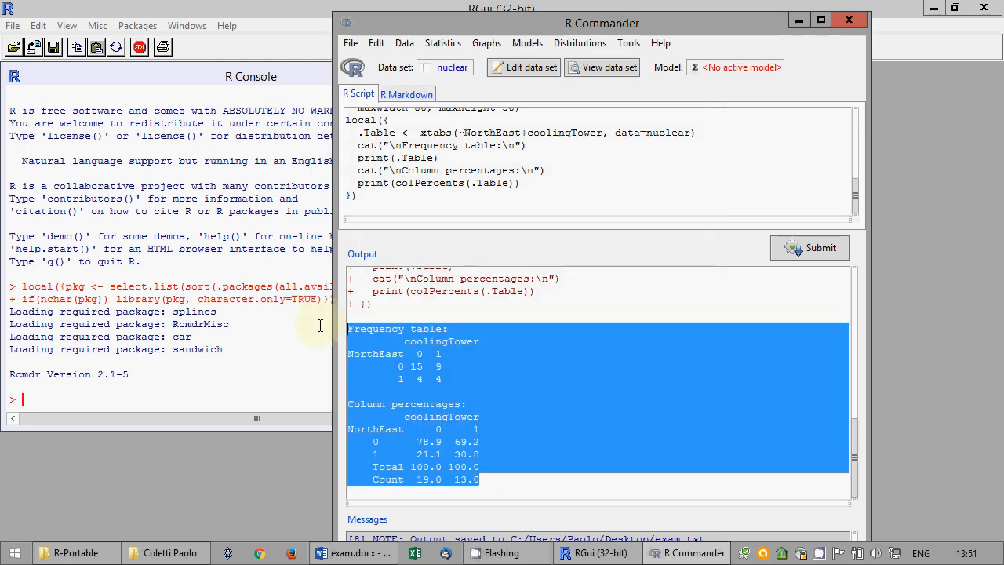
pyautogui.click(353, 552)
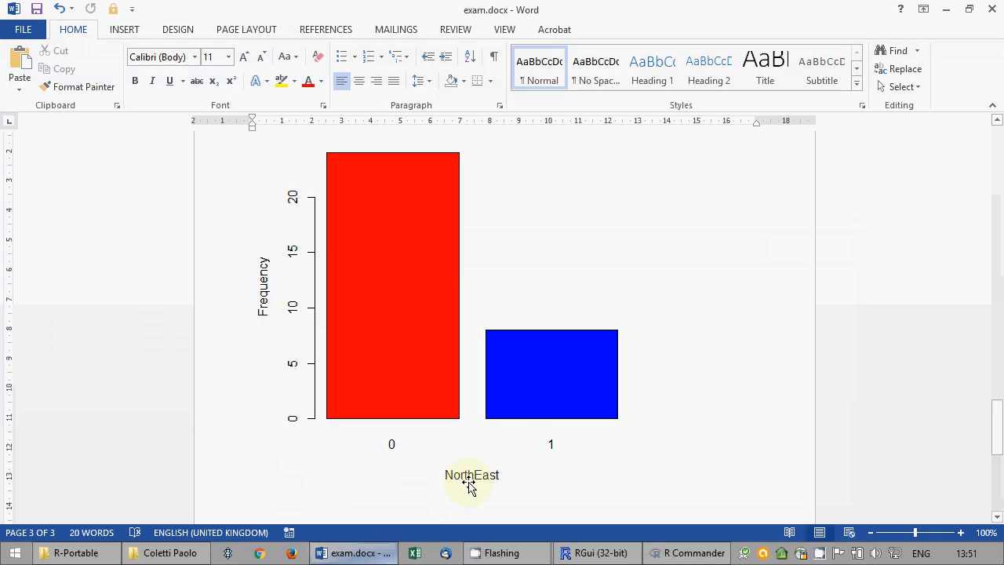
pyautogui.press('Return')
pyautogui.write('Nort')
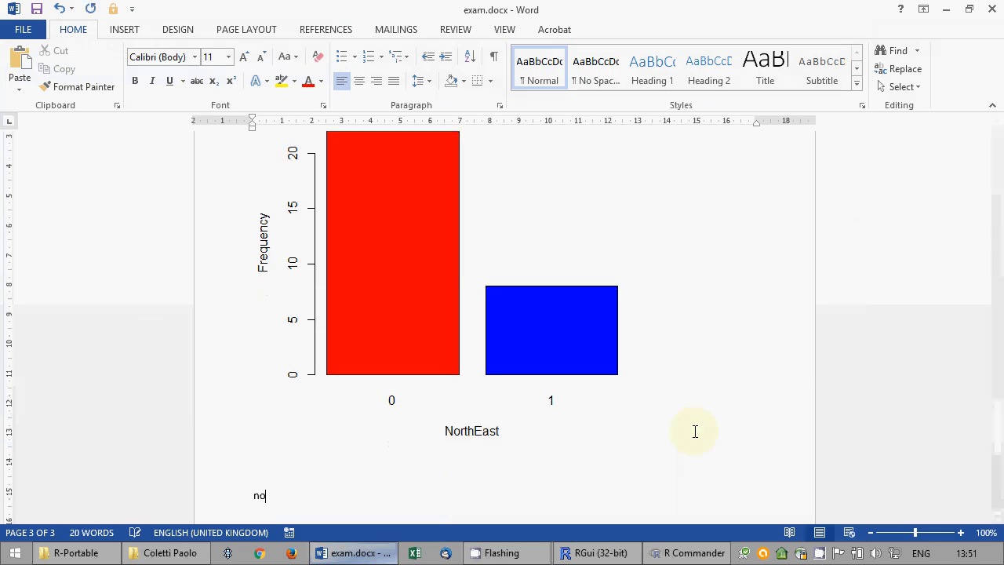
pyautogui.write('East')
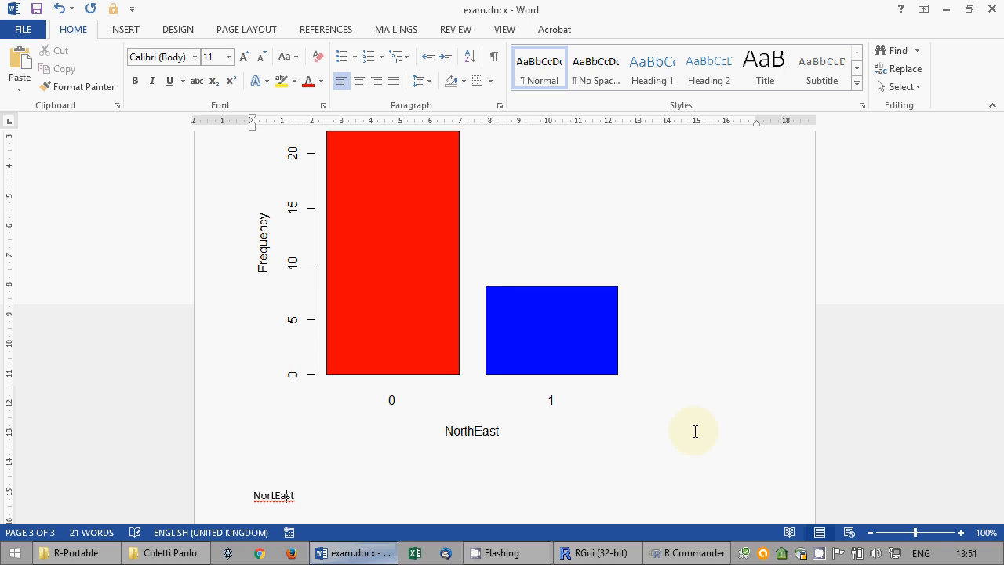
pyautogui.write('h')
pyautogui.press('End')
pyautogui.write('--> Colli')
pyautogui.write('ni')
pyautogui.write('gTower ?')
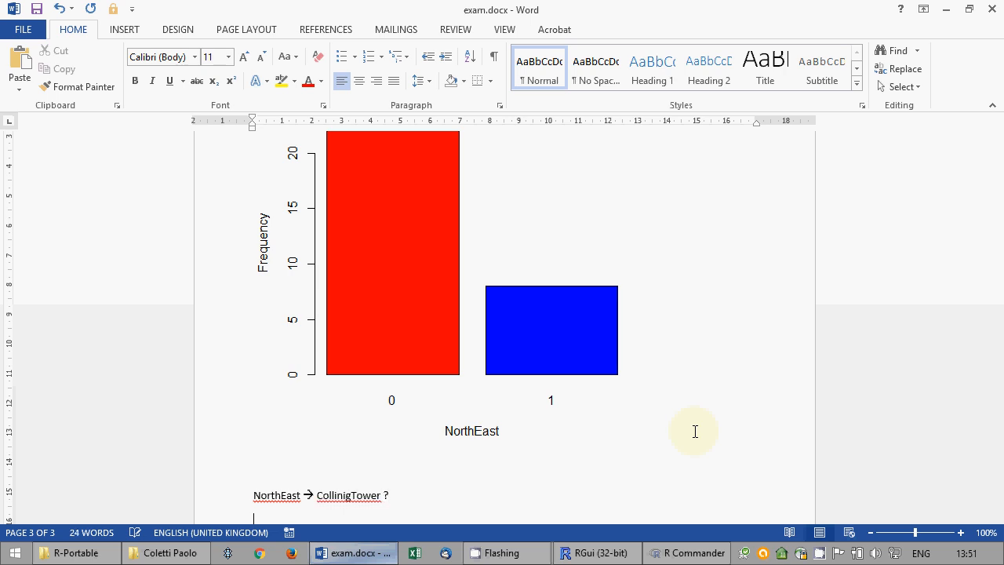
# Add the line "ON THE SAMPLE" below the NorthEast question, with blank space beneath it for the copied tables.
pyautogui.press('Return')
pyautogui.write('O')
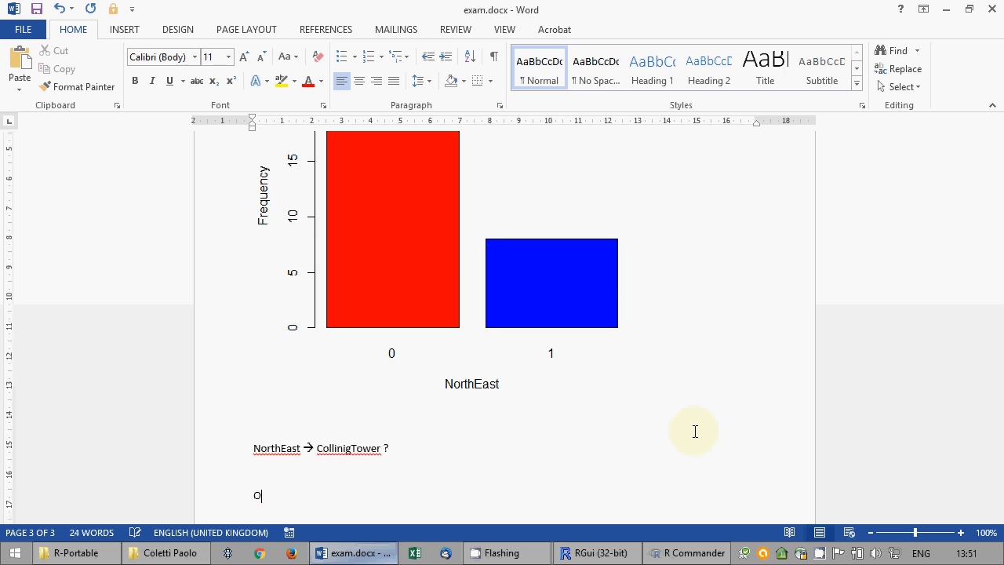
pyautogui.write('N THE SAME')
pyautogui.press('BackSpace')
pyautogui.write('PLE')
pyautogui.press('Return')
pyautogui.press('Return')
pyautogui.hotkey('ctrl', 'v')
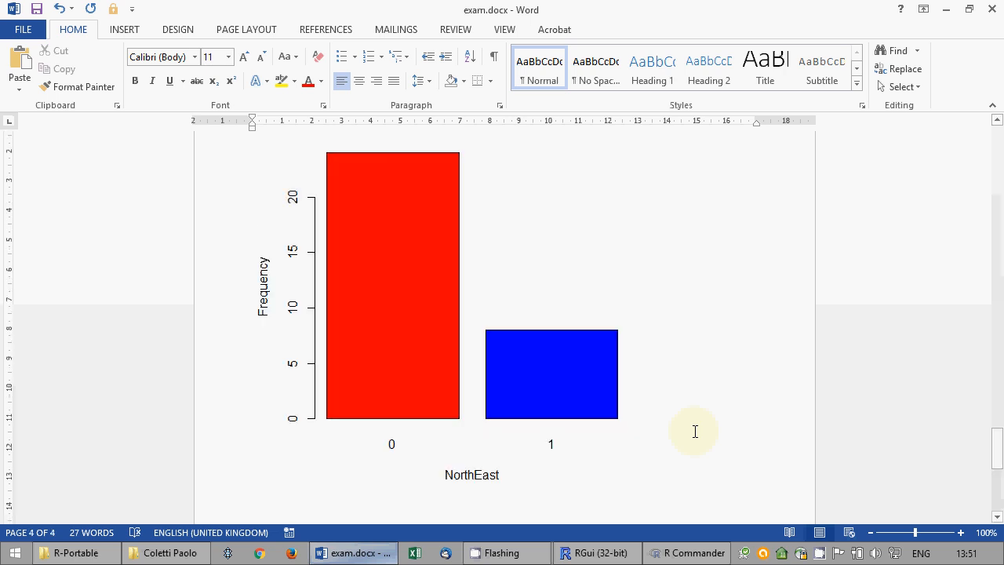
pyautogui.click(508, 378)
pyautogui.press('Delete')
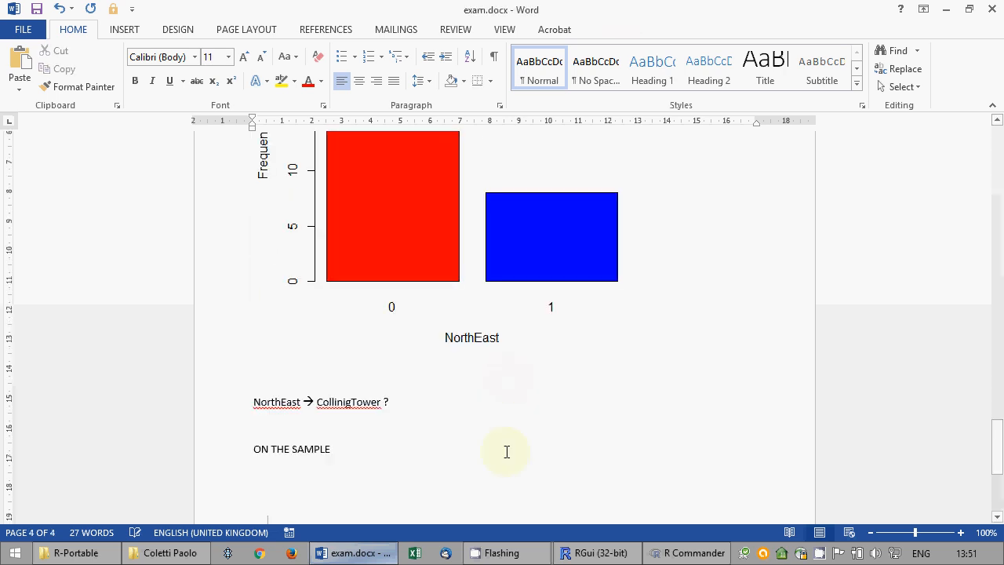
# Switch to R Commander and rerun the script block for the NorthEast by coolingTower table with column percentages.
pyautogui.click(709, 557)
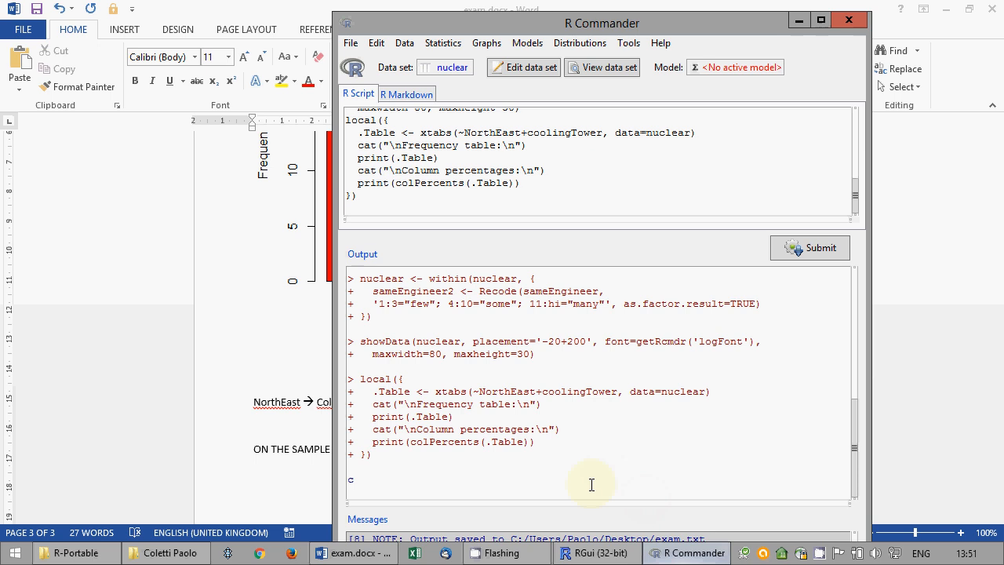
pyautogui.scroll(2, 609, 442)
pyautogui.scroll(-3, 610, 441)
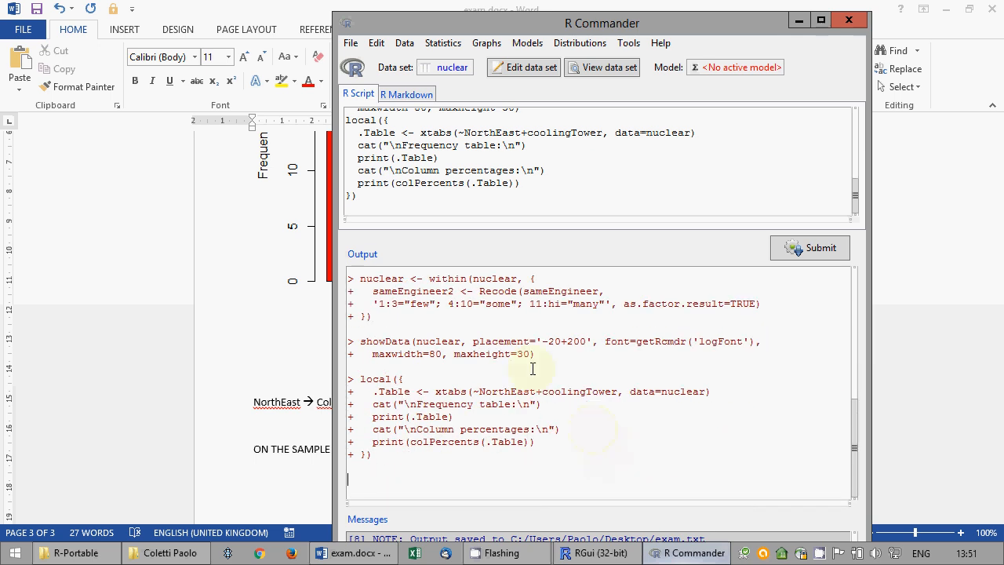
pyautogui.scroll(2, 531, 369)
pyautogui.scroll(-2, 531, 369)
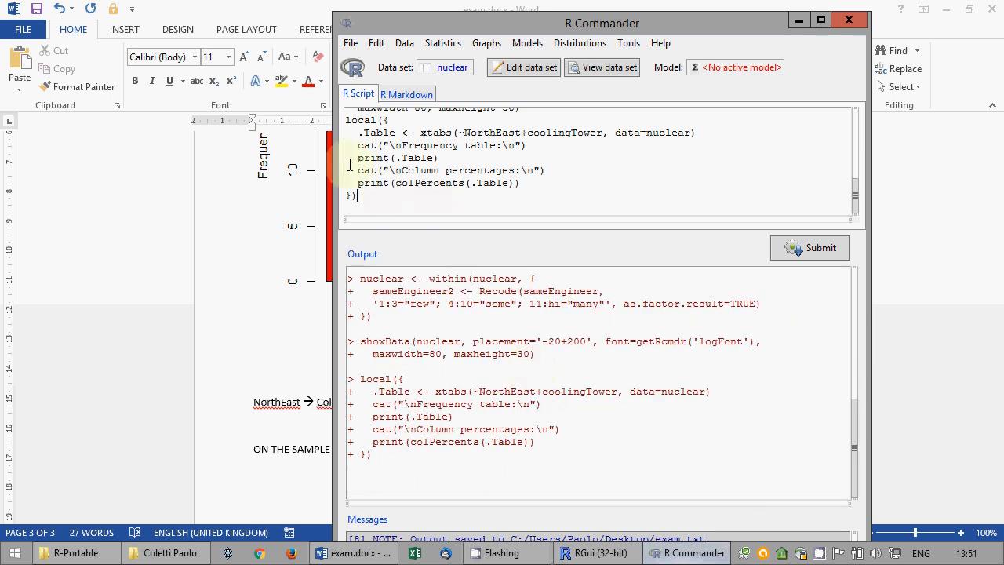
pyautogui.moveTo(349, 196); pyautogui.dragTo(345, 110)
pyautogui.moveTo(352, 149); pyautogui.dragTo(392, 210)
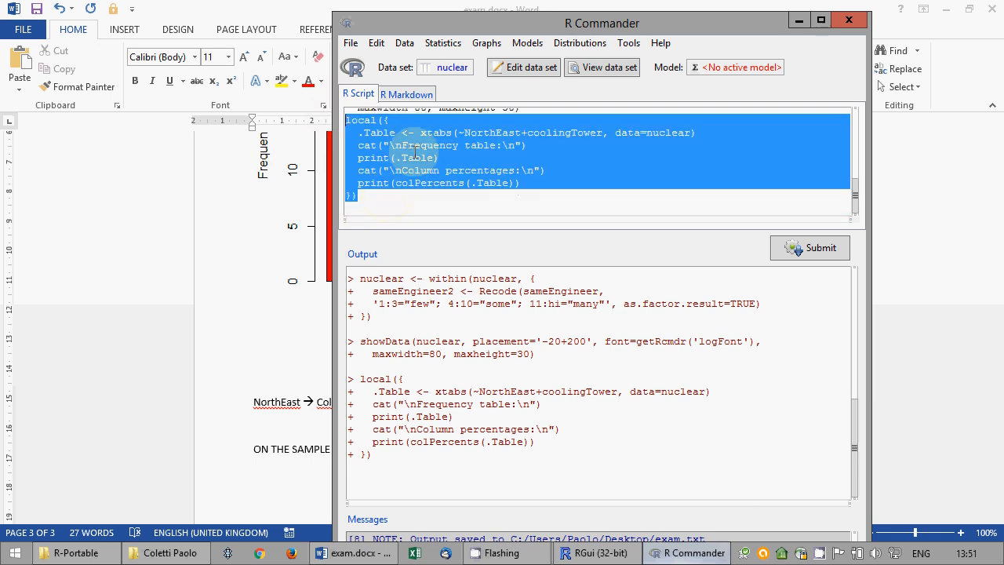
pyautogui.click(792, 249)
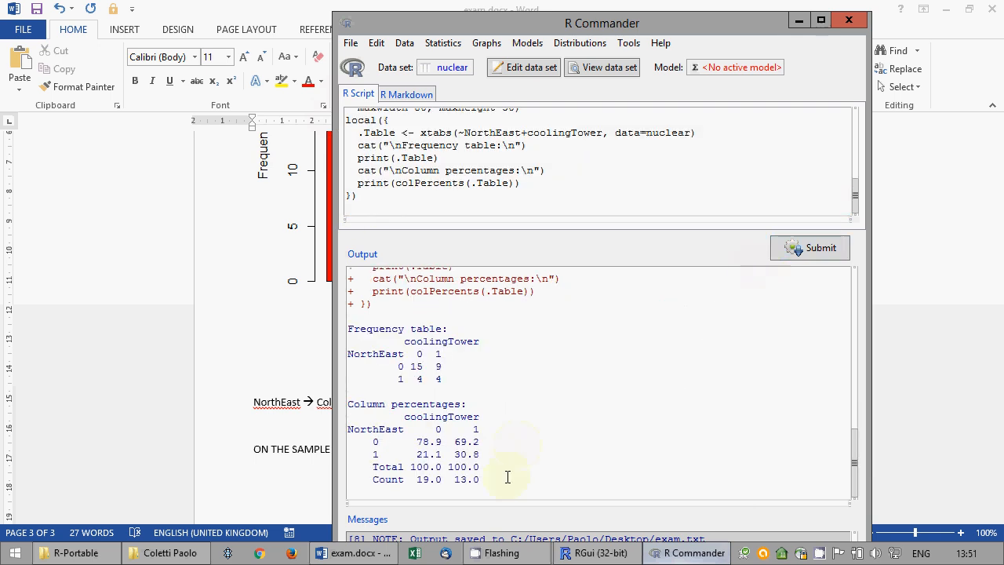
# Copy the frequency and column percentage tables from the output and paste them below "ON THE SAMPLE" in exam.docx.
pyautogui.moveTo(510, 477); pyautogui.dragTo(327, 328)
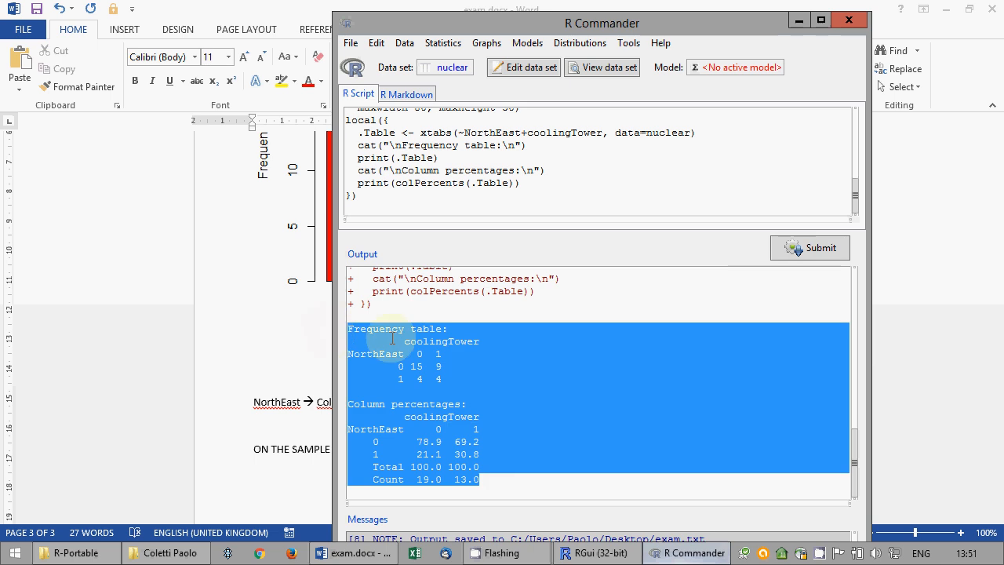
pyautogui.rightClick(365, 324)
pyautogui.click(386, 331)
pyautogui.click(287, 403)
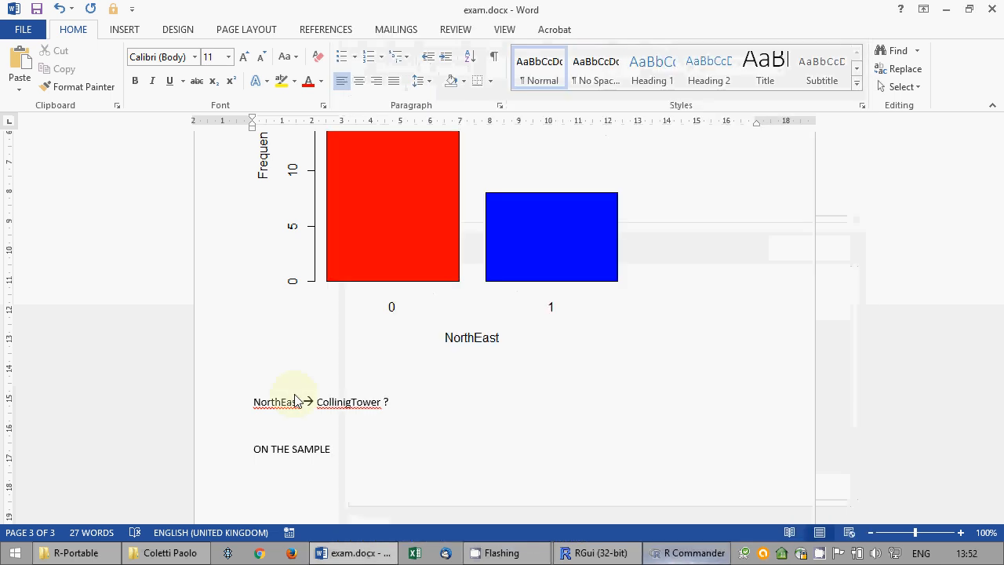
pyautogui.click(301, 475)
pyautogui.hotkey('ctrl', 'v')
pyautogui.scroll(5, 345, 435)
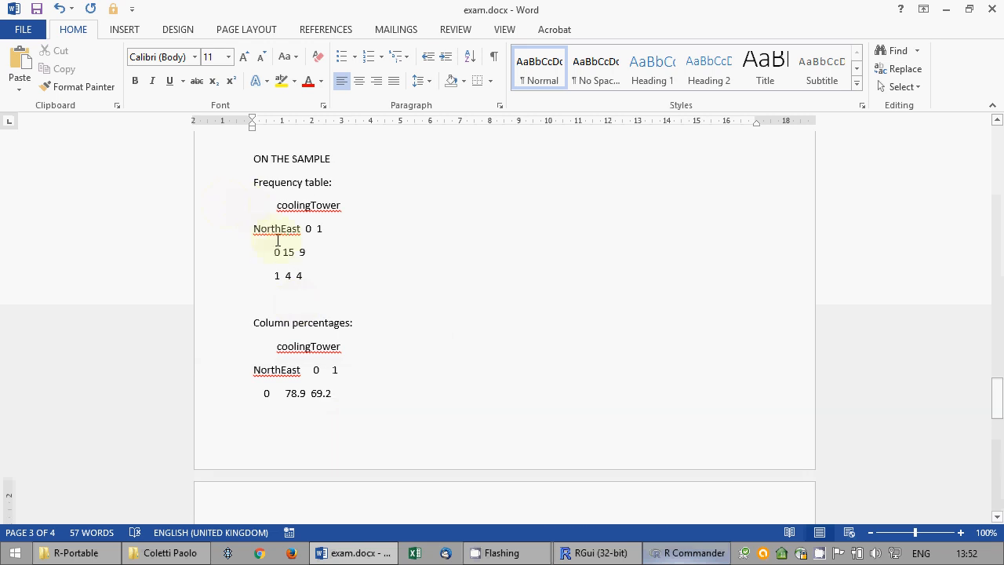
# Review the pasted column percentages, then delete both tables and the "ON THE SAMPLE" line from the document.
pyautogui.scroll(-3, 300, 309)
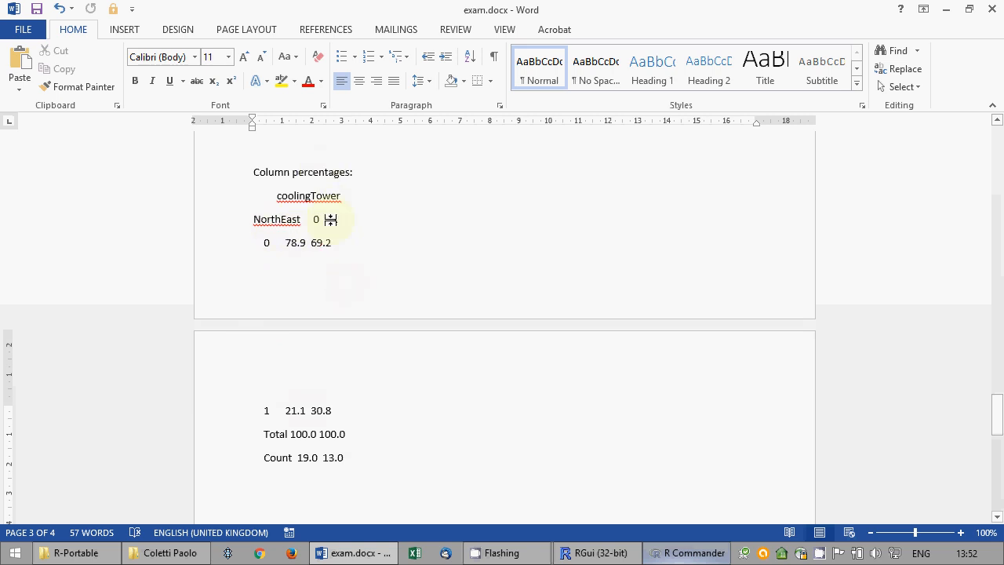
pyautogui.scroll(-1, 284, 219)
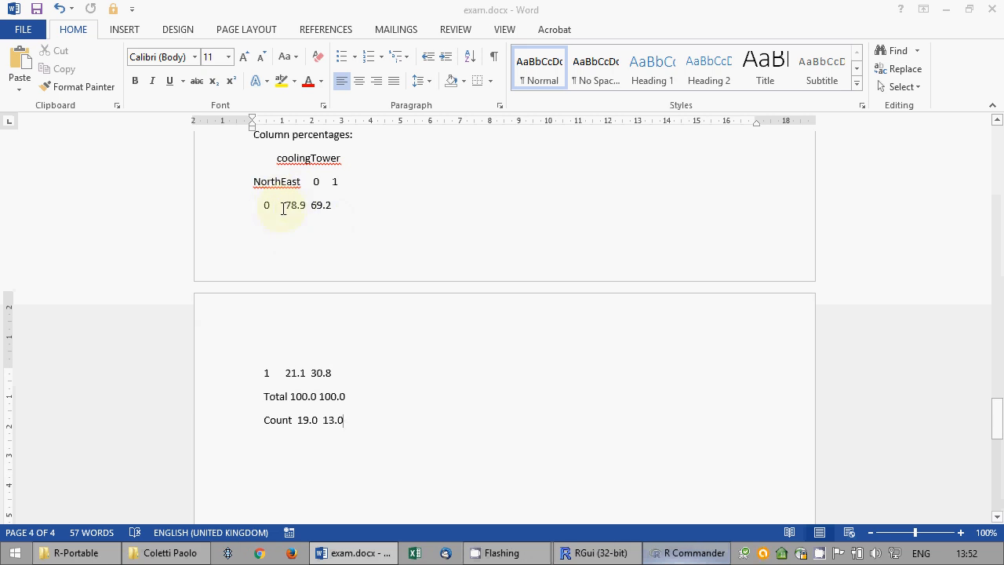
pyautogui.click(308, 207)
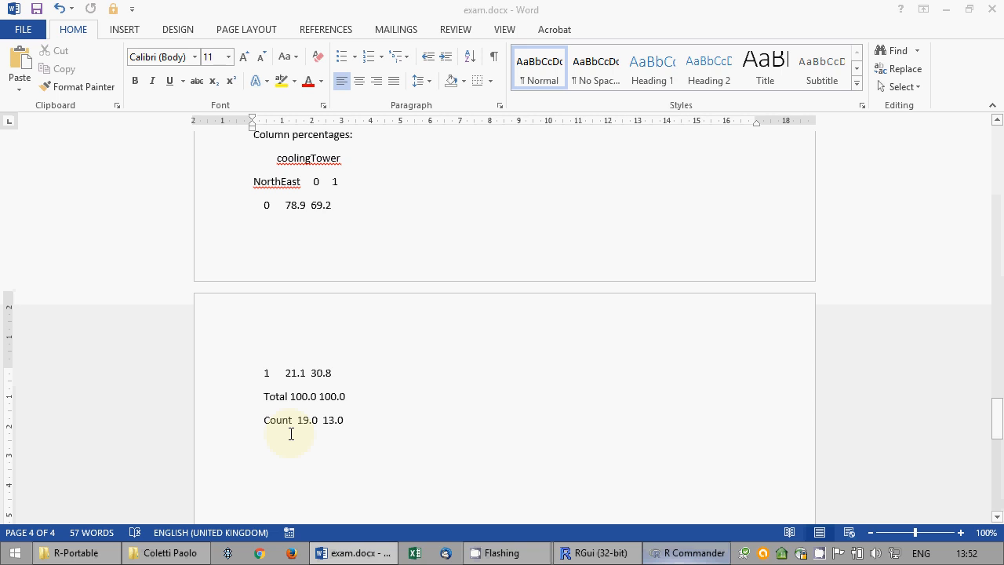
pyautogui.scroll(1, 251, 293)
pyautogui.click(222, 463)
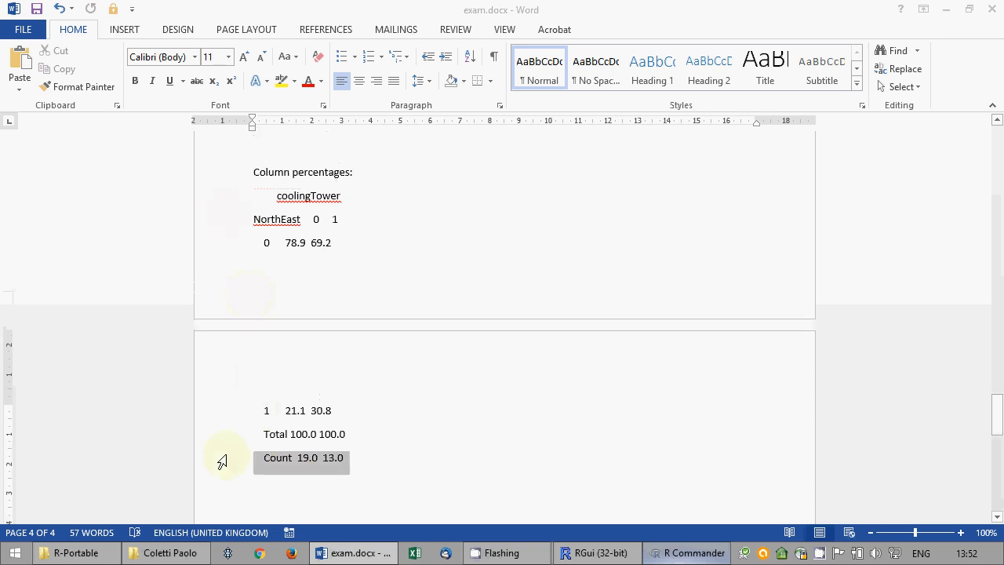
pyautogui.moveTo(223, 463); pyautogui.dragTo(197, 291)
pyautogui.press('Delete')
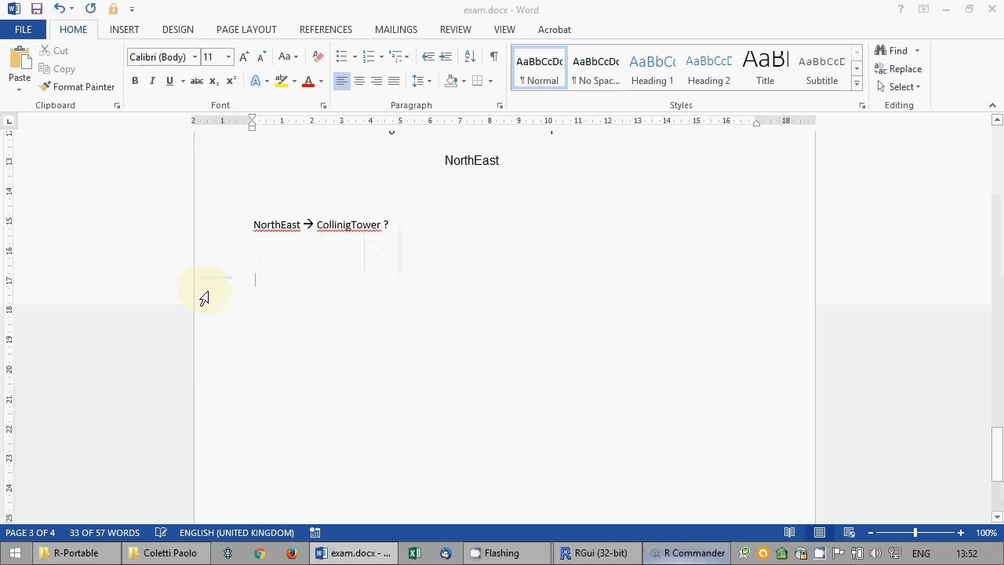
# Return to R Commander and delete the column percentage table results and commands from the output and the script.
pyautogui.click(345, 555)
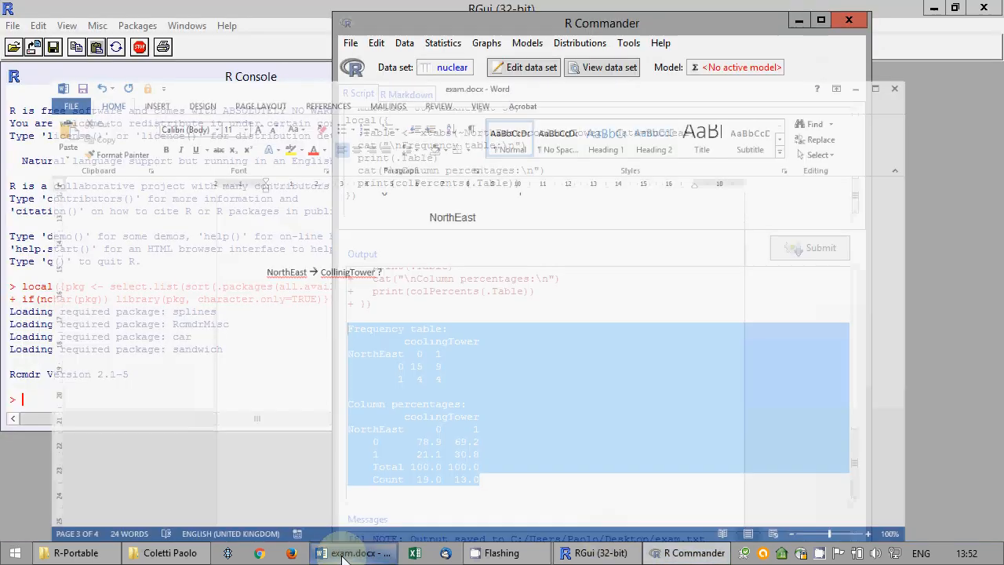
pyautogui.click(474, 441)
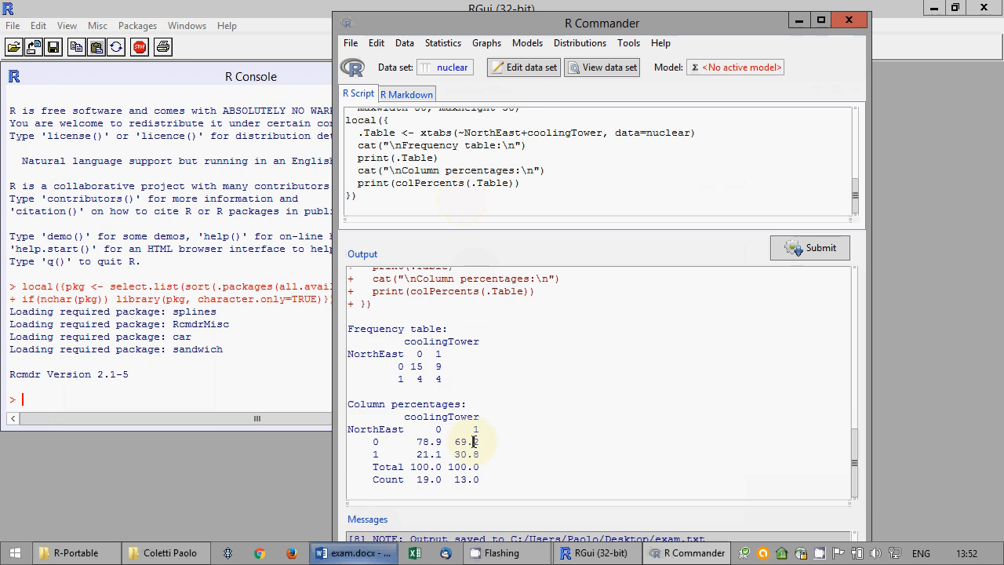
pyautogui.moveTo(491, 478); pyautogui.dragTo(343, 318)
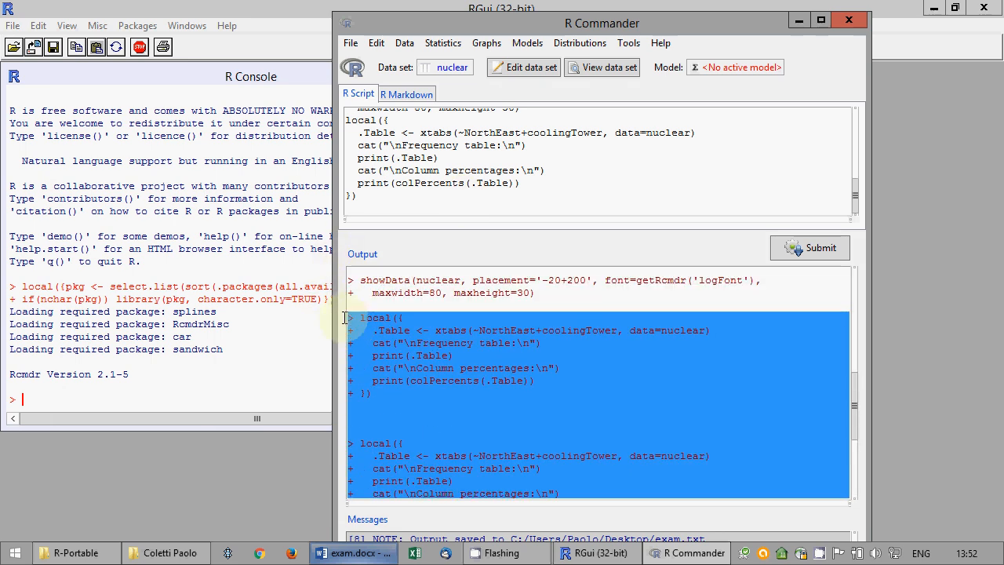
pyautogui.moveTo(359, 195); pyautogui.dragTo(339, 110)
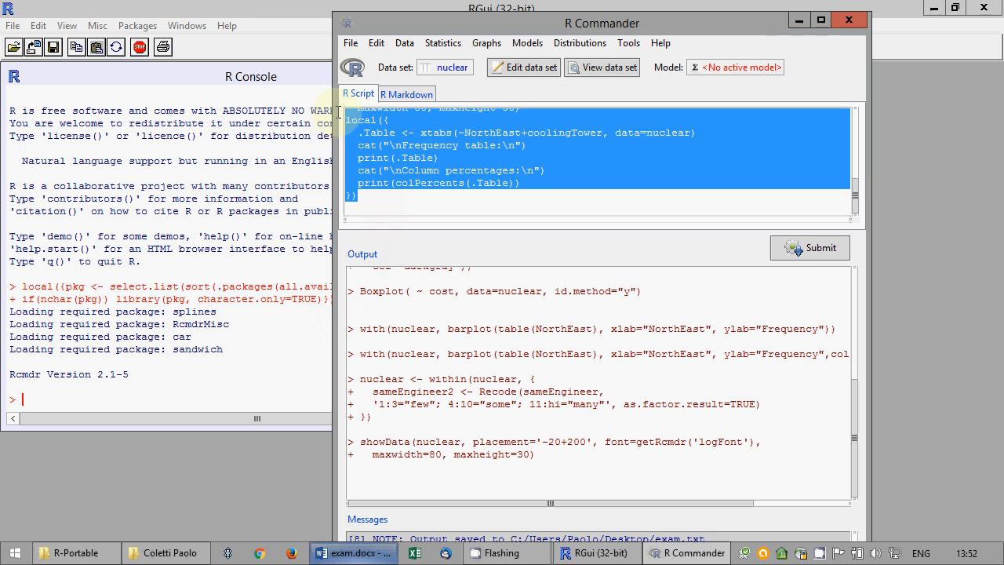
pyautogui.press('Delete')
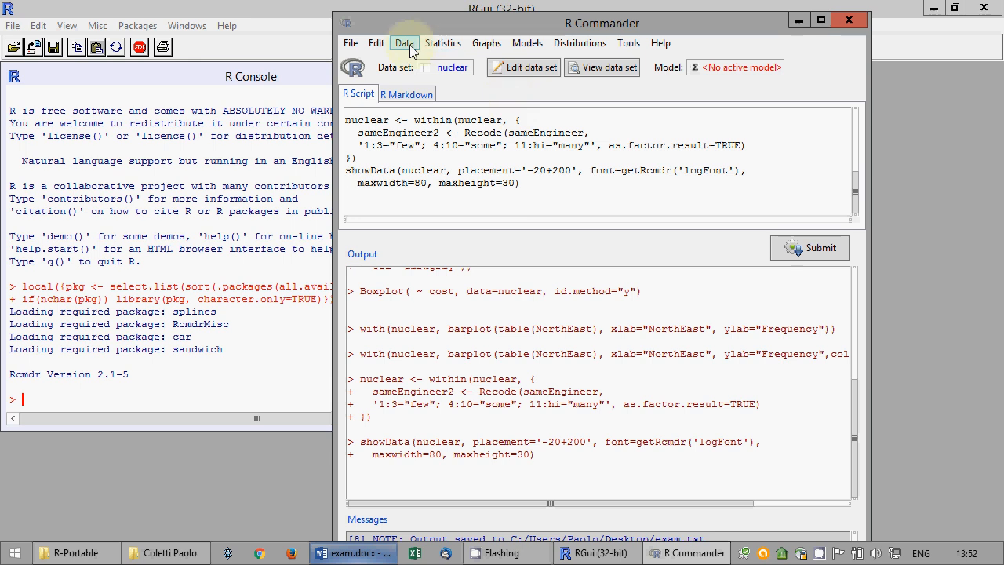
# Compute the two-way table of NorthEast by coolingTower with row percentages.
pyautogui.click(444, 44)
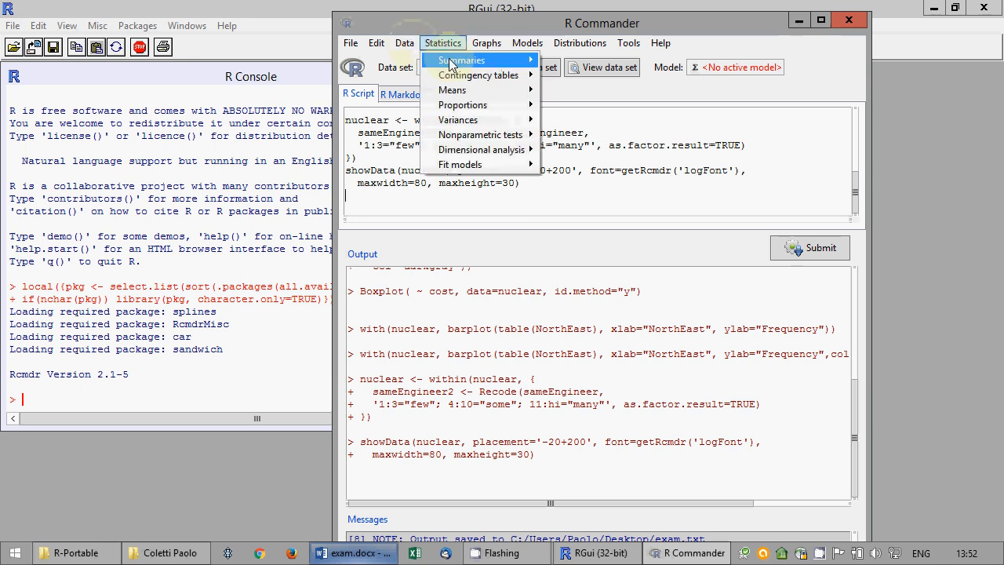
pyautogui.moveTo(487, 76)
pyautogui.click(576, 79)
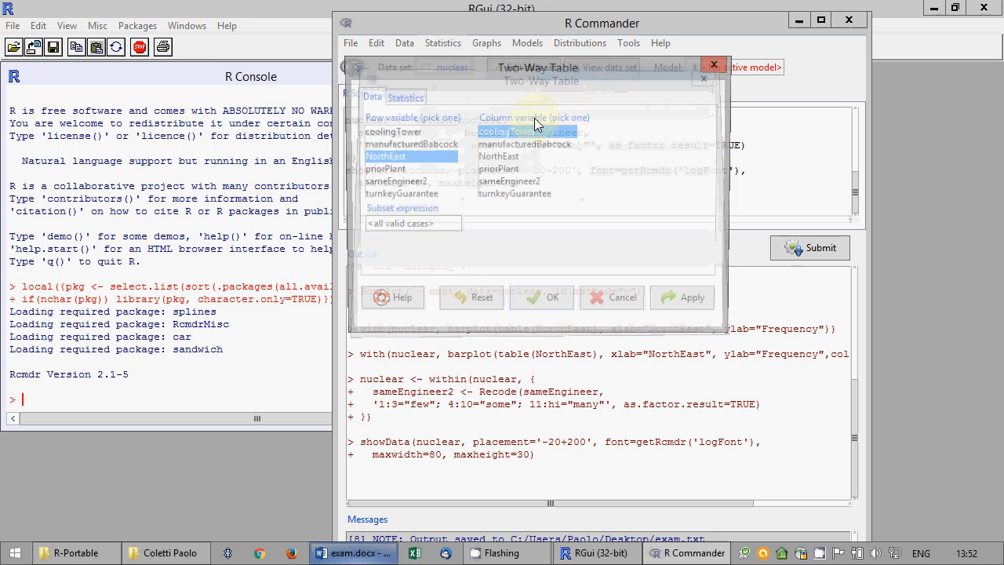
pyautogui.click(403, 97)
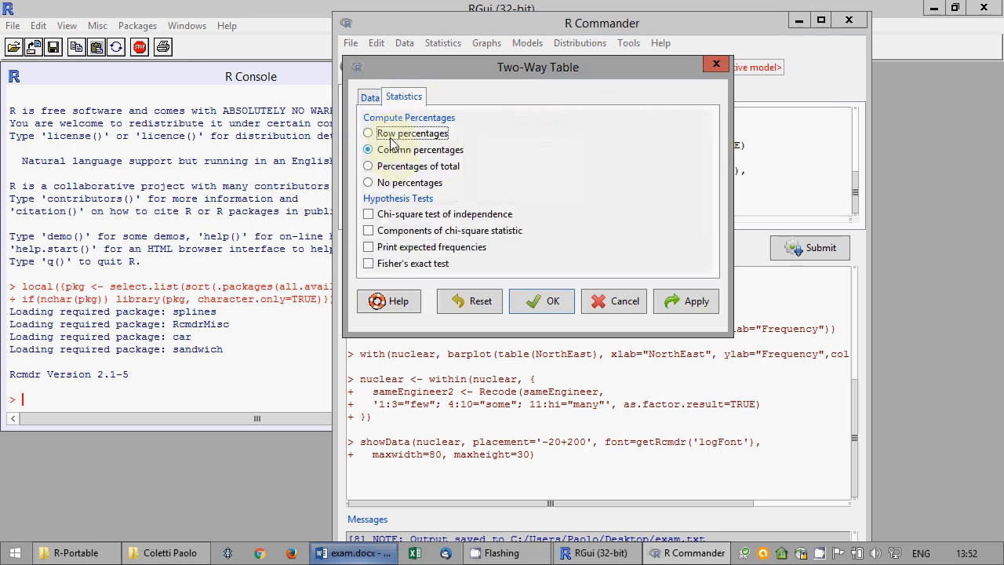
pyautogui.click(395, 134)
pyautogui.click(541, 301)
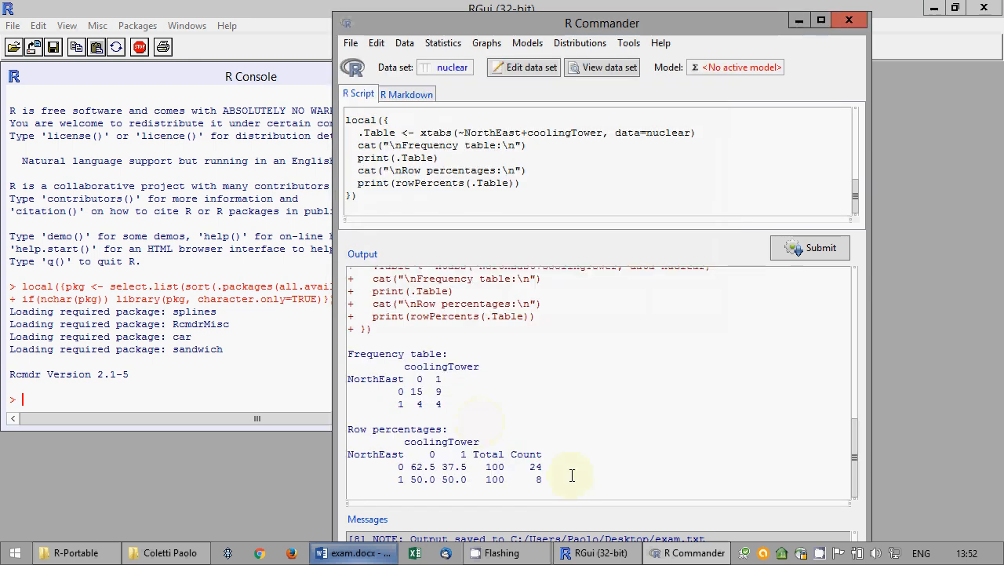
# Copy the frequency and row percentage tables from the output and paste them below the NorthEast question in exam.docx.
pyautogui.moveTo(571, 480); pyautogui.dragTo(343, 356)
pyautogui.hotkey('ctrl', 'c')
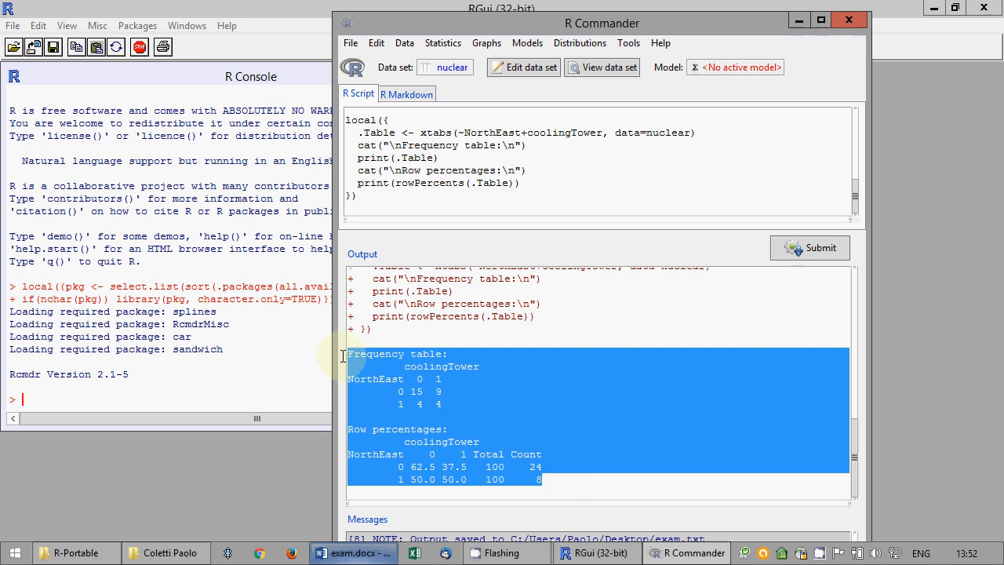
pyautogui.click(359, 552)
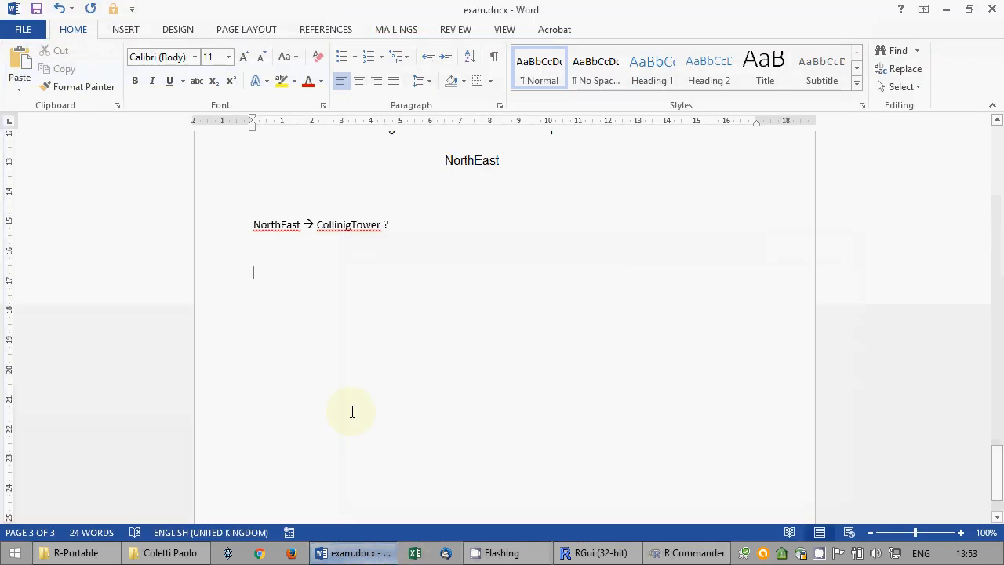
pyautogui.hotkey('ctrl', 'v')
pyautogui.scroll(-3, 353, 399)
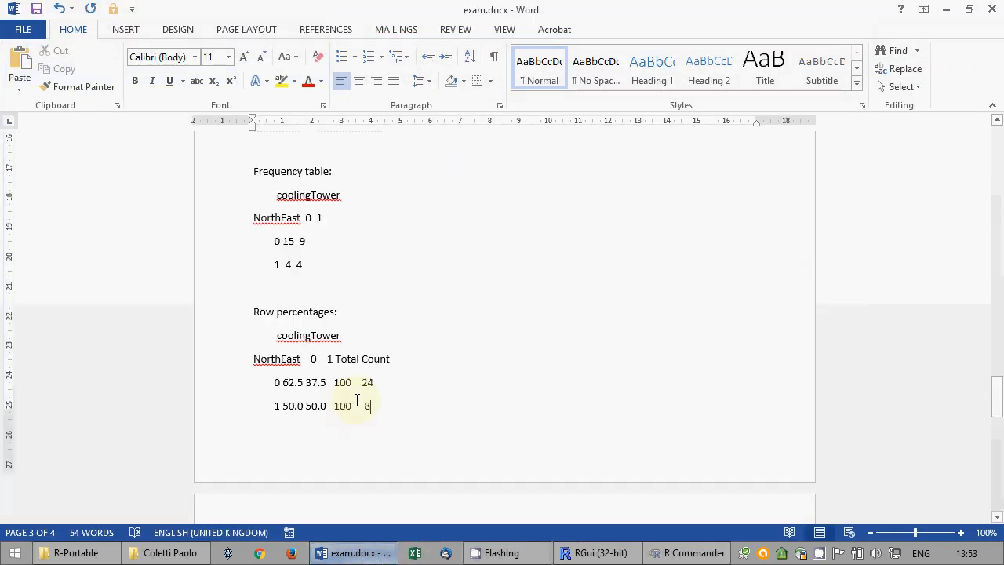
# Make the row percentage table bold, from its coolingTower heading to its last row.
pyautogui.click(223, 351)
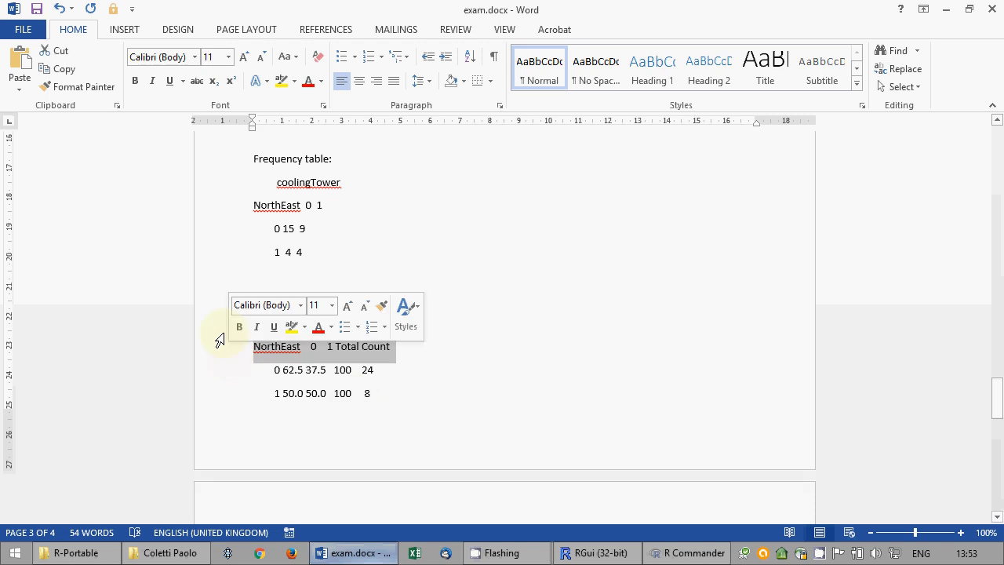
pyautogui.keyDown('shift'); pyautogui.click(224, 402); pyautogui.keyUp('shift')
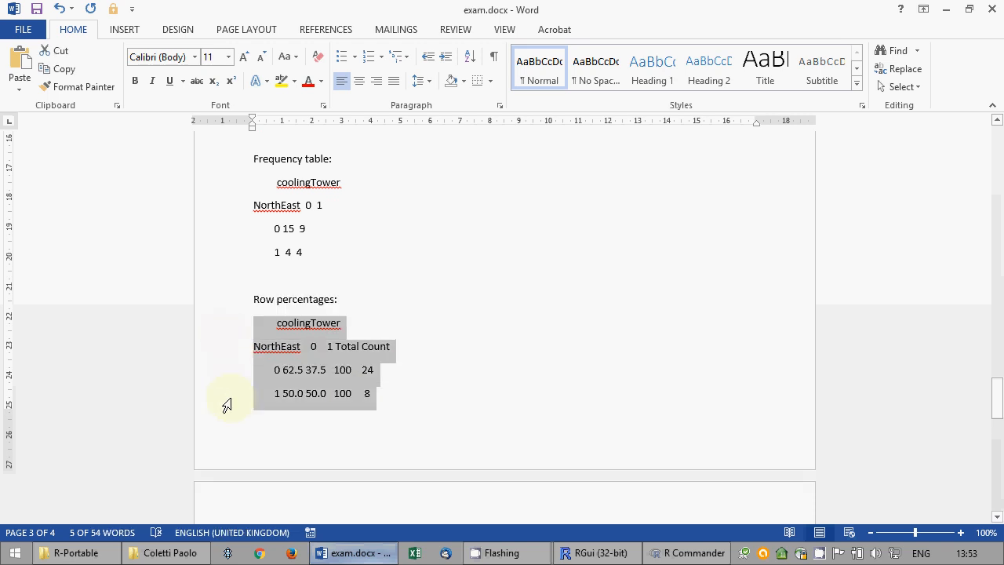
pyautogui.click(139, 81)
pyautogui.click(447, 417)
pyautogui.scroll(-1, 445, 424)
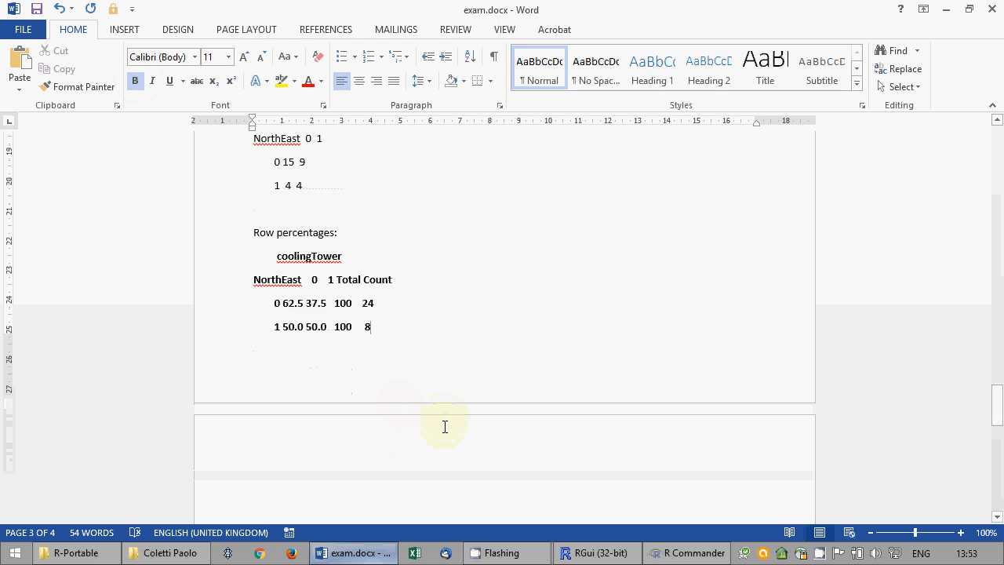
# Below the row percentage table, write "Plants not in north east have a cooling tower in 37.5% of cases, those in north east in 50% of cases.".
pyautogui.press('Return')
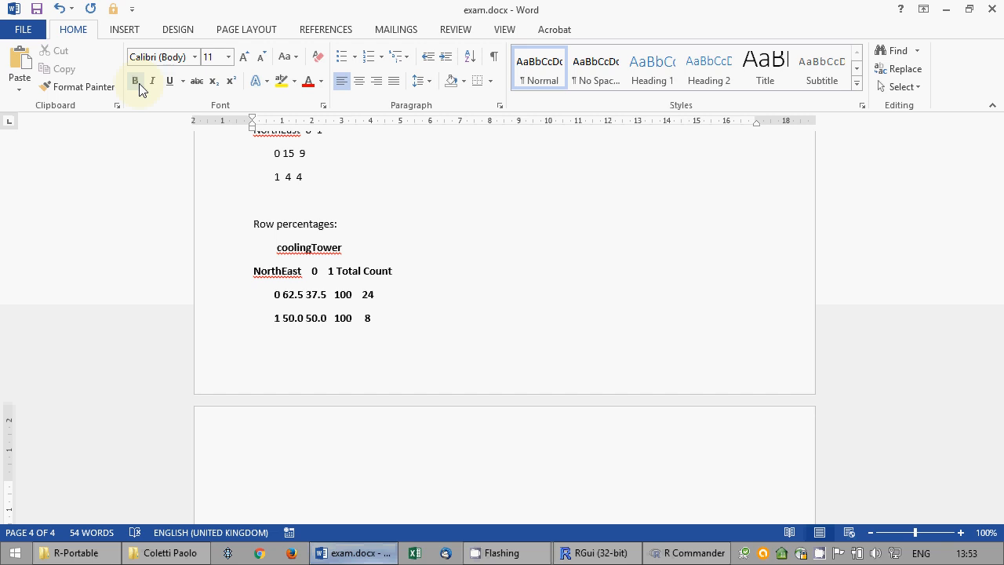
pyautogui.write('Companies not in nor')
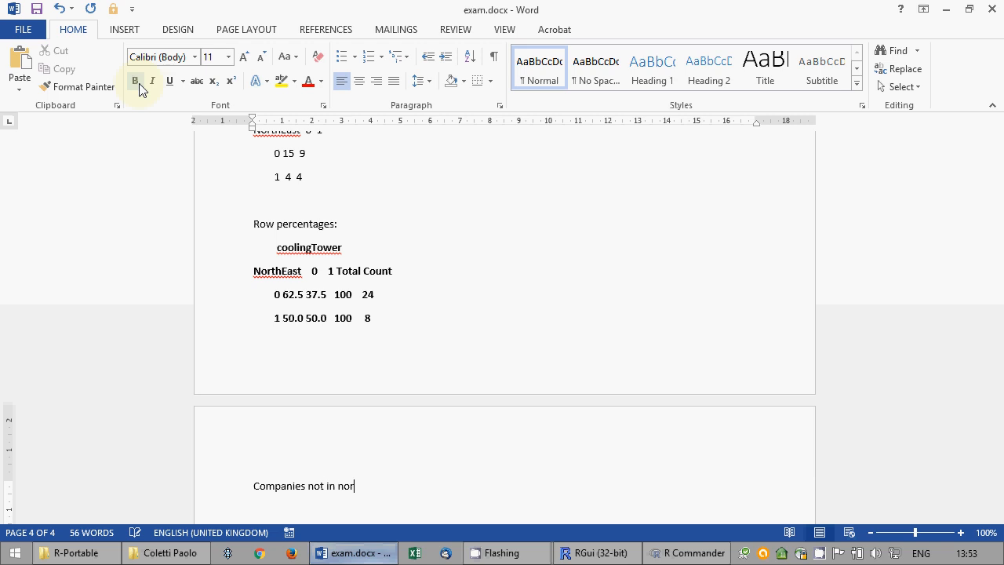
pyautogui.write('th east')
pyautogui.write('Plants')
pyautogui.press('Delete')
pyautogui.press('Delete')
pyautogui.press('Delete')
pyautogui.press('Delete')
pyautogui.press('Delete')
pyautogui.press('Delete')
pyautogui.press('Delete')
pyautogui.press('Delete')
pyautogui.press('Delete')
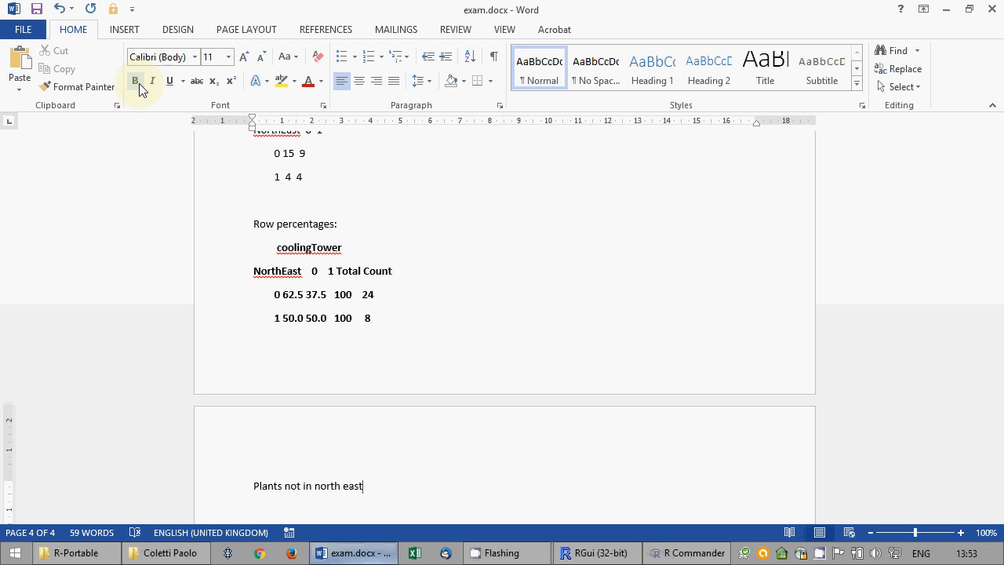
pyautogui.write('have a cooling tower in 3')
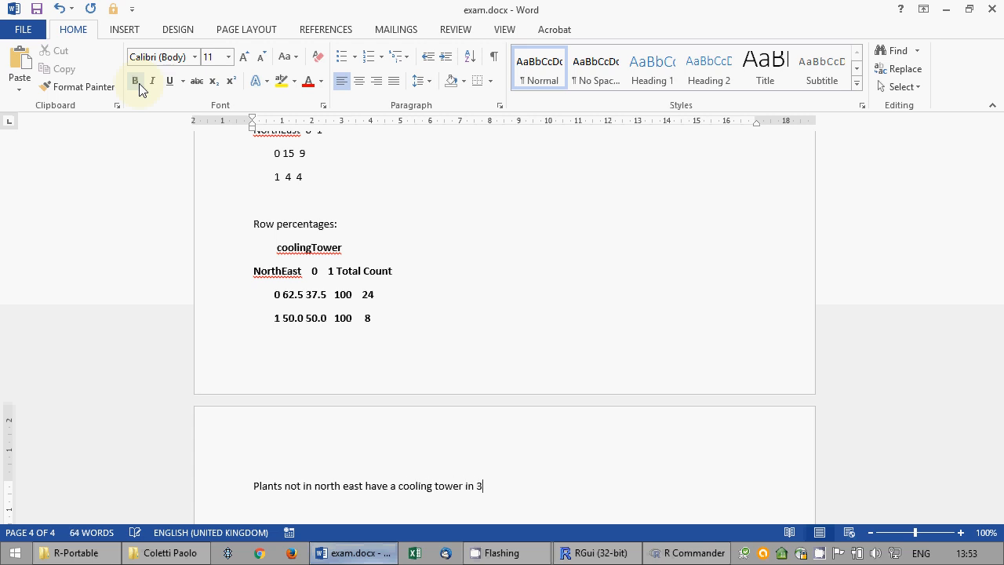
pyautogui.write('7.5% of cases, those in n')
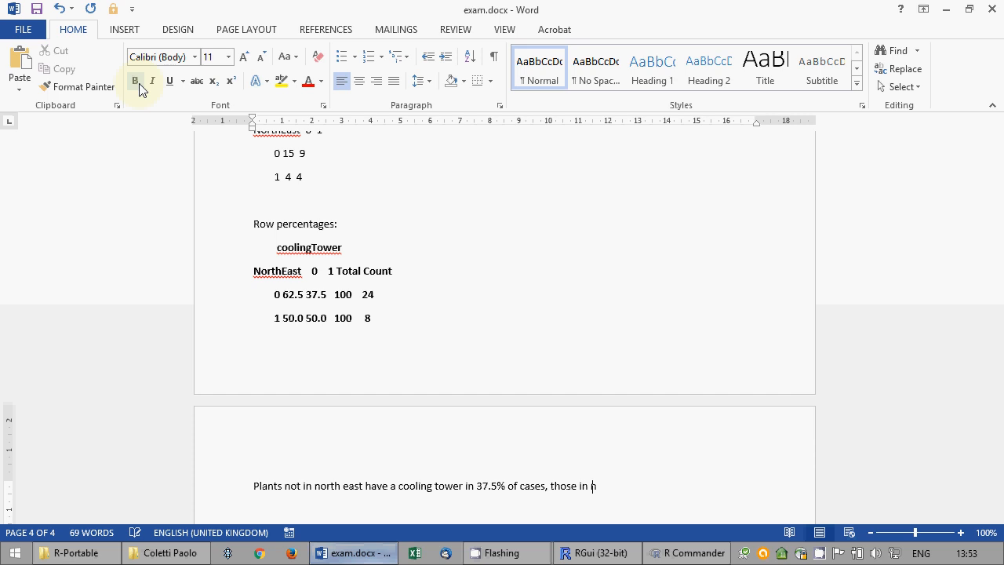
pyautogui.write('orth east in 50% of cases. On ')
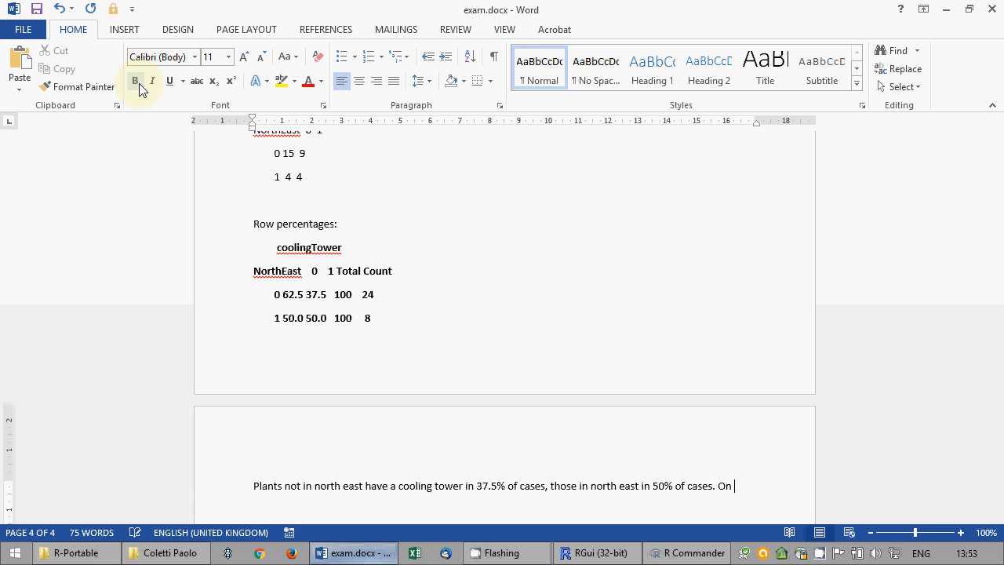
# Complete the paragraph with "On the sample there is an influence, north east plants have more cooling towers.".
pyautogui.write('the sample t')
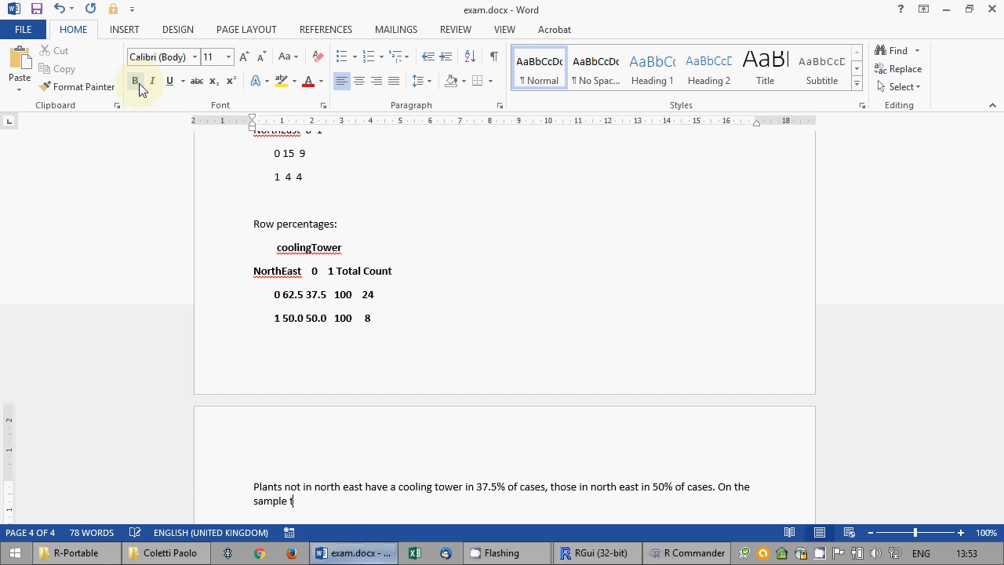
pyautogui.write('here is an influence, ')
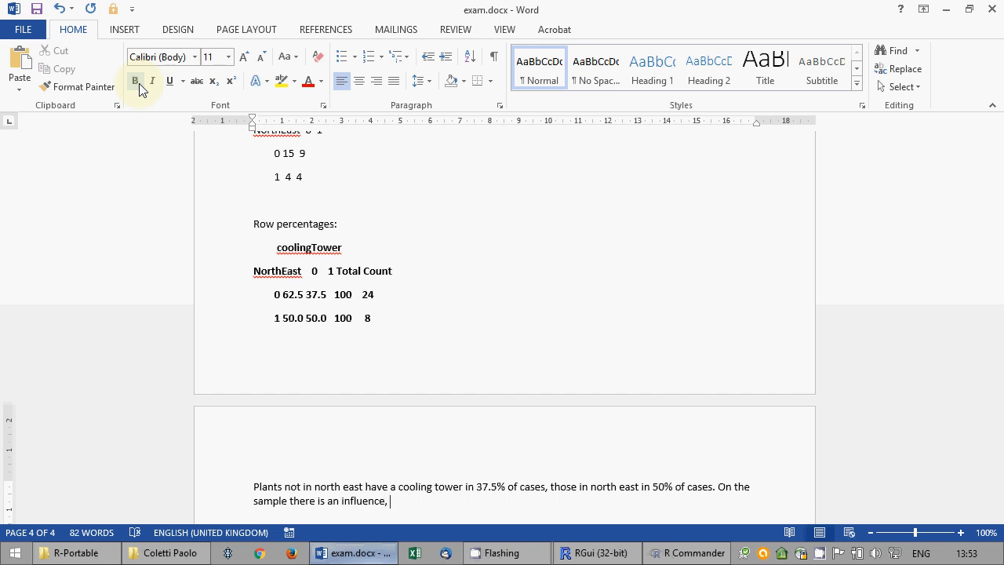
pyautogui.write('north east plants have more c')
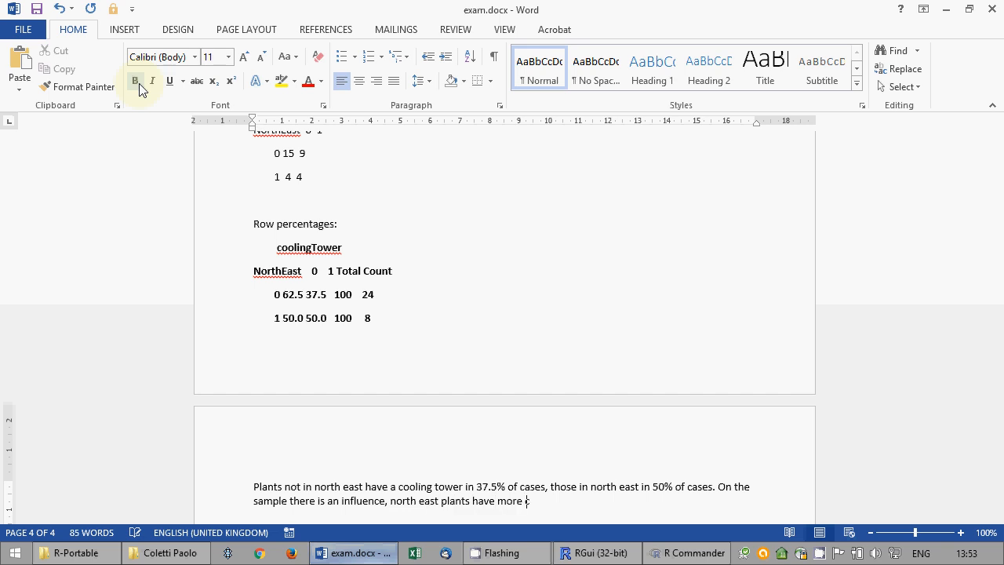
pyautogui.write('ooling towers.')
pyautogui.press('Return')
pyautogui.press('Return')
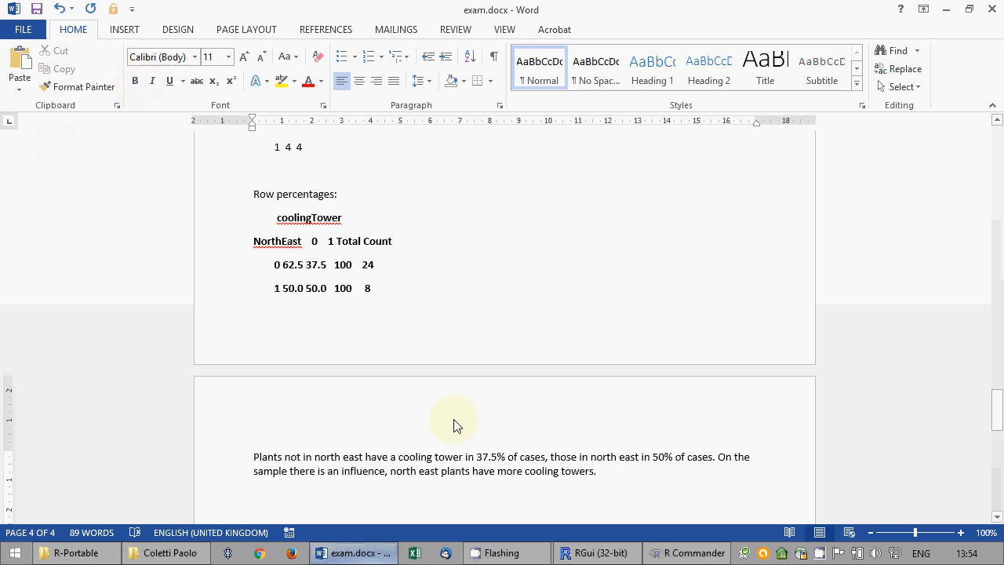
# Switch to R Commander and compute the NorthEast by coolingTower two-way table again with row percentages and the chi-square test of independence.
pyautogui.click(681, 554)
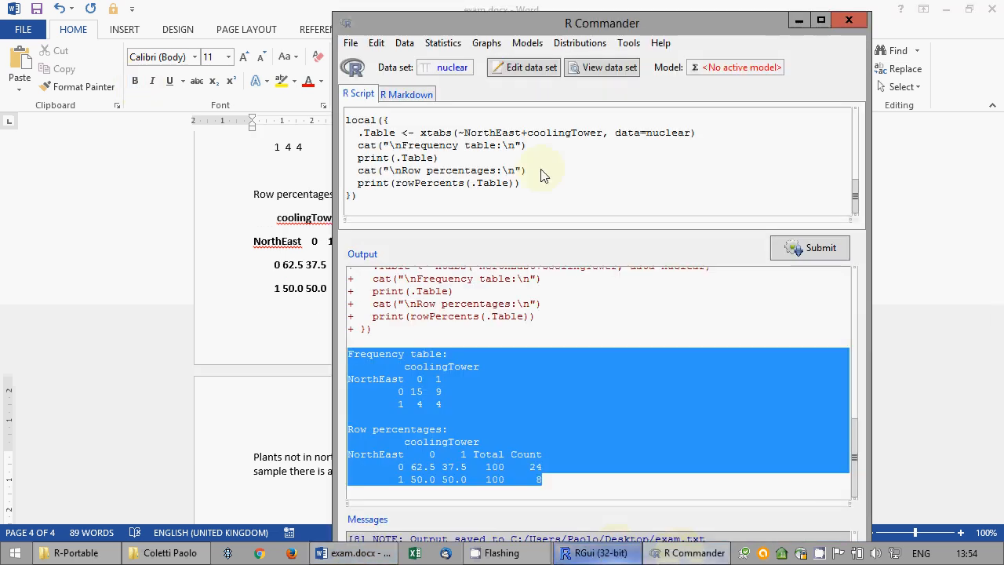
pyautogui.click(534, 207)
pyautogui.click(443, 43)
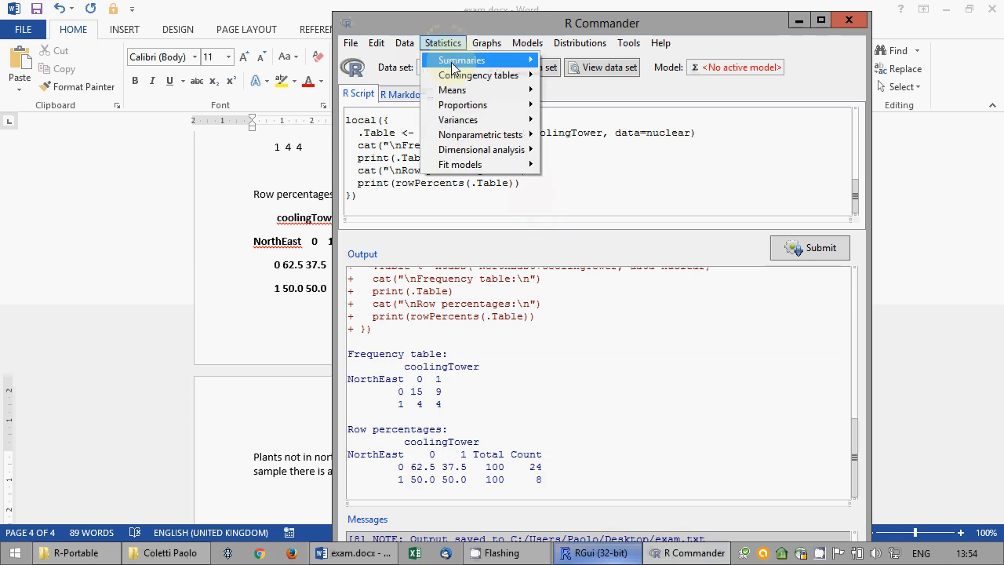
pyautogui.moveTo(459, 77)
pyautogui.click(588, 75)
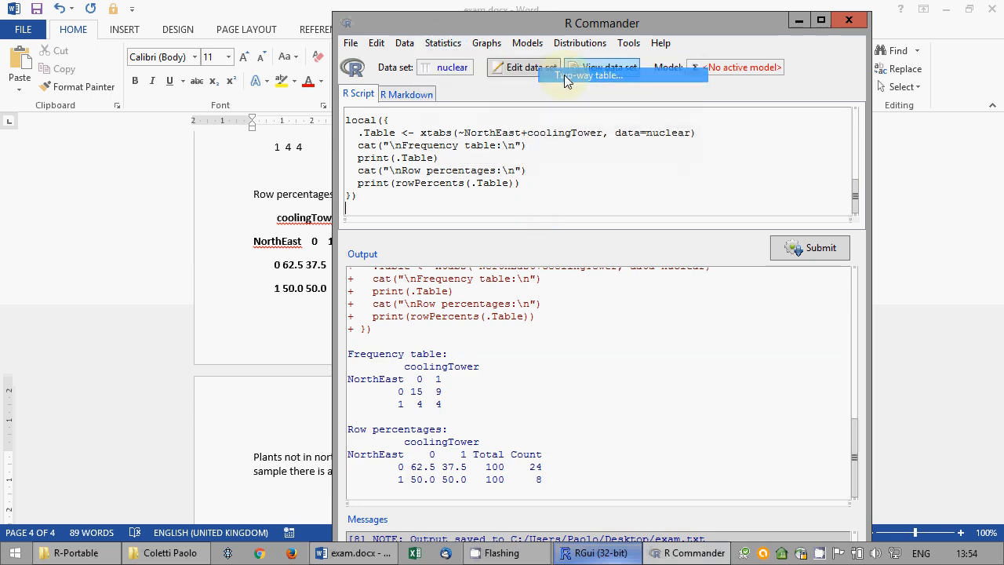
pyautogui.click(403, 97)
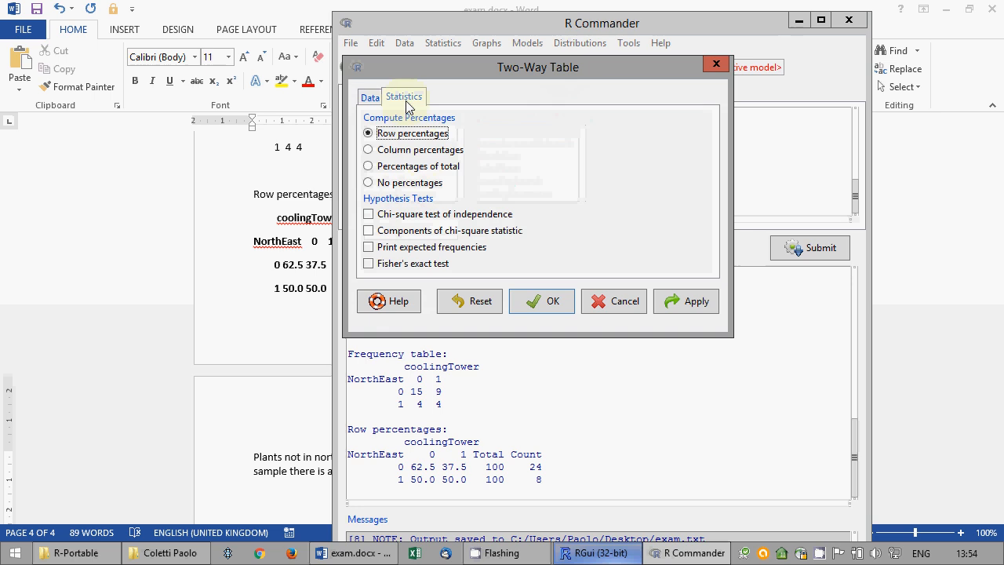
pyautogui.click(407, 217)
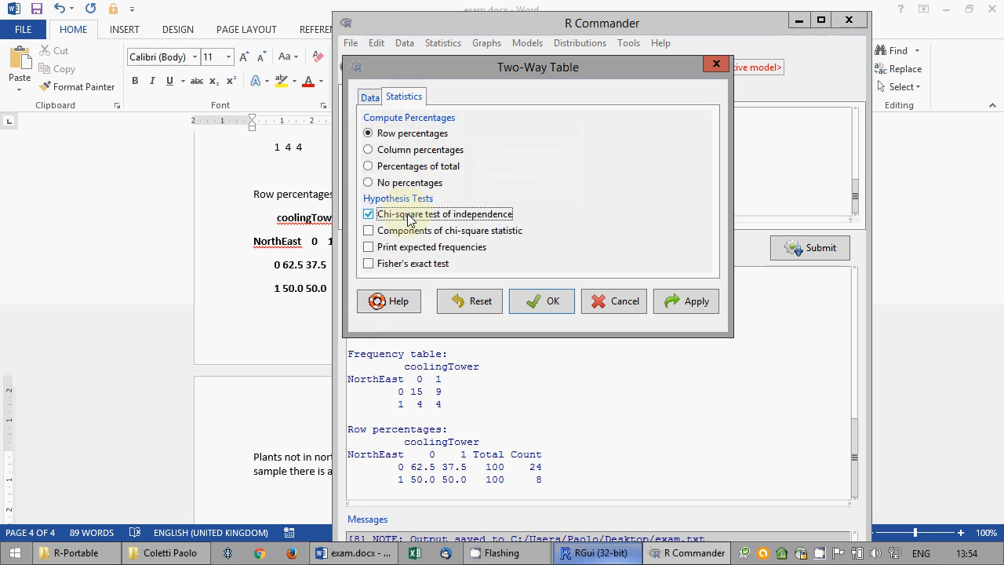
pyautogui.click(541, 302)
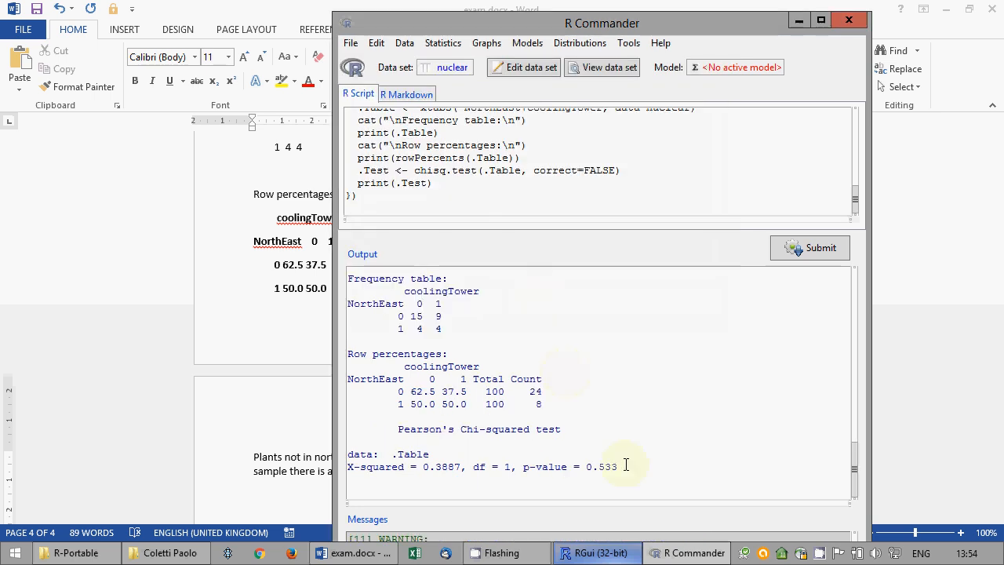
# Copy the X-squared, df and p-value line from the output and paste it in exam.docx under the new line "IN THE POPULATION".
pyautogui.moveTo(618, 467); pyautogui.dragTo(316, 463)
pyautogui.hotkey('ctrl', 'c')
pyautogui.click(464, 7)
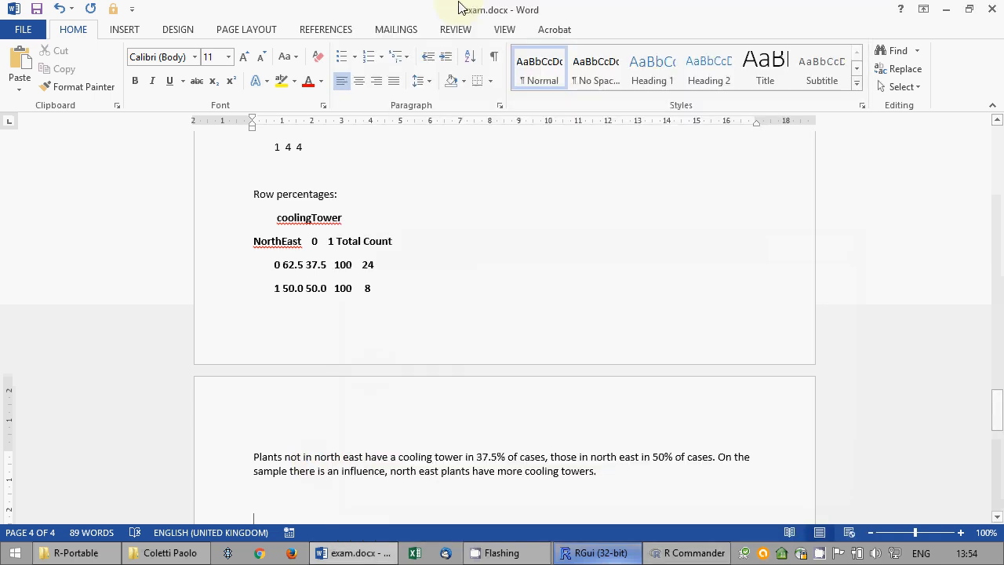
pyautogui.write('IN TH')
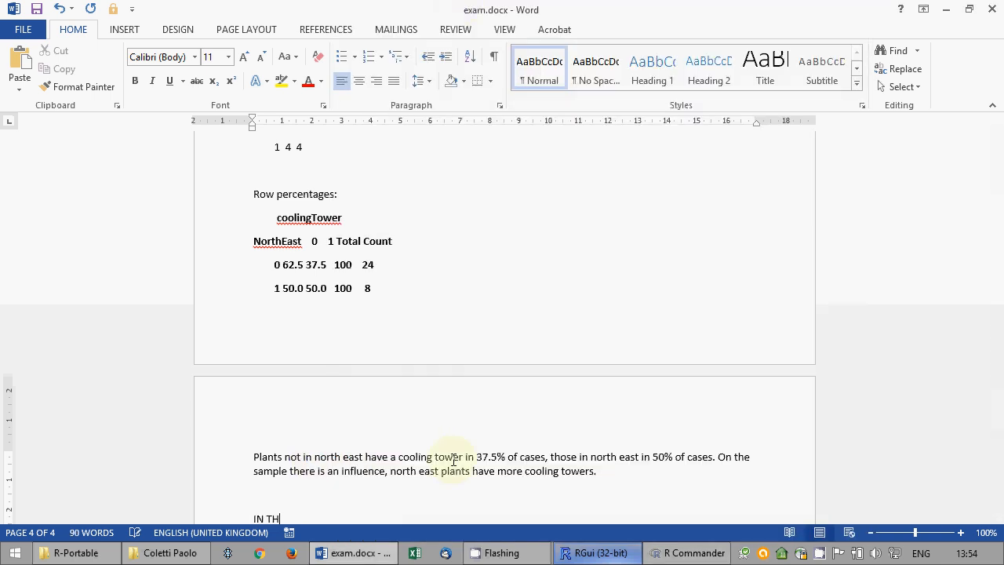
pyautogui.write('E POPULATION')
pyautogui.press('Return')
pyautogui.hotkey('ctrl', 'v')
pyautogui.press('Return')
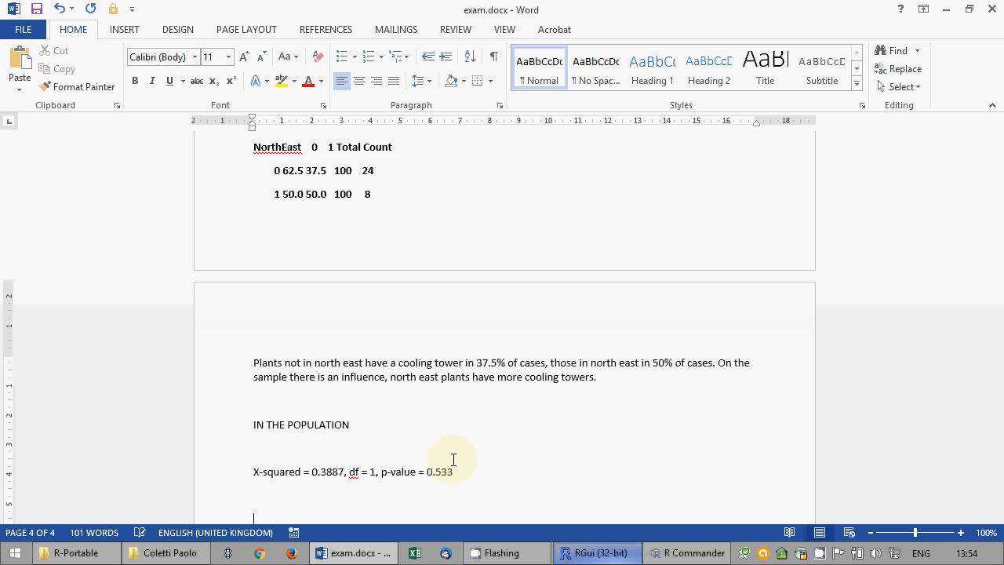
pyautogui.press('Delete')
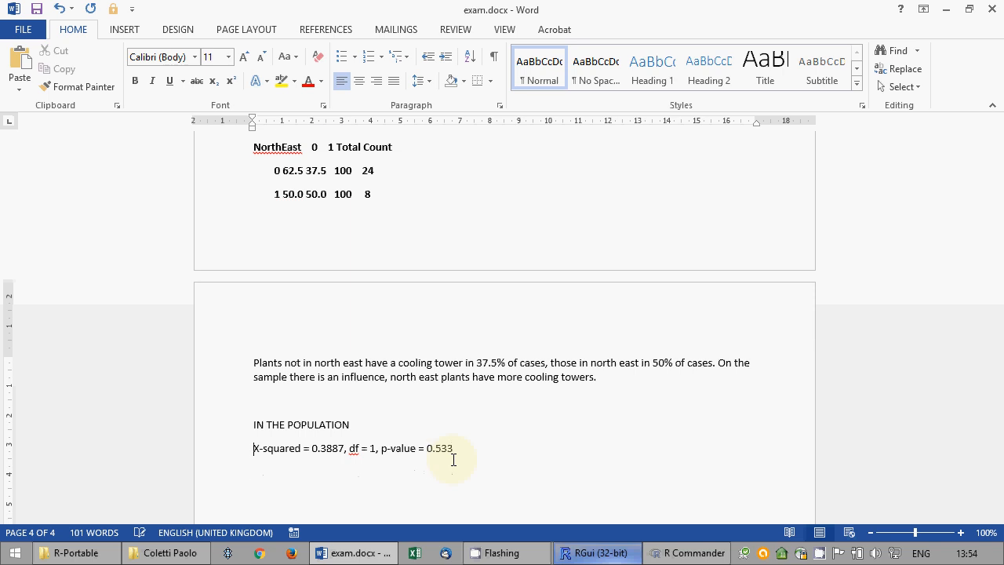
# Insert the null hypothesis "H0: coolingTower and NorthEast are independent in the population" above the chi-square result.
pyautogui.press('Return')
pyautogui.write('H0')
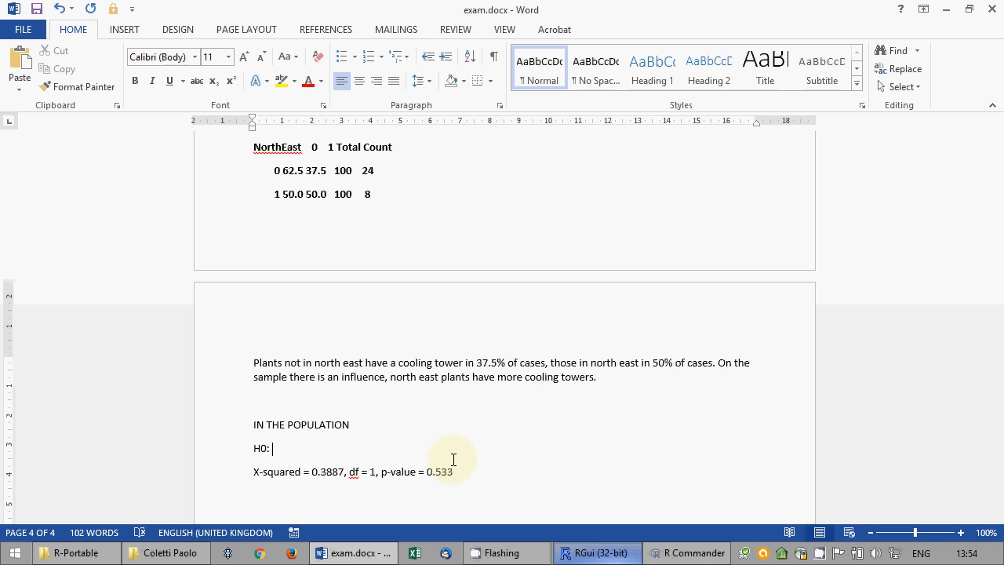
pyautogui.write(': coolingTower and')
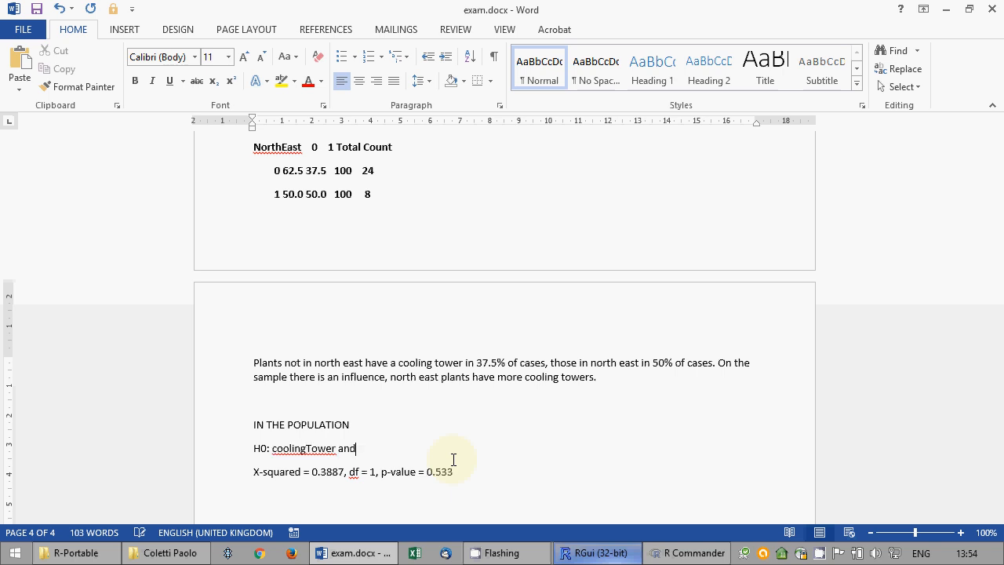
pyautogui.write(' NorthEast are independent in')
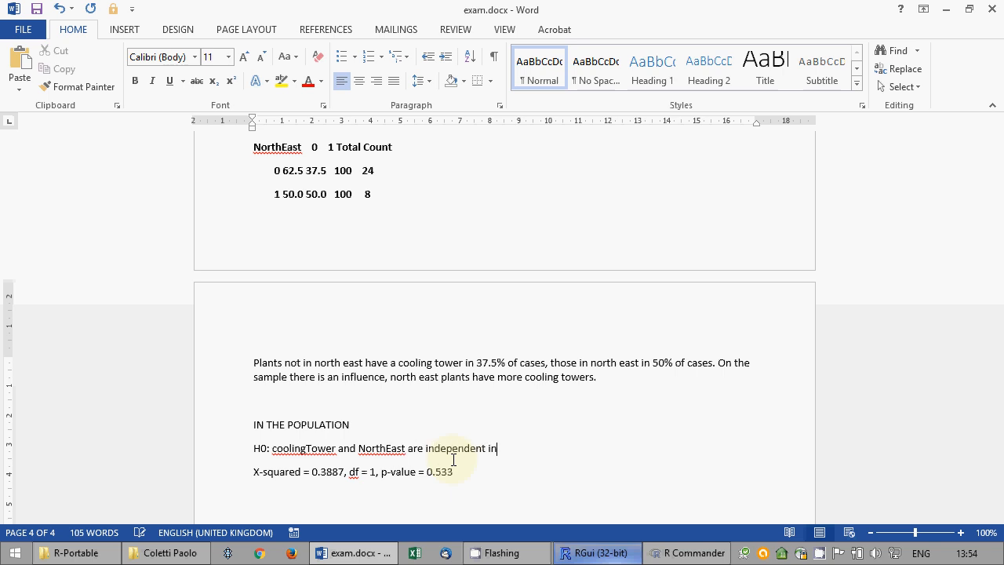
pyautogui.write(' the population')
pyautogui.press('Return')
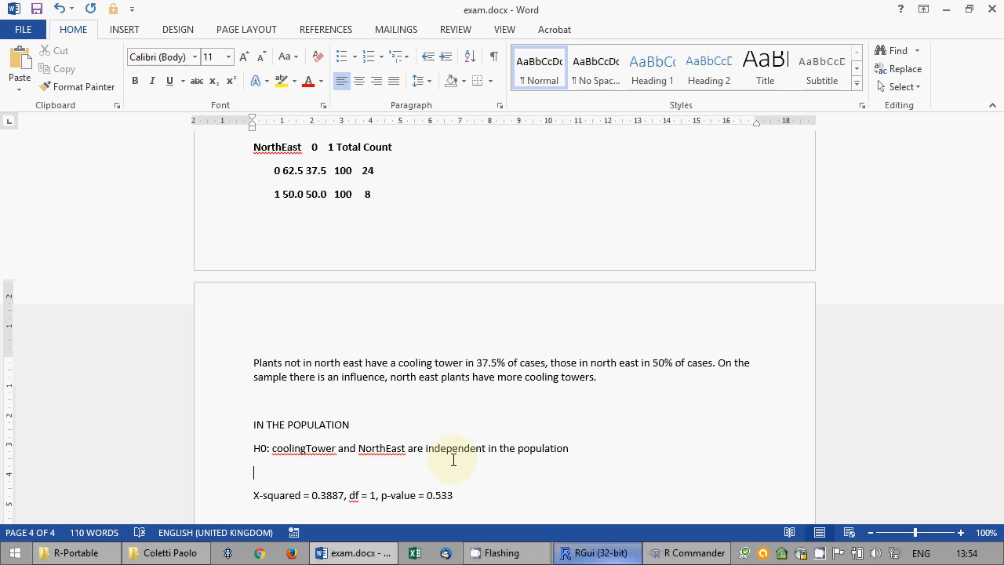
# Write "BUT" below the chi-square result and follow it with the message "2 expected frequencies are less than 5" copied from R Commander.
pyautogui.press('End')
pyautogui.press('Return')
pyautogui.write('BUT')
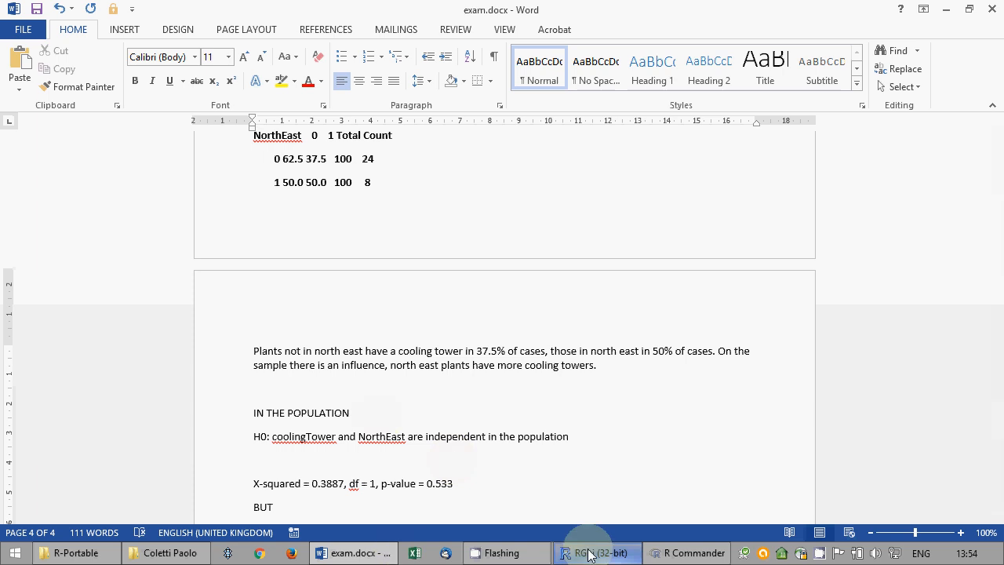
pyautogui.click(699, 553)
pyautogui.click(585, 446)
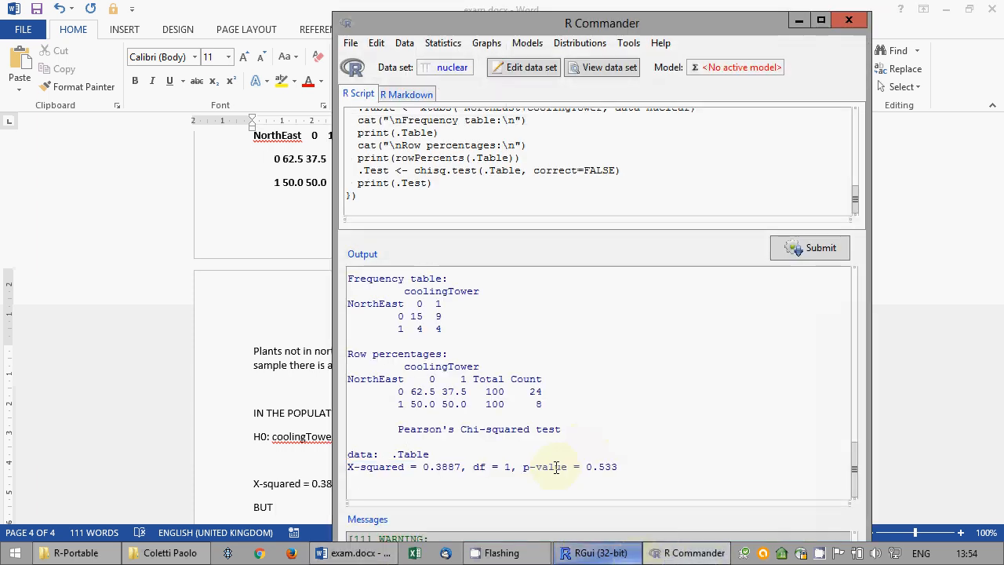
pyautogui.click(814, 21)
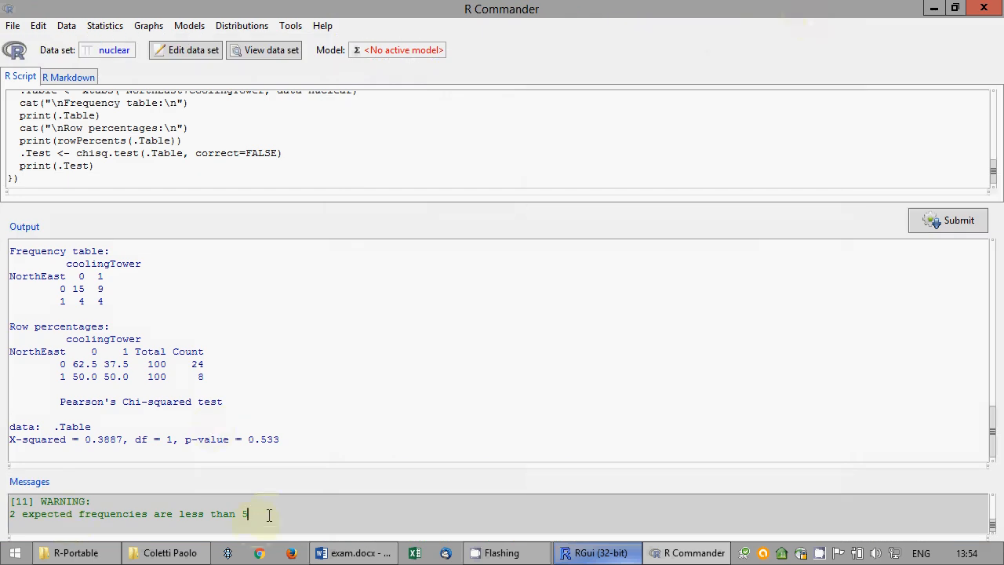
pyautogui.moveTo(248, 514); pyautogui.dragTo(2, 516)
pyautogui.hotkey('ctrl', 'c')
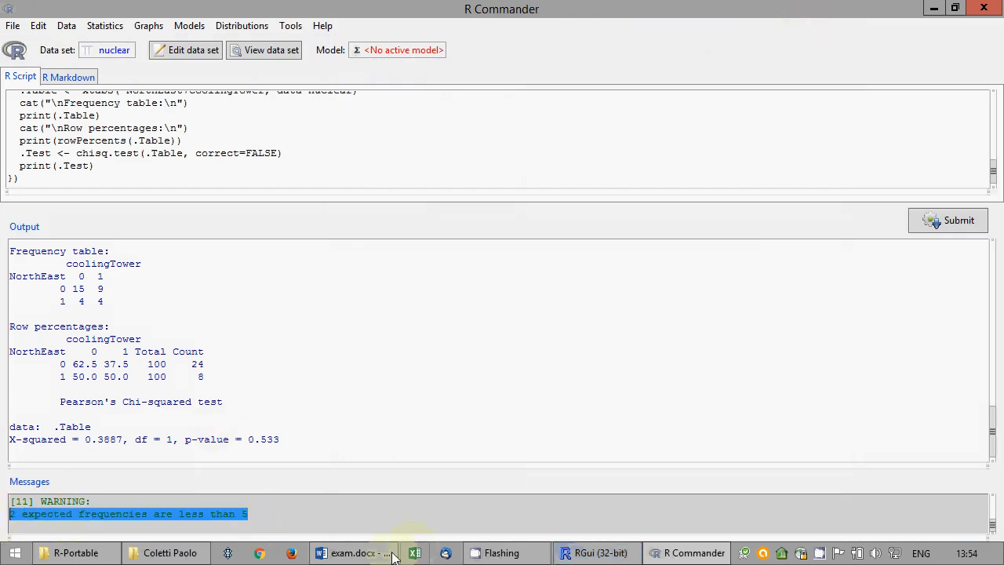
pyautogui.click(360, 552)
pyautogui.hotkey('ctrl', 'v')
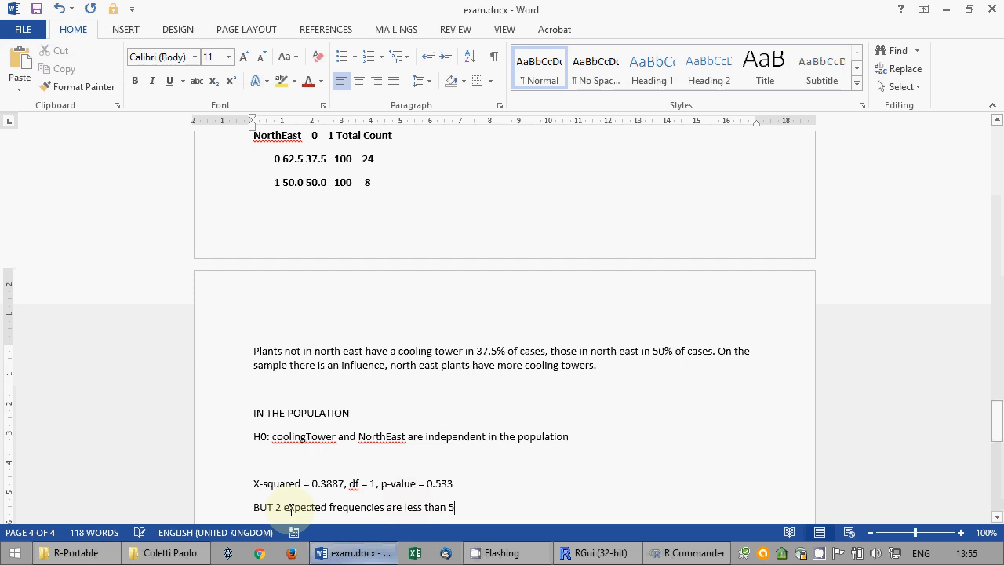
# Finish the expected frequencies sentence with ", so chi square test cannot be done." and start a new paragraph.
pyautogui.write(', so ')
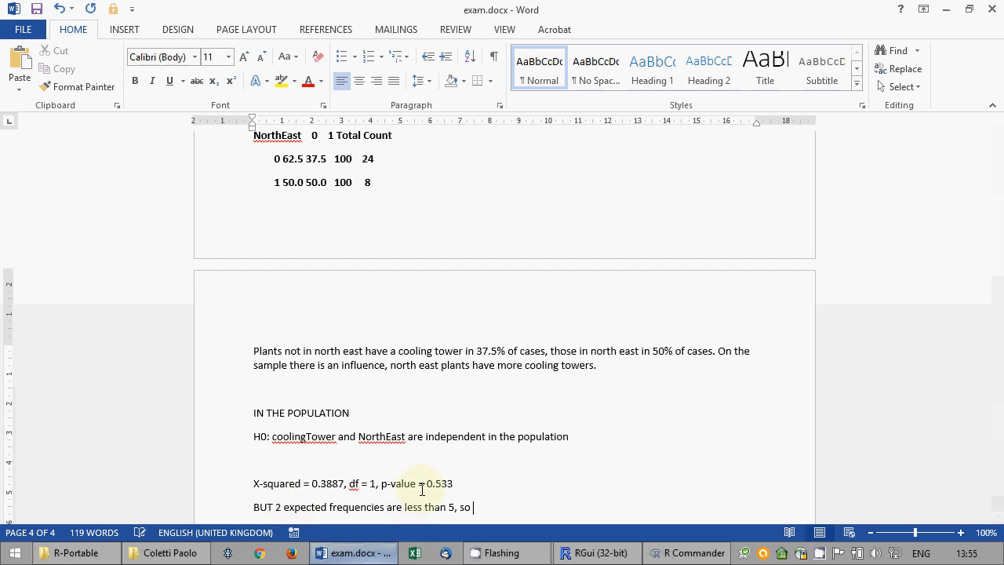
pyautogui.write('chi square test cannot')
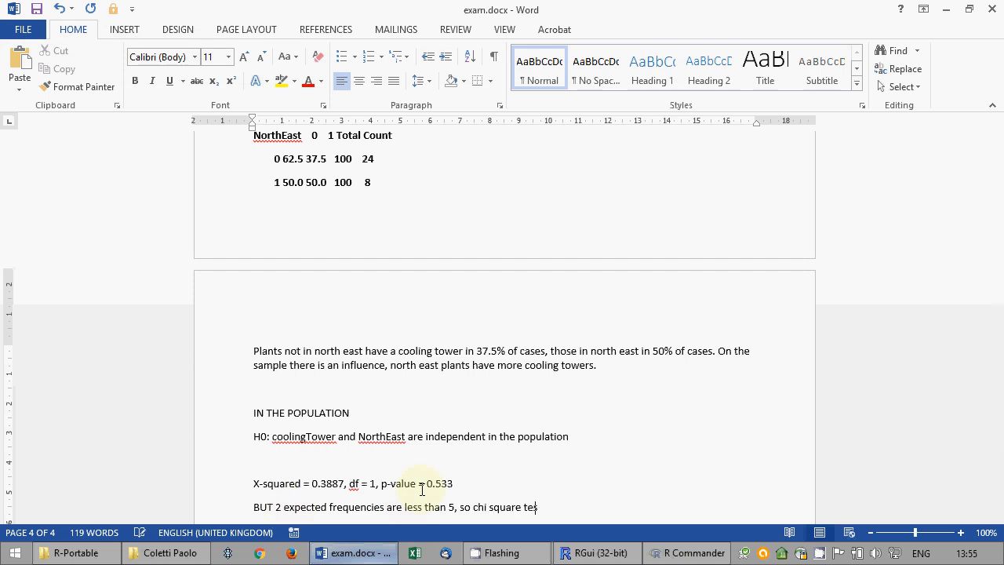
pyautogui.write(' be done.')
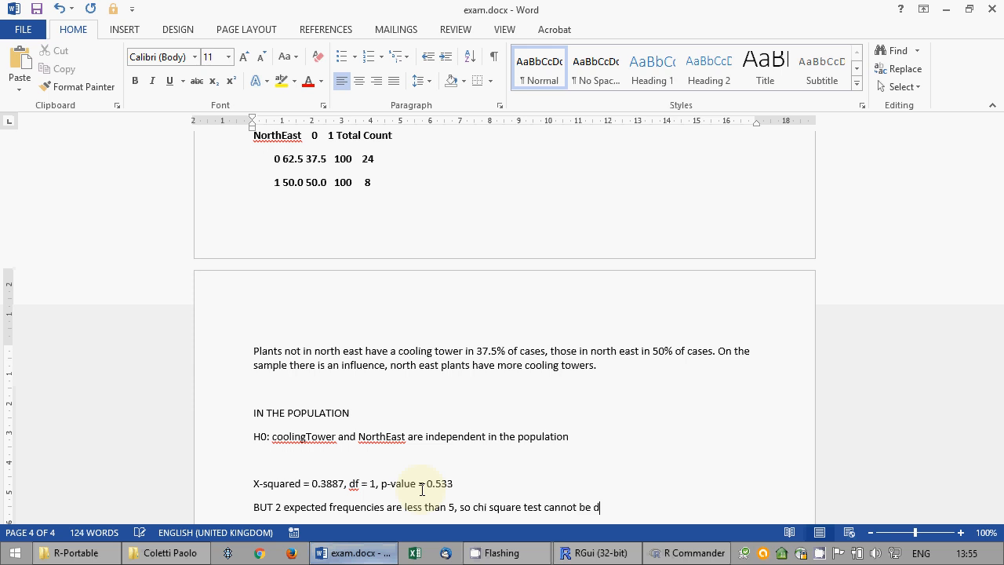
pyautogui.press('Return')
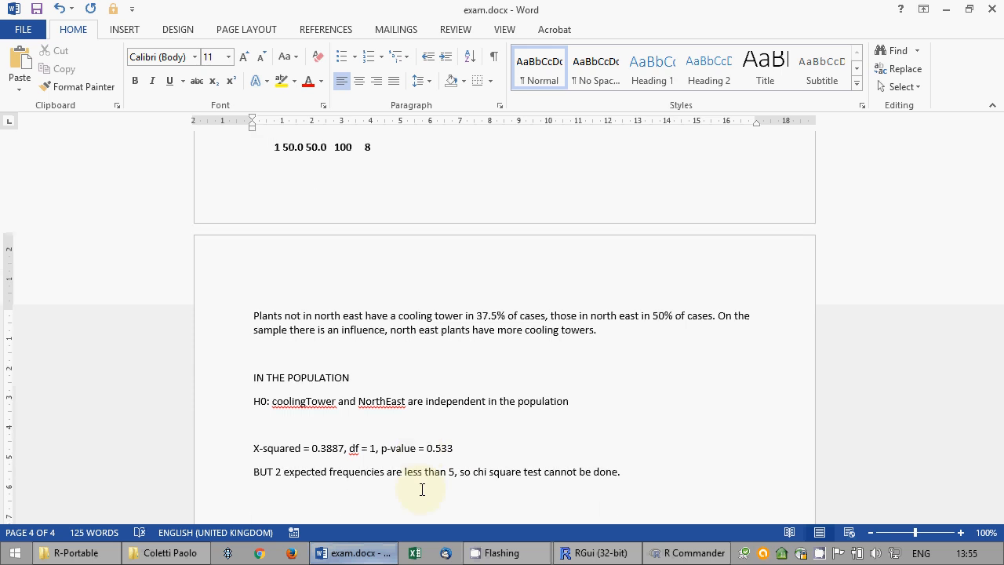
# Write the question line "manufacturedBabcock -> timeForLicence ?" below the chi-square conclusion in exam.docx and save the document.
pyautogui.click(669, 557)
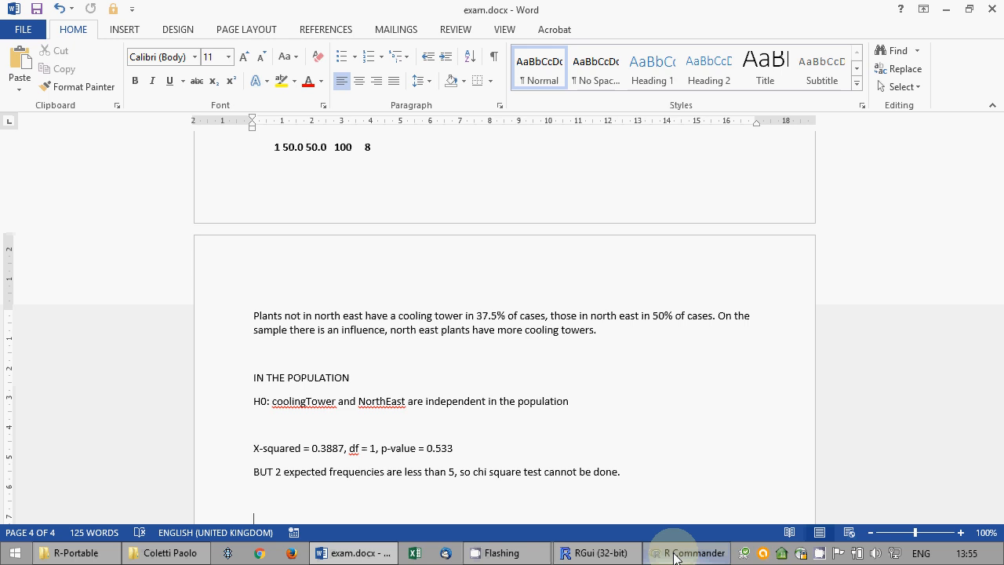
pyautogui.write('manufacturedBabcock')
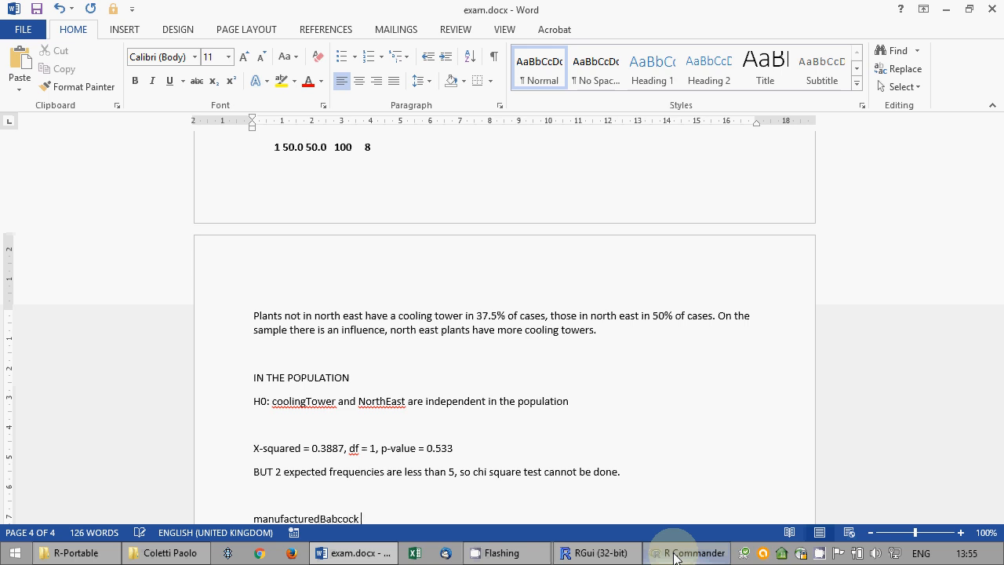
pyautogui.write(' -> timeForLicence')
pyautogui.press('Return')
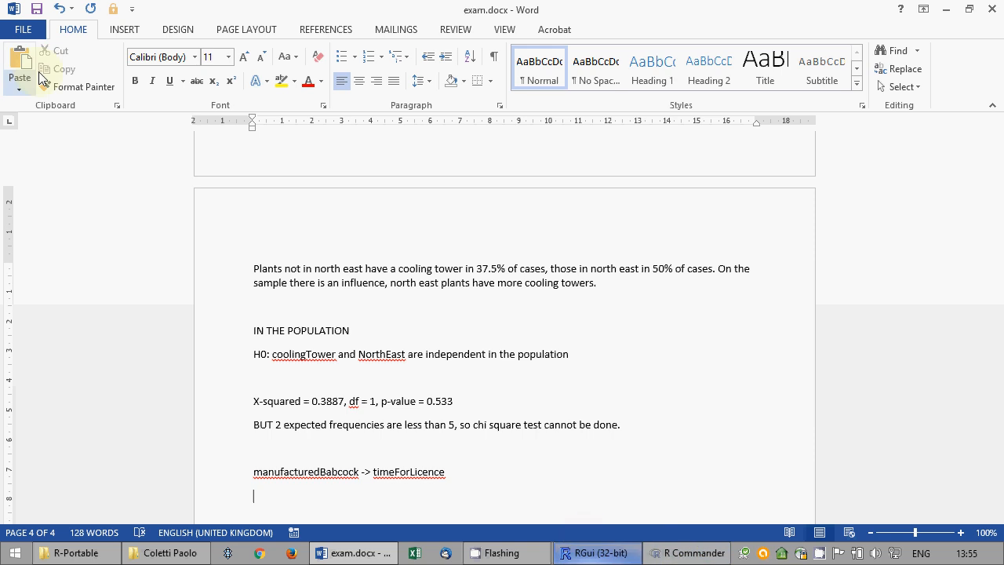
pyautogui.click(36, 9)
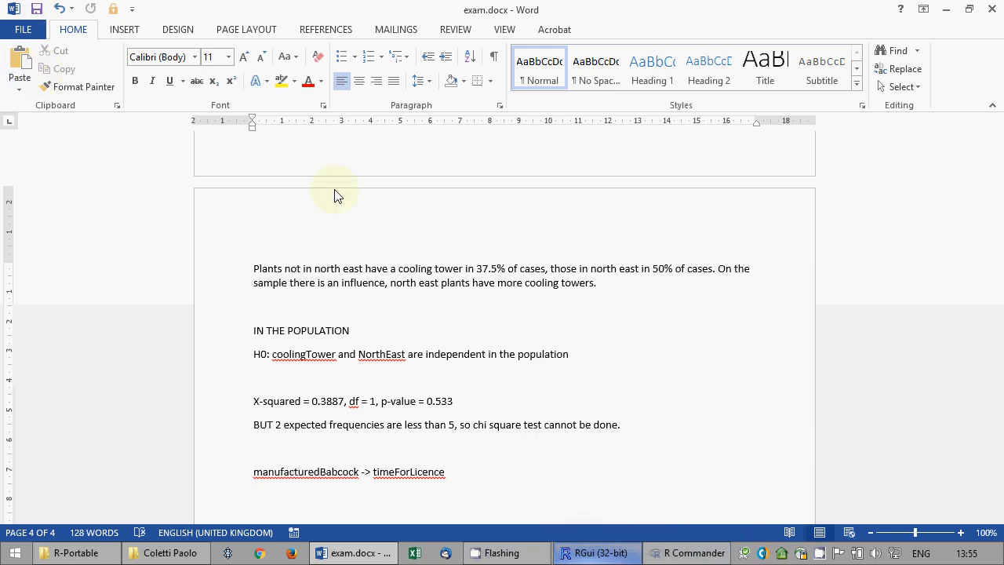
pyautogui.click(357, 553)
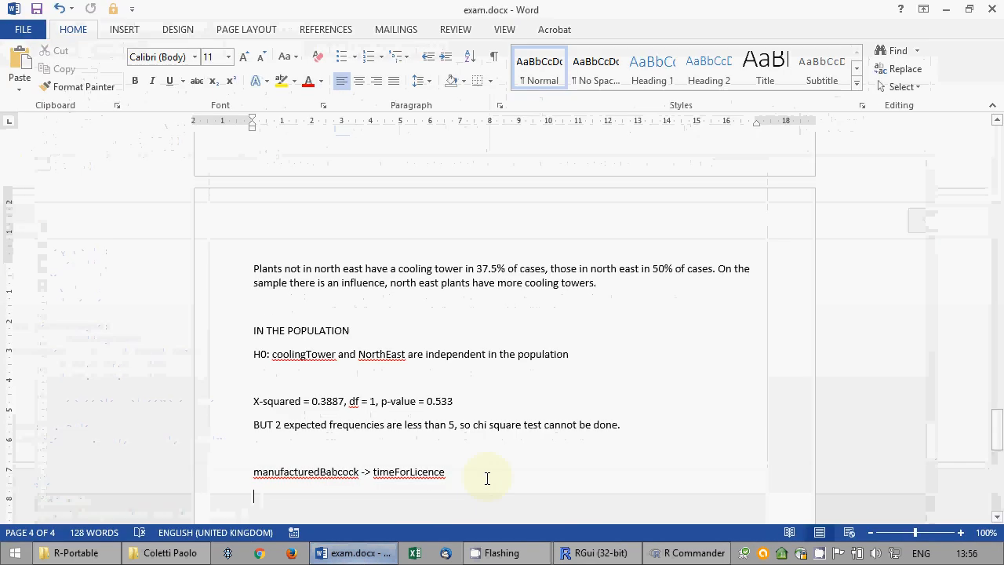
pyautogui.click(485, 471)
pyautogui.write('?')
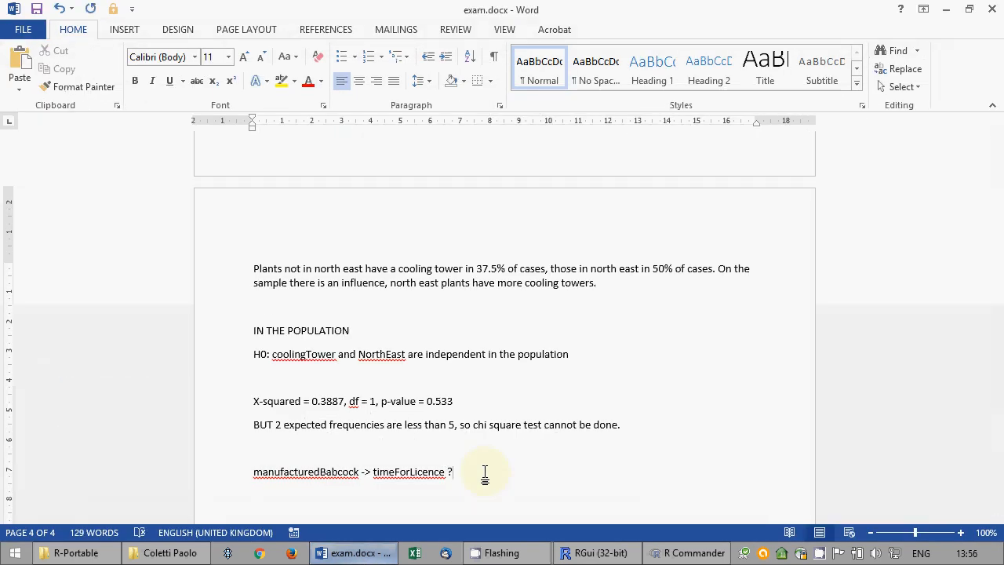
pyautogui.press('Return')
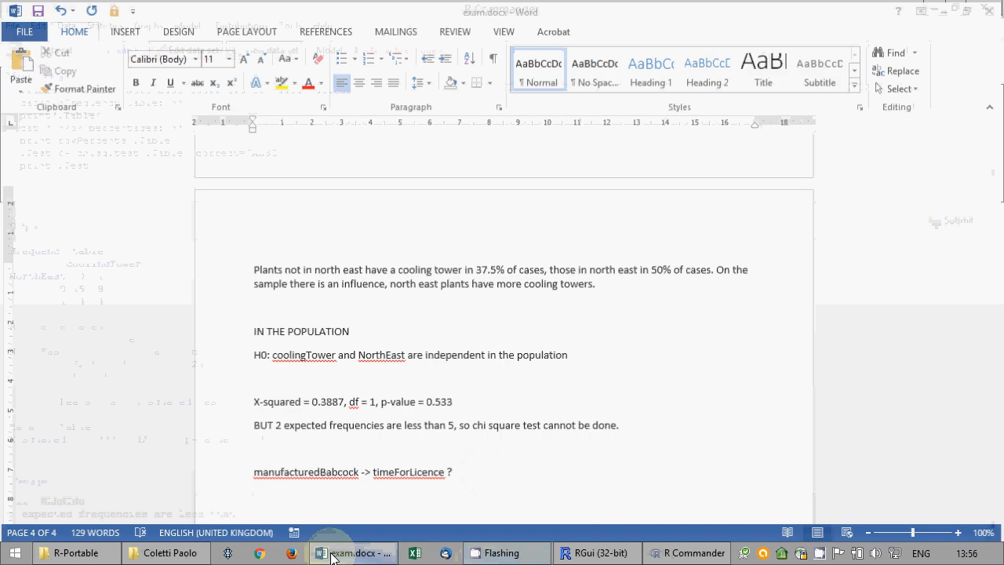
# Write "distribution of timeForLicence is non-normal, therefore we may only use a non-parametric test." and put "Mann-Whitney" on the line below.
pyautogui.click(322, 555)
pyautogui.click(323, 553)
pyautogui.write('distri')
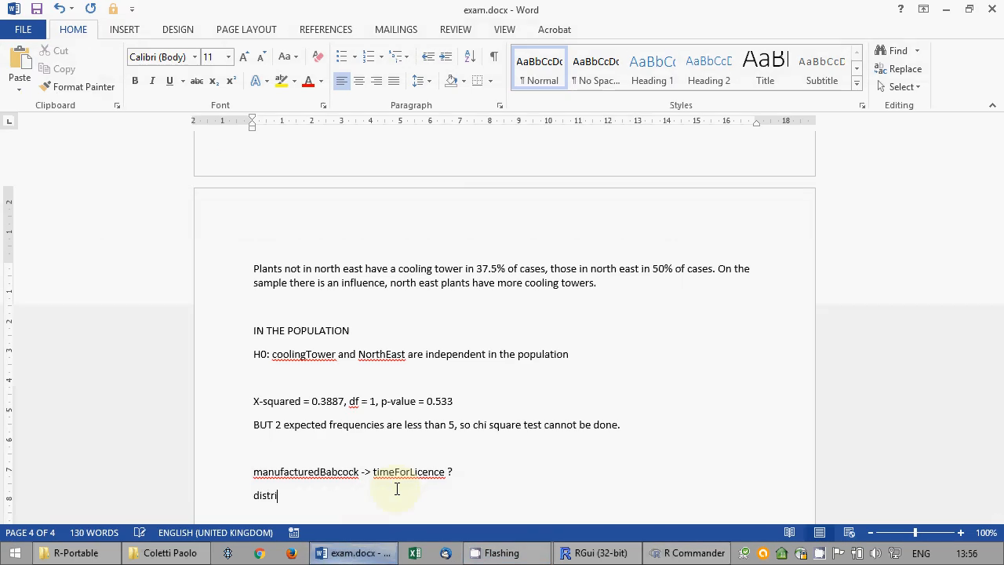
pyautogui.write('bution of ')
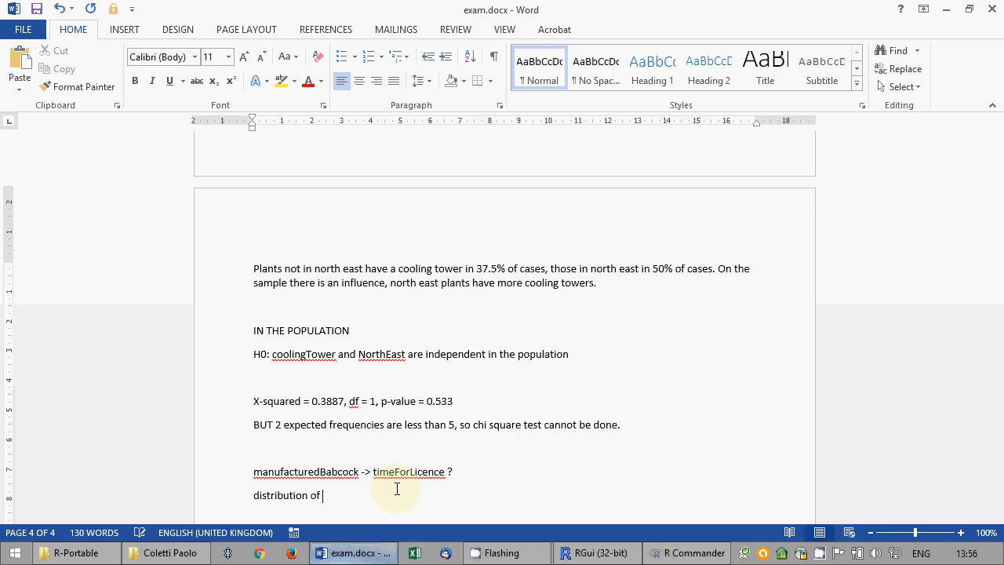
pyautogui.write('timeForLicence is non-norma')
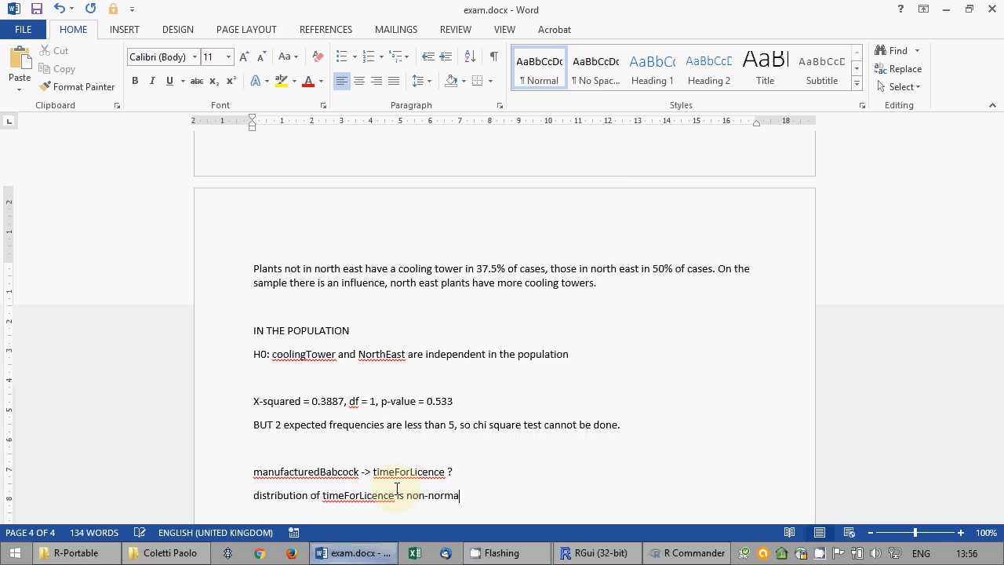
pyautogui.write('l, therefore we may p')
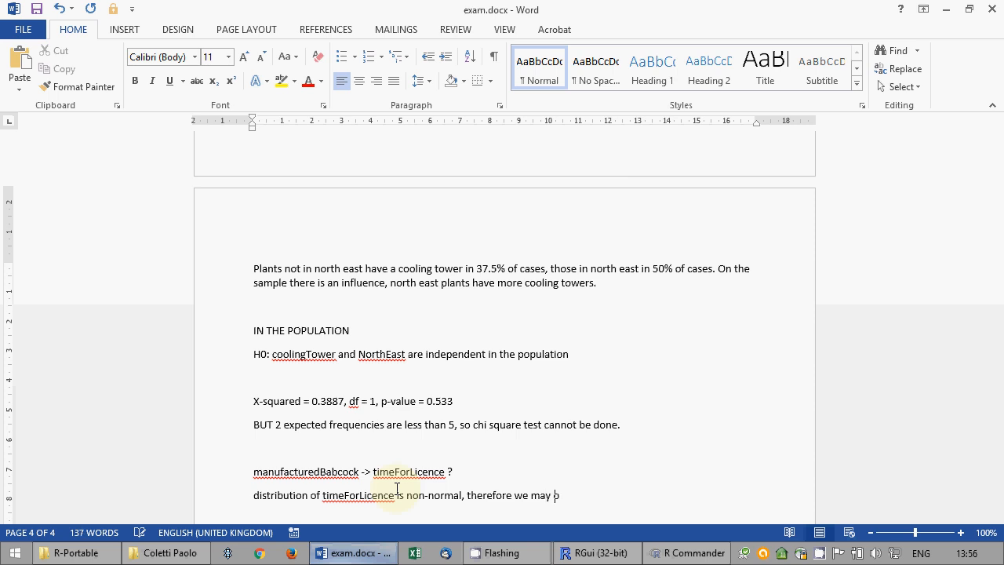
pyautogui.press('BackSpace')
pyautogui.write('only use a non-parametric te')
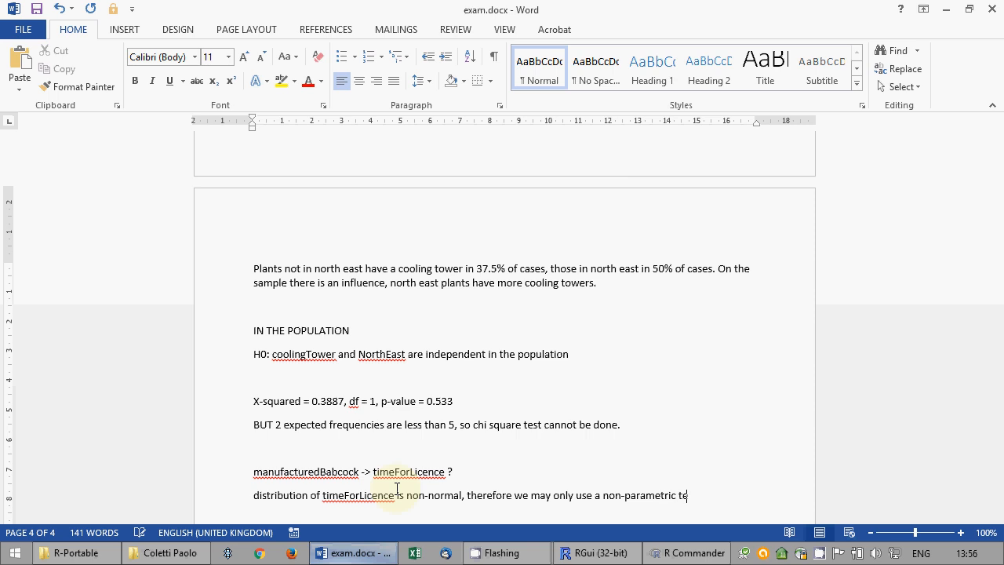
pyautogui.write('st.')
pyautogui.press('Return')
pyautogui.write('Mann-Whitney')
pyautogui.scroll(-1, 397, 488)
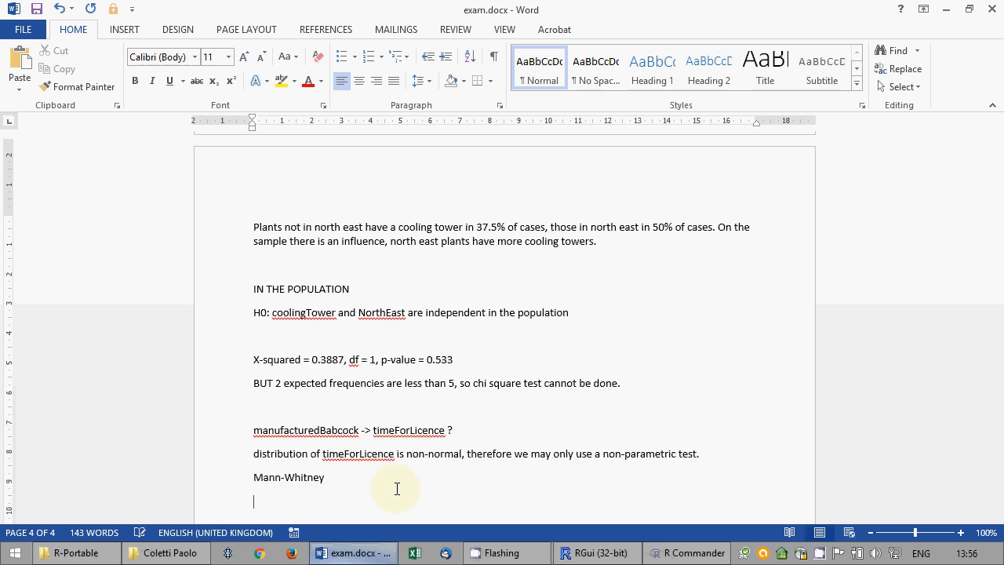
# Switch to R Commander and create a boxplot of timeForLicence grouped by manufacturedBabcock.
pyautogui.click(676, 552)
pyautogui.click(629, 558)
pyautogui.click(683, 557)
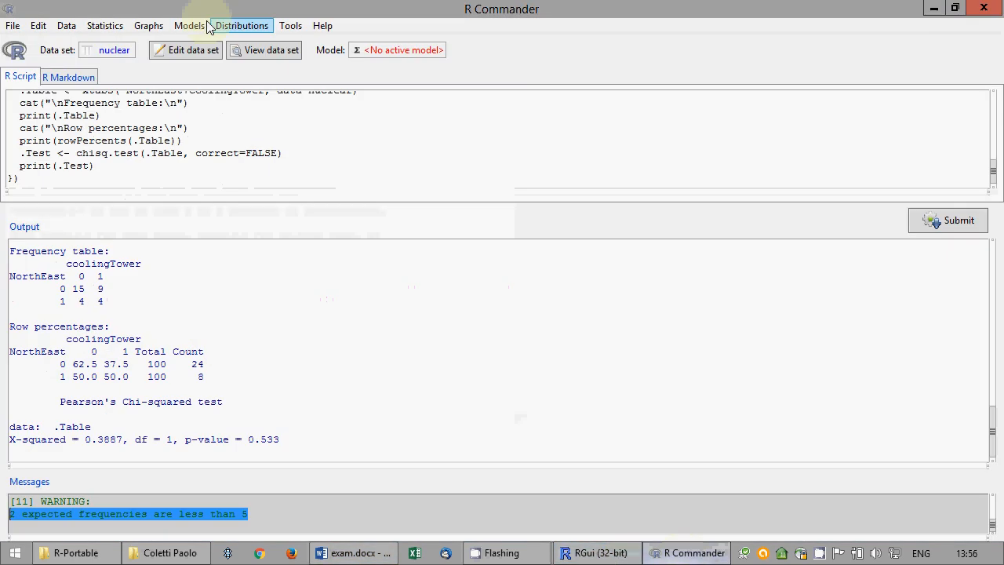
pyautogui.click(105, 25)
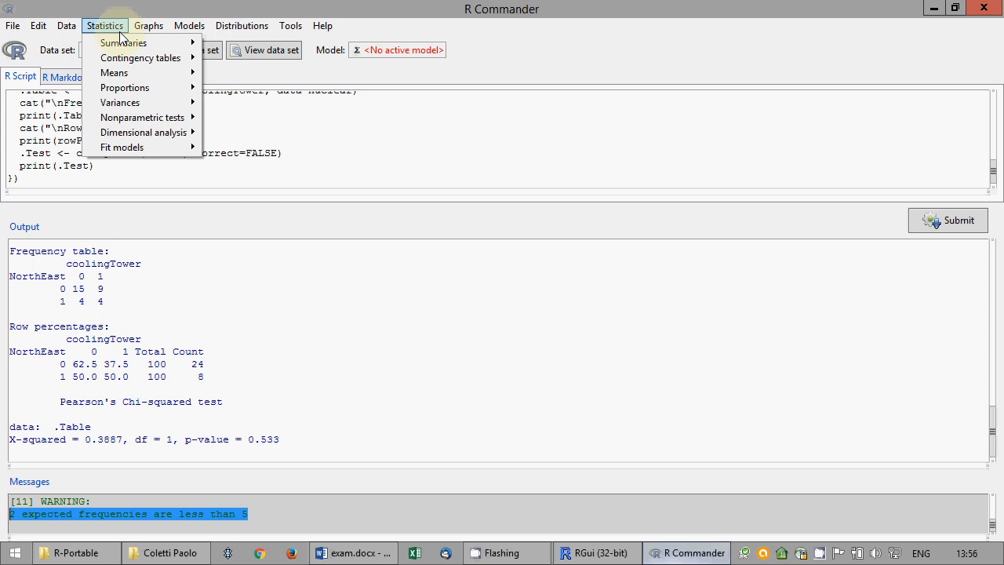
pyautogui.moveTo(148, 25)
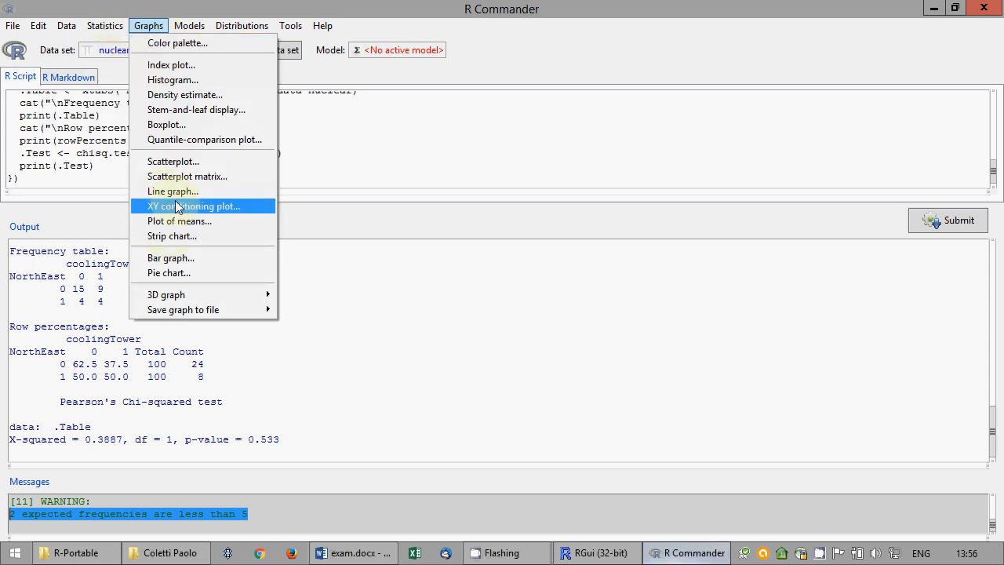
pyautogui.click(166, 124)
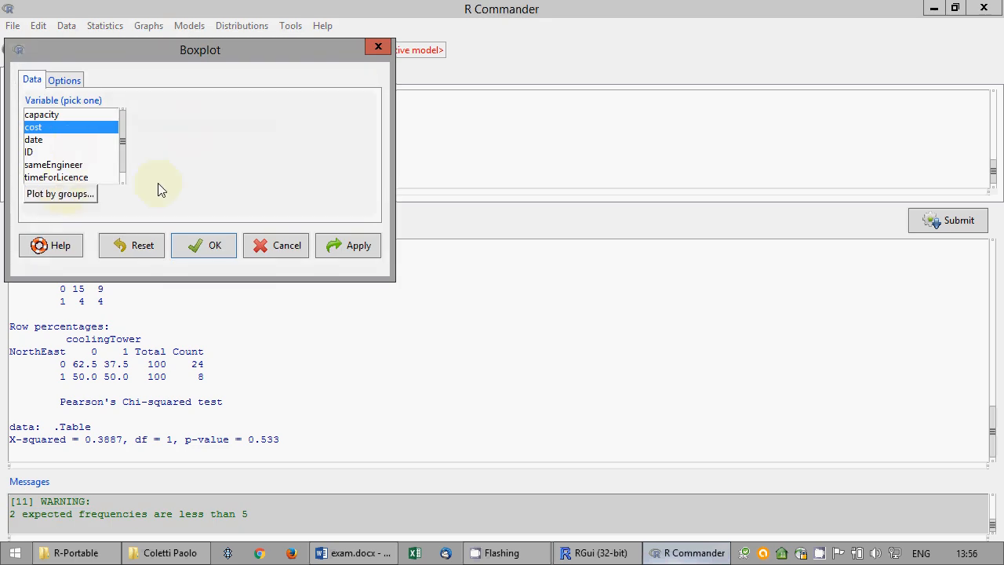
pyautogui.scroll(-1, 123, 165)
pyautogui.click(55, 164)
pyautogui.click(86, 196)
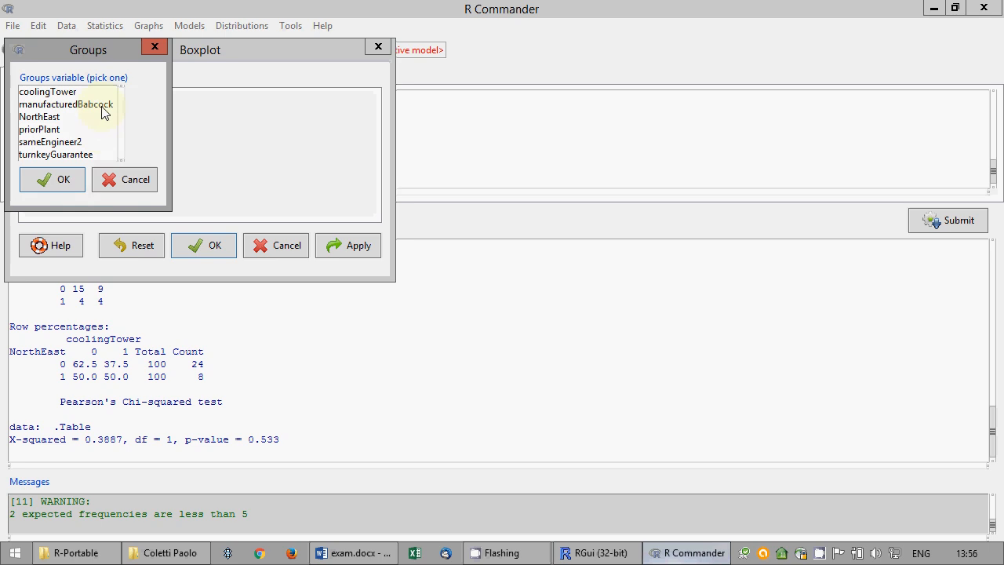
pyautogui.click(104, 113)
pyautogui.click(69, 180)
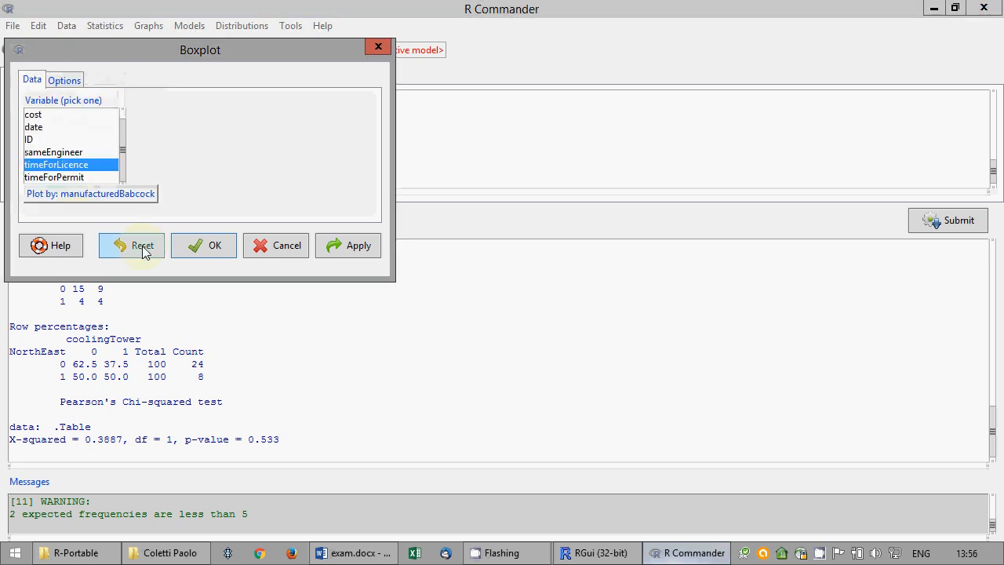
pyautogui.click(219, 254)
# Copy the boxplot from the R graphics window as a bitmap and paste it below "Mann-Whitney" in exam.docx.
pyautogui.rightClick(768, 137)
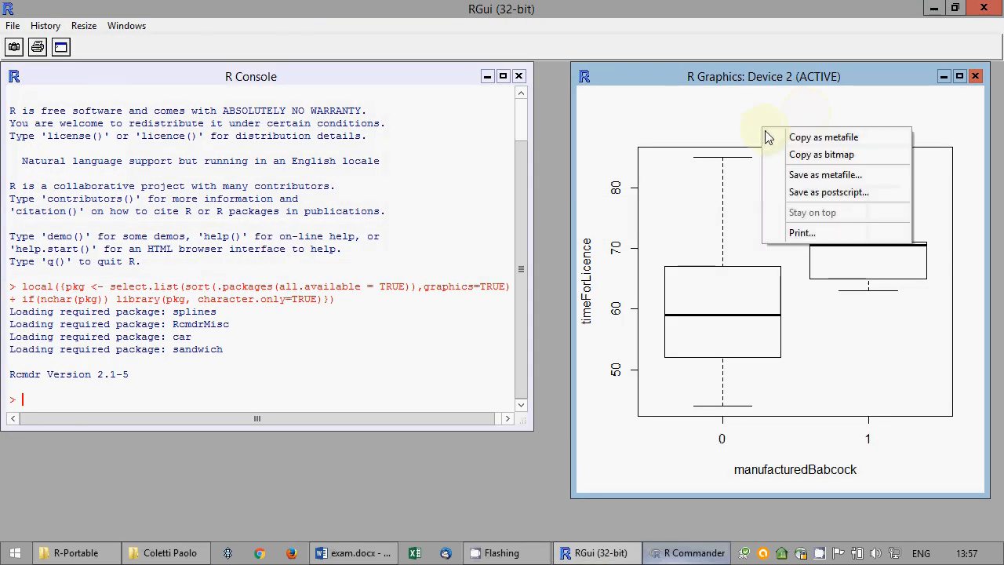
pyautogui.click(808, 155)
pyautogui.click(353, 553)
pyautogui.click(415, 505)
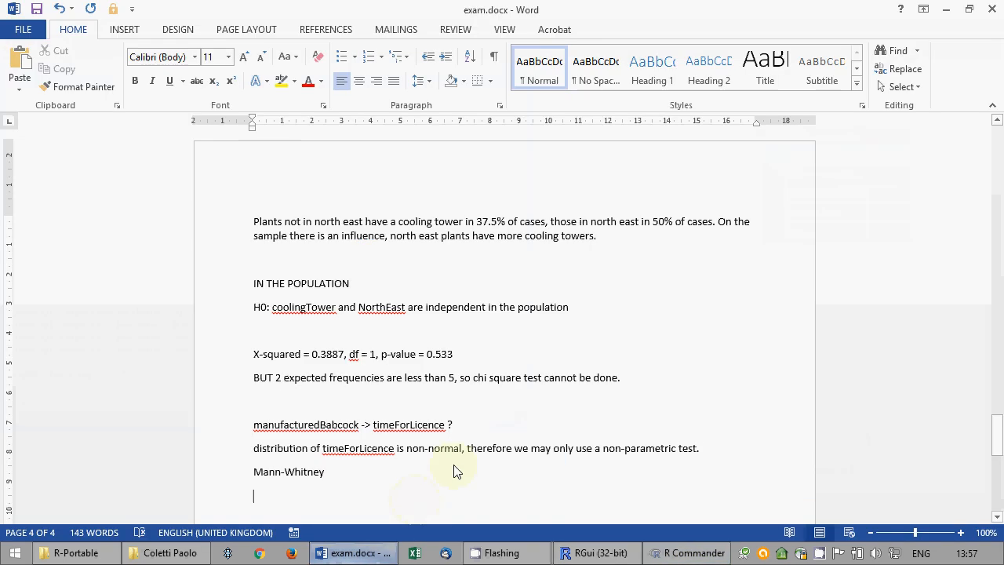
pyautogui.hotkey('ctrl', 'v')
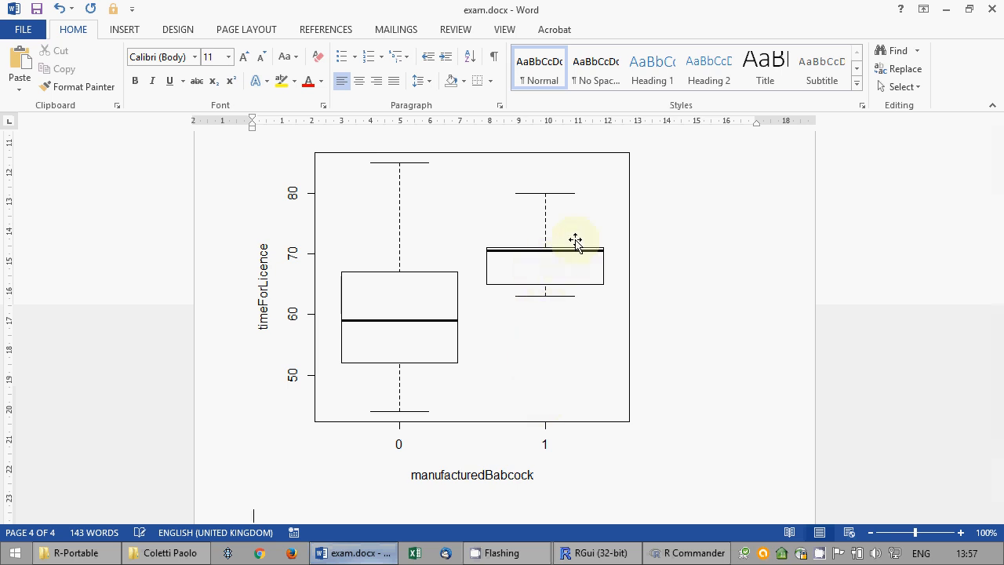
pyautogui.click(353, 553)
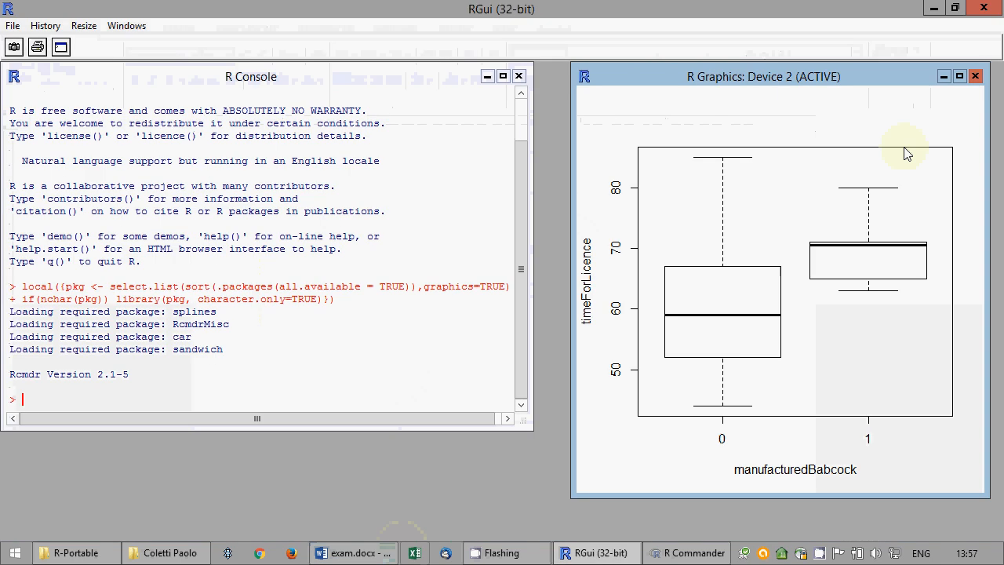
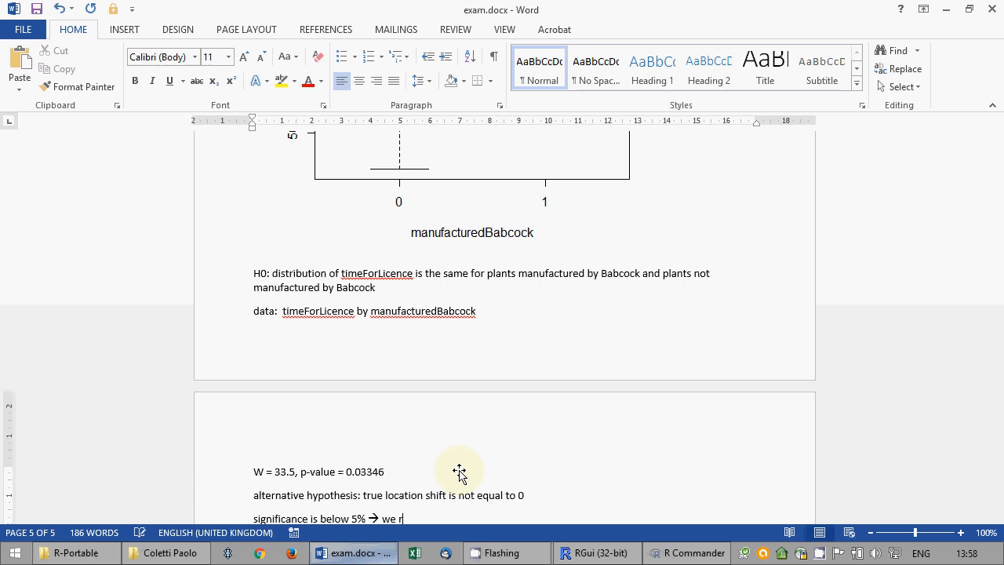
# Finish the significance line with "we reject H0 -> we are (almost) sure that there is a difference in the distributions" and save the document.
pyautogui.write('-> we are (')
pyautogui.write('almost)')
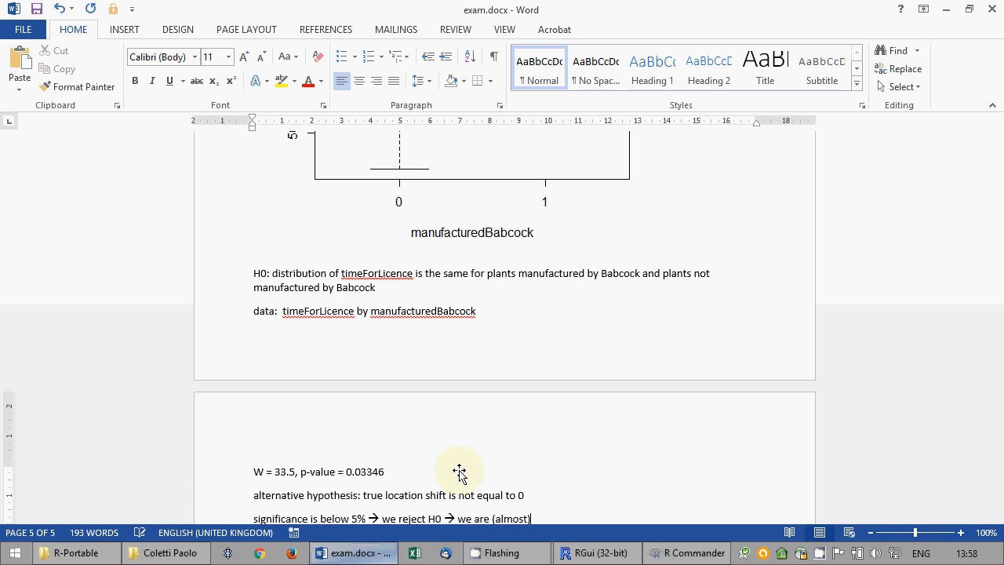
pyautogui.write(' sure that there is a difference in t')
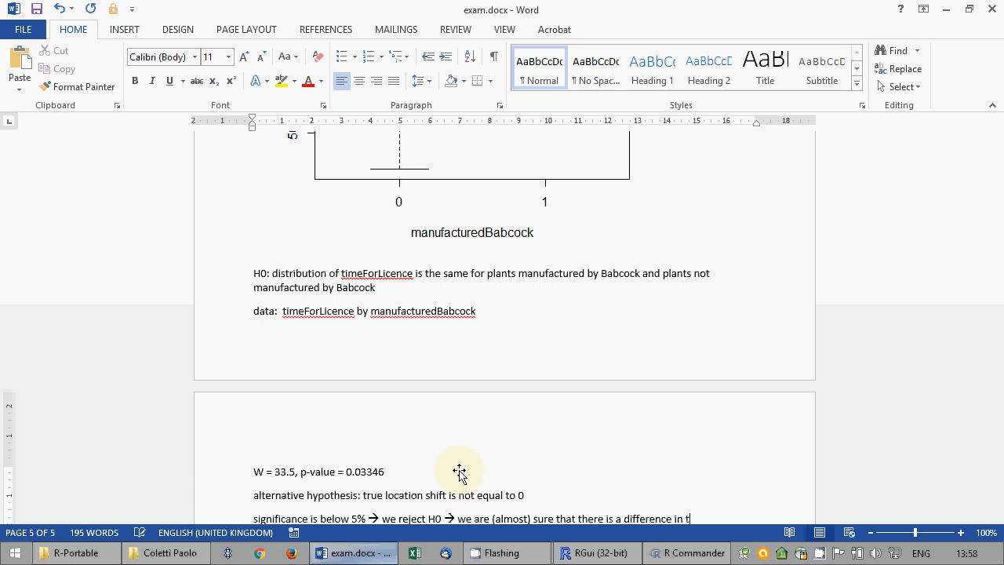
pyautogui.write('he distributions')
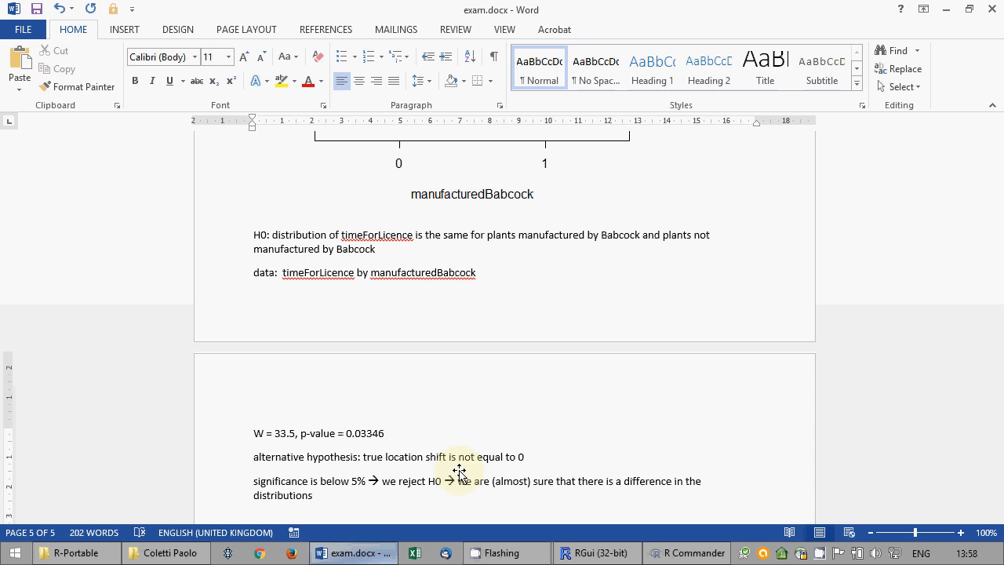
pyautogui.press('Return')
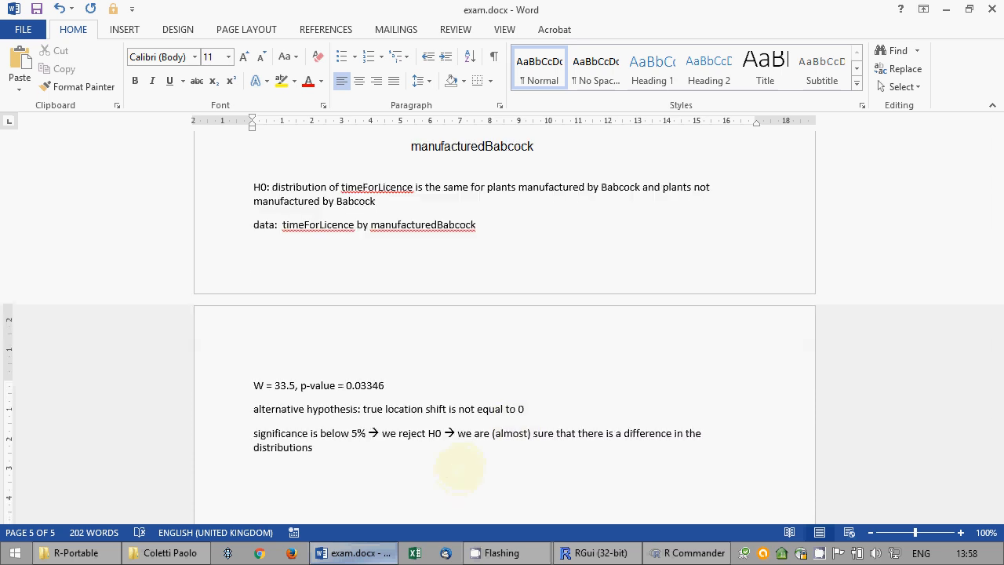
pyautogui.click(36, 11)
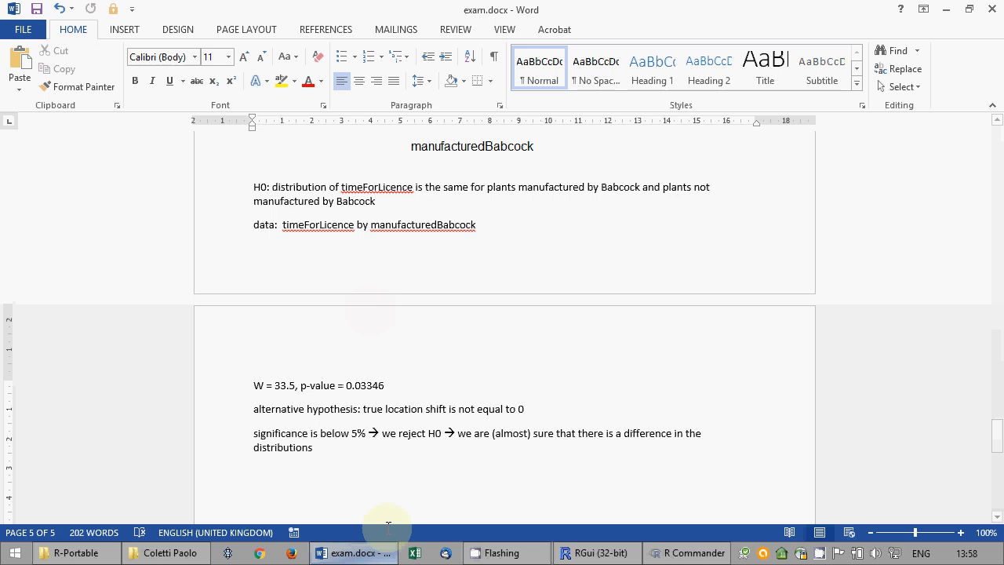
# Switch to R Commander and add the line "abc <- nuclear$cost[1:20] ** 1.6" at the end of the script.
pyautogui.click(683, 554)
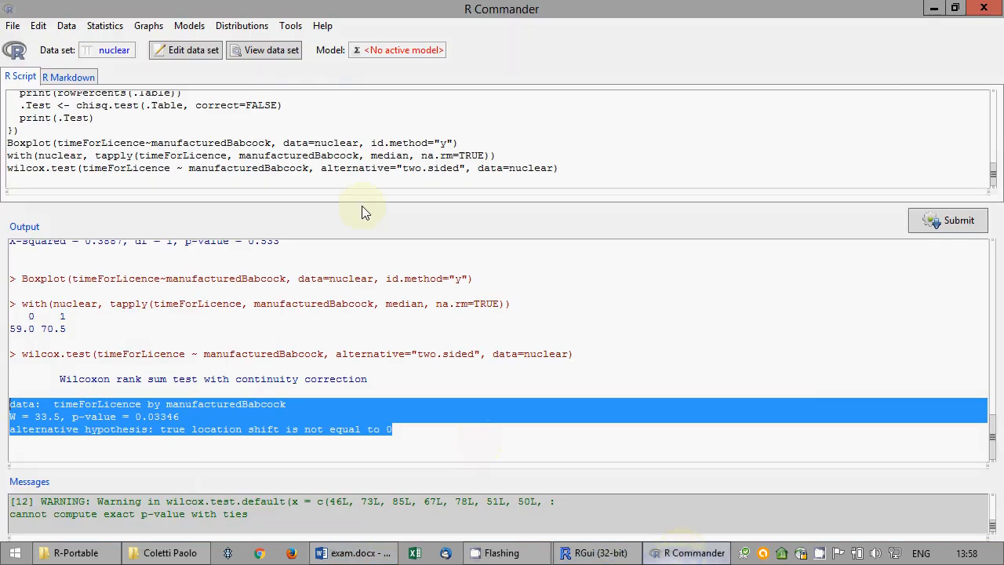
pyautogui.click(404, 162)
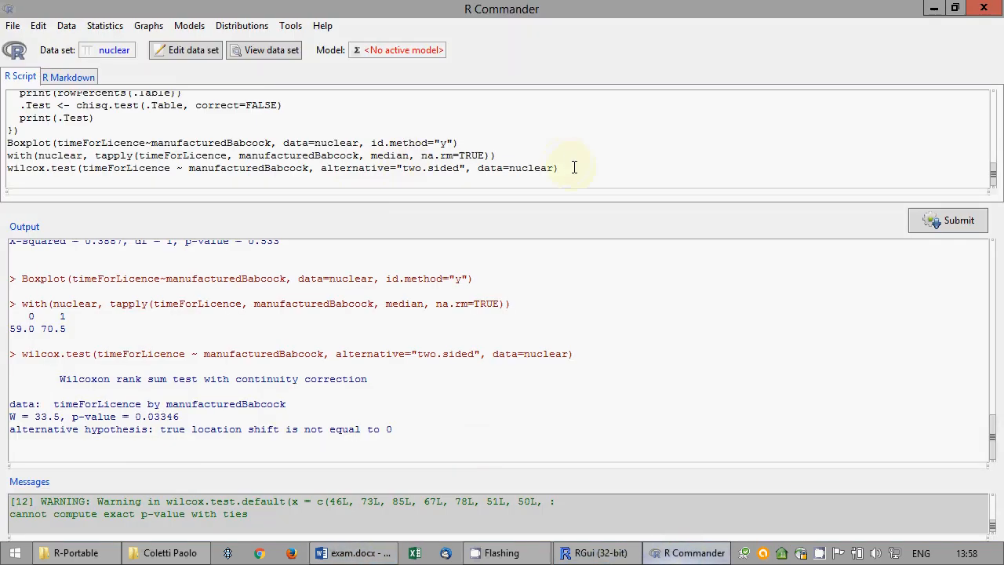
pyautogui.press('Return')
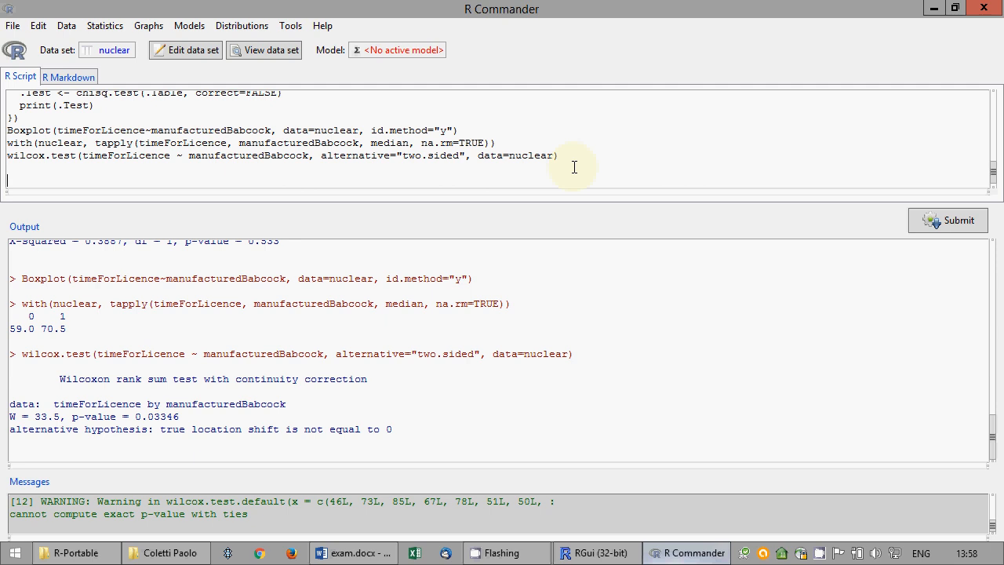
pyautogui.write('abc <- nuclear$cost ** 1.6')
pyautogui.write('[1:20]')
pyautogui.click(387, 183)
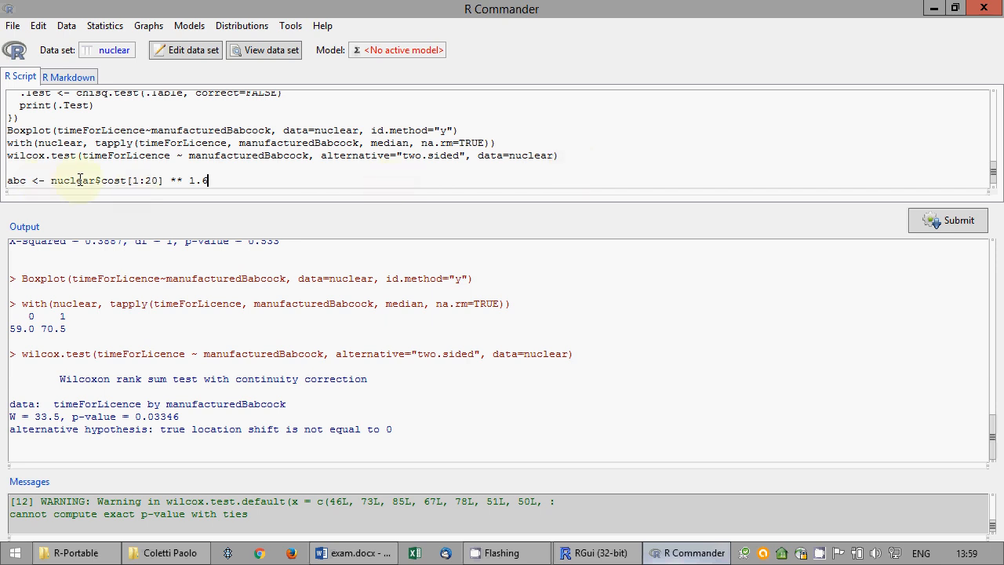
# Run only the expression nuclear$cost[1:20] from the new script line to check the selected cost values.
pyautogui.click(50, 182)
pyautogui.moveTo(51, 182); pyautogui.dragTo(163, 182)
pyautogui.click(950, 227)
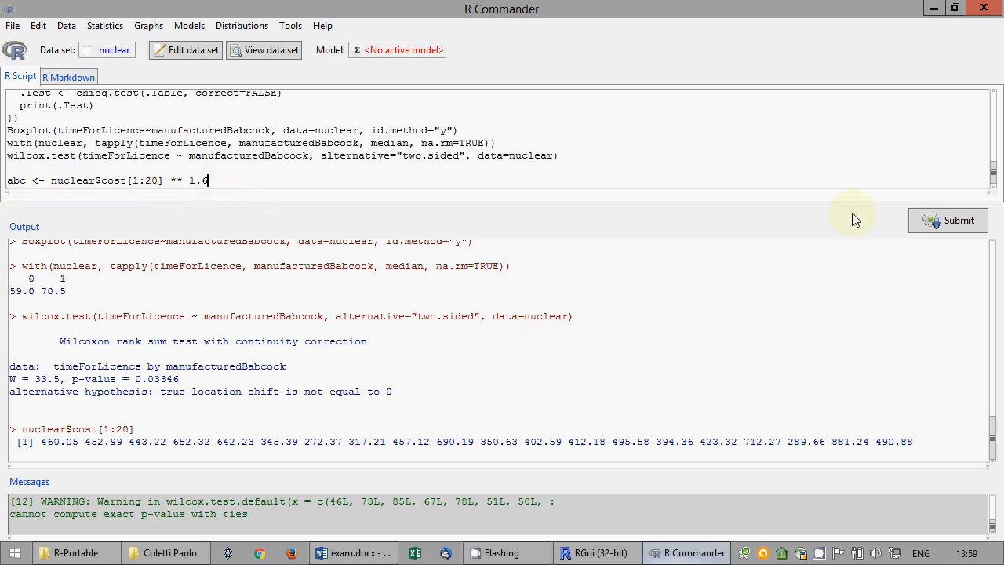
# Run the script line assigning nuclear$cost[1:20] ** 1.6 to abc, and add and run a line printing abc.
pyautogui.click(951, 225)
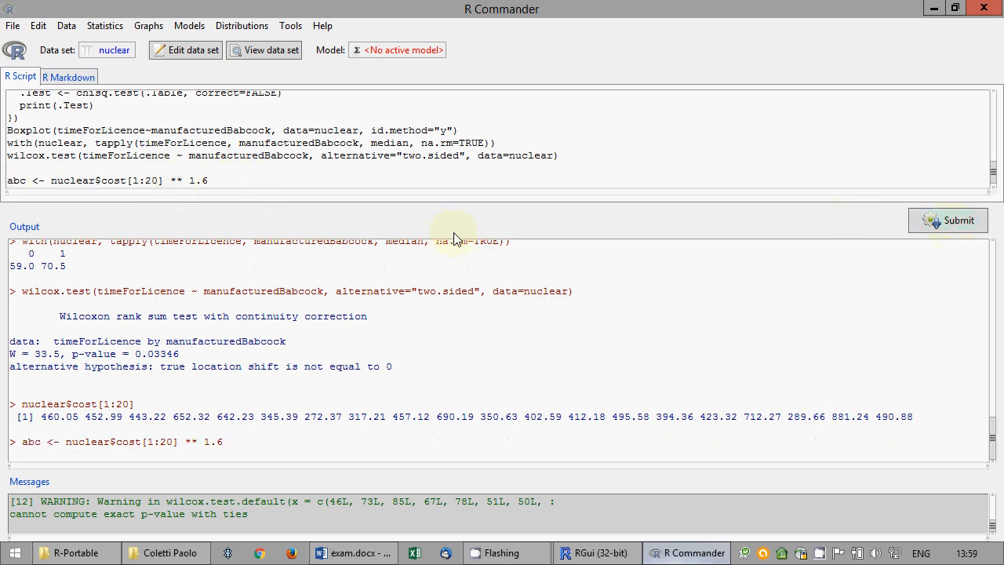
pyautogui.click(266, 179)
pyautogui.press('Return')
pyautogui.write('abc')
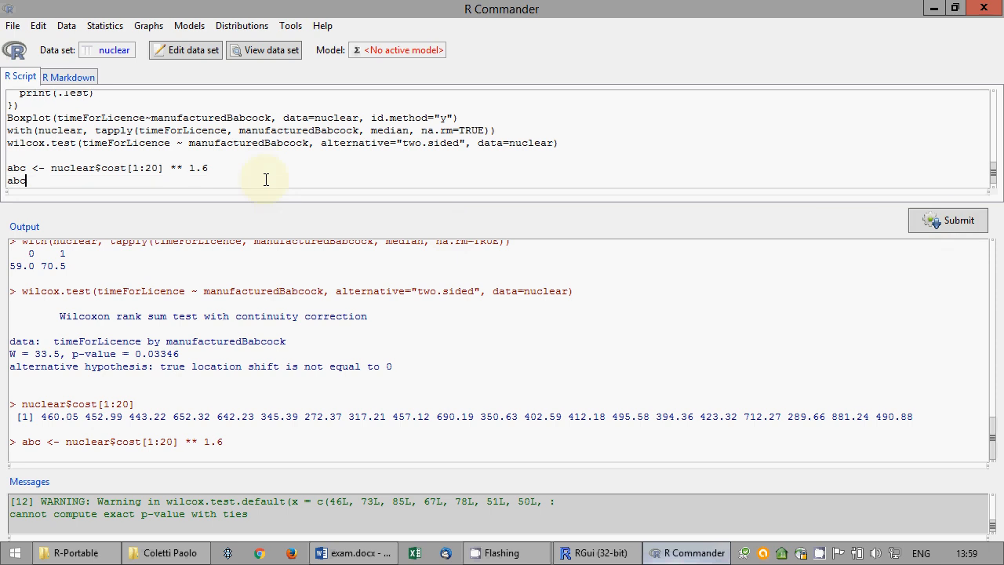
pyautogui.click(950, 223)
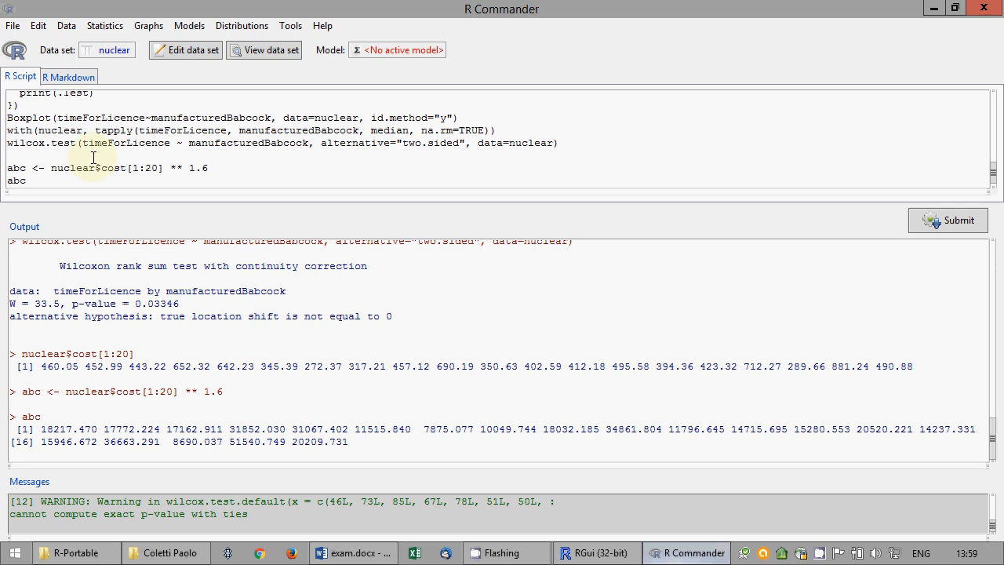
# Set up an export of the active data set without row names or quotes around character values, using tabs as field separator.
pyautogui.click(66, 27)
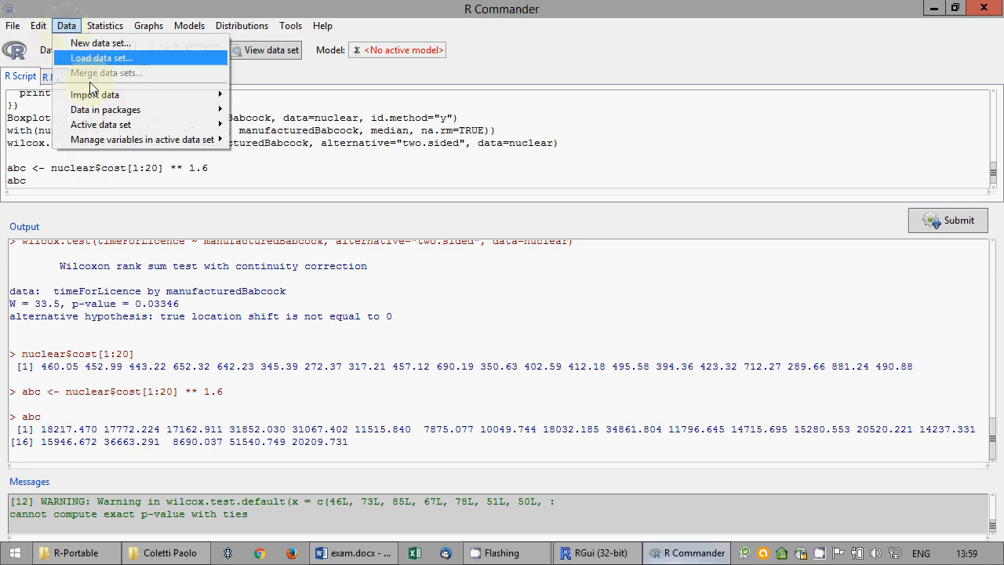
pyautogui.moveTo(100, 134)
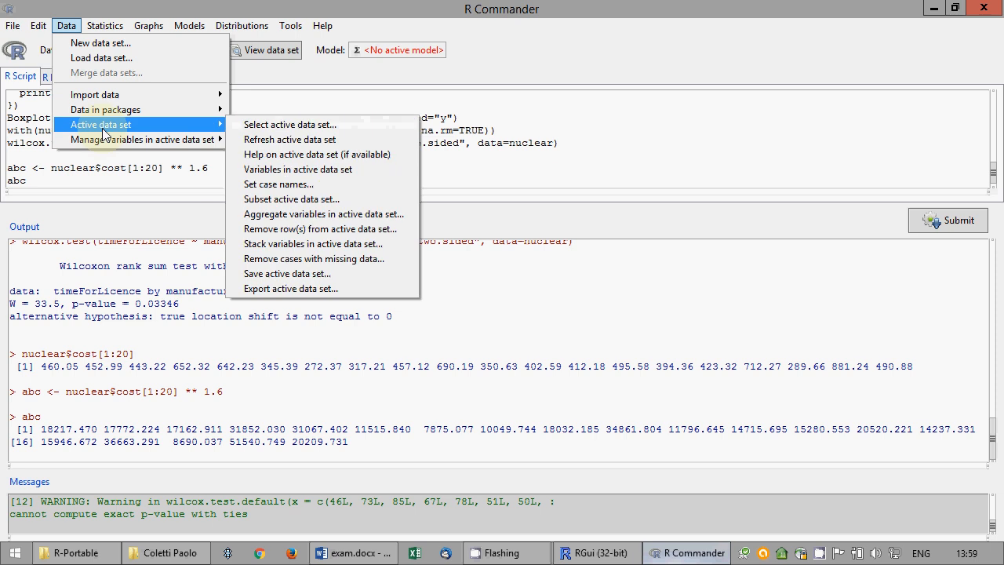
pyautogui.click(289, 286)
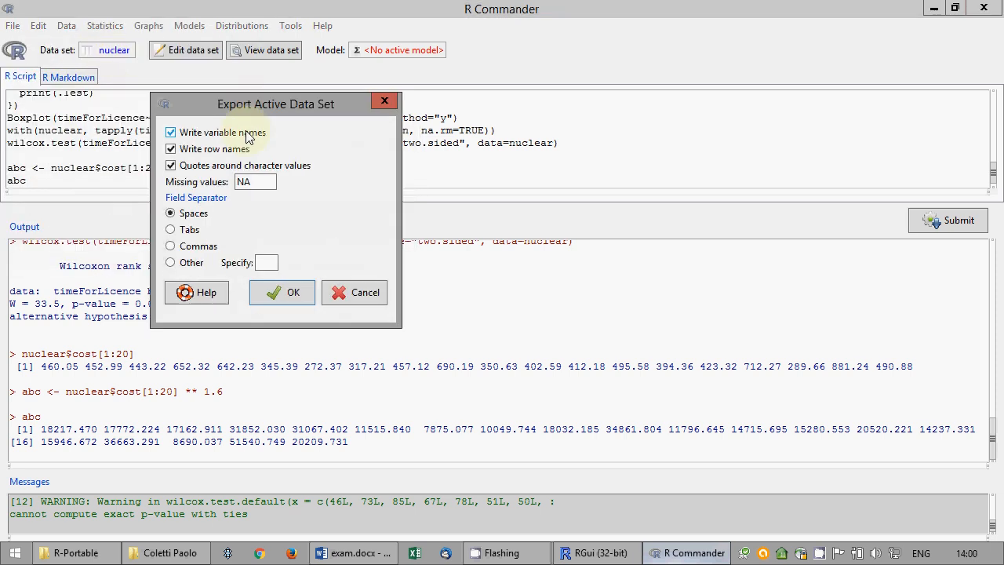
pyautogui.click(211, 168)
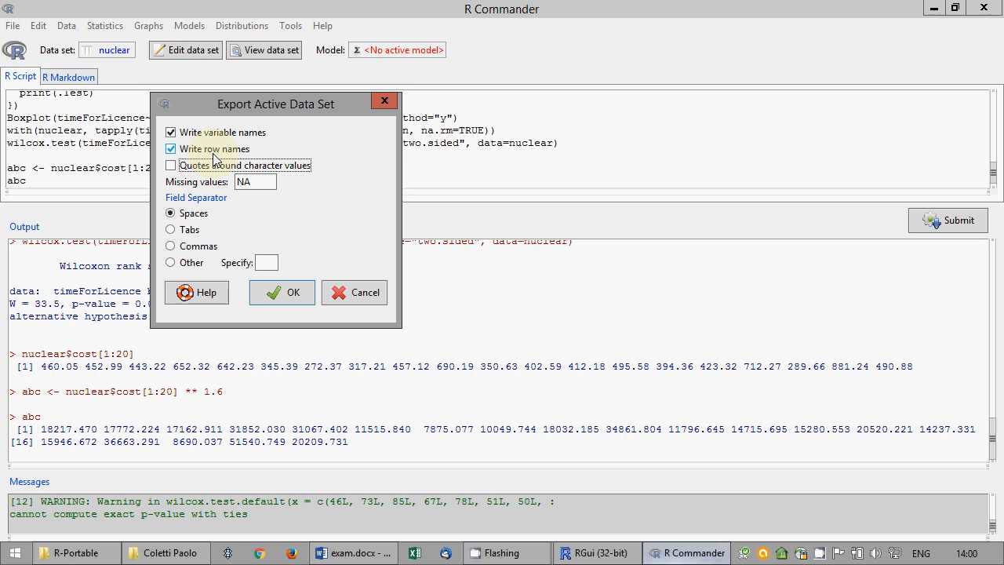
pyautogui.click(214, 151)
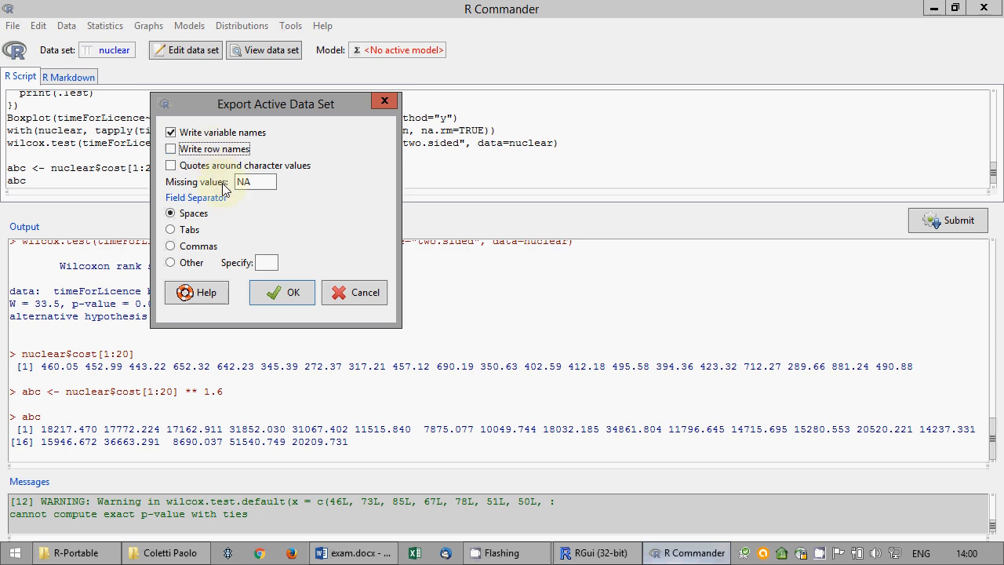
pyautogui.click(187, 229)
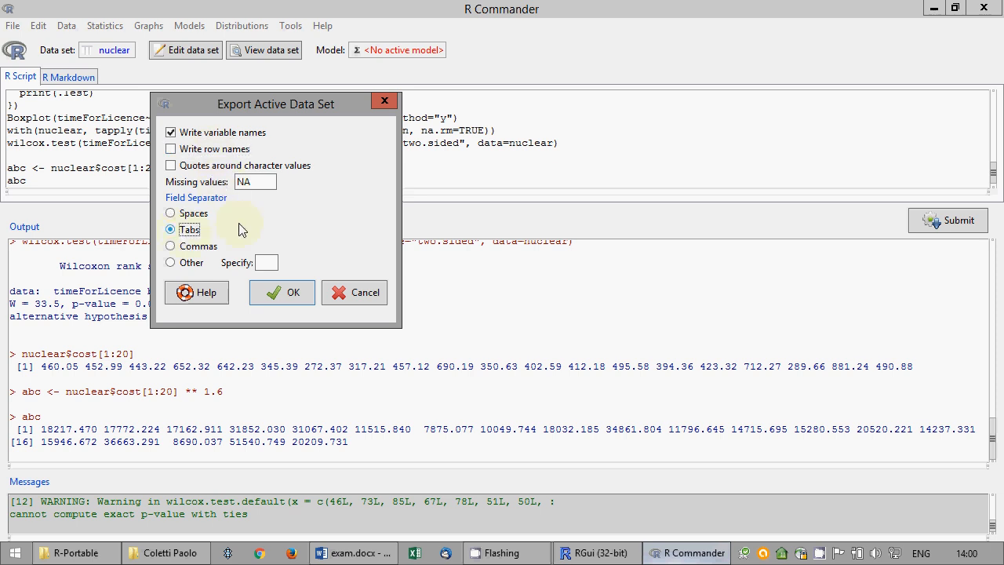
# Accept the export options and save the exported data set as nuclear.txt on the Desktop.
pyautogui.click(286, 292)
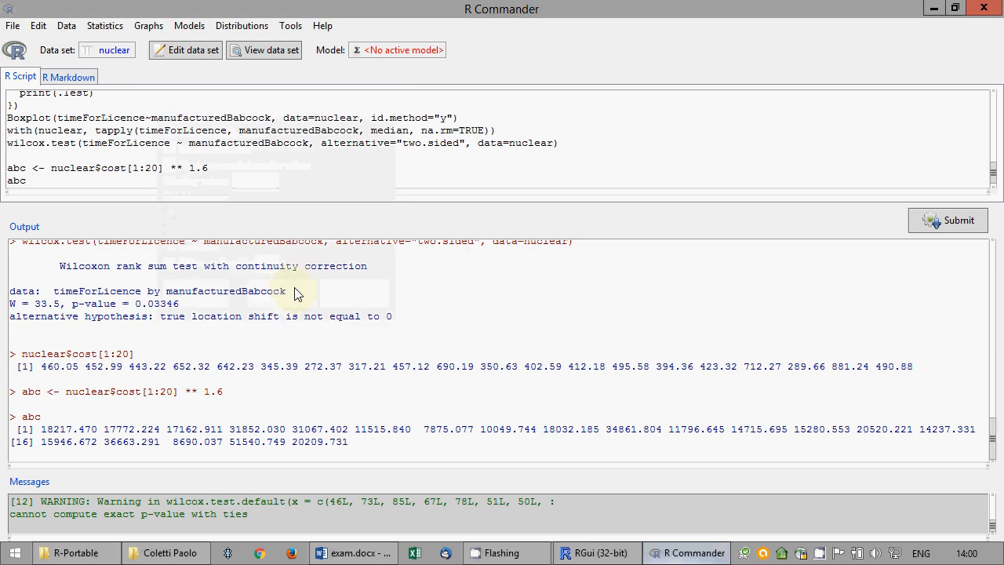
pyautogui.moveTo(201, 235); pyautogui.dragTo(207, 137)
pyautogui.click(39, 209)
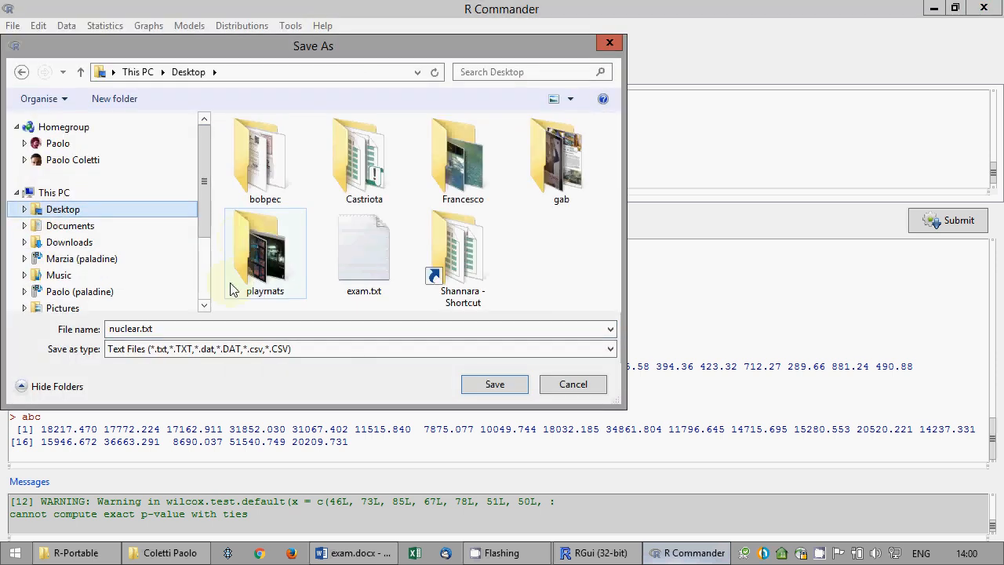
pyautogui.click(495, 384)
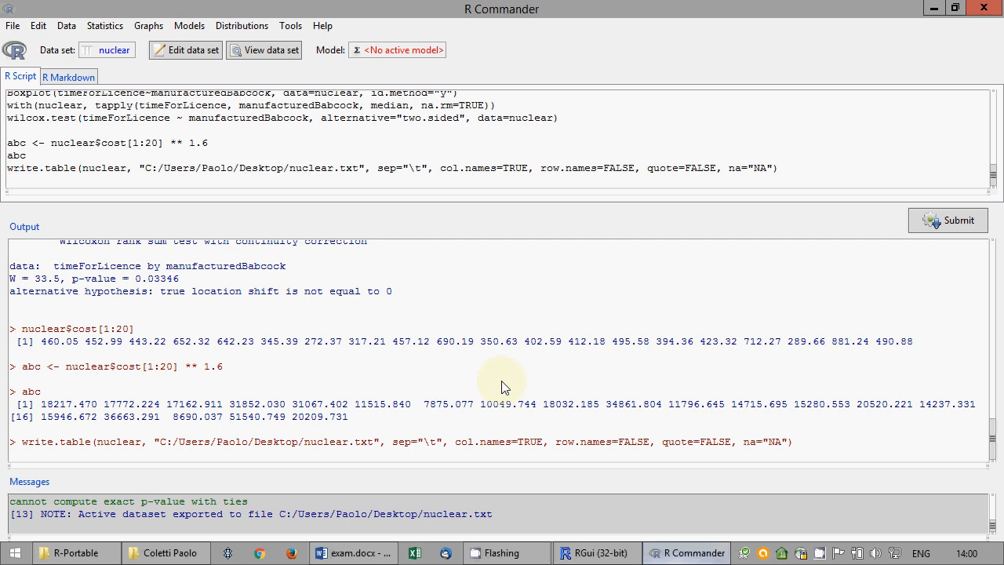
# Set up a subset of the active data set with the subset expression date<1970.
pyautogui.click(66, 25)
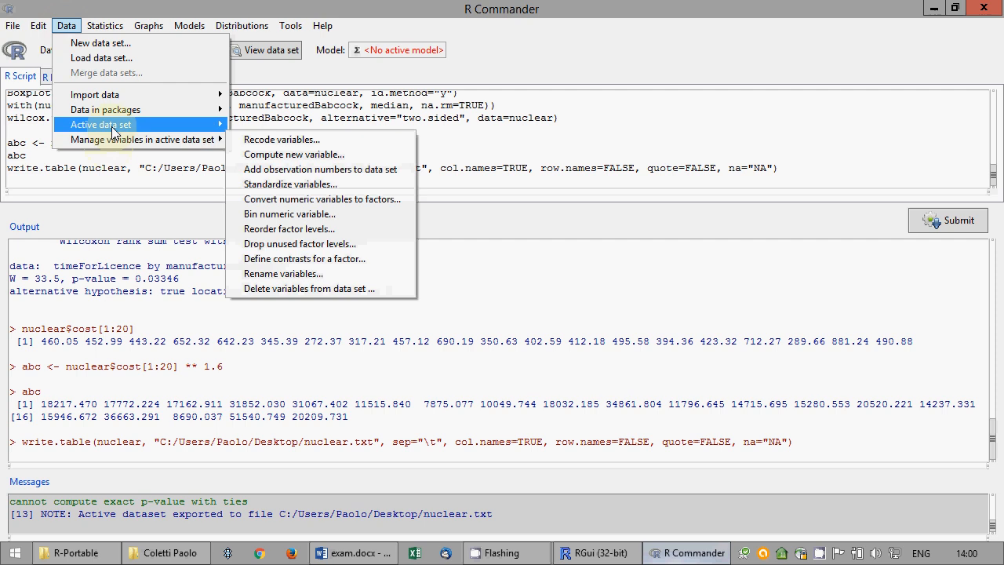
pyautogui.moveTo(181, 124)
pyautogui.click(311, 127)
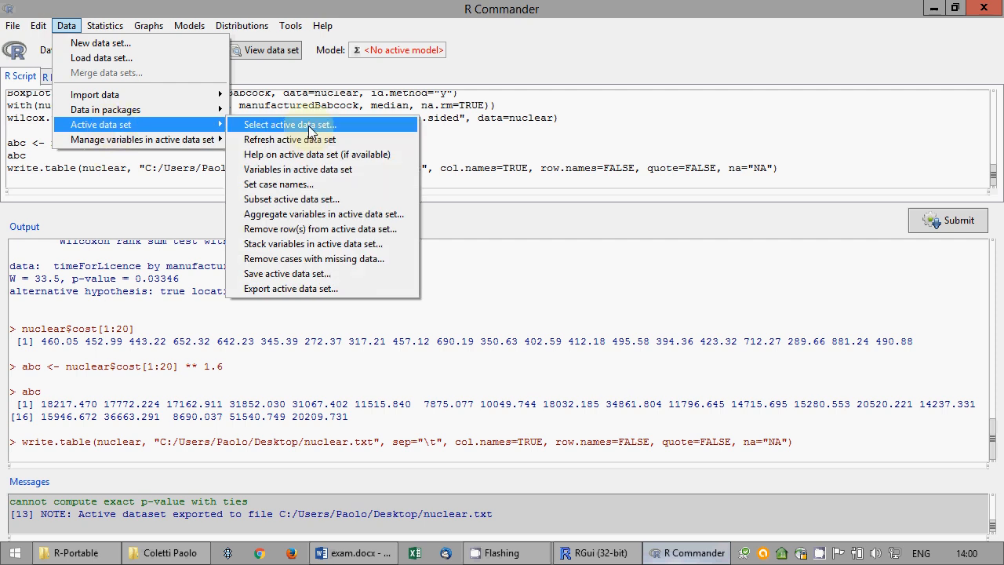
pyautogui.click(320, 198)
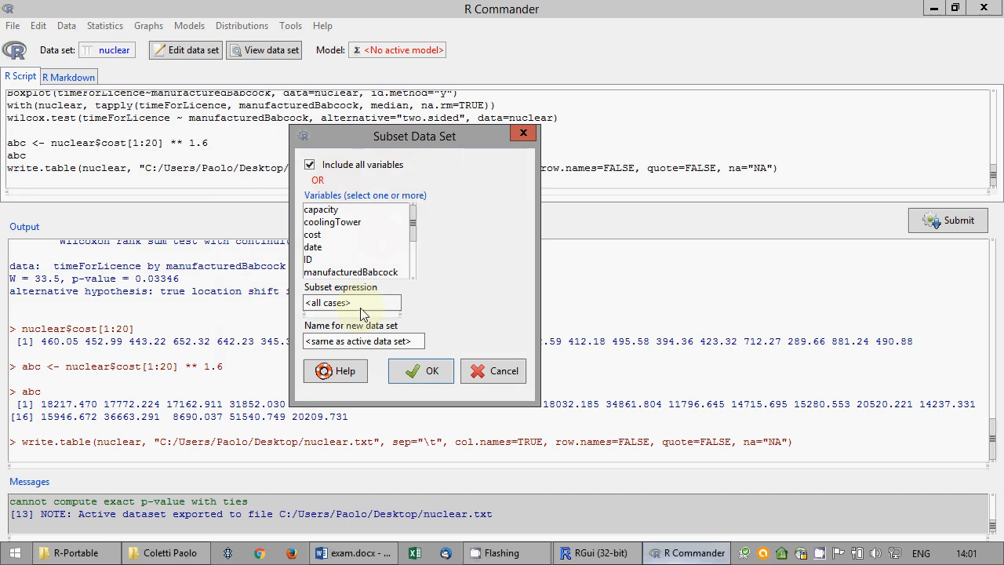
pyautogui.moveTo(363, 313); pyautogui.dragTo(278, 296)
pyautogui.press('BackSpace')
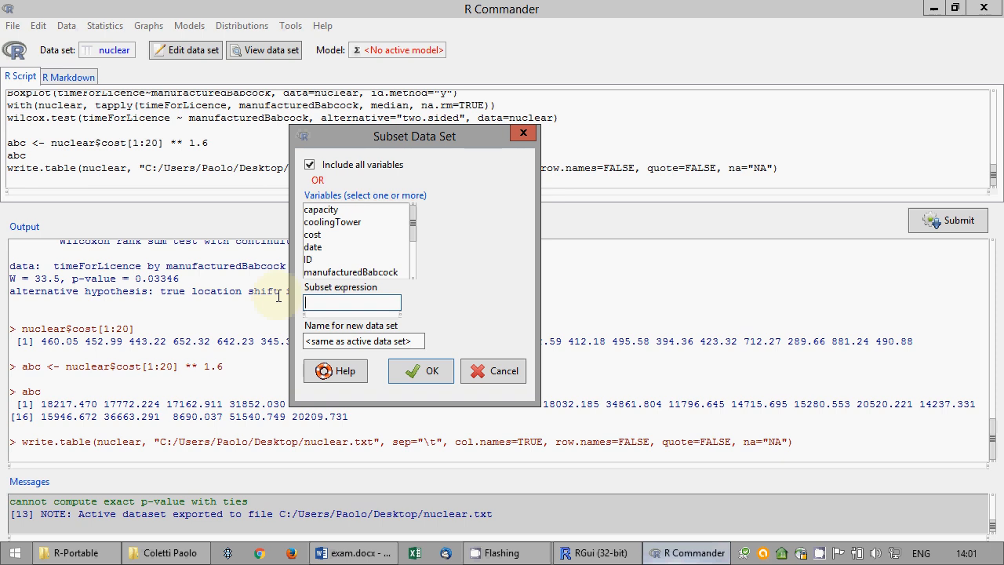
pyautogui.write('date<1970')
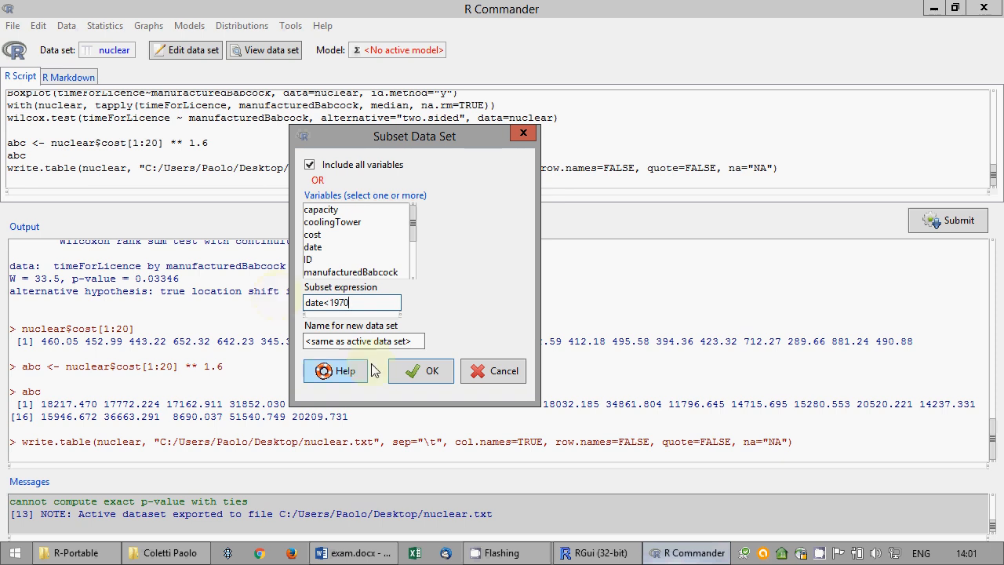
# Name the new data set nuclear2 and create the subset.
pyautogui.moveTo(417, 342); pyautogui.dragTo(294, 345)
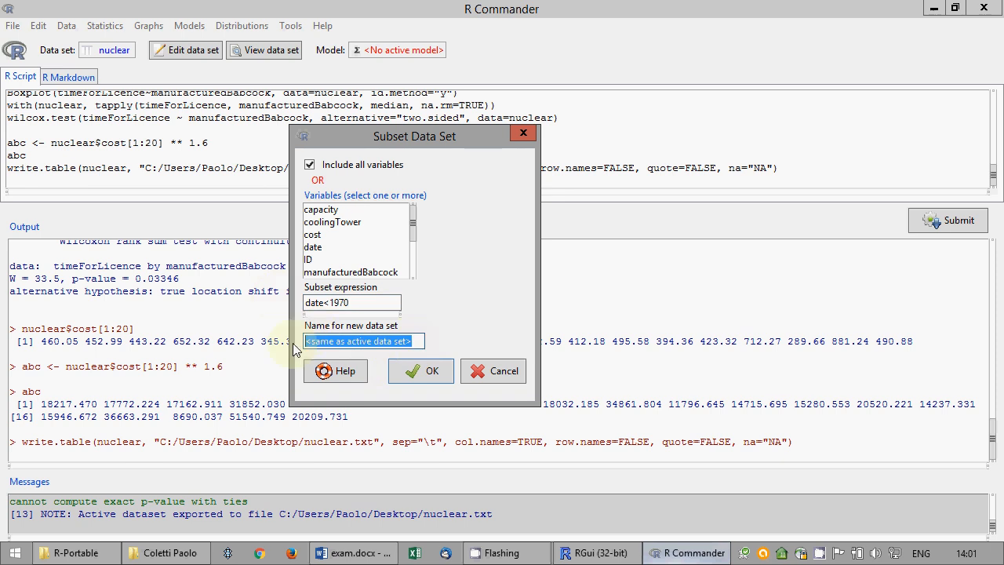
pyautogui.write('nuclear2')
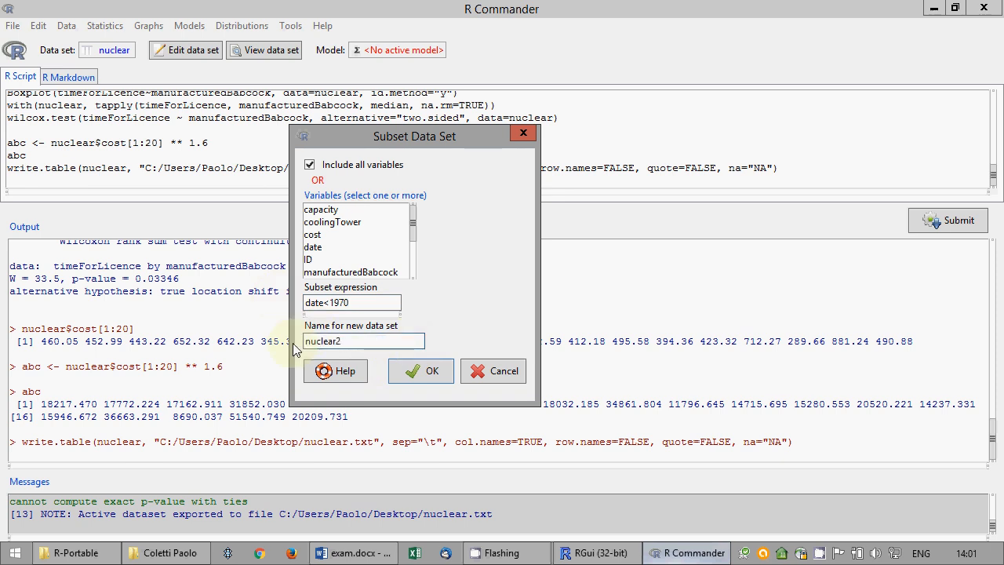
pyautogui.click(419, 374)
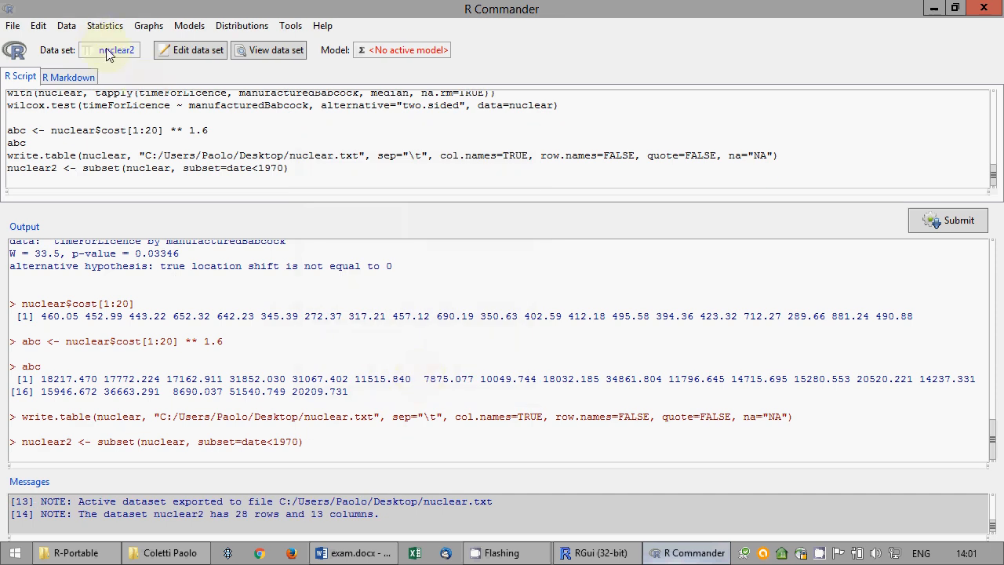
# View the rows of the nuclear2 data set to check the dates, and close the viewer.
pyautogui.click(273, 50)
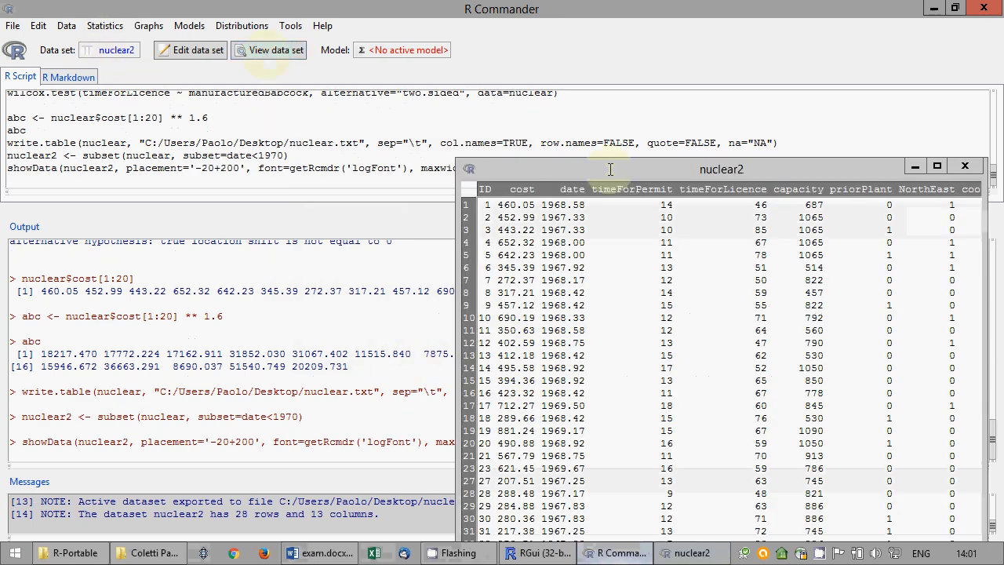
pyautogui.moveTo(611, 169); pyautogui.dragTo(433, 62)
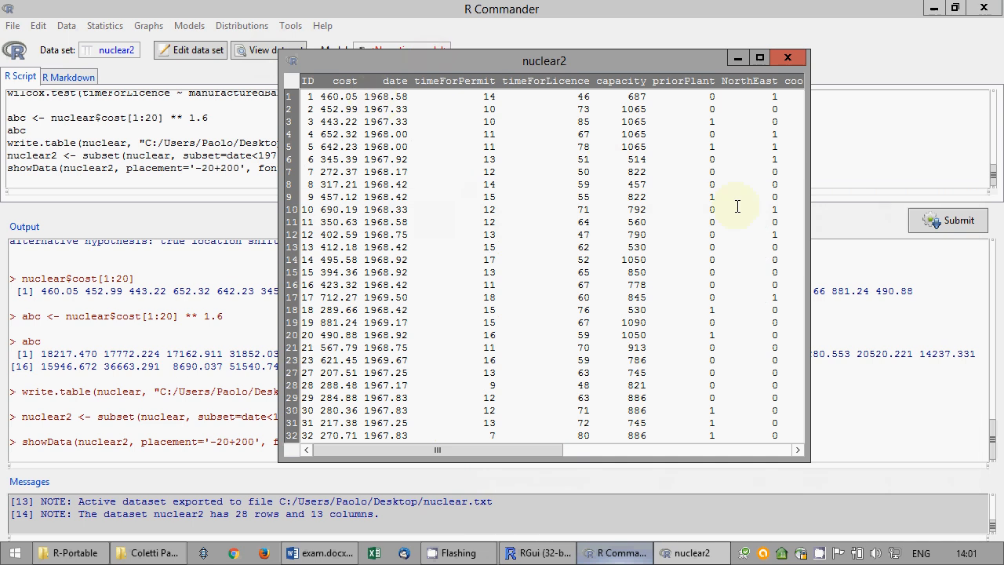
pyautogui.click(788, 58)
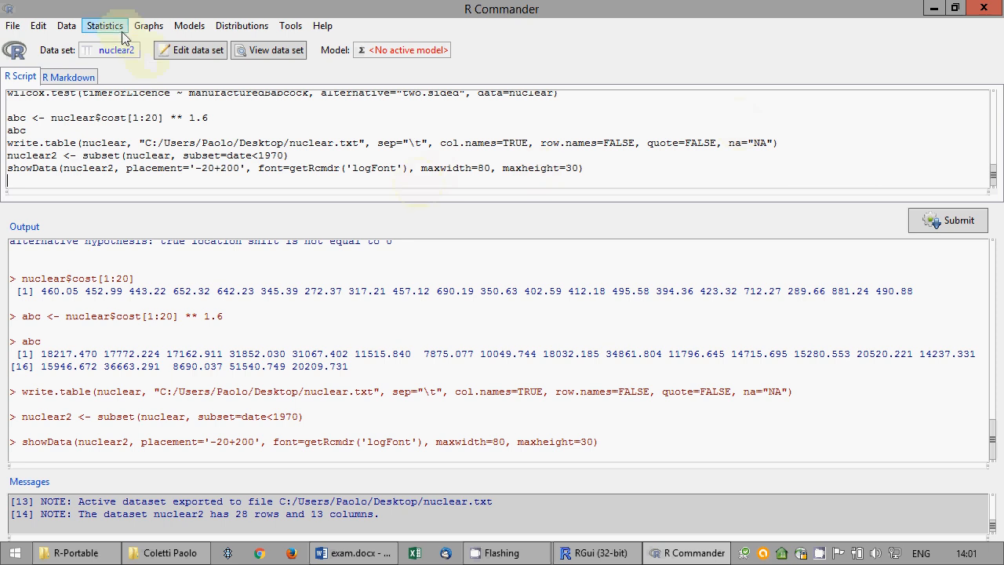
# Switch to exam.docx in Word and add the line "built before 1970" below the Wilcoxon test conclusion.
pyautogui.click(353, 552)
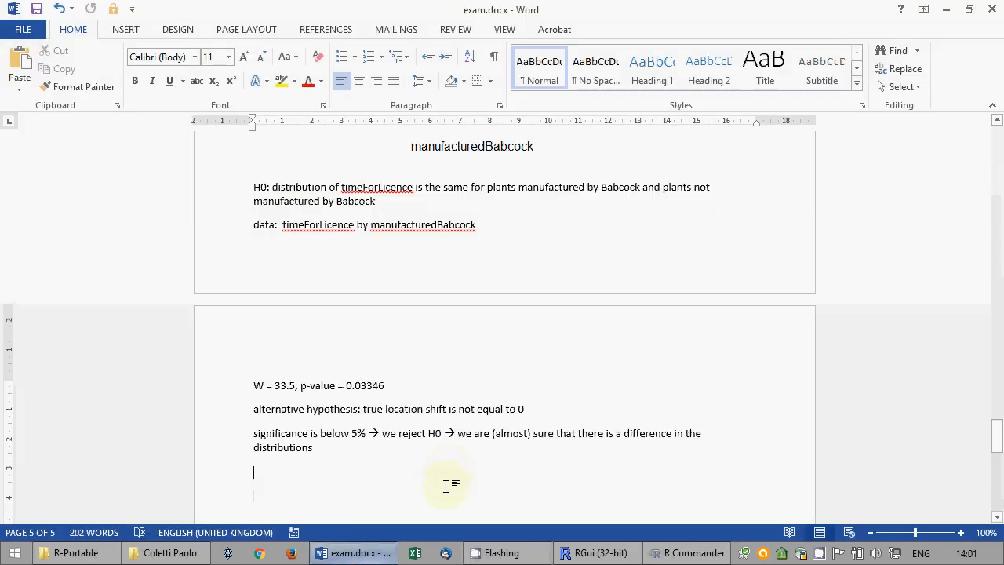
pyautogui.press('Return')
pyautogui.write('buil')
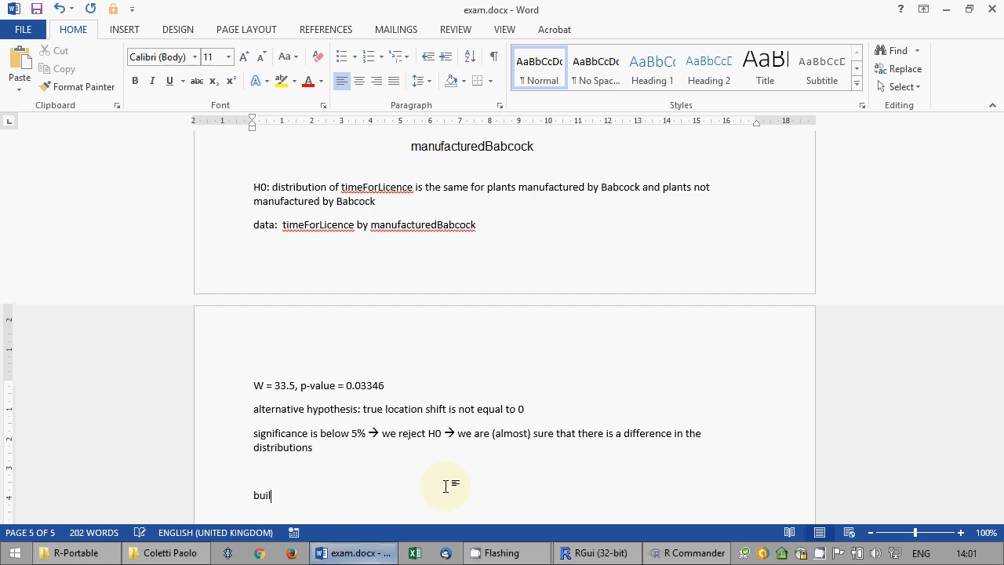
pyautogui.write('t before 1970')
pyautogui.press('Return')
# Write the question "linear correlation between cost and capacity ?" on the next line.
pyautogui.write('correlation')
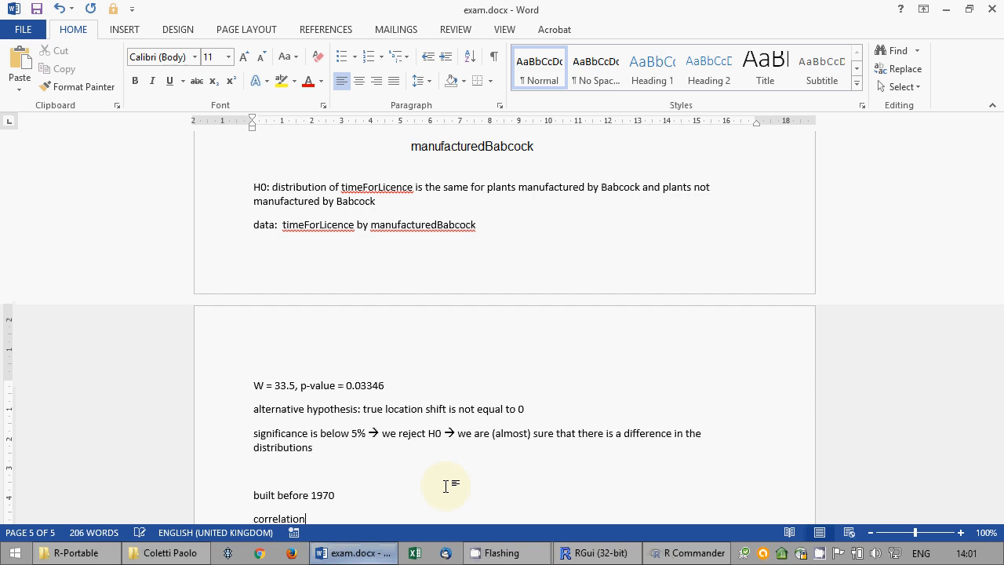
pyautogui.write('linear ')
pyautogui.write(' between ')
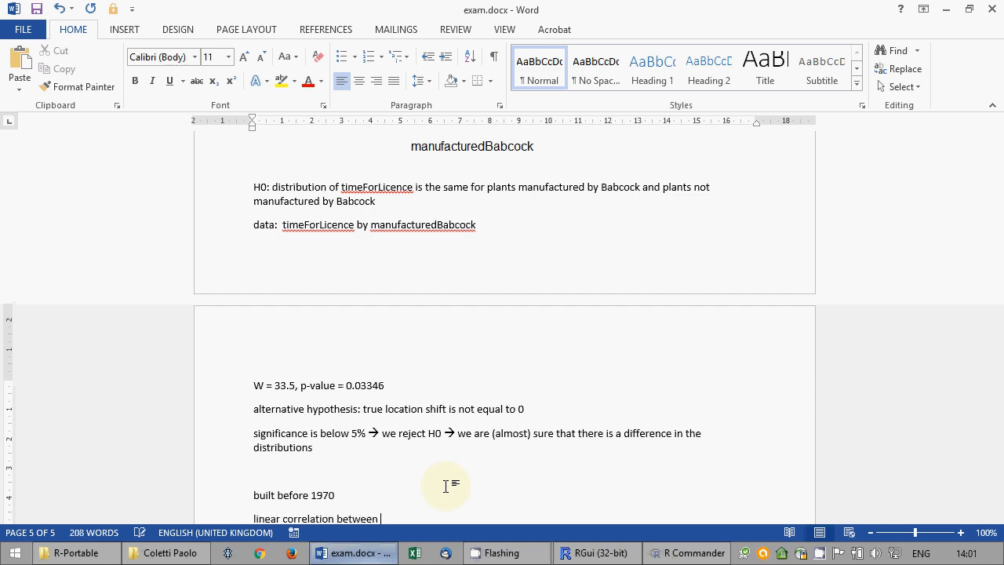
pyautogui.write('cost and capacity ?')
pyautogui.press('Return')
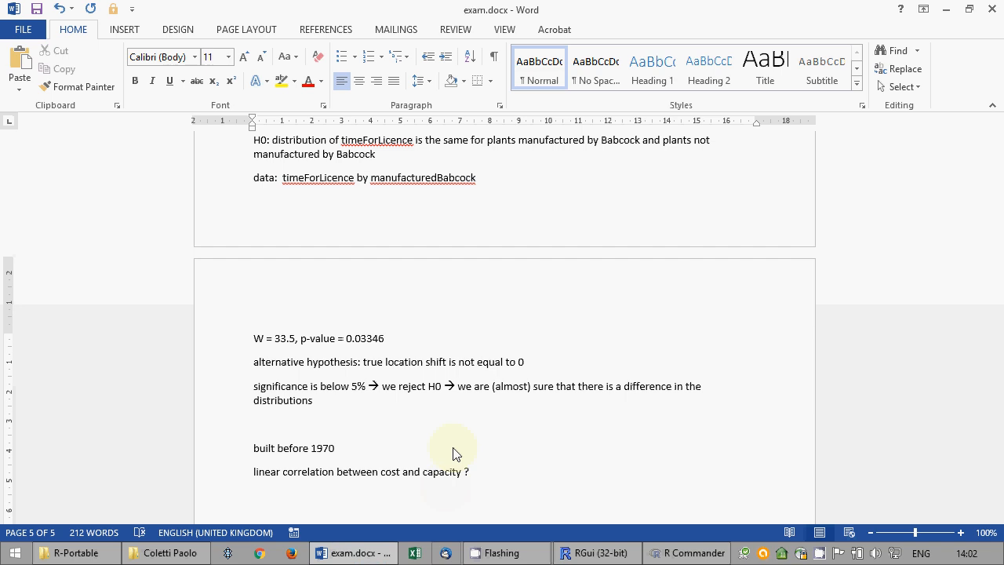
# Add the null hypothesis line "H0: Pearson correlation on the population is 0" under the question.
pyautogui.write('H0: ')
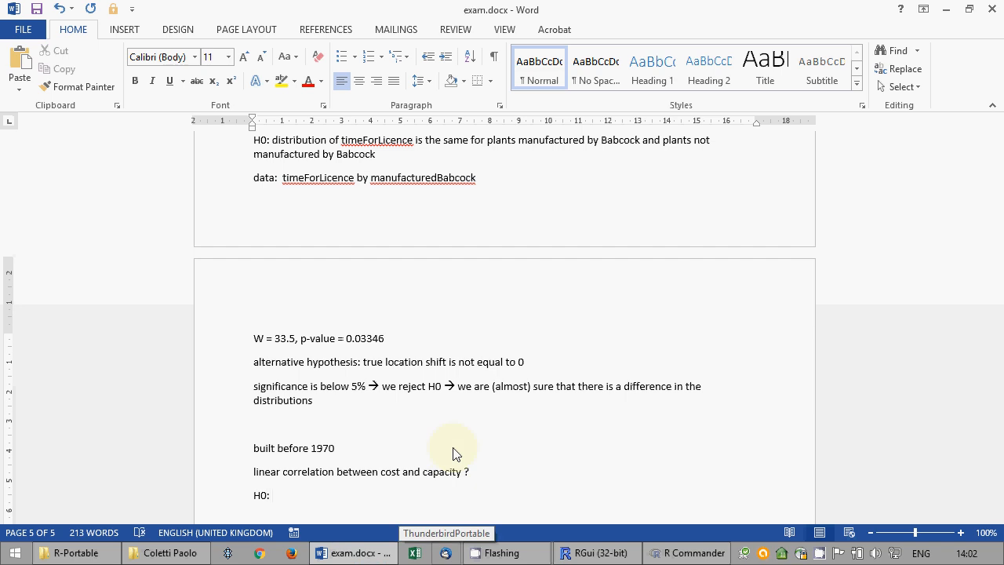
pyautogui.write('Pearson c')
pyautogui.write('orrela')
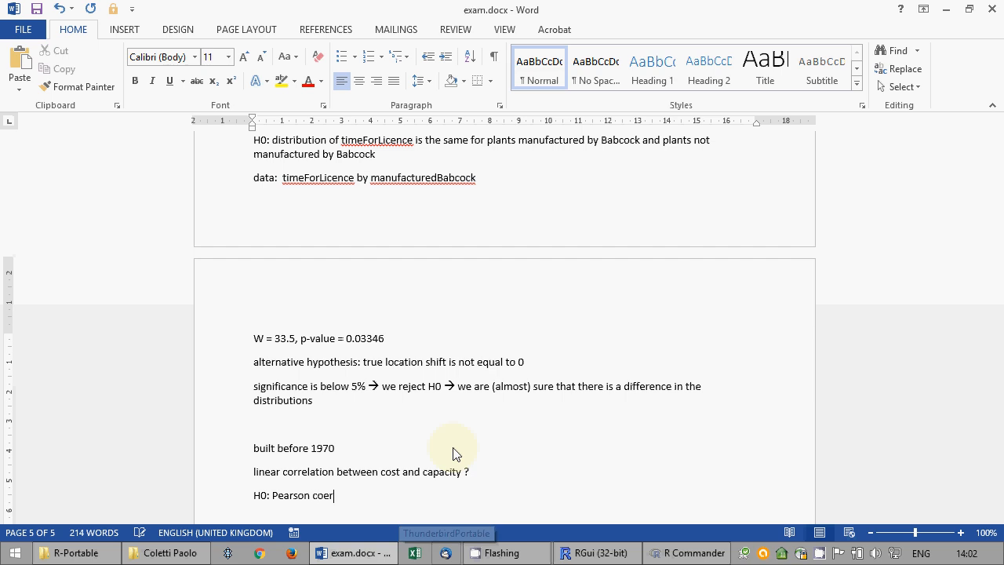
pyautogui.write('tio')
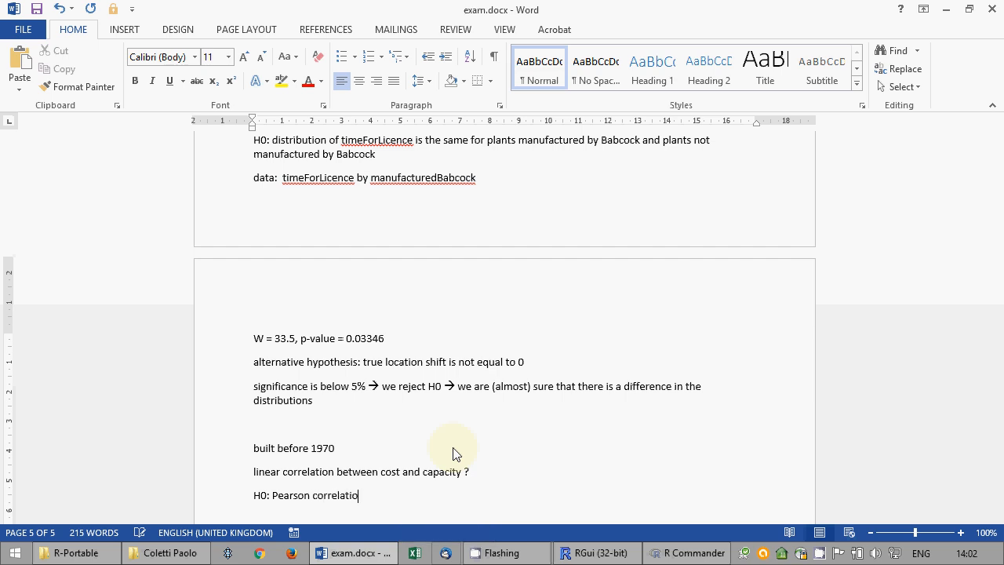
pyautogui.write('n on the population is 0')
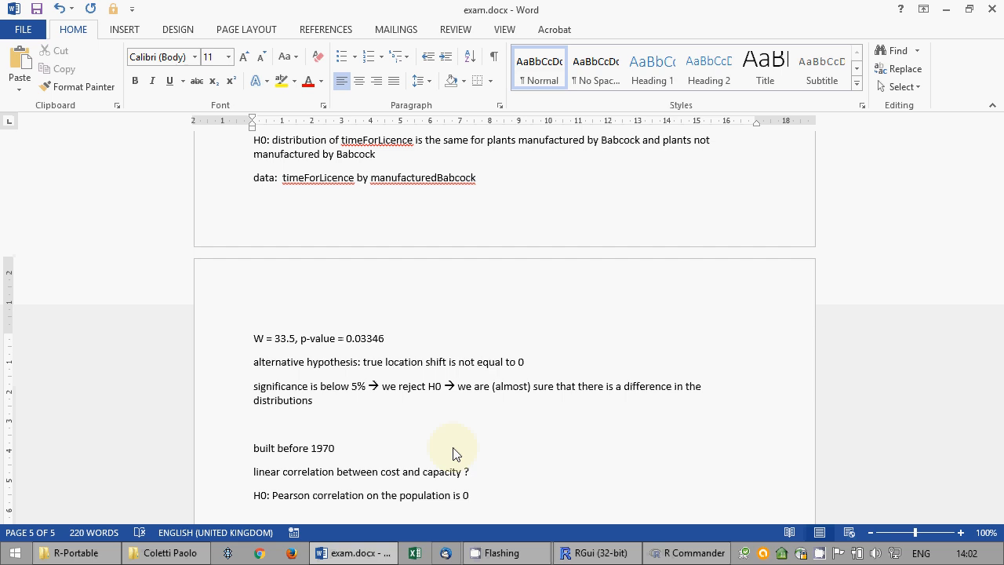
pyautogui.press('Return')
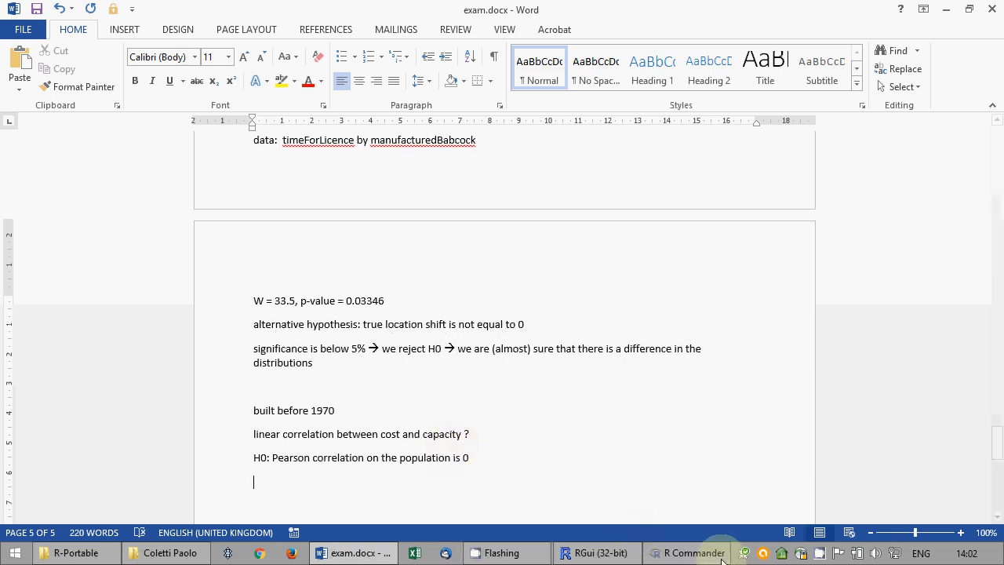
# Switch to R Commander and run a two-sided Pearson product-moment correlation test on capacity and cost in nuclear2.
pyautogui.click(722, 558)
pyautogui.click(105, 26)
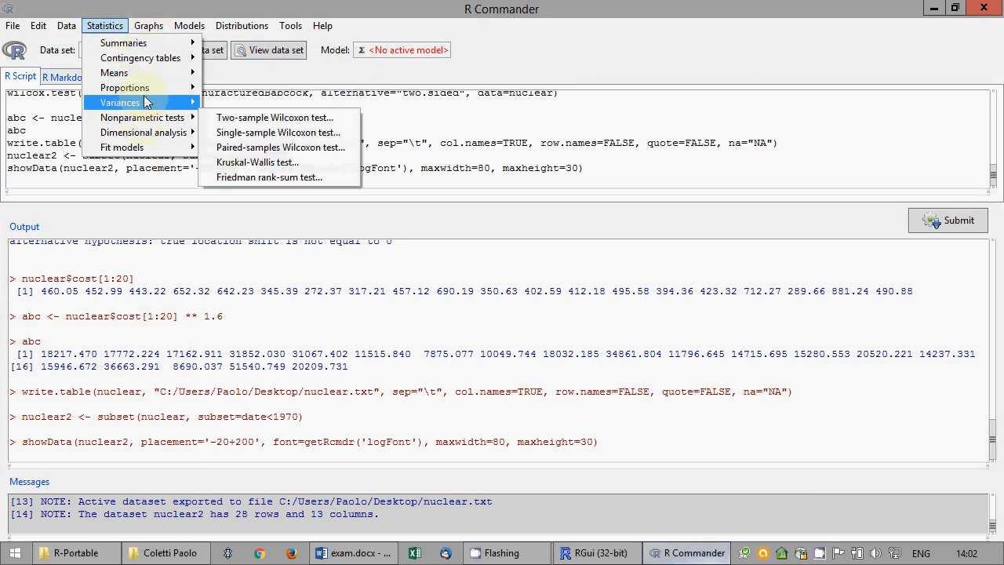
pyautogui.moveTo(145, 58)
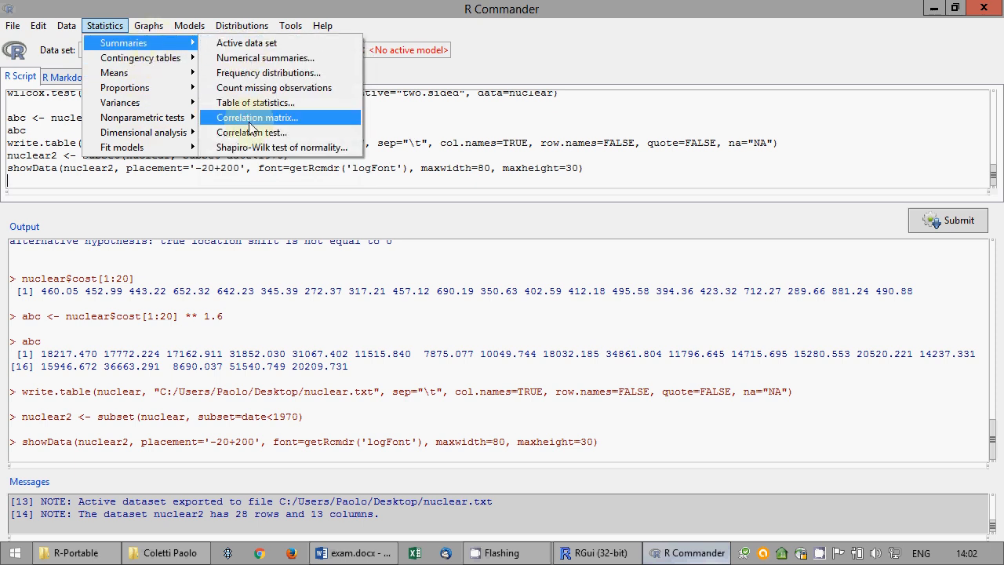
pyautogui.click(253, 132)
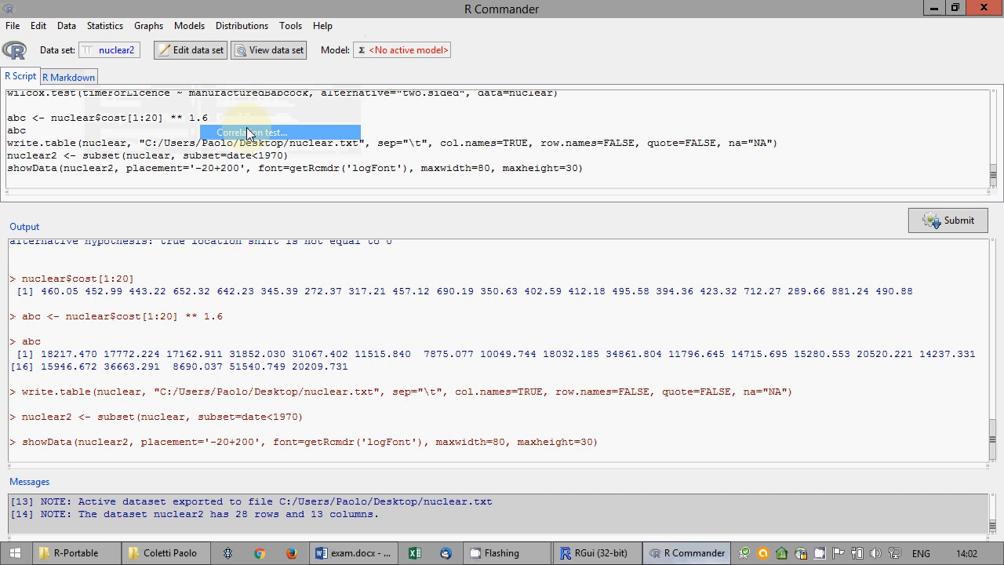
pyautogui.click(40, 107)
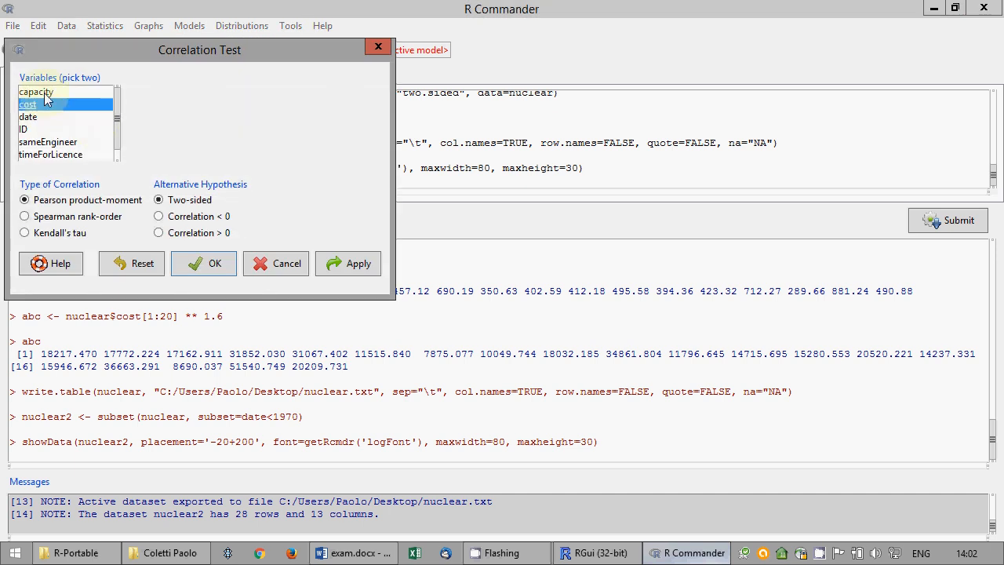
pyautogui.click(45, 94)
pyautogui.keyDown('ctrl'); pyautogui.click(44, 107); pyautogui.keyUp('ctrl')
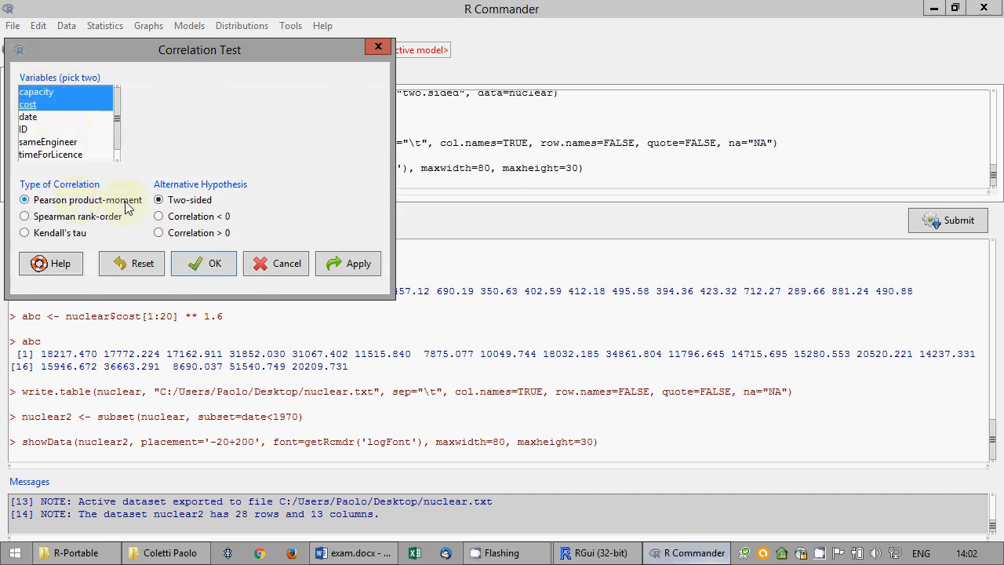
pyautogui.click(200, 264)
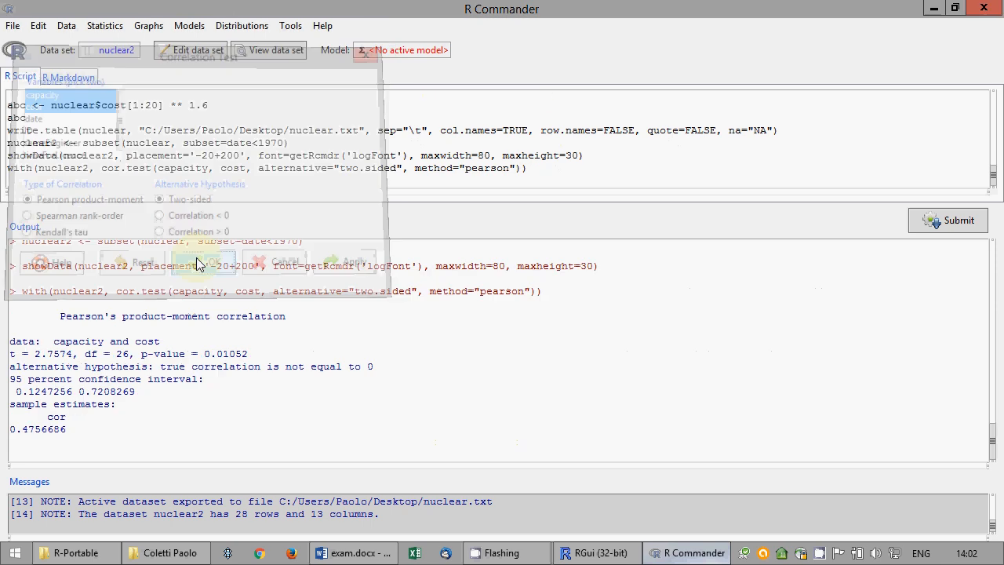
# Try to copy the Pearson correlation test output into exam.docx below the H0 line.
pyautogui.moveTo(87, 446); pyautogui.dragTo(2, 321)
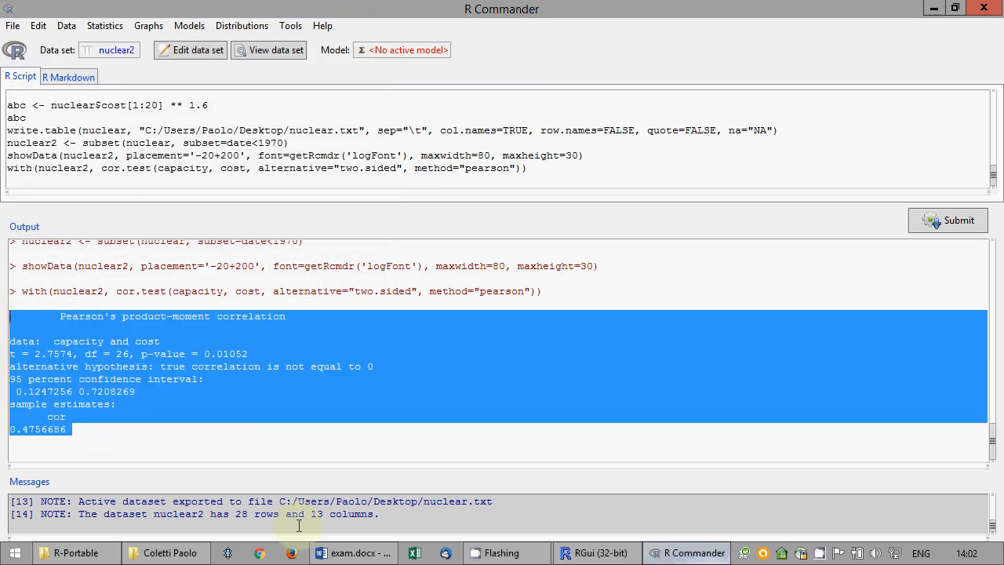
pyautogui.click(353, 553)
pyautogui.hotkey('ctrl', 'v')
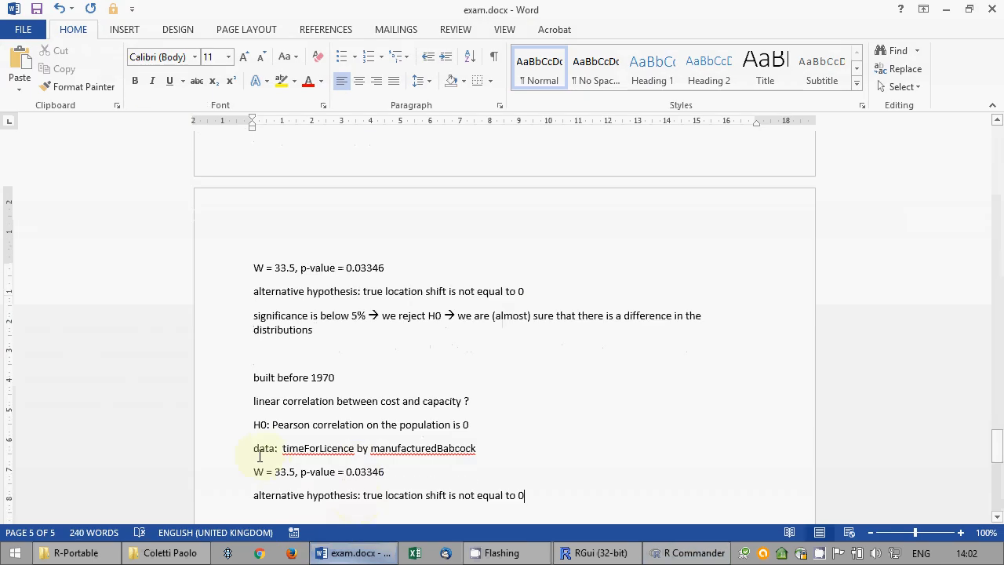
# Delete the wrongly pasted "data: timeForLicence by manufacturedBabcock" and "alternative hypothesis" lines below the Pearson H0 line.
pyautogui.scroll(-1, 224, 358)
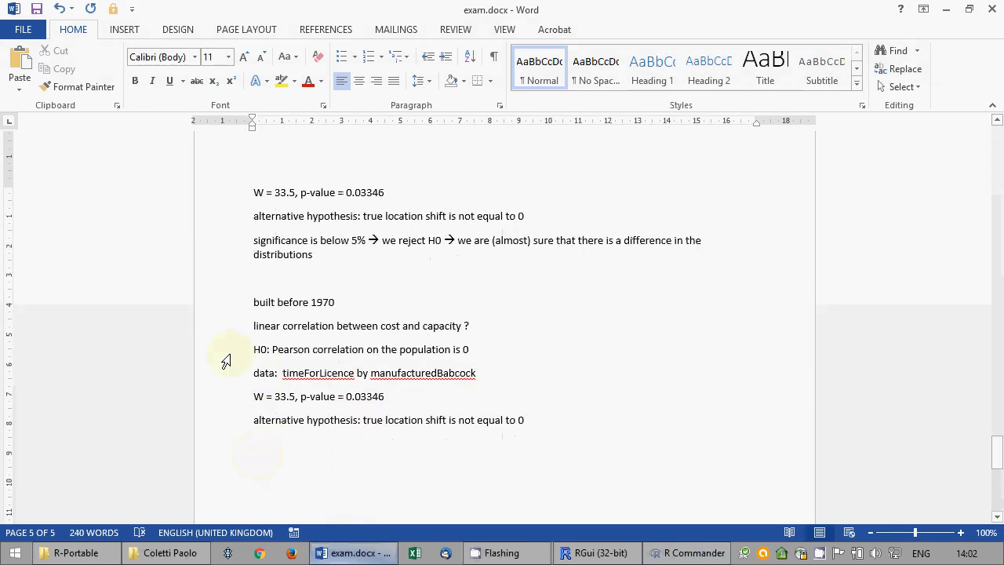
pyautogui.click(218, 375)
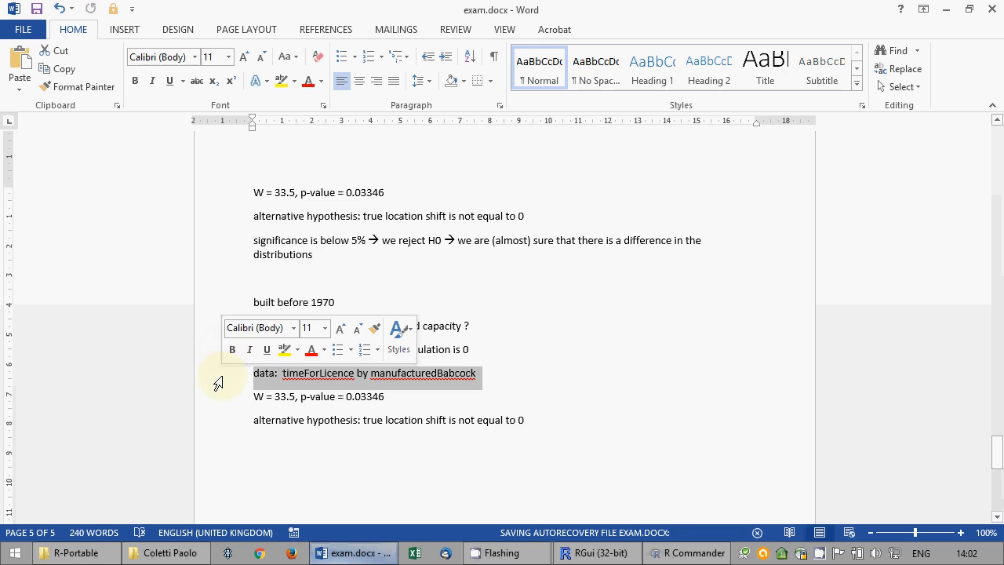
pyautogui.press('Delete')
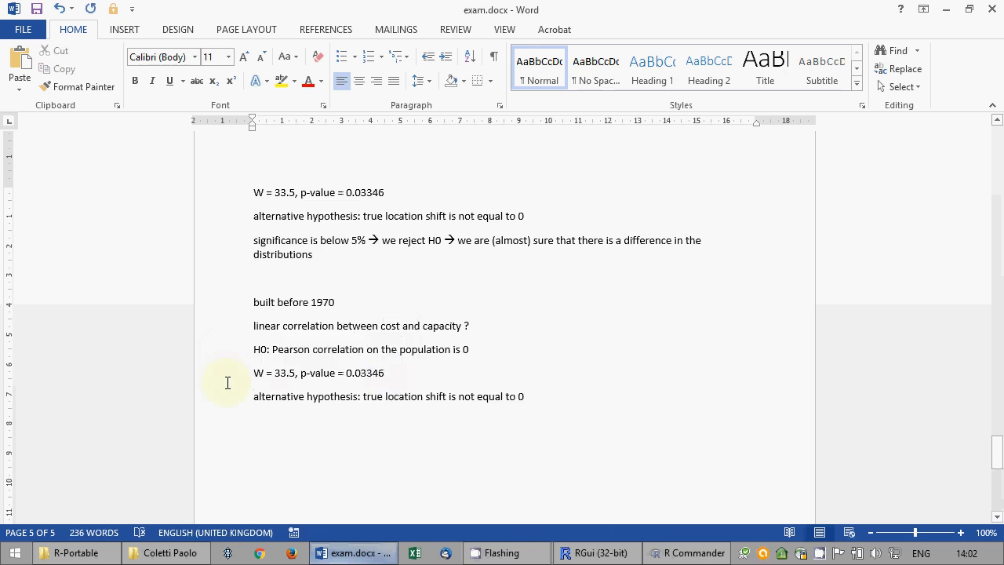
pyautogui.scroll(-2, 233, 402)
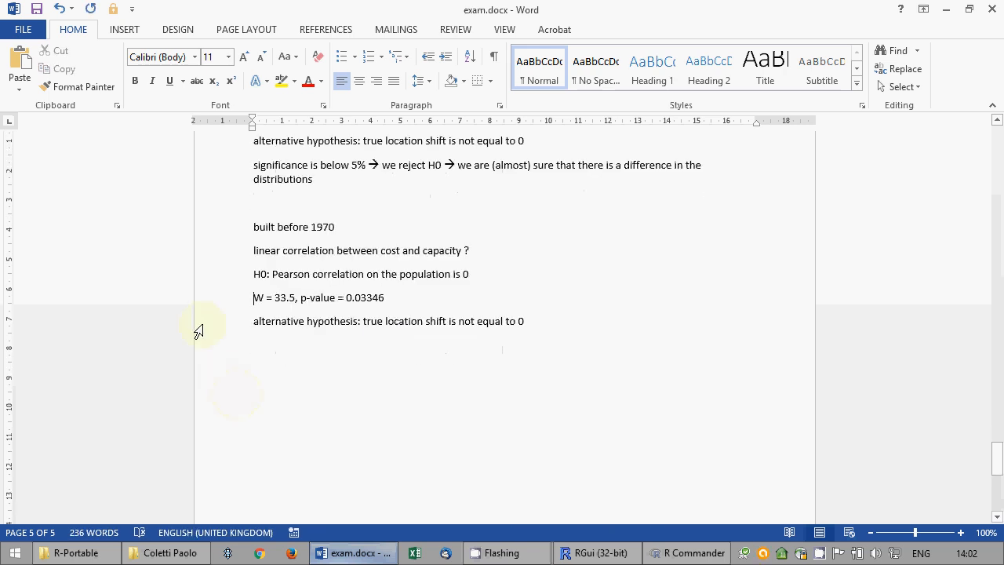
pyautogui.click(238, 322)
pyautogui.press('Delete')
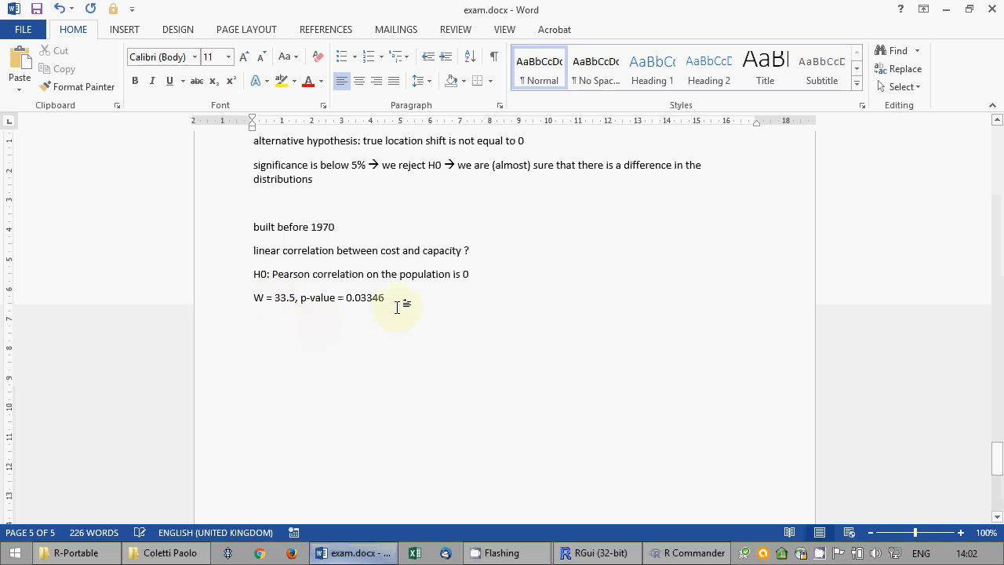
# Switch to R Commander and try to undo the accidental overwrite of the correlation test output.
pyautogui.click(688, 552)
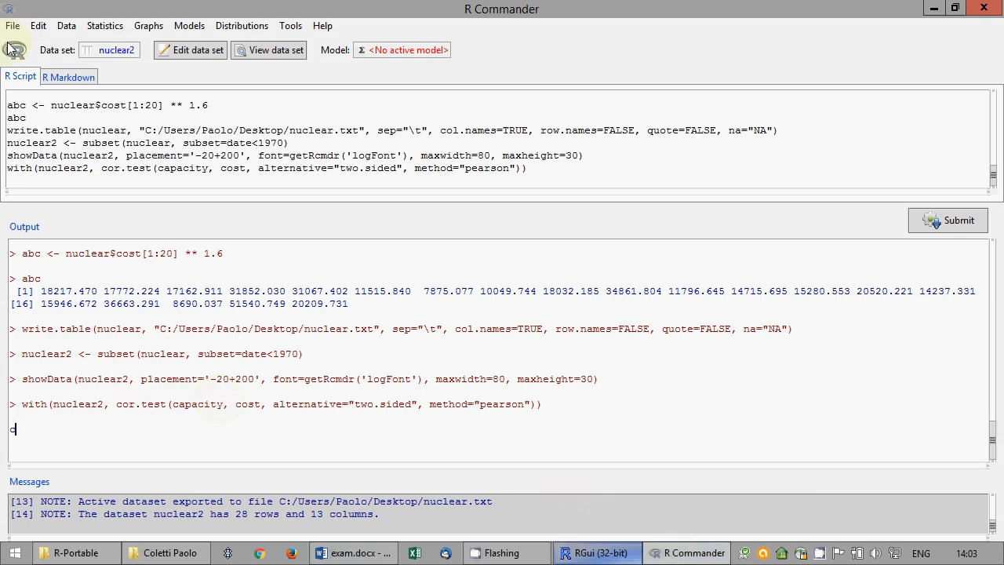
pyautogui.click(38, 26)
pyautogui.click(57, 325)
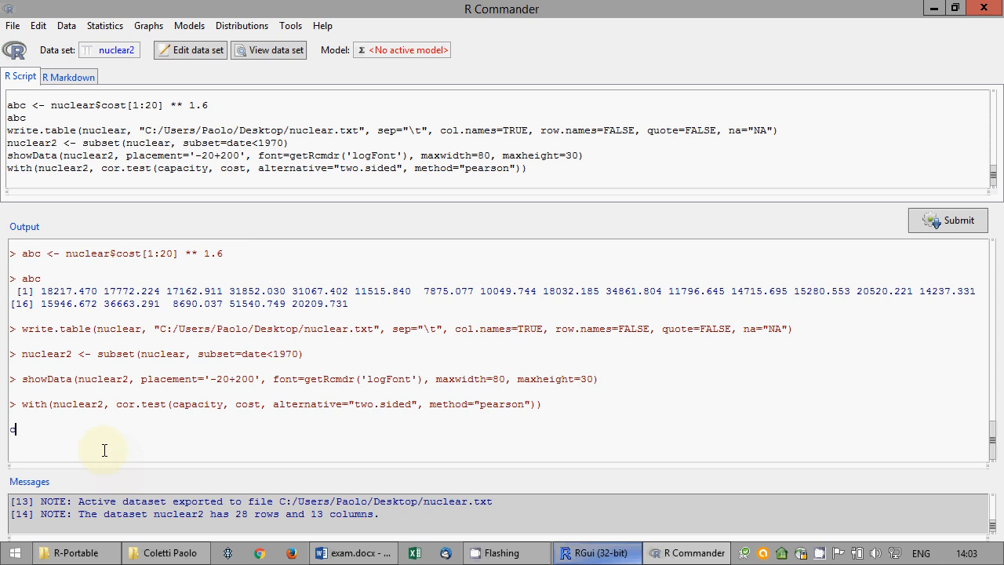
# Switch back to exam.docx and delete the leftover "W = 33.5, p-value = 0.03346" line below the Pearson H0 line.
pyautogui.click(353, 552)
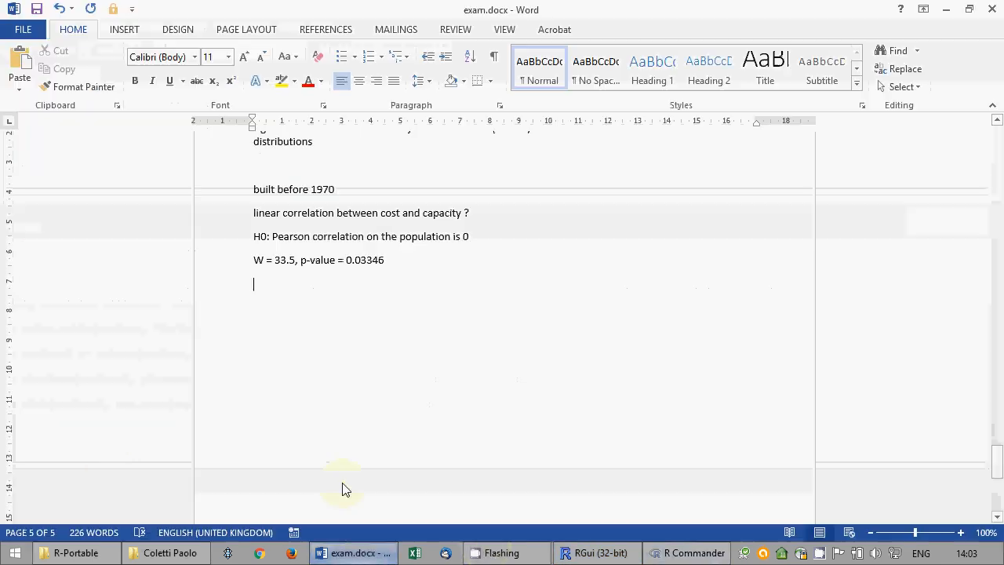
pyautogui.click(375, 325)
pyautogui.moveTo(225, 257); pyautogui.dragTo(224, 248)
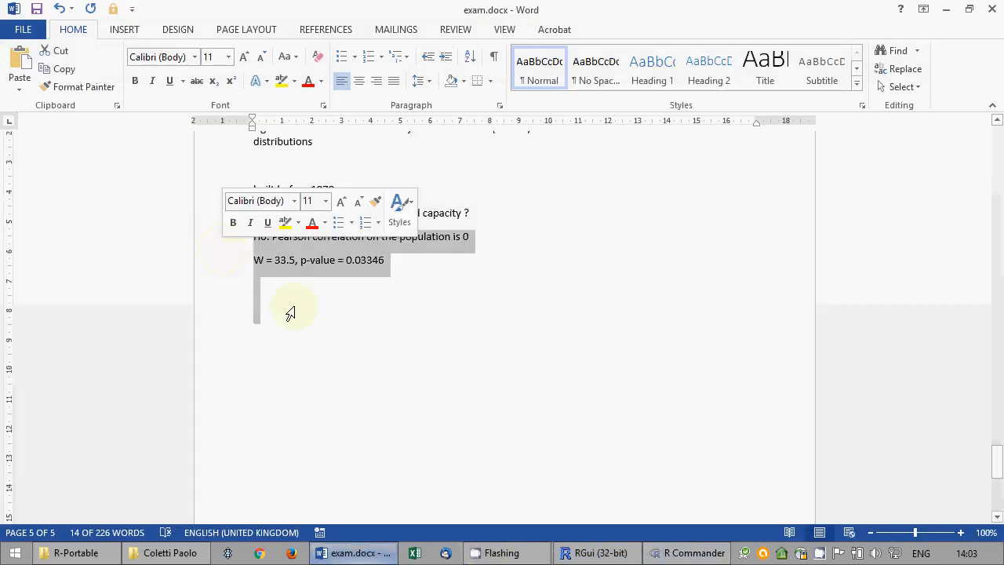
pyautogui.click(205, 267)
pyautogui.press('Delete')
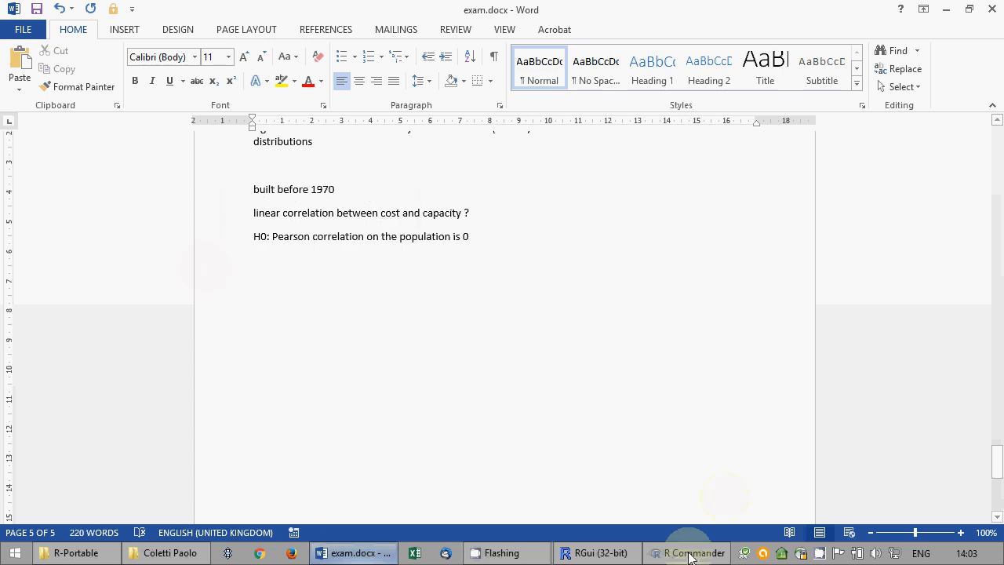
# Switch to R Commander and rerun the cor.test script line for capacity and cost in nuclear2.
pyautogui.hotkey('alt', 'Tab')
pyautogui.click(538, 169)
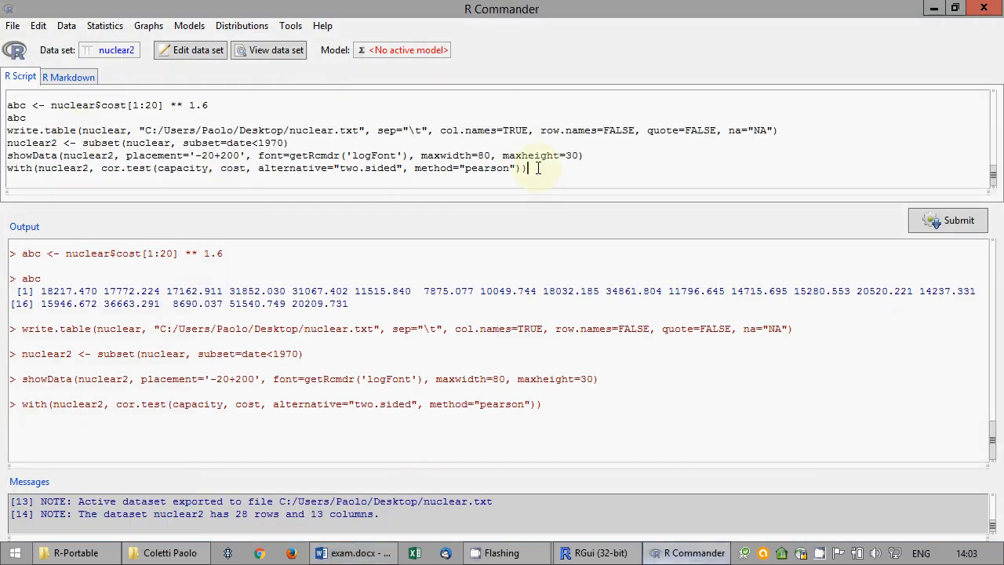
pyautogui.click(929, 217)
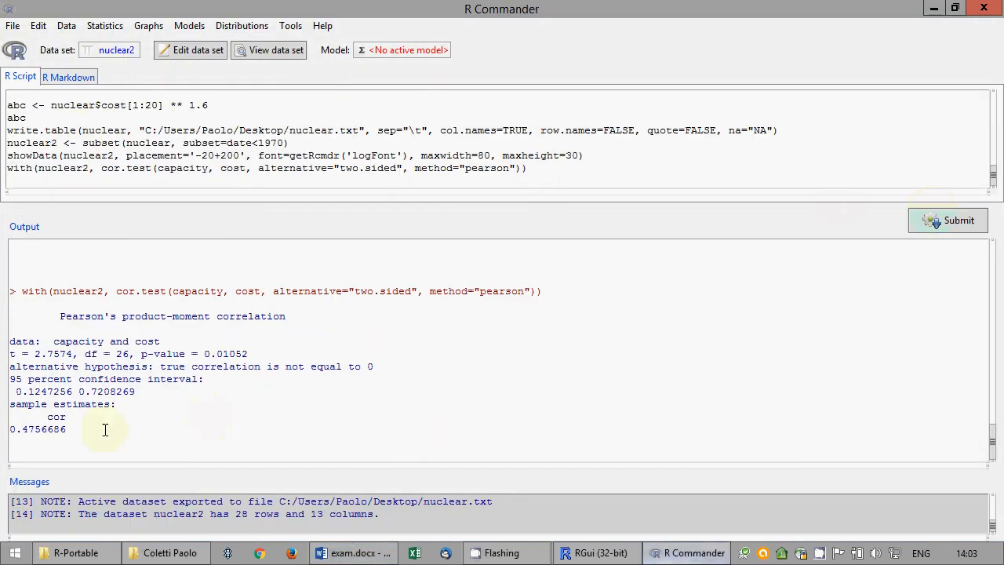
# Copy the Pearson's product-moment correlation output and paste it into exam.docx below the H0 line.
pyautogui.moveTo(101, 429); pyautogui.dragTo(9, 316)
pyautogui.rightClick(65, 320)
pyautogui.click(94, 344)
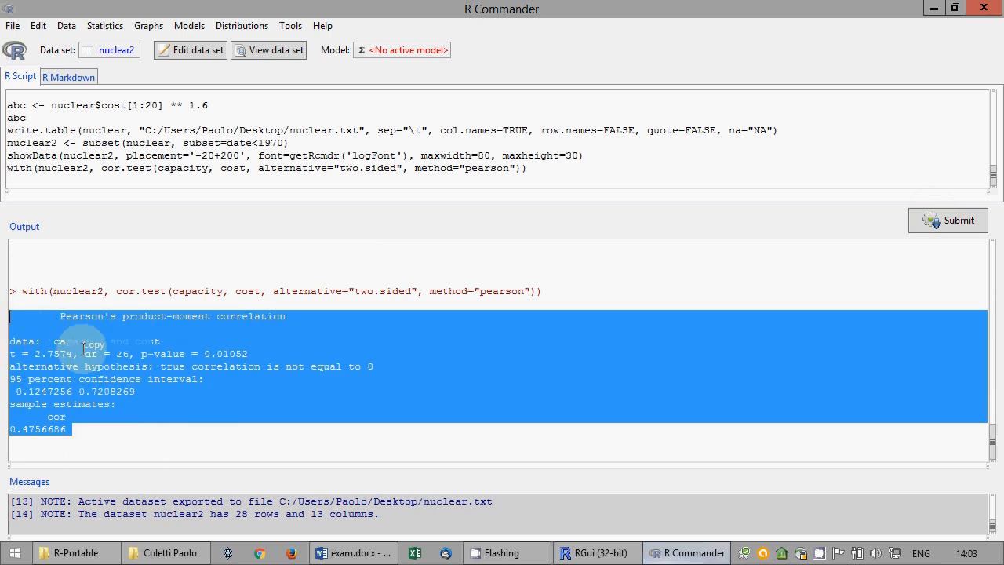
pyautogui.click(346, 551)
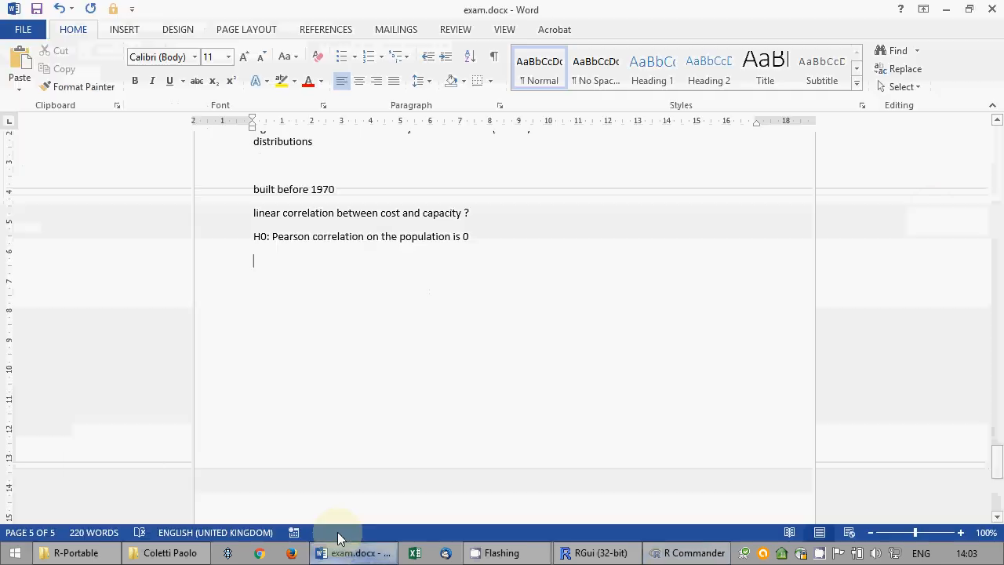
pyautogui.rightClick(288, 337)
pyautogui.click(321, 168)
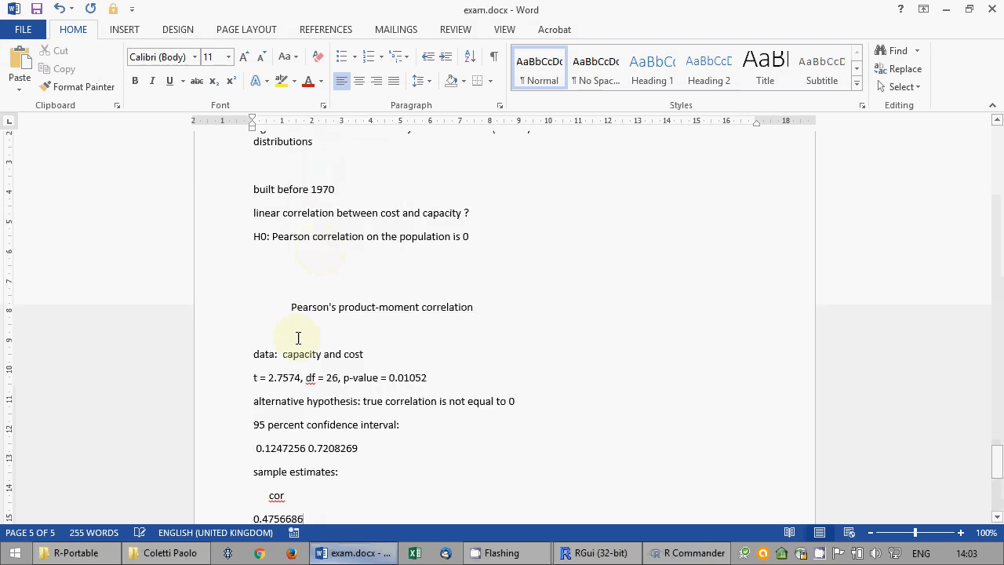
# Delete the pasted lines from "alternative hypothesis" through "cor", keeping the p-value line and the correlation coefficient.
pyautogui.click(207, 324)
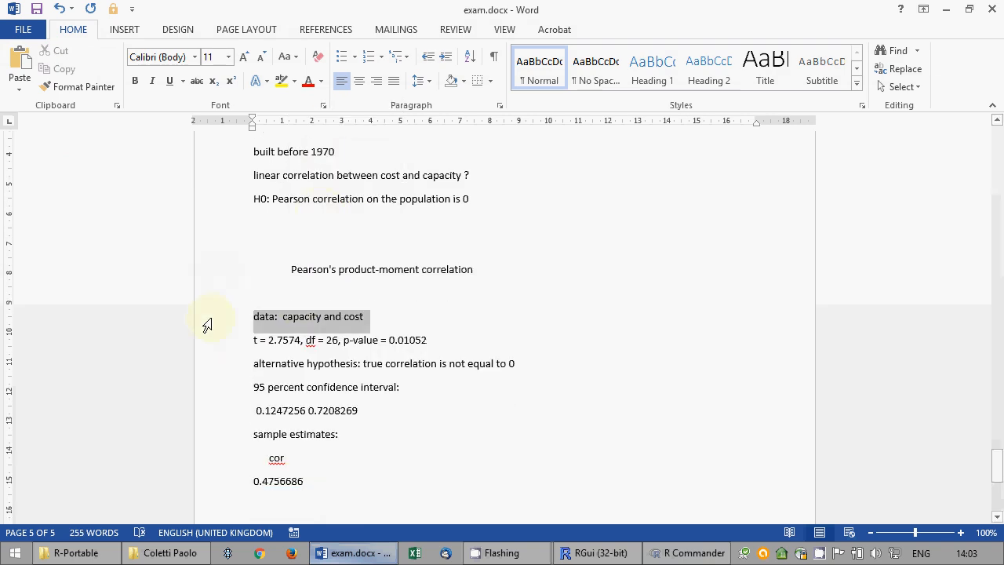
pyautogui.click(209, 343)
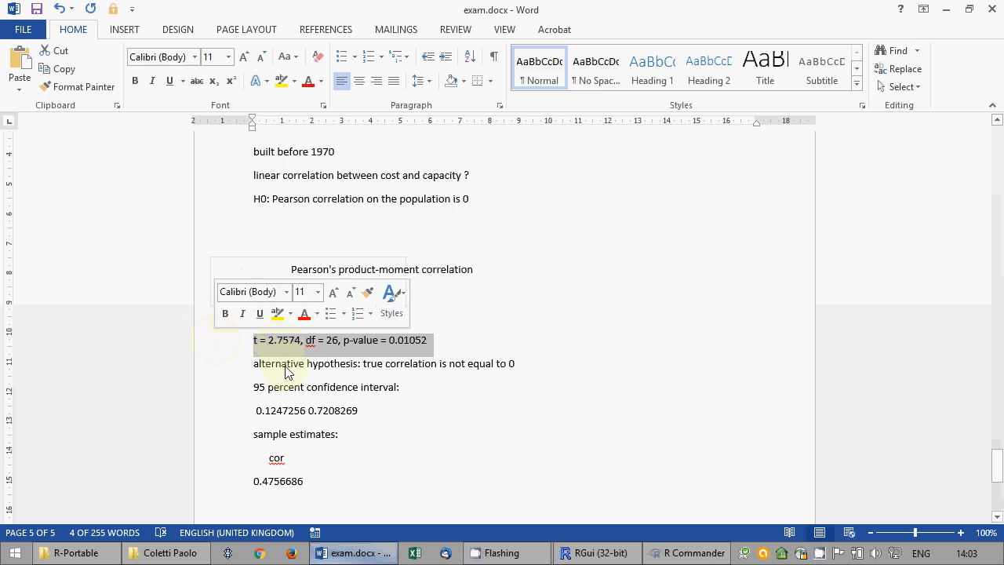
pyautogui.click(227, 369)
pyautogui.keyDown('shift'); pyautogui.click(225, 390); pyautogui.keyUp('shift')
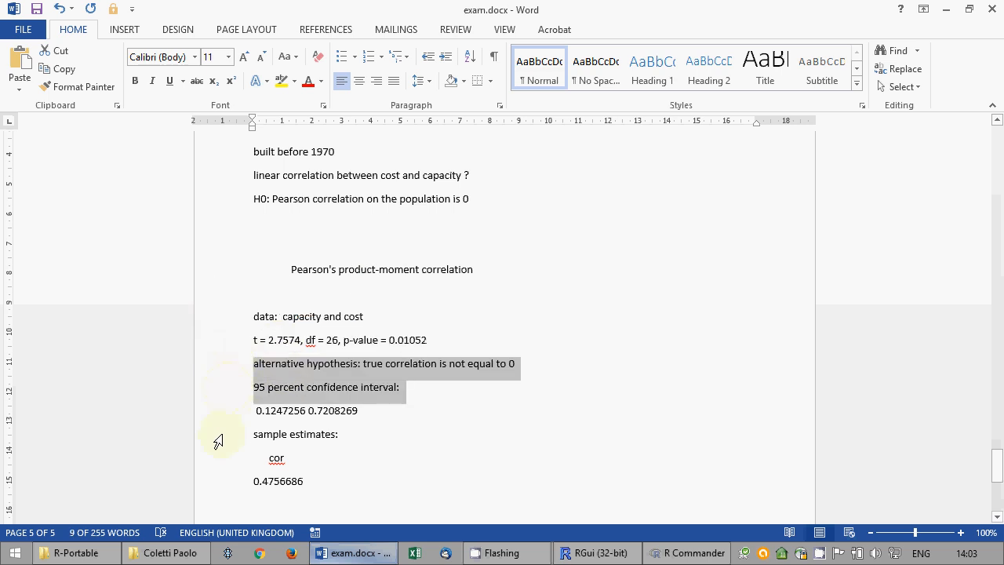
pyautogui.keyDown('shift'); pyautogui.click(224, 458); pyautogui.keyUp('shift')
pyautogui.press('Delete')
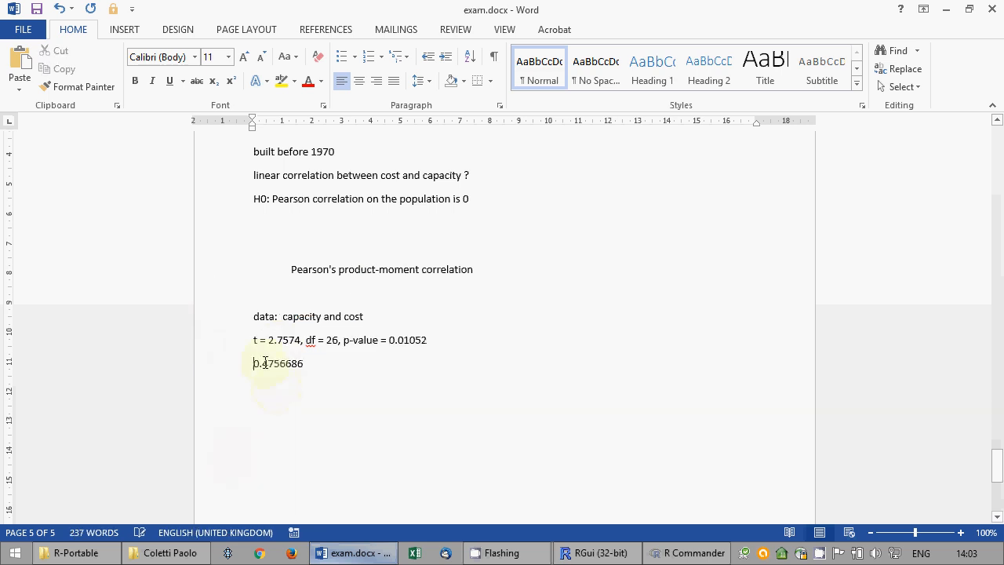
# Label the coefficient so the line reads "sample correlation is 0.4756686".
pyautogui.write('correlatio')
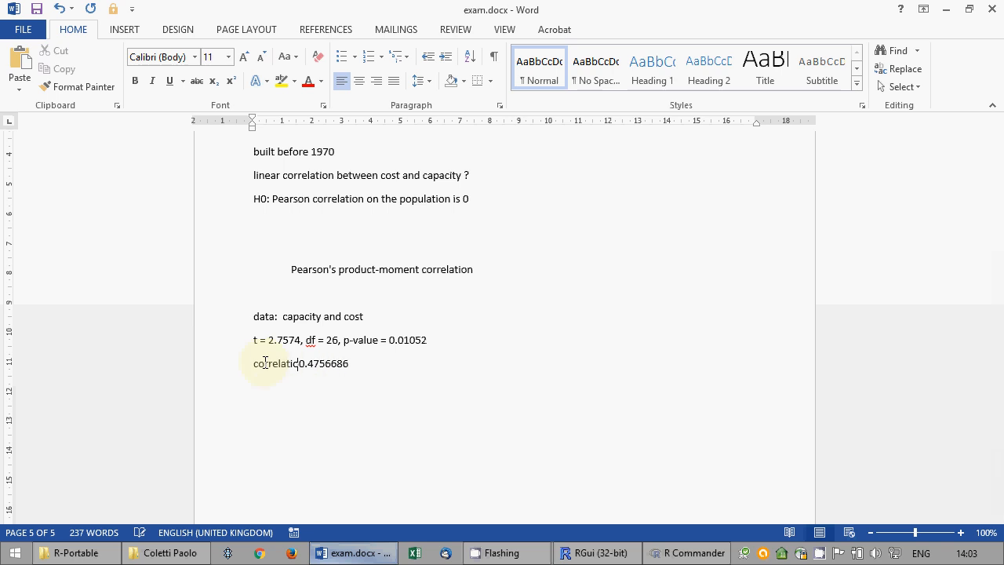
pyautogui.write('n is')
pyautogui.press('Home')
pyautogui.write('sample ')
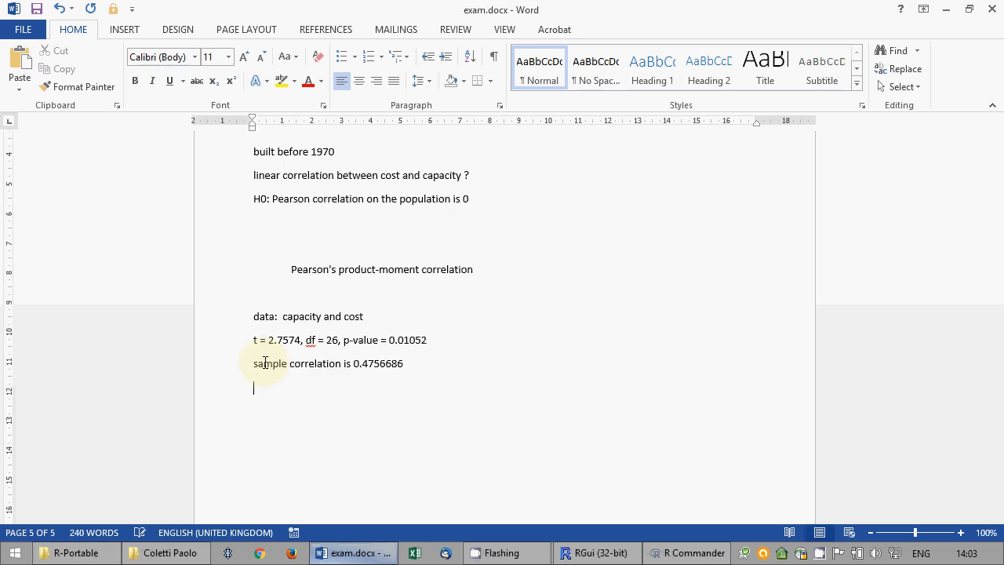
# Add "significance is well below 5% → we reject → we are sure that there is a non-zero correlation between cost and capacity" and save.
pyautogui.write('significance is well b')
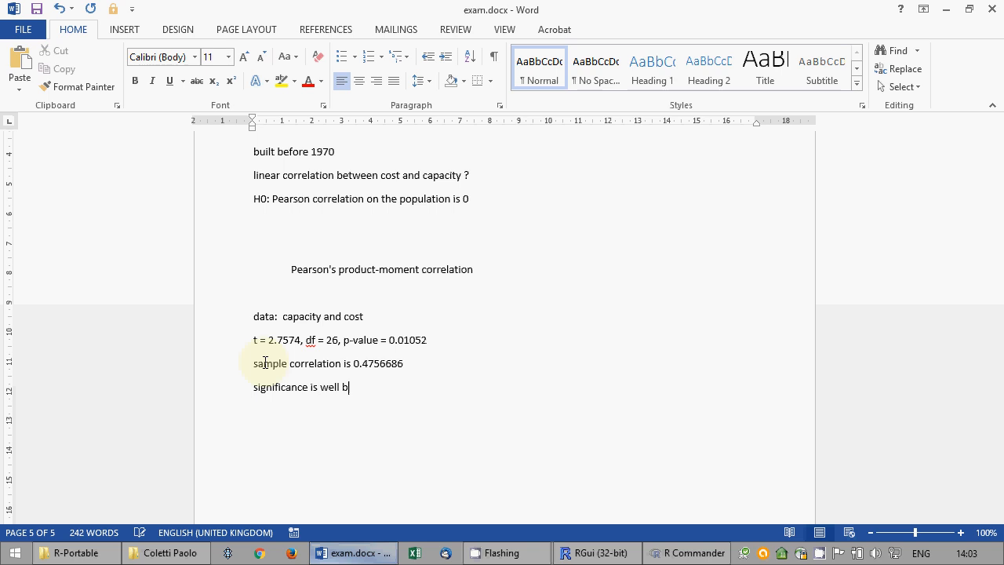
pyautogui.write('elow 5% ')
pyautogui.write('→ we rejec')
pyautogui.write('t --> we ar')
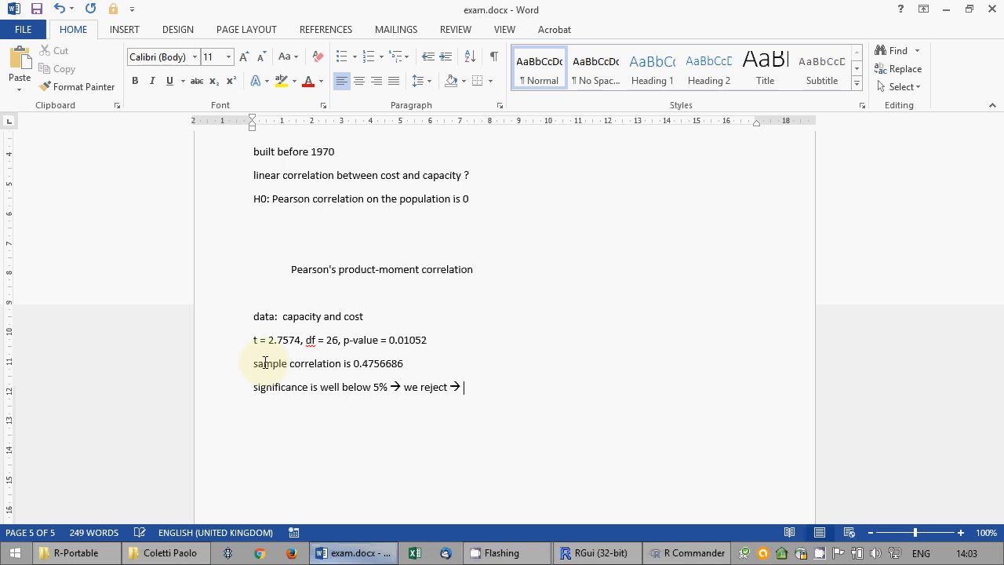
pyautogui.write('e sure')
pyautogui.write('that there is ')
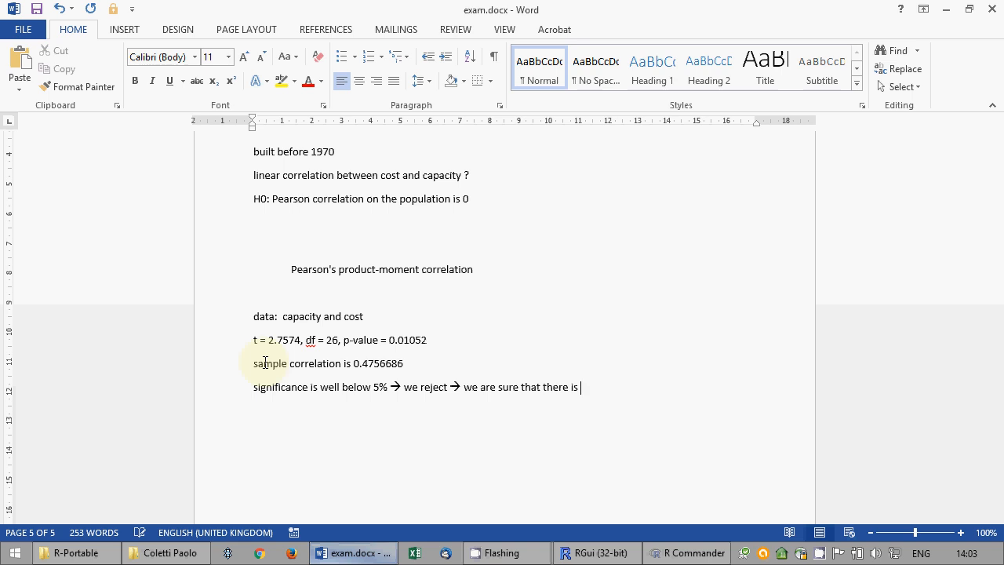
pyautogui.write('a non-zero correlation be')
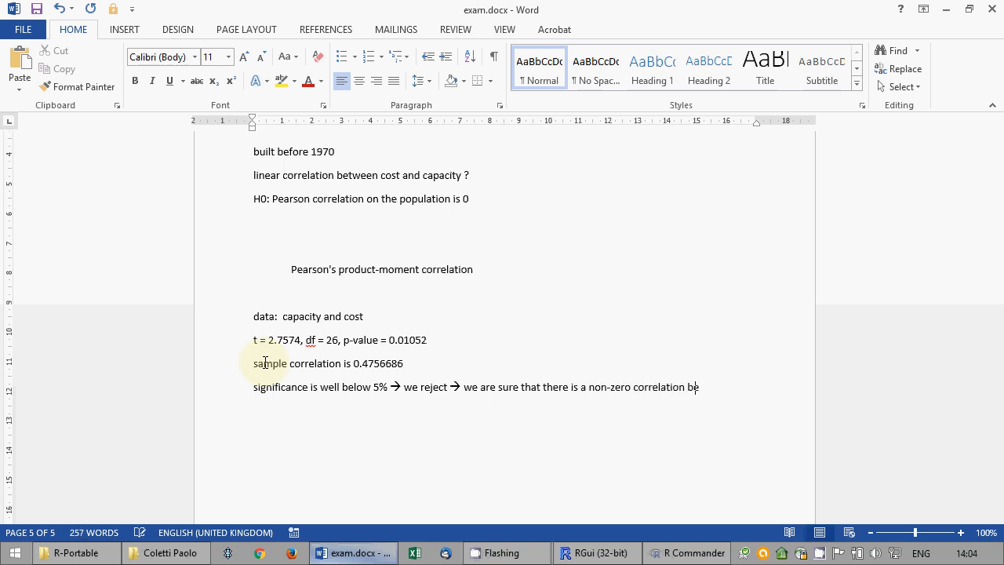
pyautogui.write('tween cost and ')
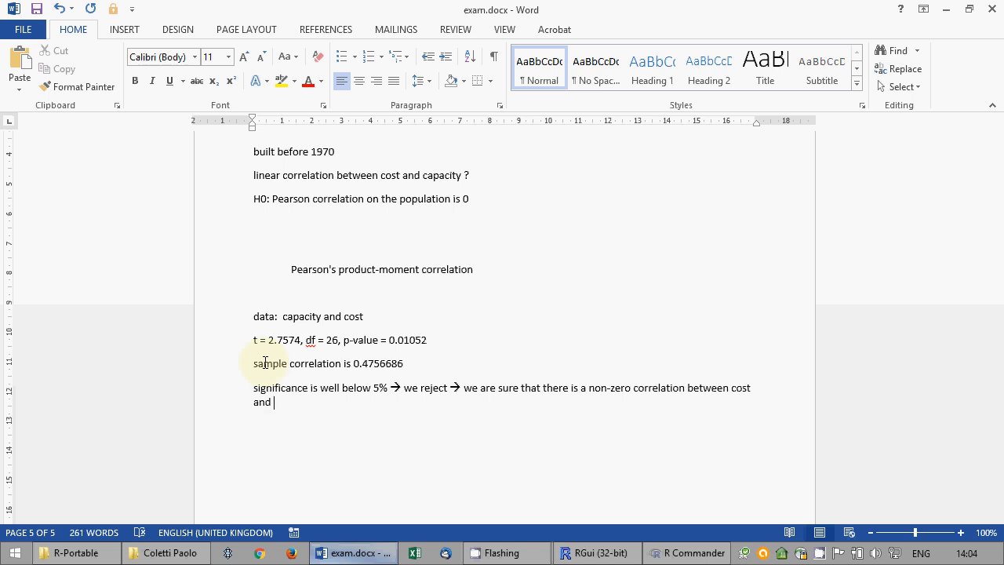
pyautogui.write('capacity')
pyautogui.click(34, 9)
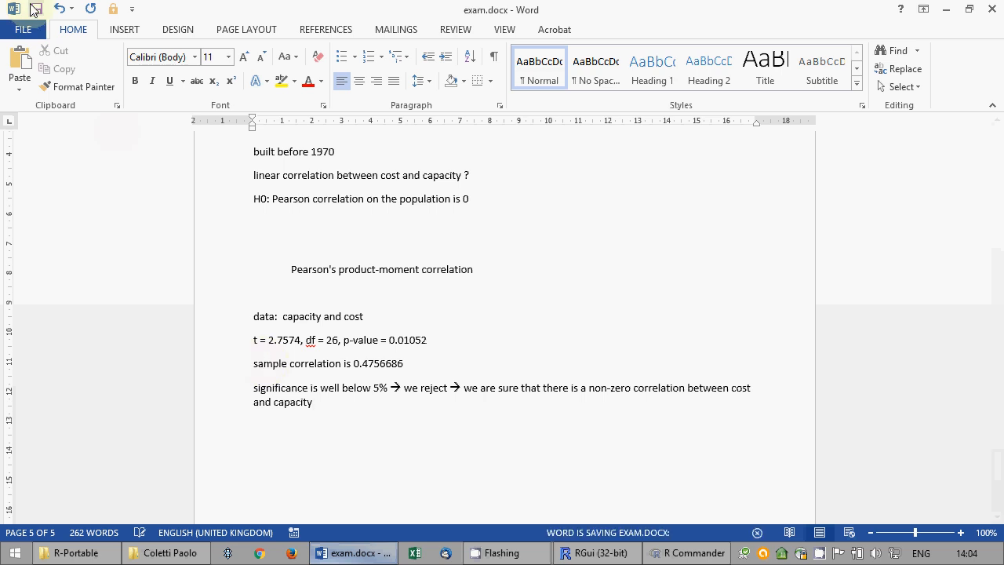
# Close exam.docx and save the R script as exam.R on the Desktop, replacing the existing file.
pyautogui.click(995, 8)
pyautogui.click(229, 306)
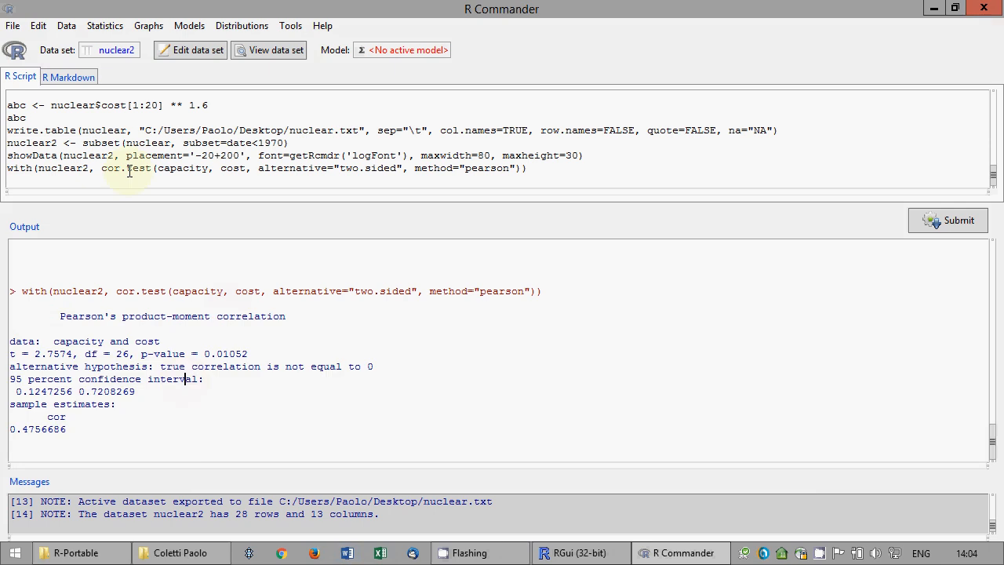
pyautogui.click(13, 25)
pyautogui.click(36, 93)
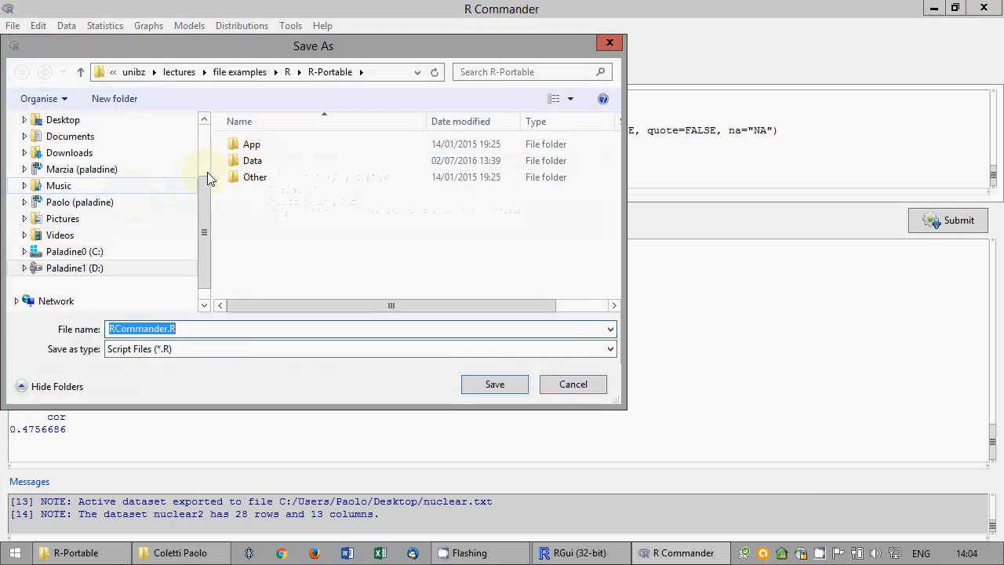
pyautogui.moveTo(206, 201); pyautogui.dragTo(210, 156)
pyautogui.click(39, 209)
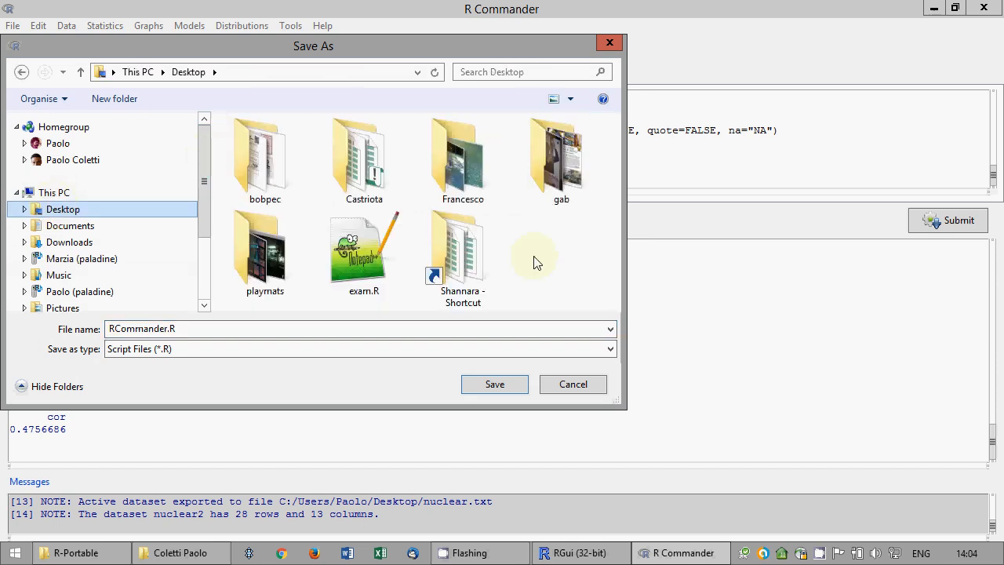
pyautogui.click(357, 258)
pyautogui.click(499, 386)
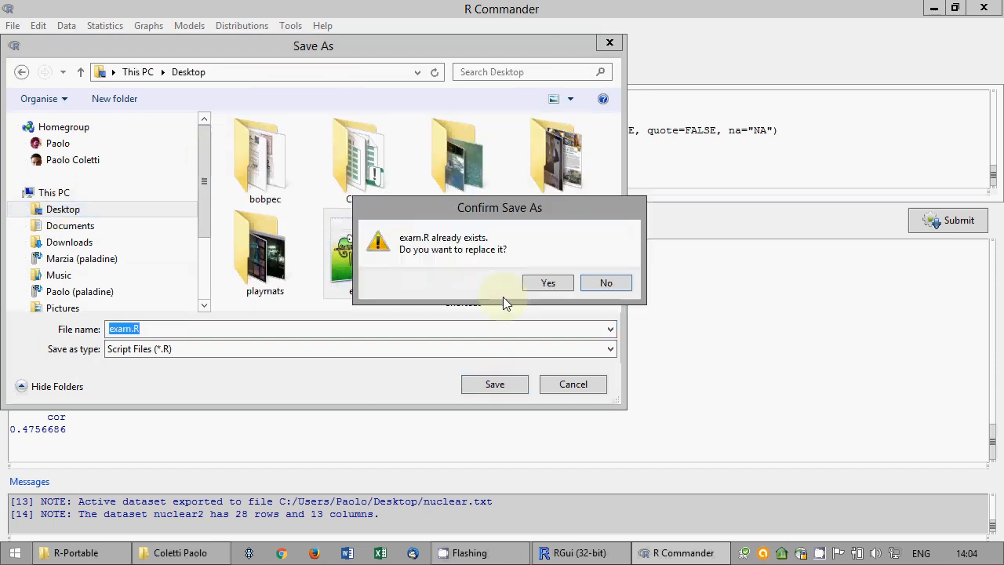
pyautogui.click(548, 282)
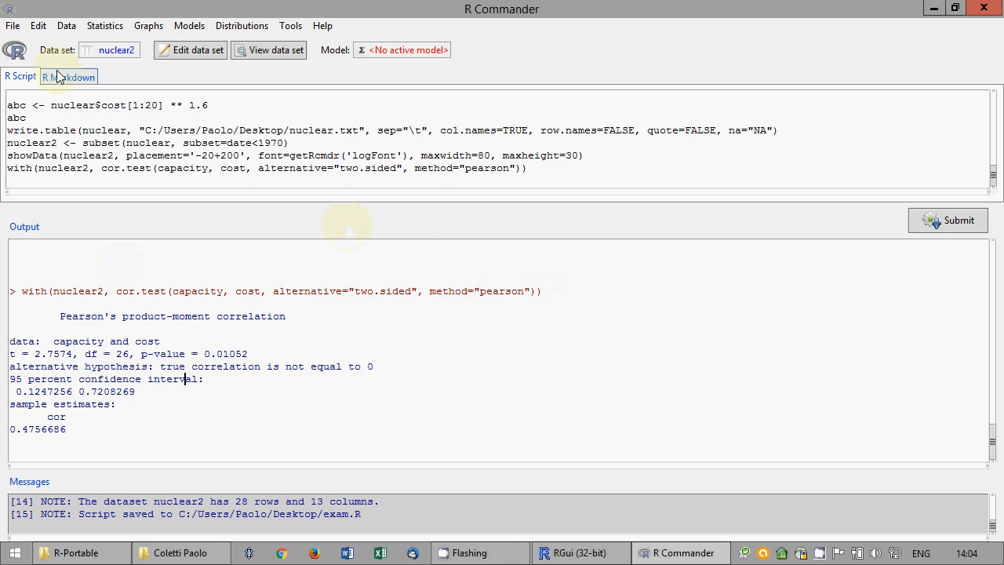
# Save the R Commander output as exam.txt on the Desktop, overwriting the existing file.
pyautogui.click(16, 27)
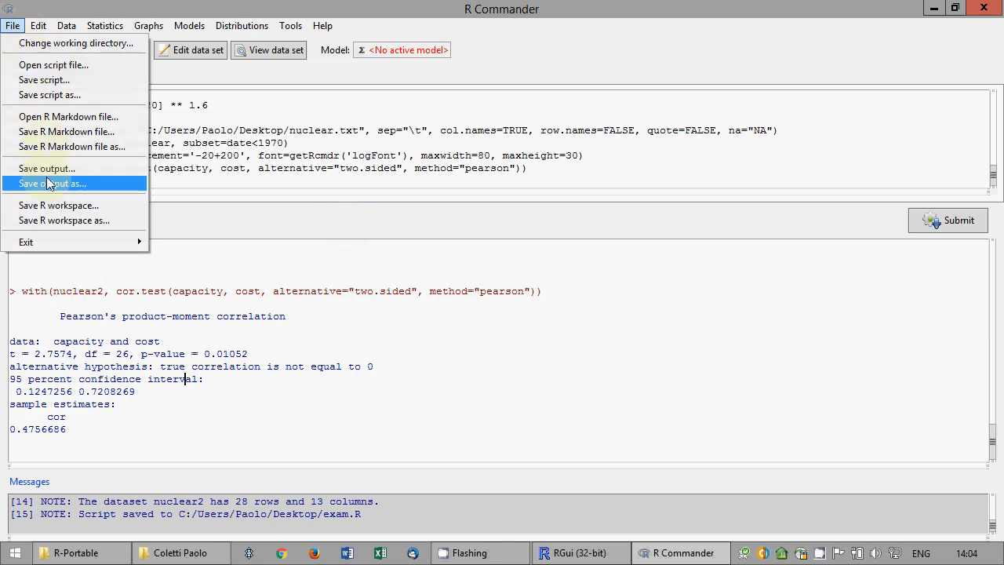
pyautogui.click(330, 168)
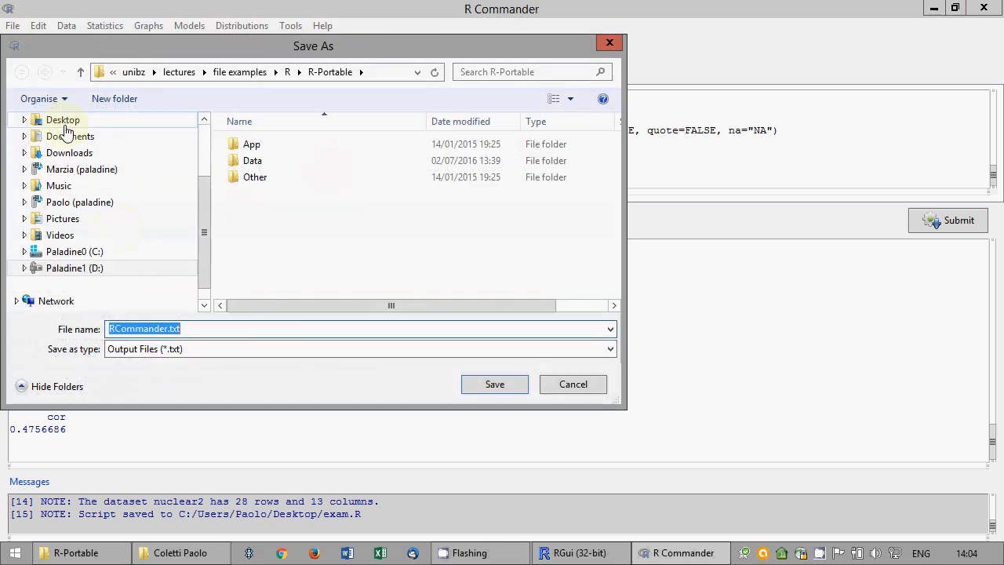
pyautogui.click(63, 122)
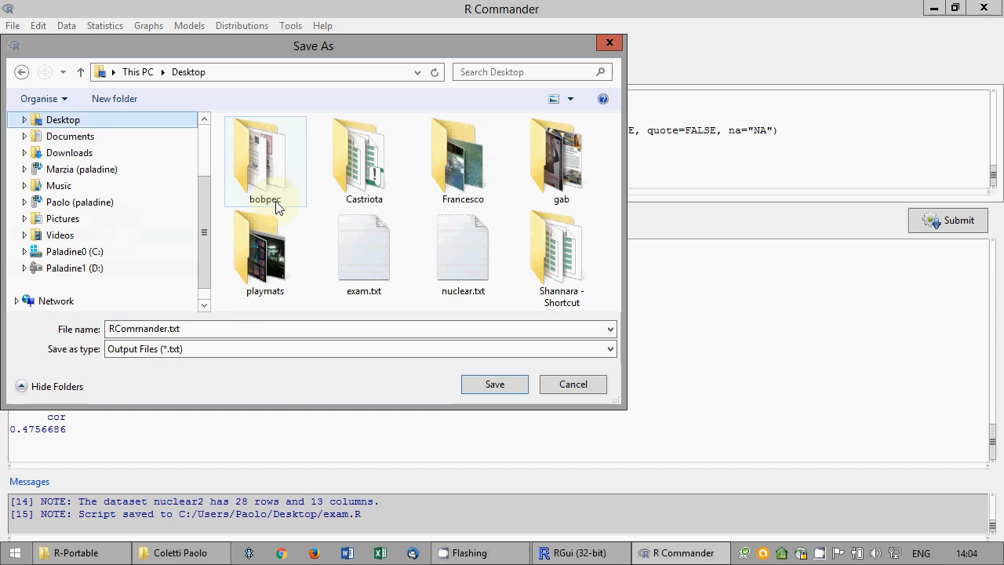
pyautogui.click(389, 262)
pyautogui.click(494, 384)
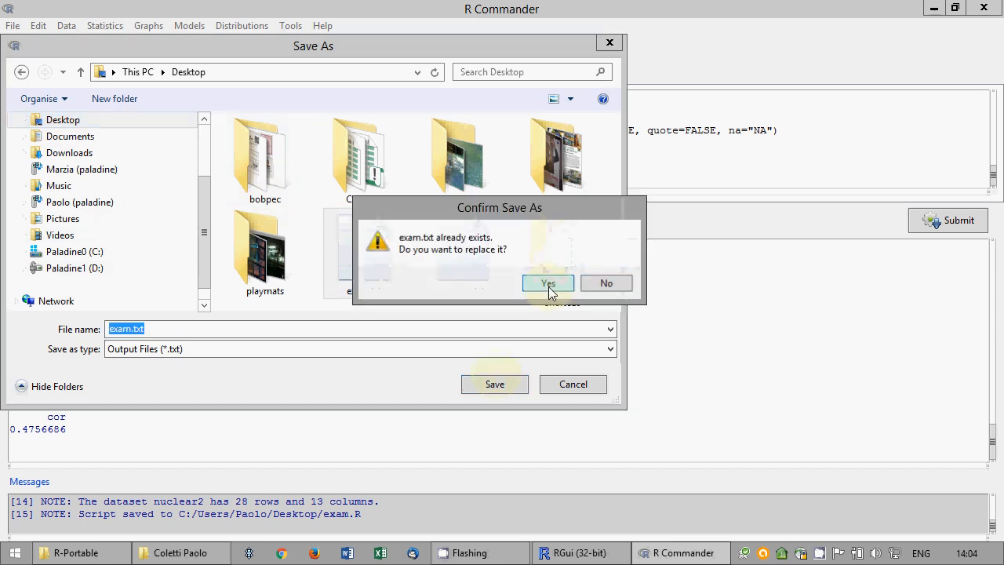
pyautogui.click(549, 287)
# Save the R workspace as nuclear.RData on the Desktop, replacing the existing file.
pyautogui.click(12, 25)
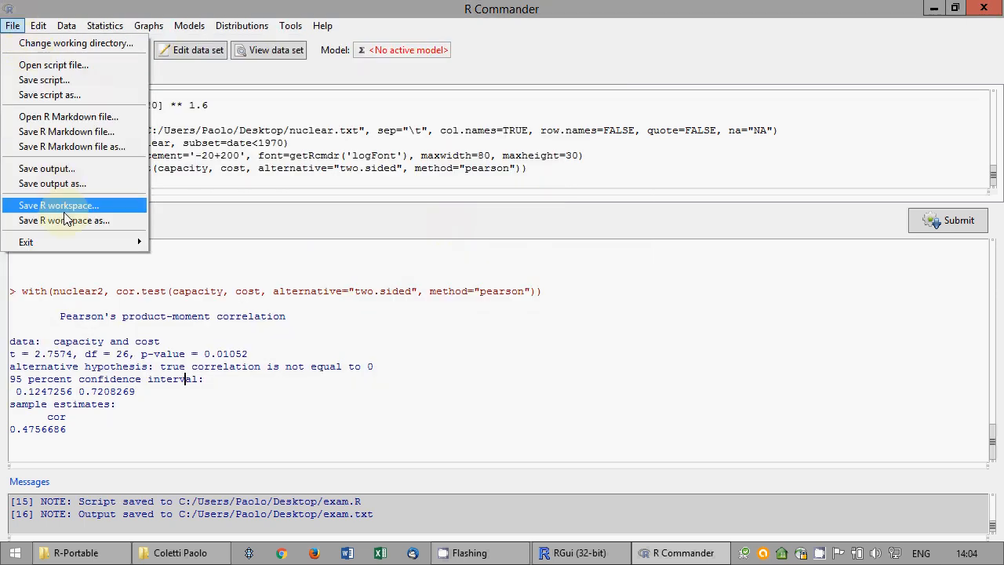
pyautogui.click(66, 221)
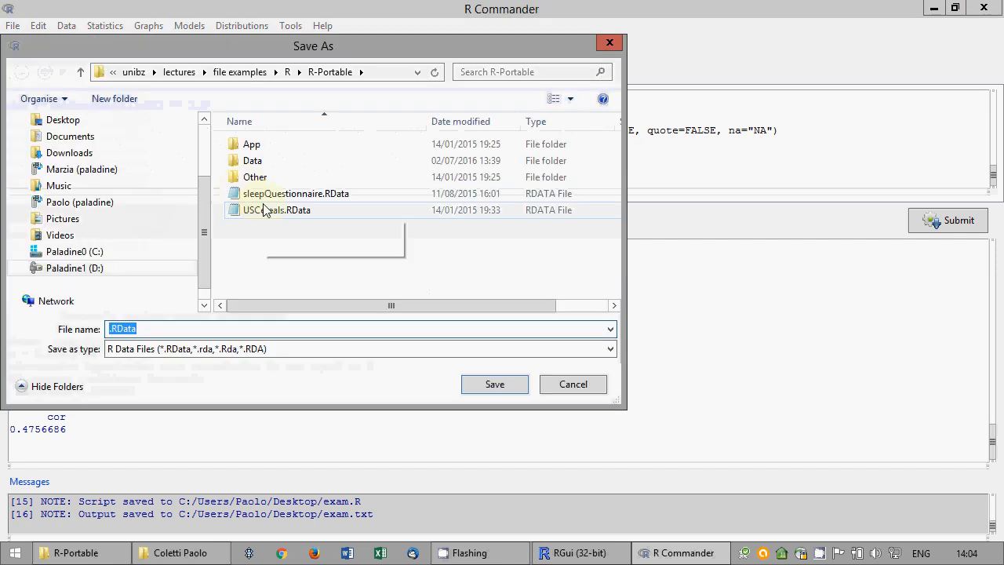
pyautogui.click(75, 121)
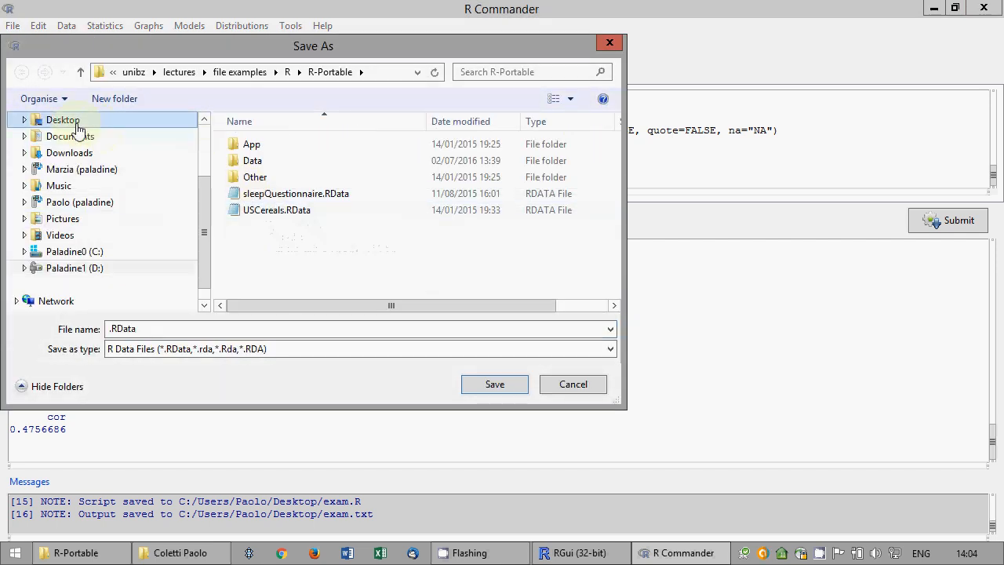
pyautogui.click(364, 242)
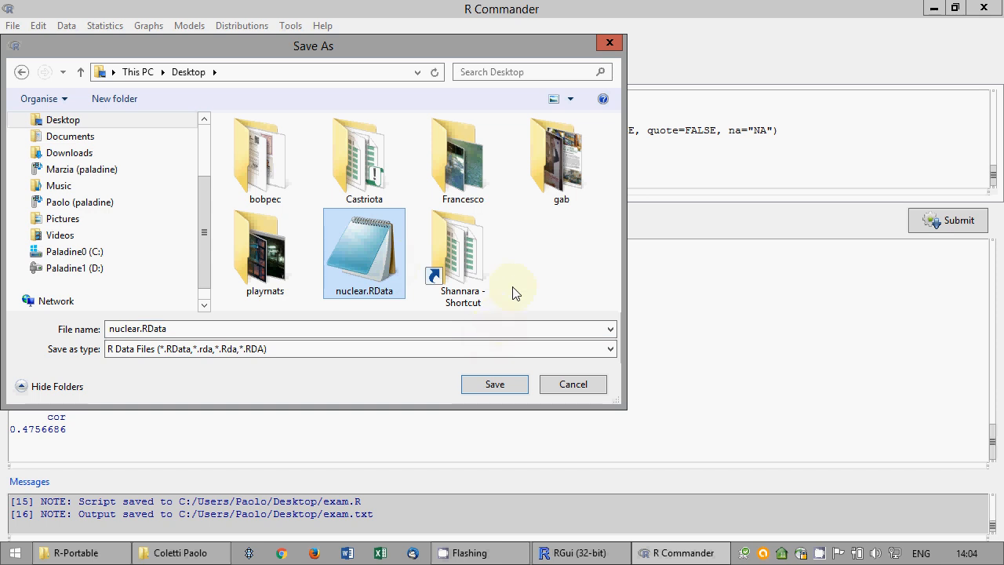
pyautogui.click(512, 385)
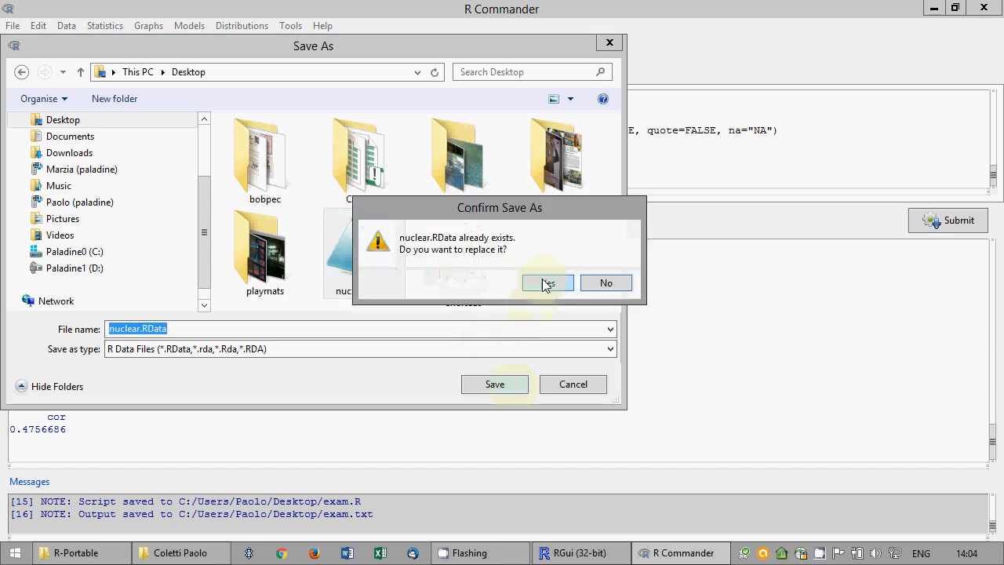
pyautogui.click(547, 283)
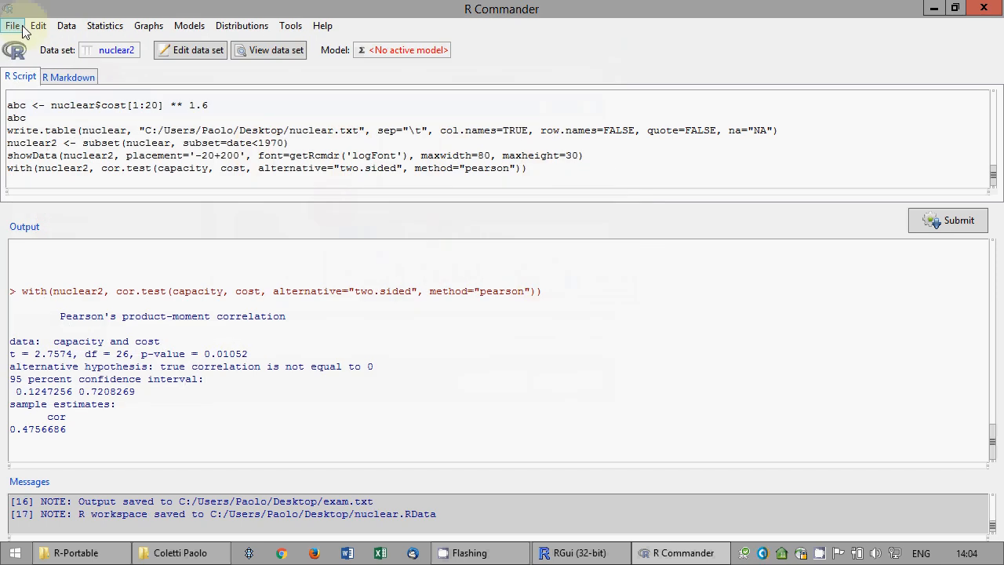
# Exit both Commander and R without saving the script and output files again.
pyautogui.click(13, 26)
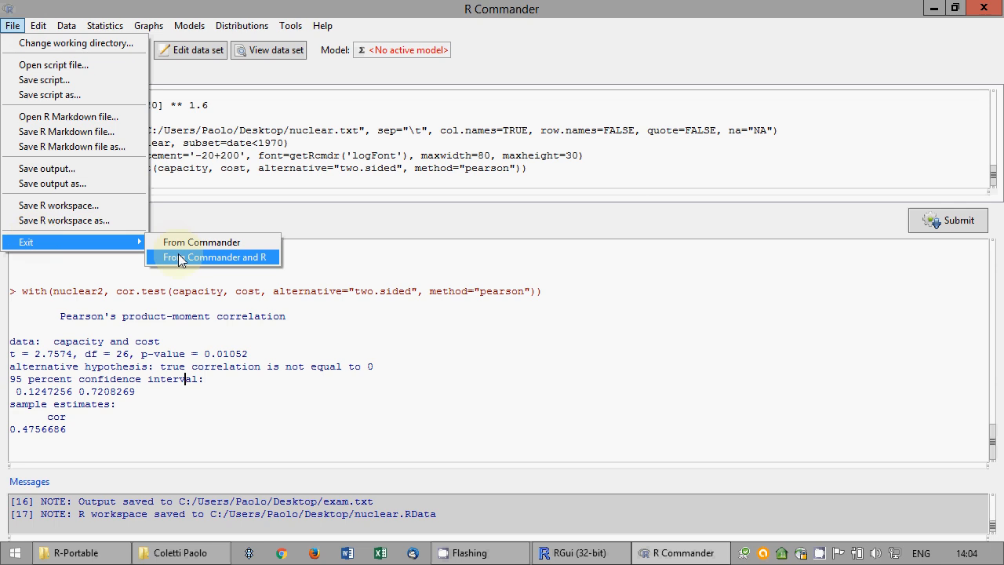
pyautogui.click(179, 253)
pyautogui.click(482, 335)
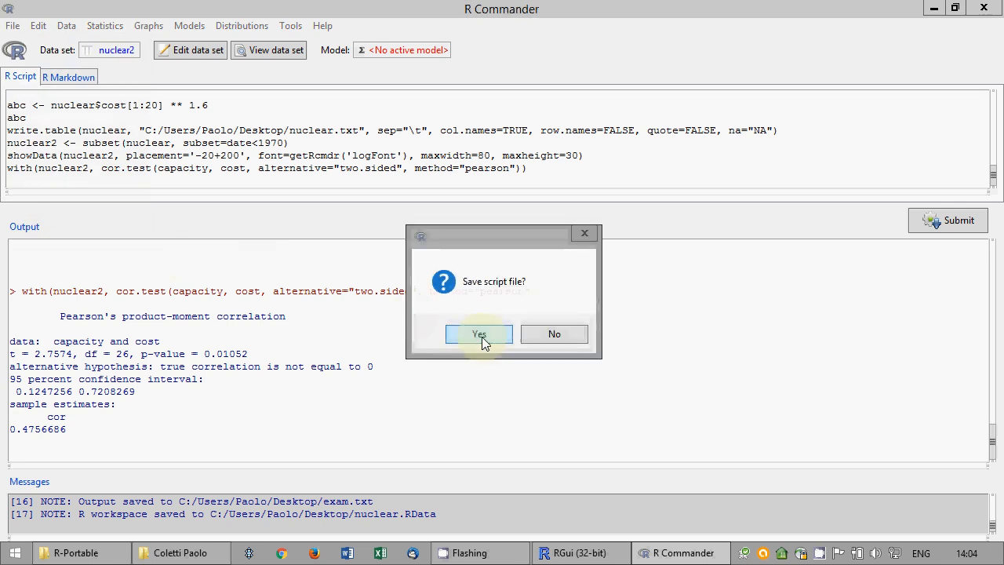
pyautogui.click(554, 336)
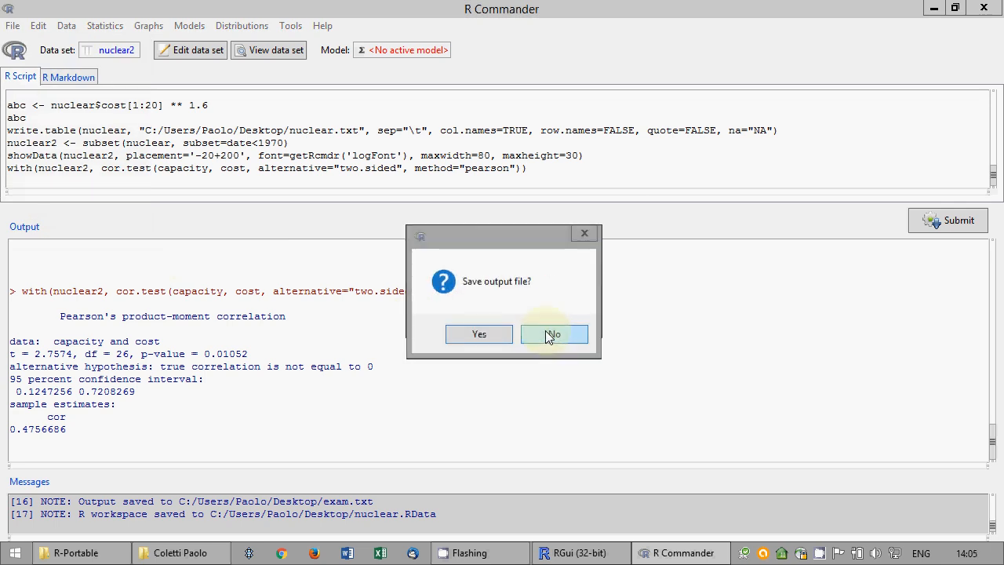
pyautogui.click(552, 335)
# Line up exam.txt, nuclear.txt, exam.docx, nuclear.RData and exam.R in one row beside the CarWorkshop database on the desktop.
pyautogui.moveTo(146, 490); pyautogui.dragTo(338, 430)
pyautogui.moveTo(177, 423); pyautogui.dragTo(401, 422)
pyautogui.click(166, 349)
pyautogui.moveTo(166, 349); pyautogui.dragTo(205, 345)
pyautogui.moveTo(199, 260); pyautogui.dragTo(376, 357)
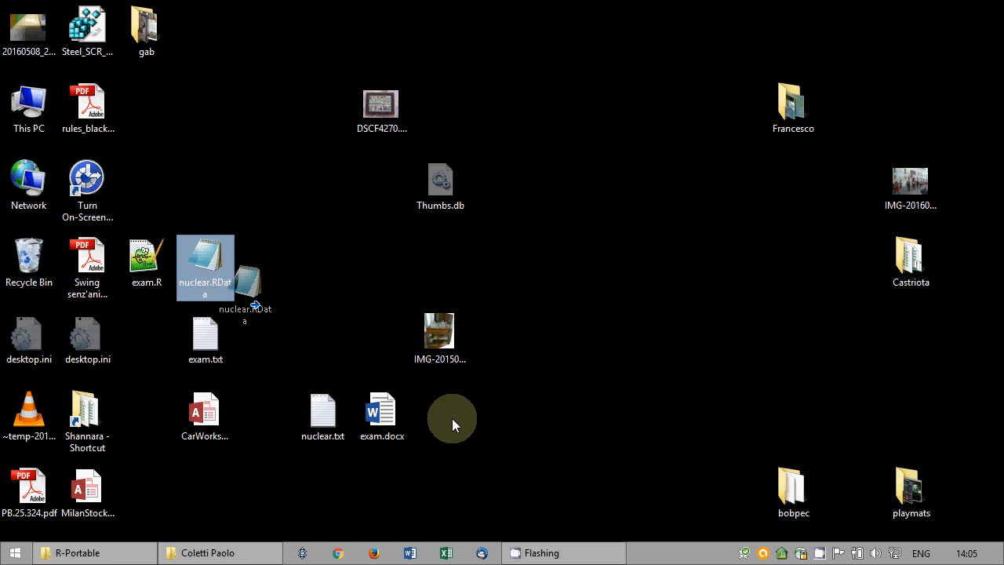
pyautogui.moveTo(453, 422); pyautogui.dragTo(453, 422)
pyautogui.moveTo(205, 350); pyautogui.dragTo(271, 414)
pyautogui.moveTo(146, 263); pyautogui.dragTo(508, 425)
pyautogui.moveTo(551, 477); pyautogui.dragTo(161, 412)
pyautogui.moveTo(441, 338); pyautogui.dragTo(786, 219)
pyautogui.click(634, 310)
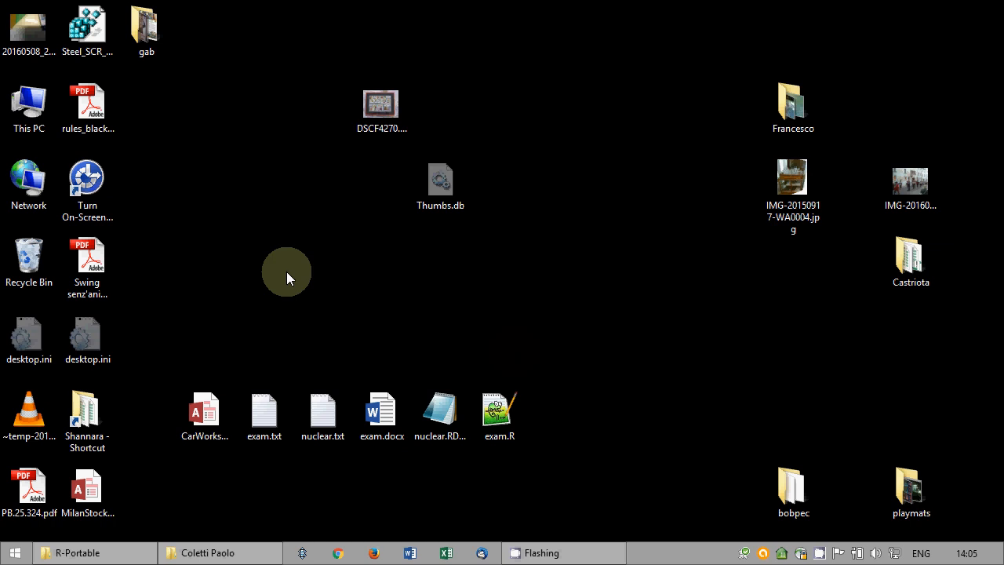
# Open the CarWorkshop database with its content enabled and start a new query in design view.
pyautogui.doubleClick(214, 408)
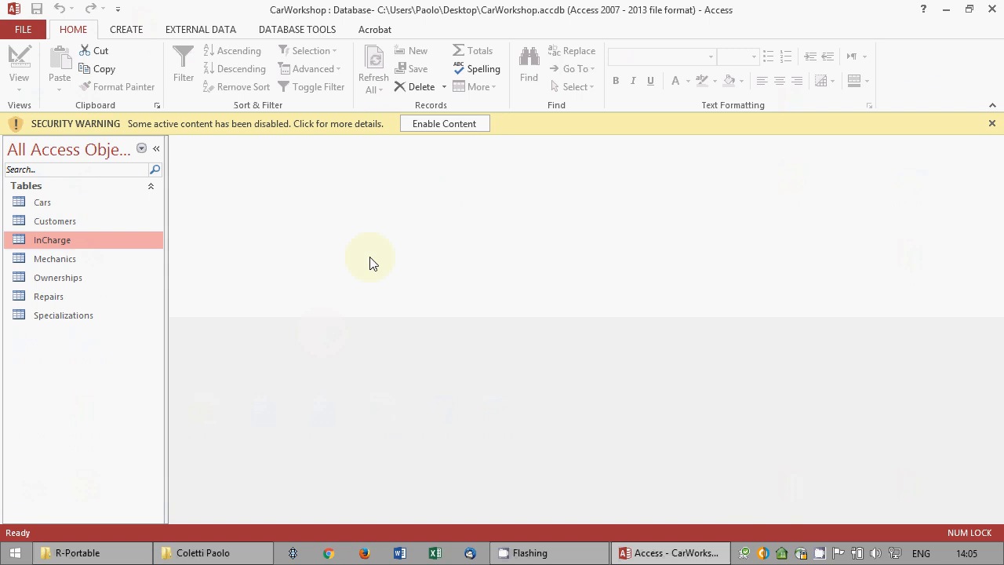
pyautogui.click(463, 125)
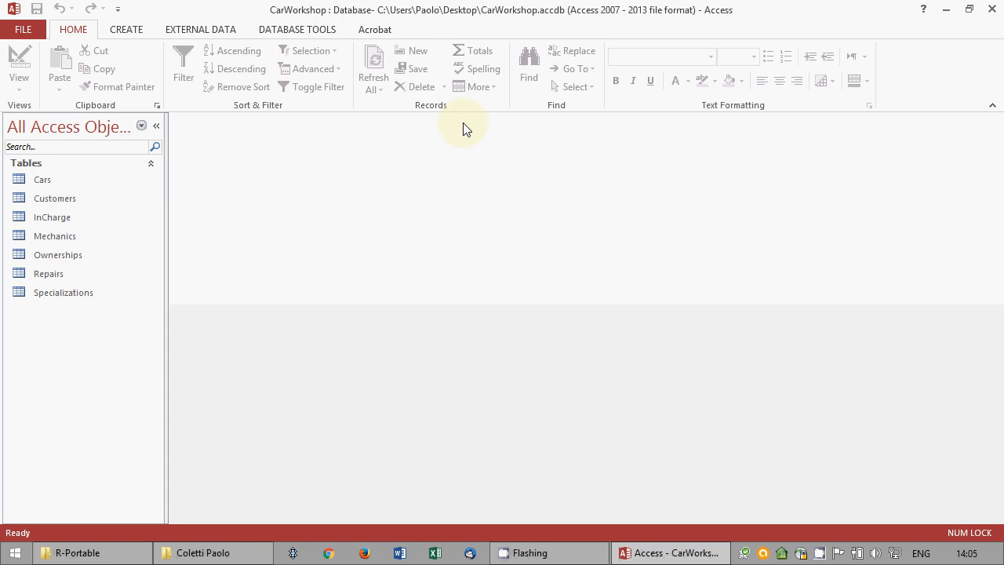
pyautogui.click(135, 31)
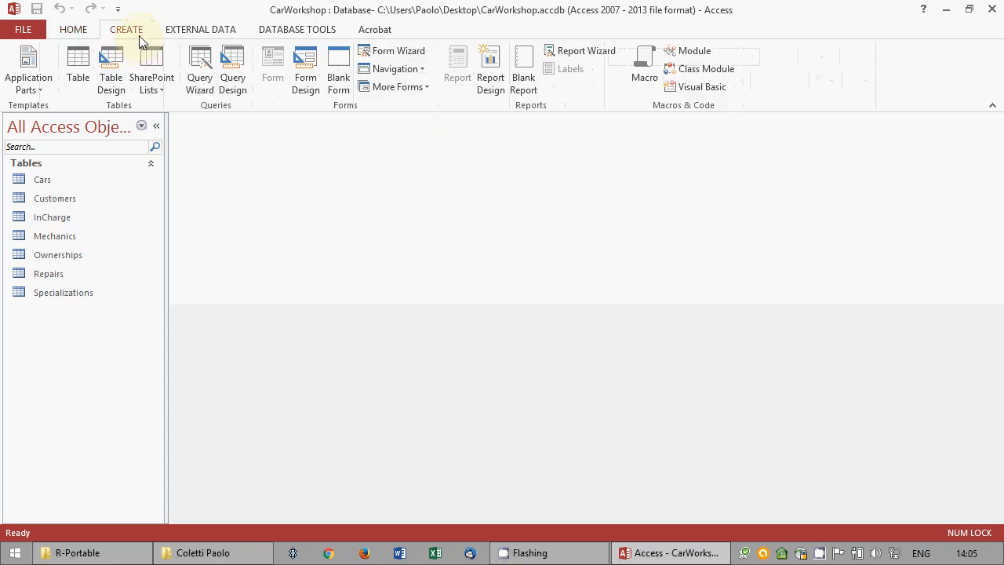
pyautogui.click(239, 79)
pyautogui.moveTo(516, 357); pyautogui.dragTo(565, 246)
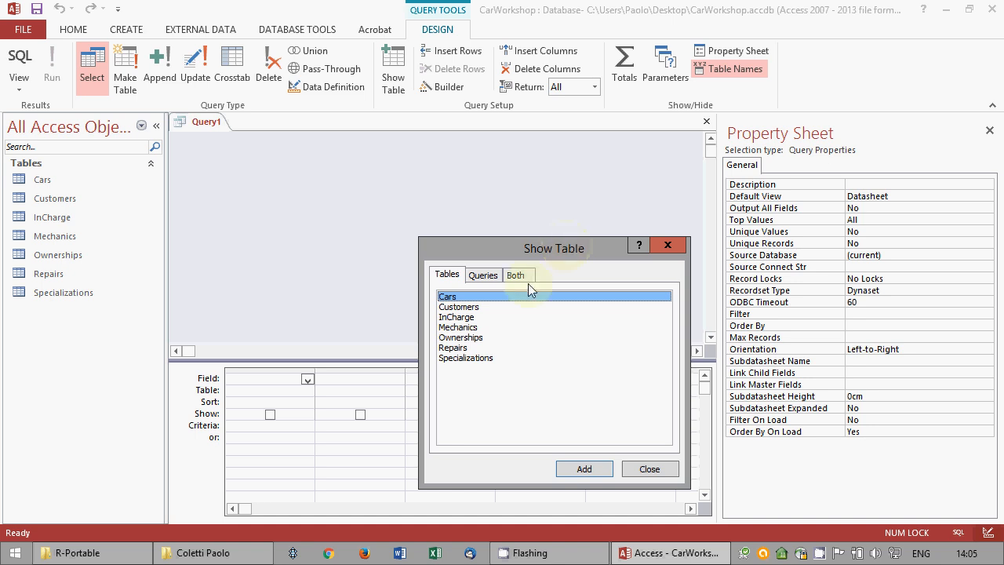
# Add the Repairs, InCharge and Cars tables to the query and finish adding tables.
pyautogui.doubleClick(473, 349)
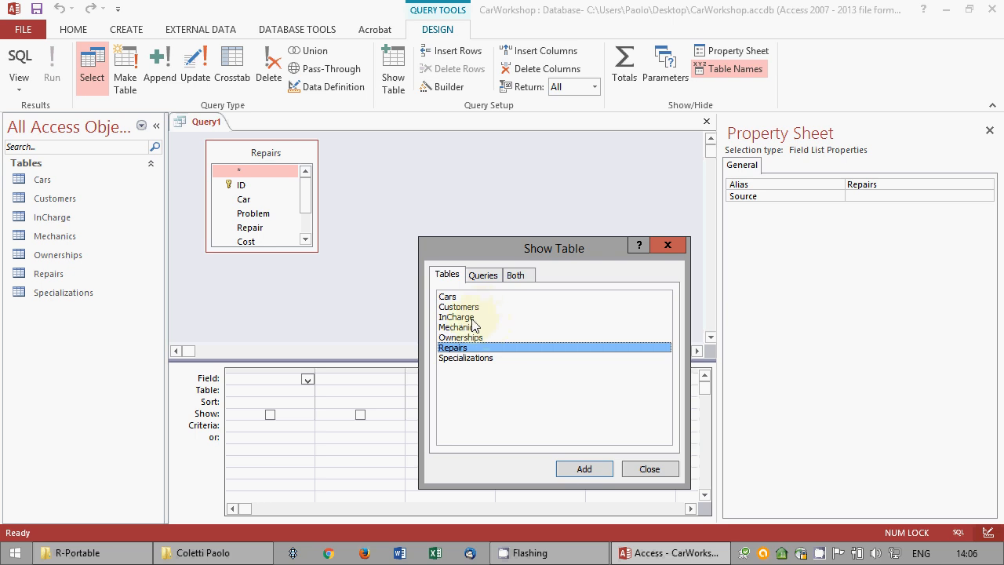
pyautogui.doubleClick(472, 320)
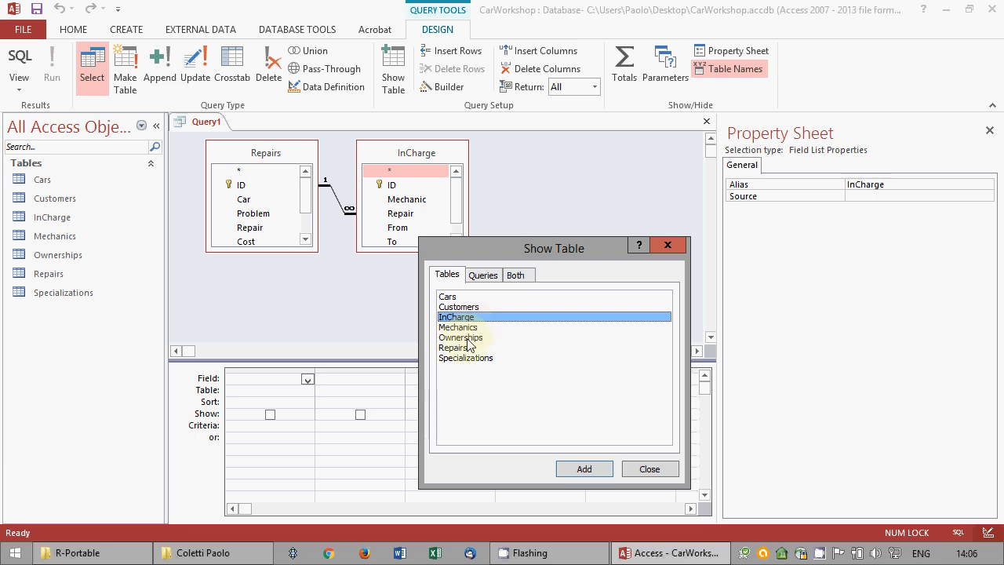
pyautogui.doubleClick(457, 298)
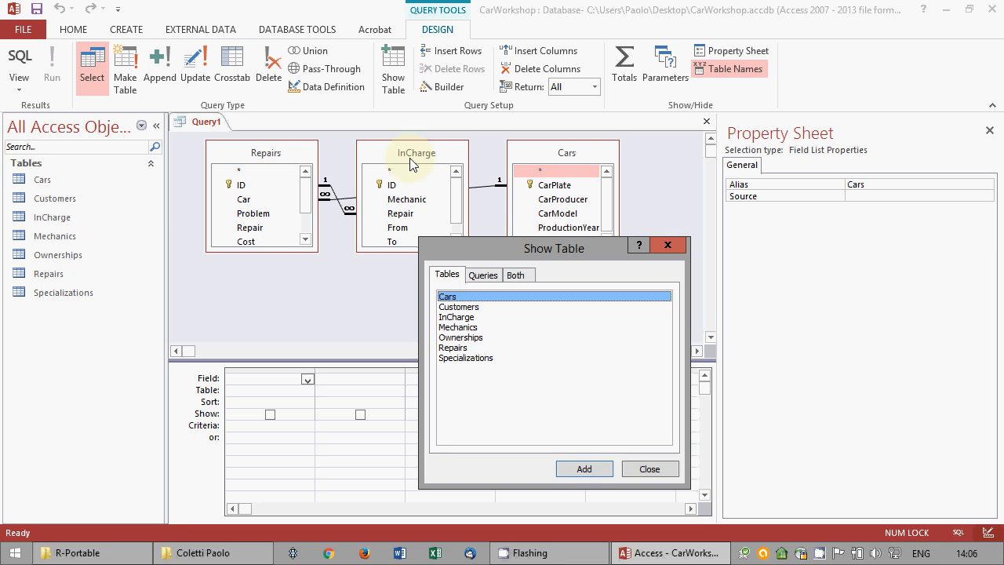
pyautogui.click(648, 470)
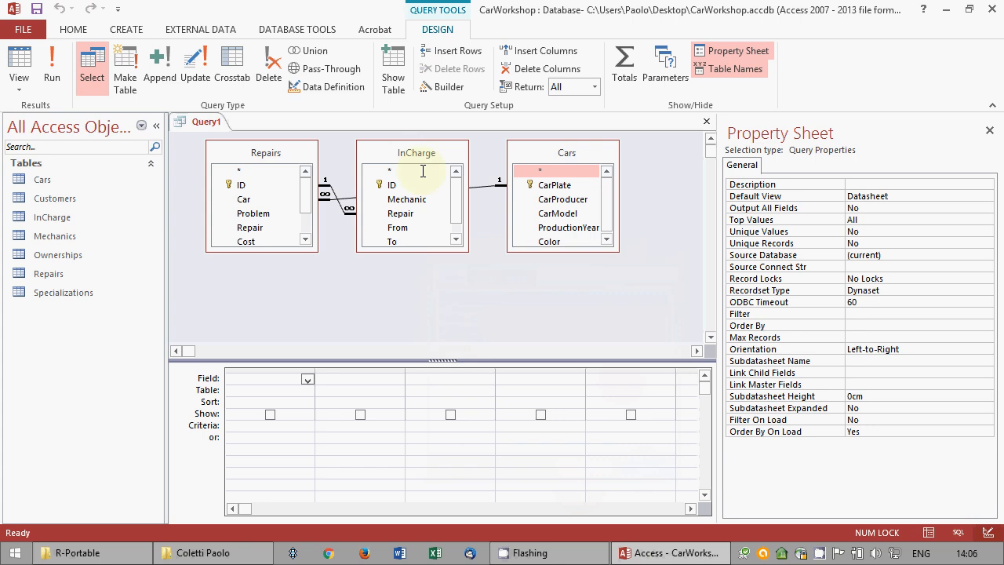
# Rearrange the query's tables in the order InCharge, Repairs, Cars so the relationship lines do not cross.
pyautogui.moveTo(422, 153); pyautogui.dragTo(274, 217)
pyautogui.moveTo(274, 152); pyautogui.dragTo(426, 162)
pyautogui.moveTo(295, 219); pyautogui.dragTo(288, 179)
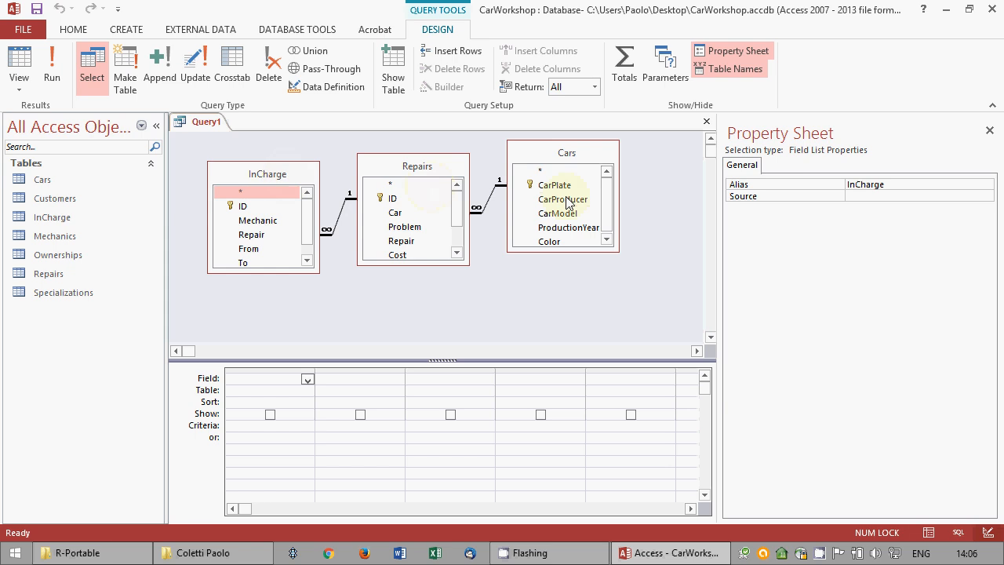
# Add CarPlate from Cars and ID and Start from Repairs to the query grid, and close the Property Sheet.
pyautogui.click(551, 186)
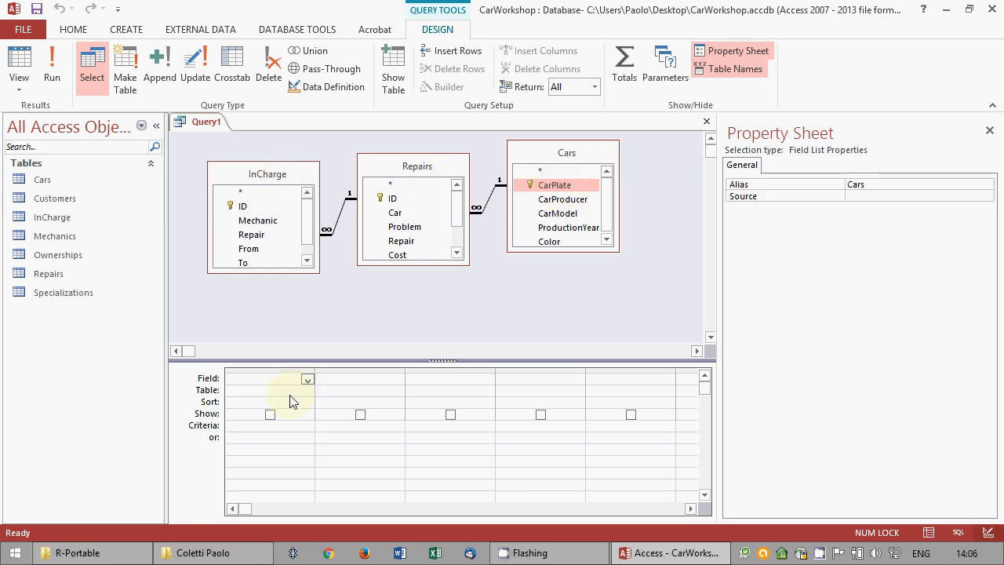
pyautogui.moveTo(289, 401); pyautogui.dragTo(290, 396)
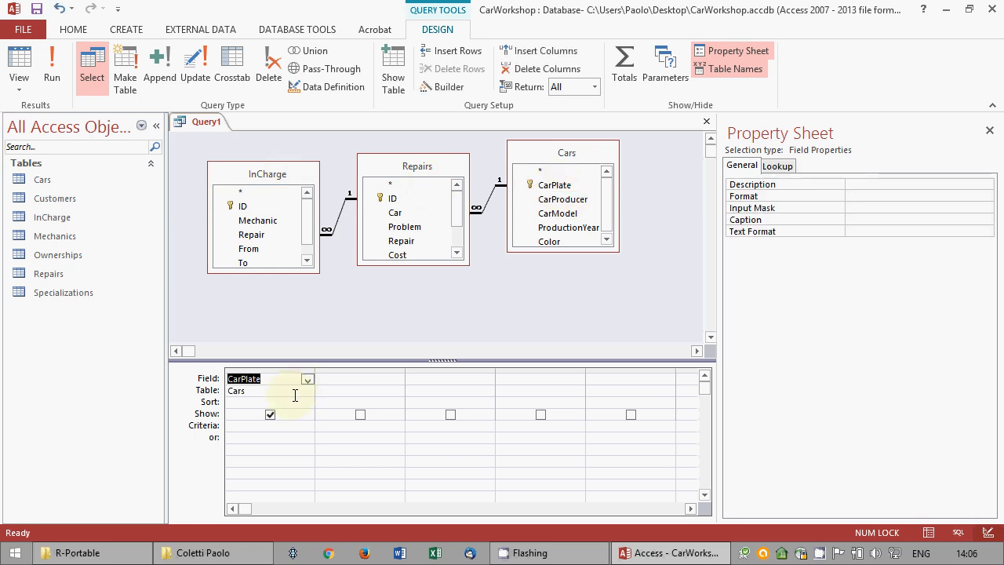
pyautogui.click(379, 317)
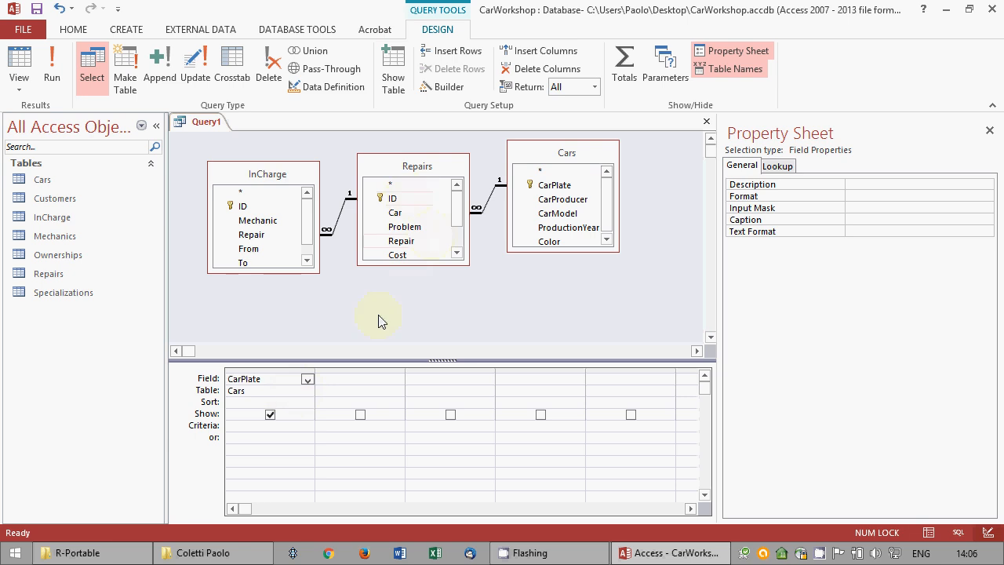
pyautogui.moveTo(379, 316); pyautogui.dragTo(334, 401)
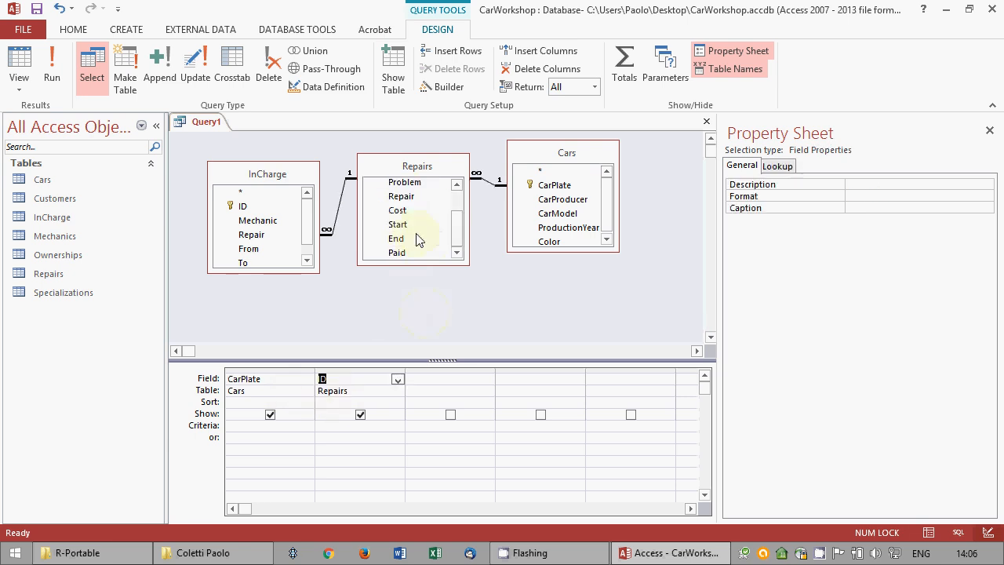
pyautogui.moveTo(416, 229); pyautogui.dragTo(455, 386)
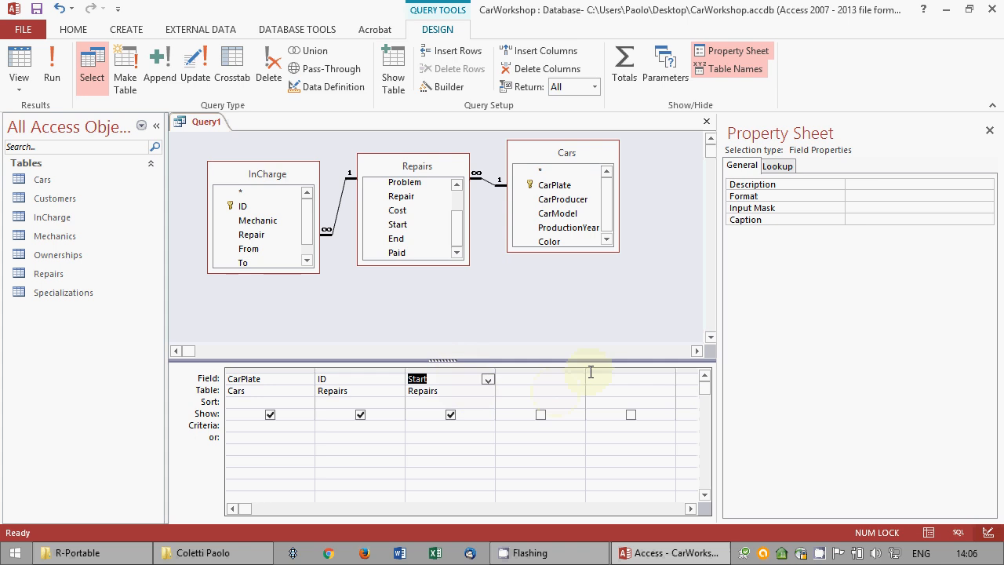
pyautogui.click(990, 131)
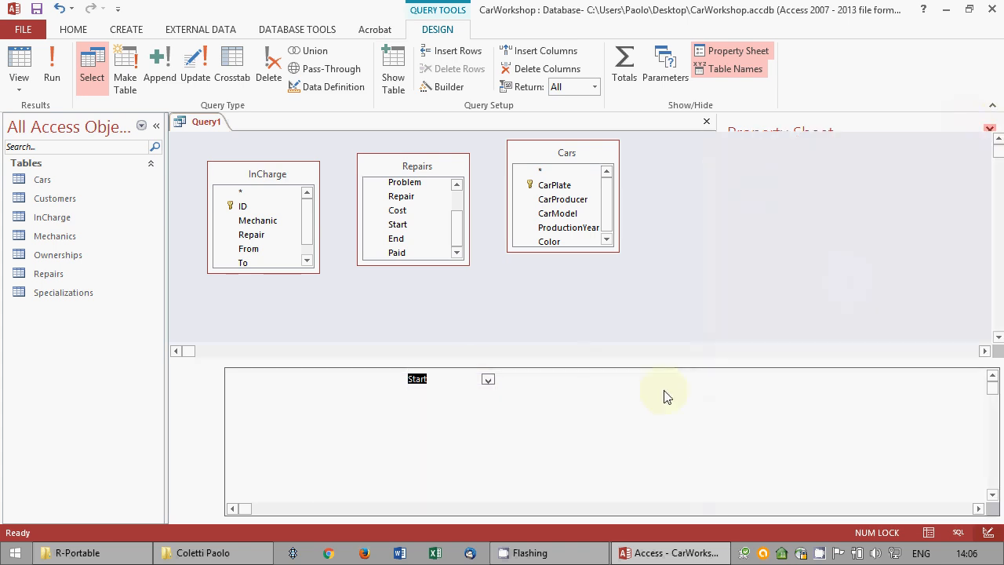
# Widen the empty query column after Start and begin a calculated field there with "duration: DateDiff(".
pyautogui.moveTo(586, 368); pyautogui.dragTo(773, 374)
pyautogui.click(662, 381)
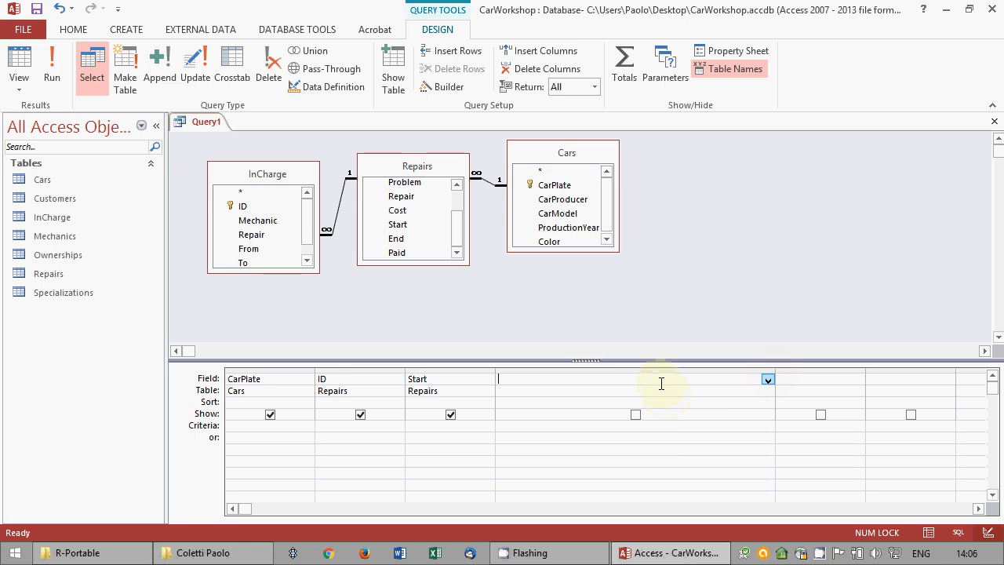
pyautogui.write('duration: DateDiff(')
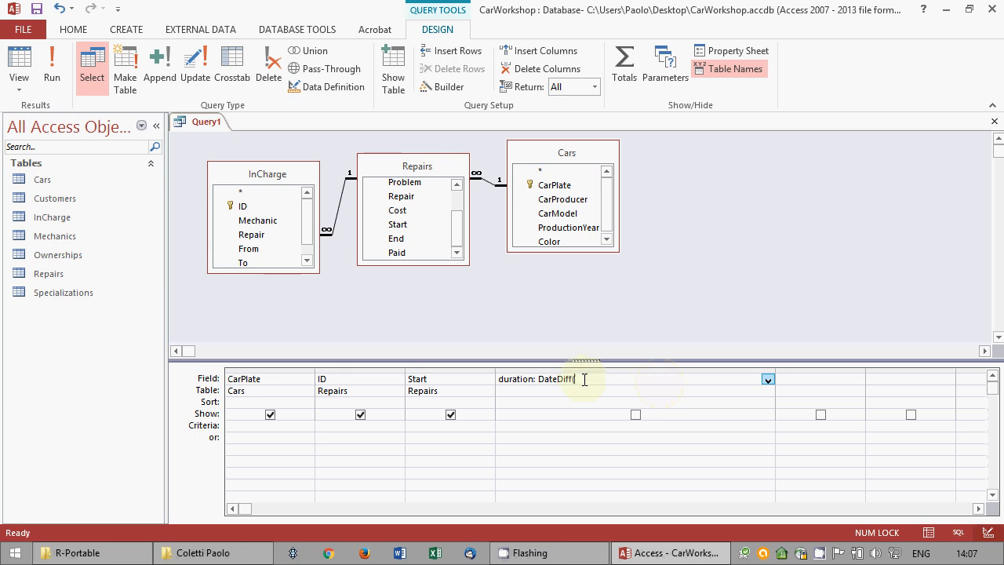
pyautogui.press('BackSpace')
pyautogui.press('BackSpace')
pyautogui.write('f(')
# Look up the arguments of the built-in Date/Time function DateDiff in the Expression Builder, leaving the expression as it is.
pyautogui.click(452, 96)
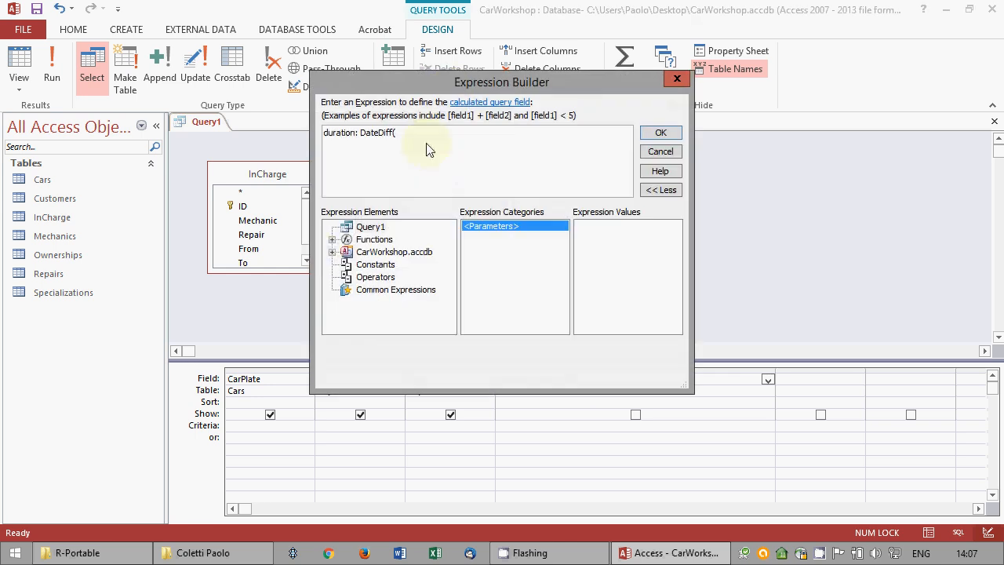
pyautogui.click(332, 239)
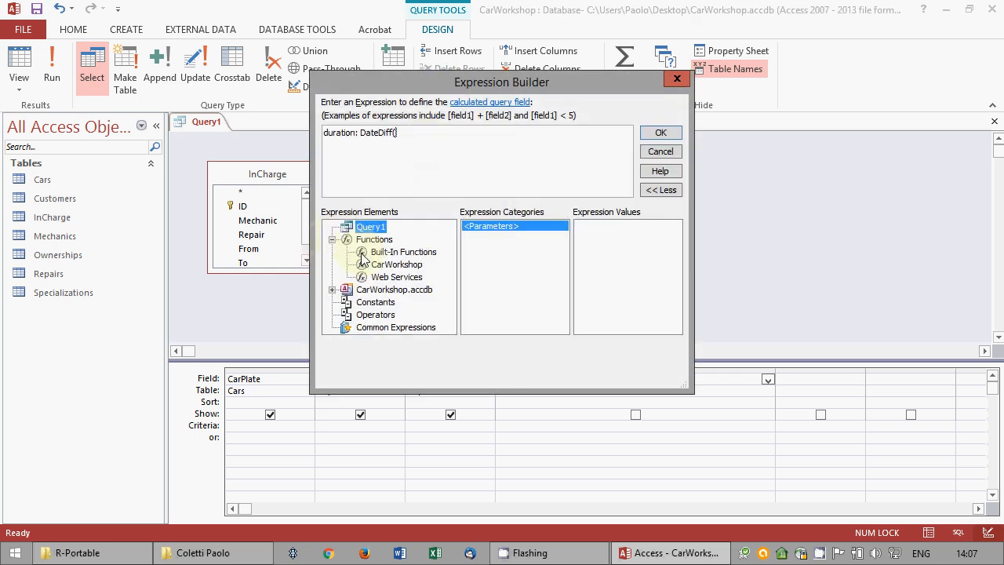
pyautogui.click(363, 254)
pyautogui.click(483, 267)
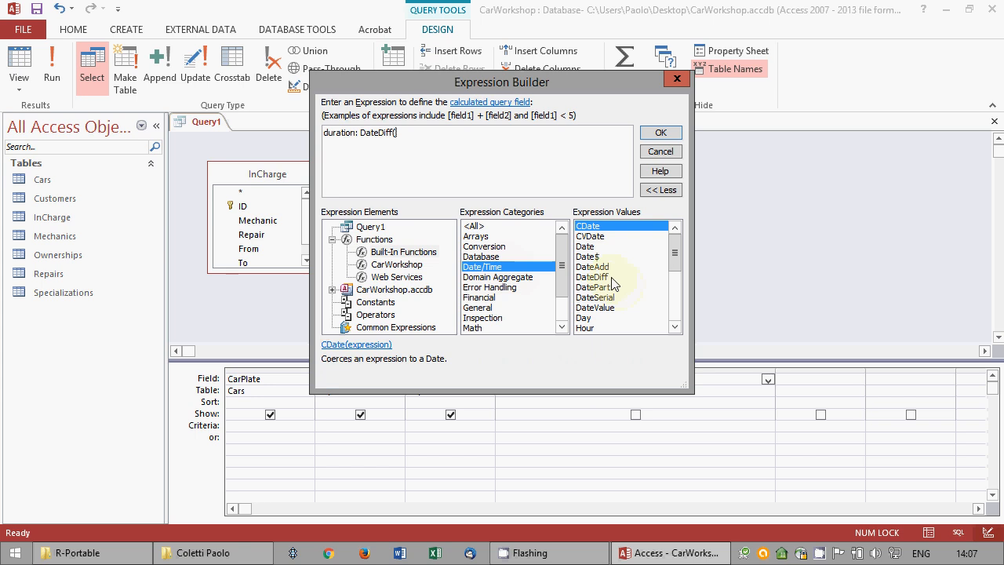
pyautogui.click(611, 279)
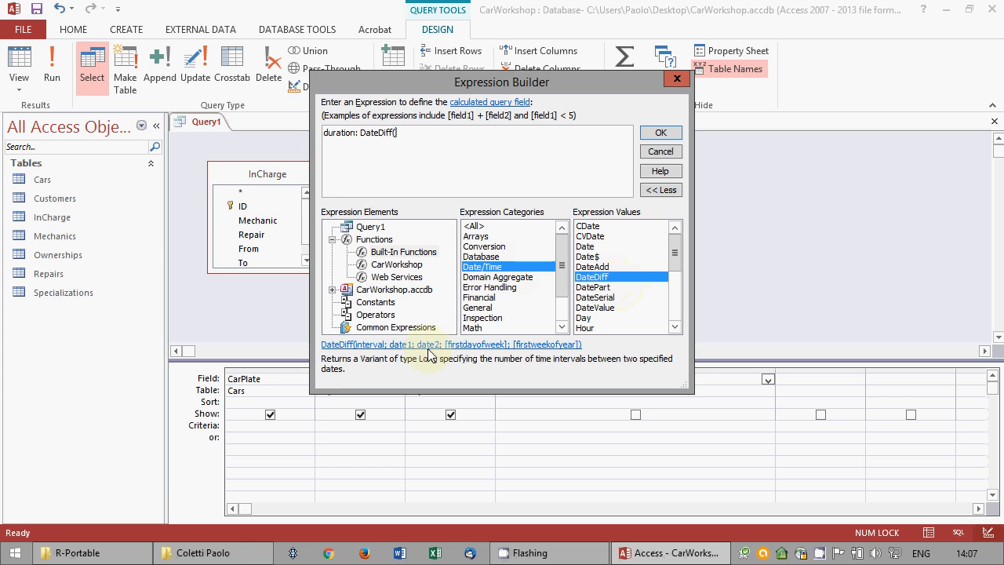
pyautogui.click(679, 82)
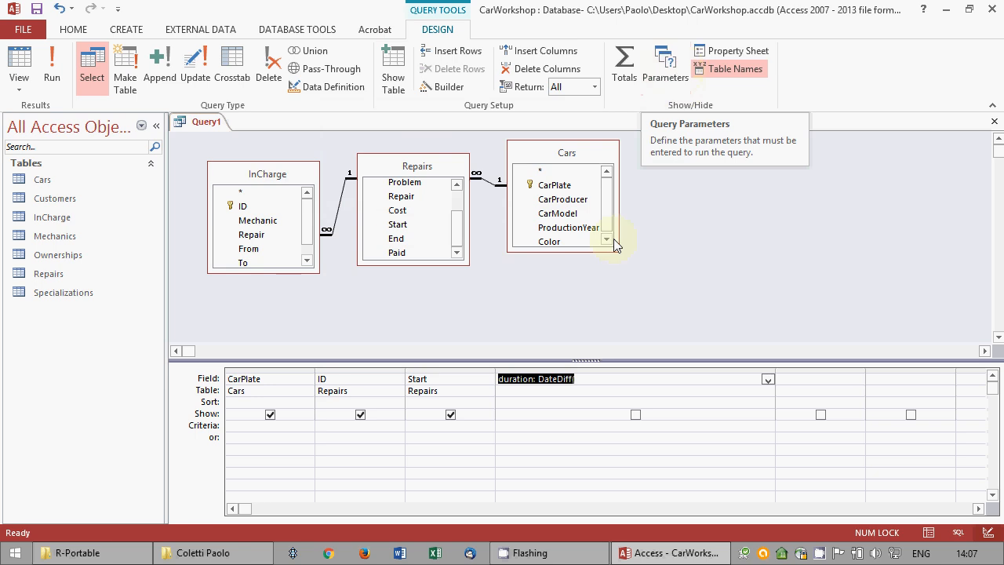
# Complete the calculated field as duration: DateDiff("h",[From],[To]) and try to commit it, enlarging the screen while writing.
pyautogui.click(596, 384)
pyautogui.write('"h"')
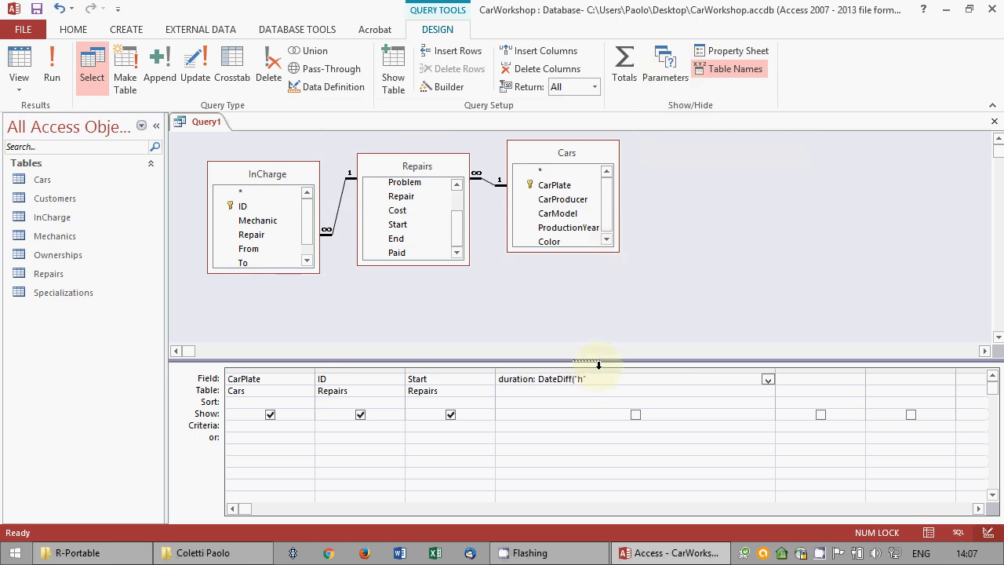
pyautogui.press('super+plus')
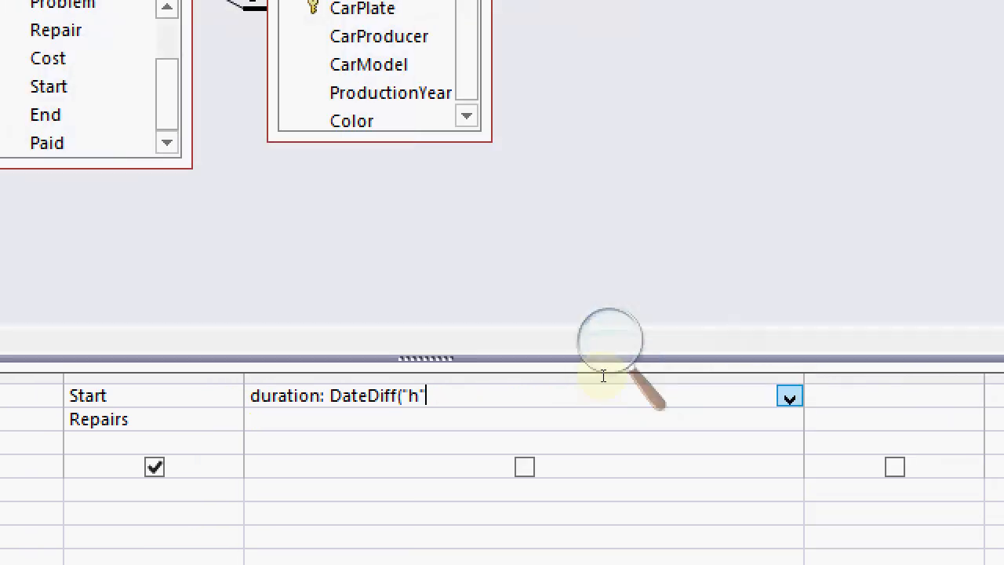
pyautogui.click(603, 377)
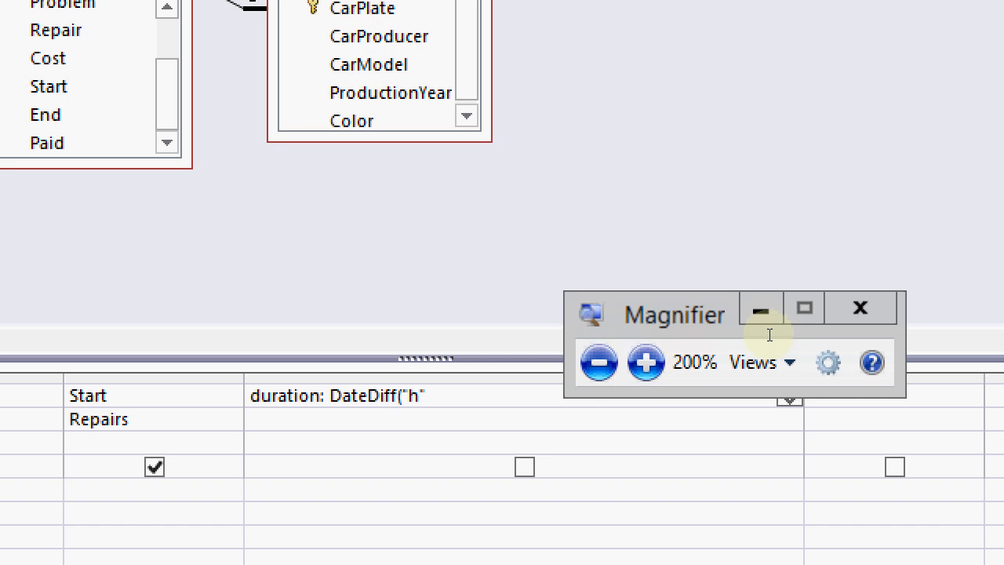
pyautogui.click(758, 313)
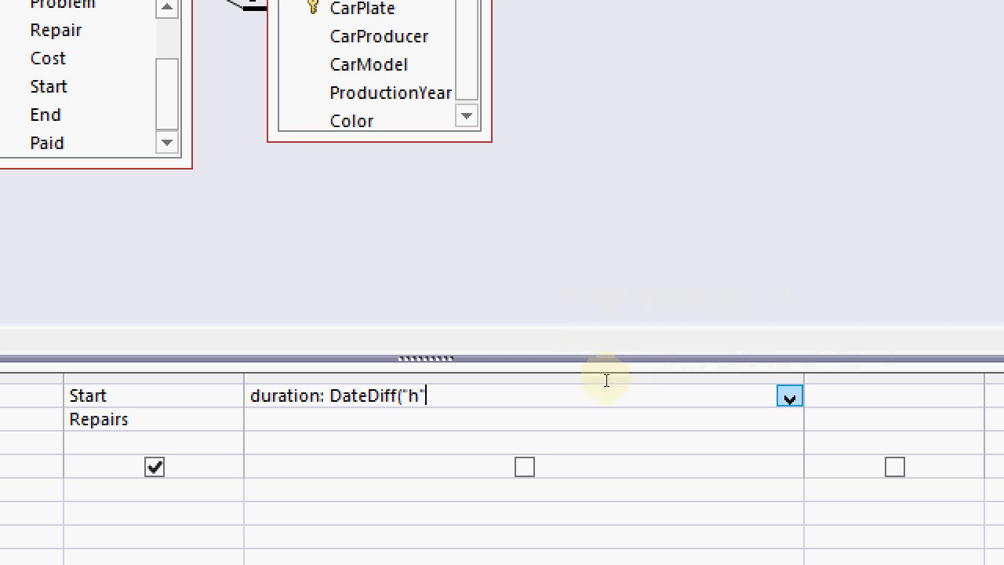
pyautogui.write(',[From],[To])')
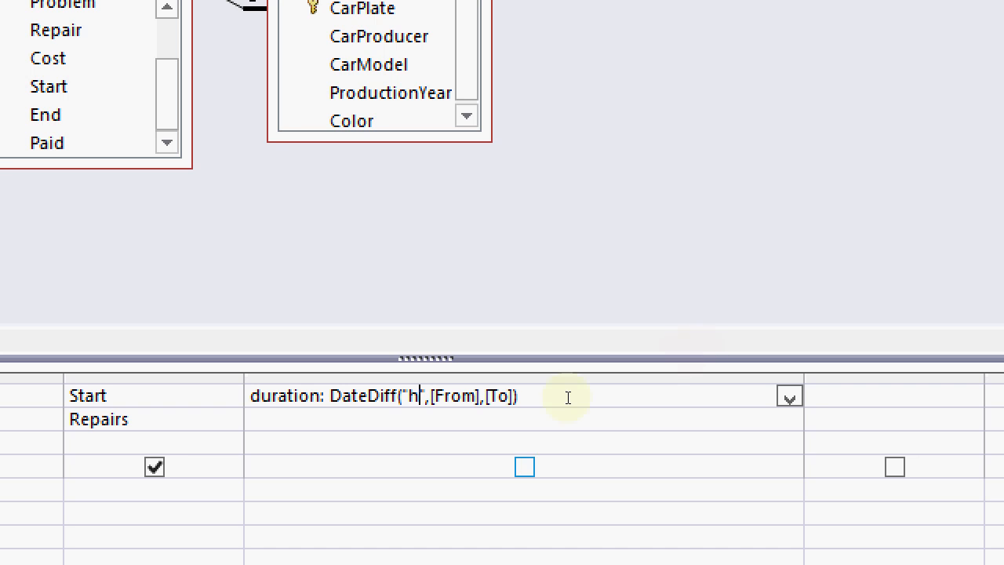
pyautogui.press('Right')
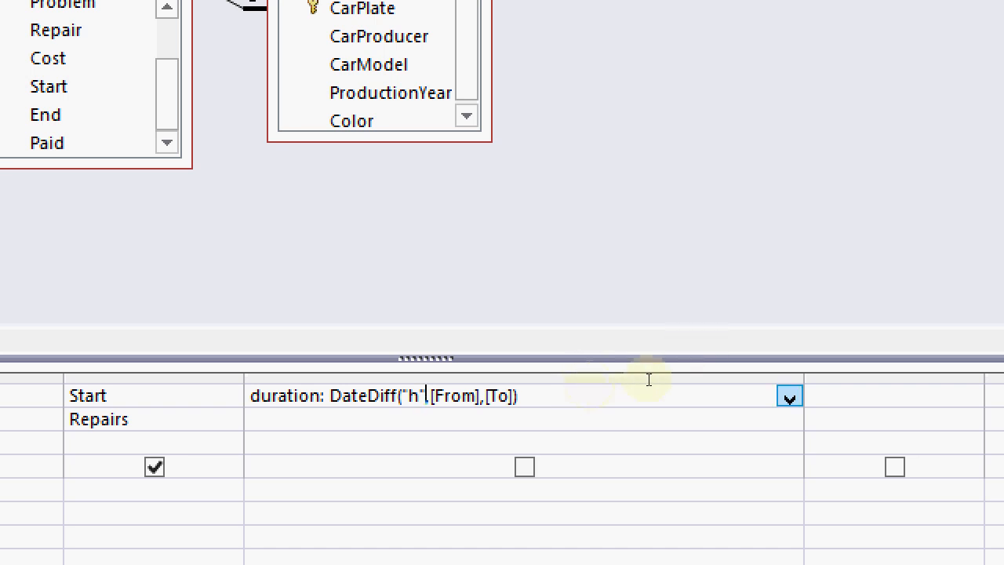
pyautogui.press('End')
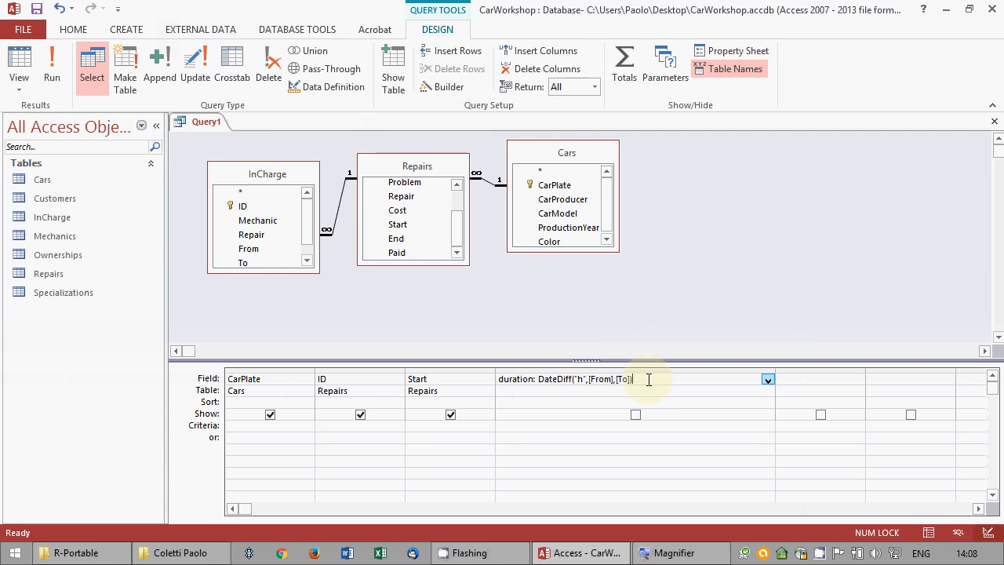
pyautogui.click(612, 428)
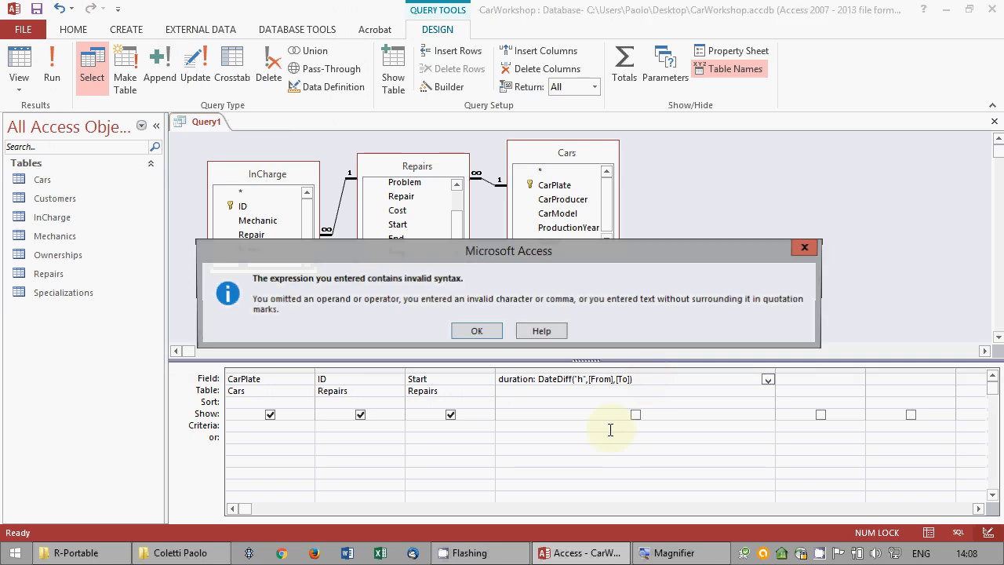
pyautogui.click(476, 331)
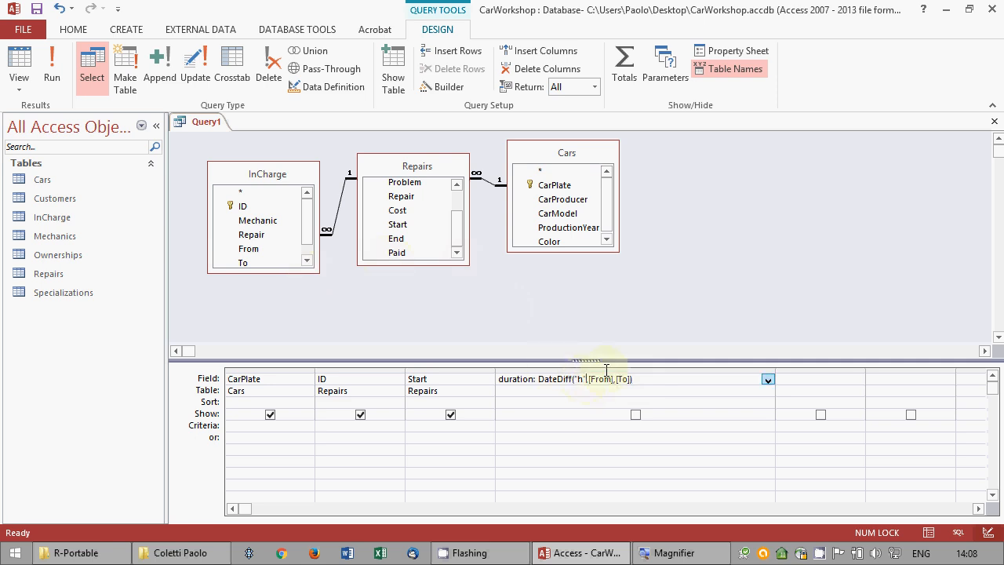
# Replace the commas in the duration expression with semicolons, run the query to check it, and return to design view.
pyautogui.press('BackSpace')
pyautogui.write(';')
pyautogui.press('Delete')
pyautogui.write(';')
pyautogui.click(582, 444)
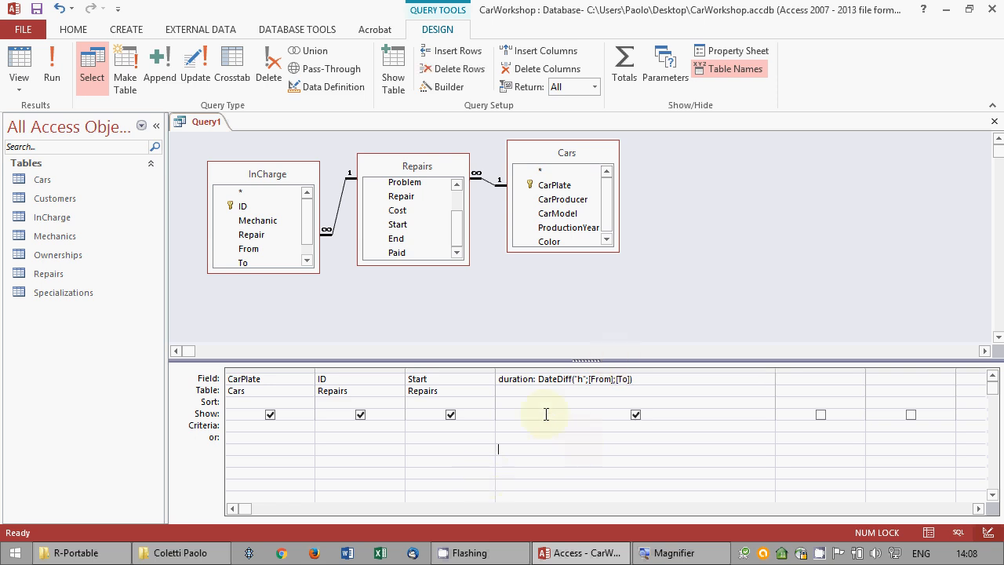
pyautogui.click(52, 72)
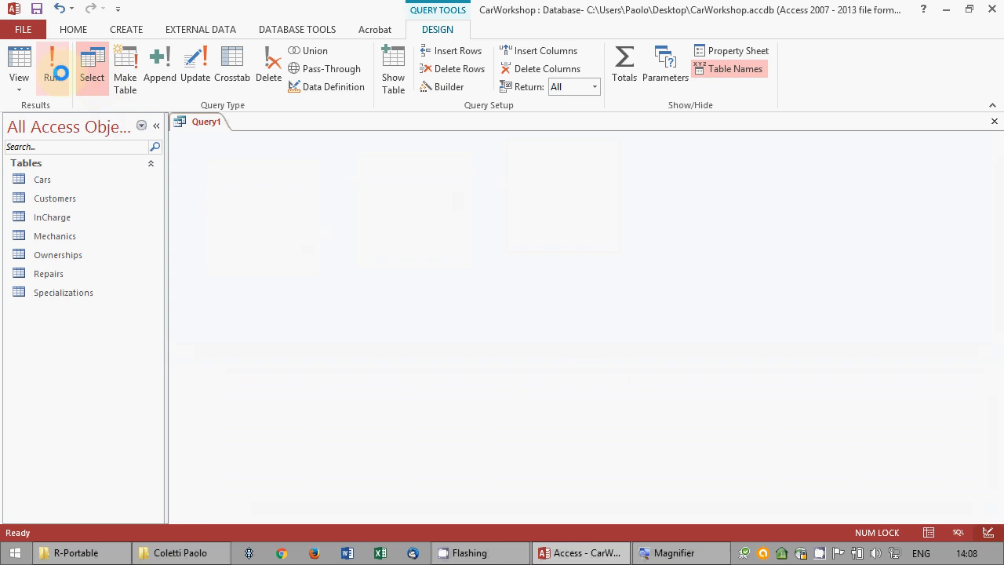
pyautogui.click(22, 69)
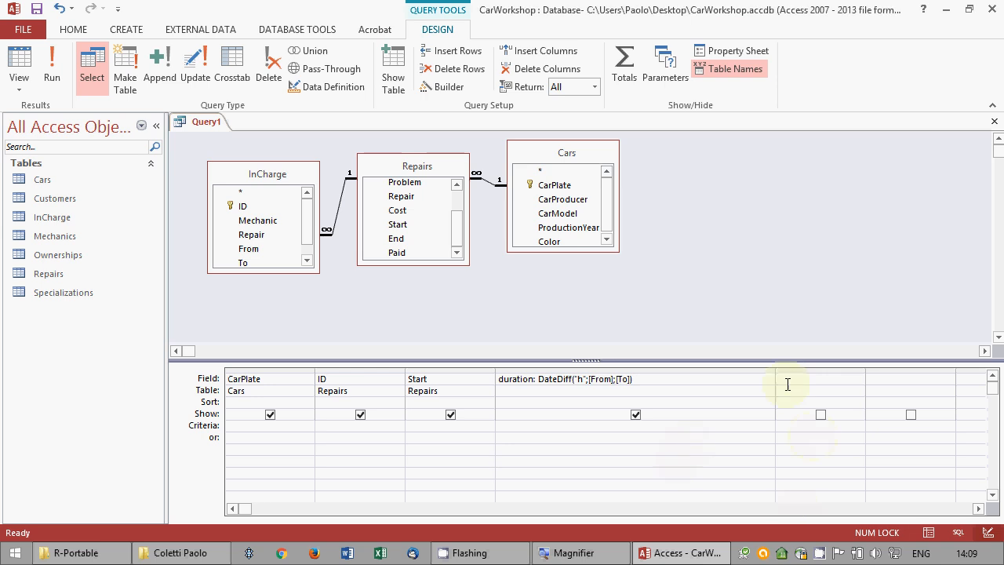
# Add a wider calculated column YearAsked: Year([Start]) with the parameter criterion [please tell me a year].
pyautogui.click(785, 383)
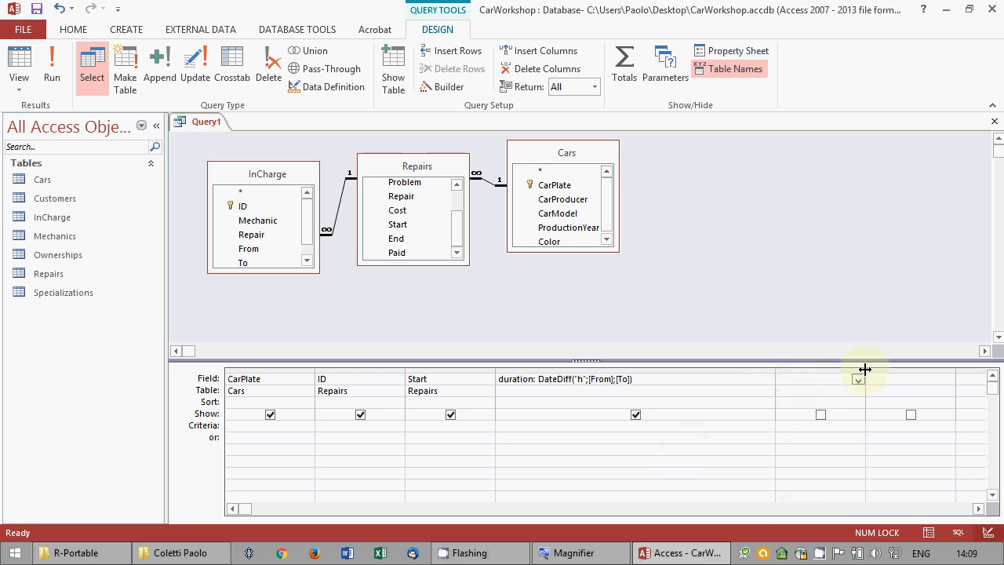
pyautogui.moveTo(864, 369); pyautogui.dragTo(951, 372)
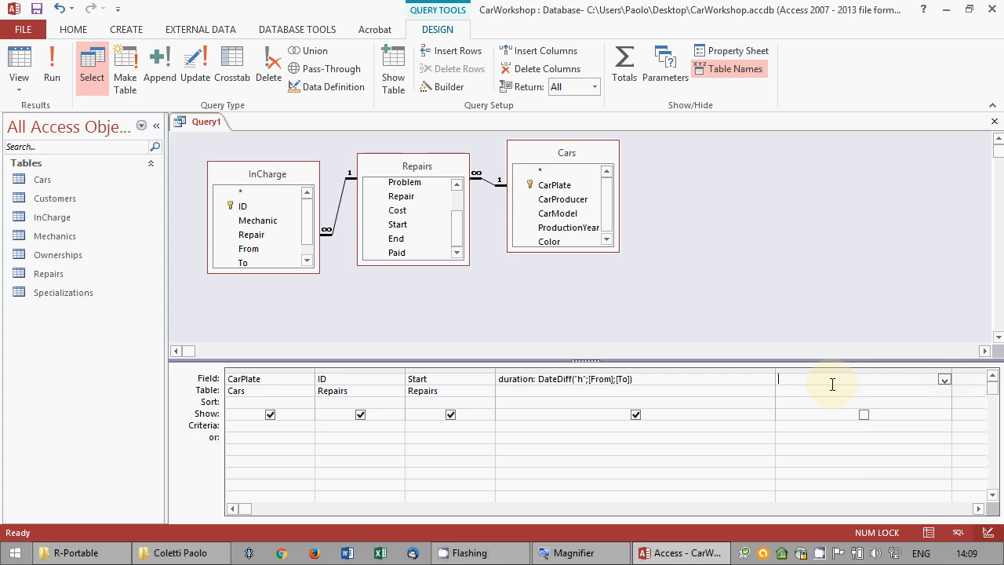
pyautogui.write('YearAsked: Year([Start])')
pyautogui.click(820, 424)
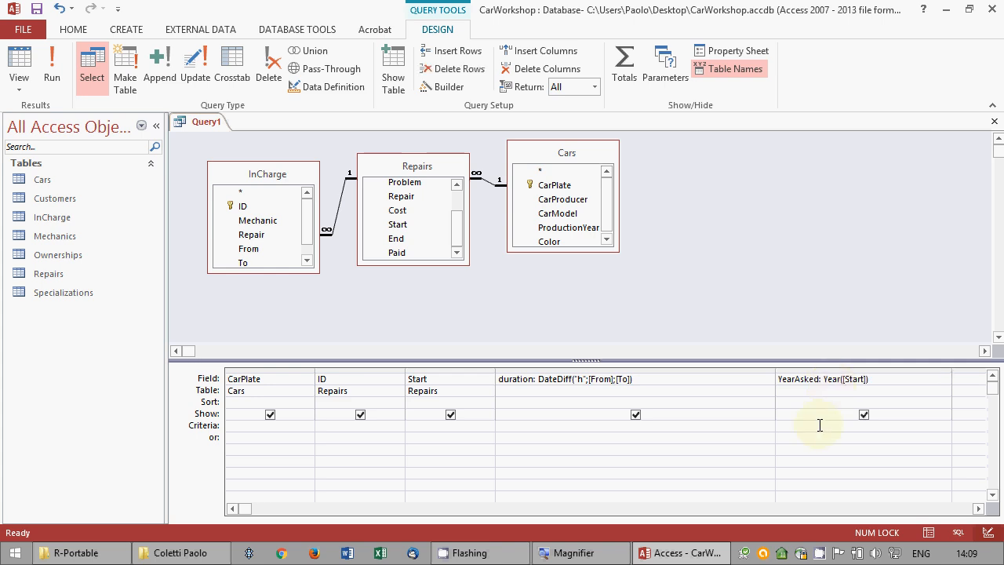
pyautogui.write('[please tell me a year]')
# Turn on totals for the query, setting YearAsked to Where and duration to Sum.
pyautogui.click(640, 64)
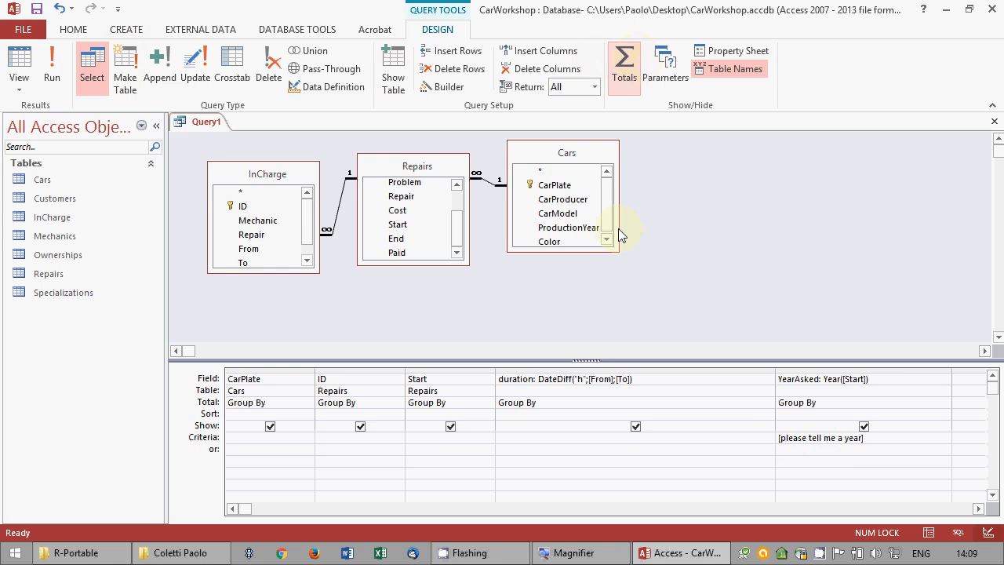
pyautogui.click(941, 403)
pyautogui.click(945, 403)
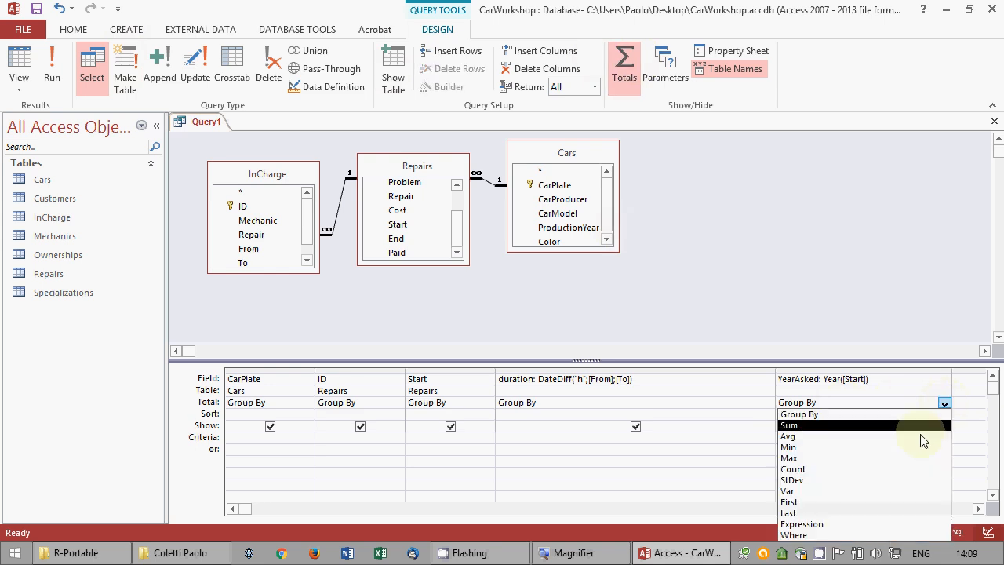
pyautogui.click(863, 535)
pyautogui.click(767, 402)
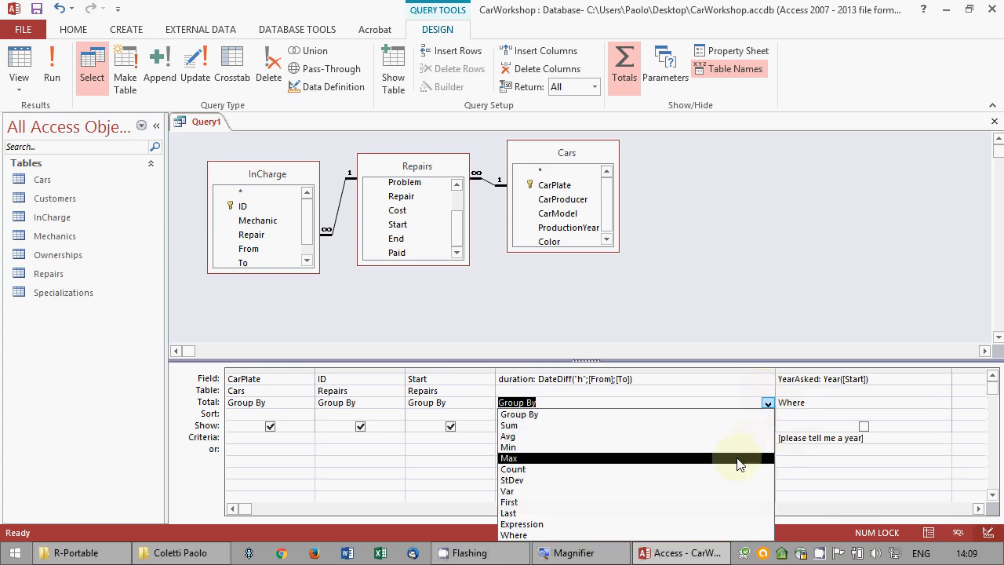
pyautogui.click(706, 426)
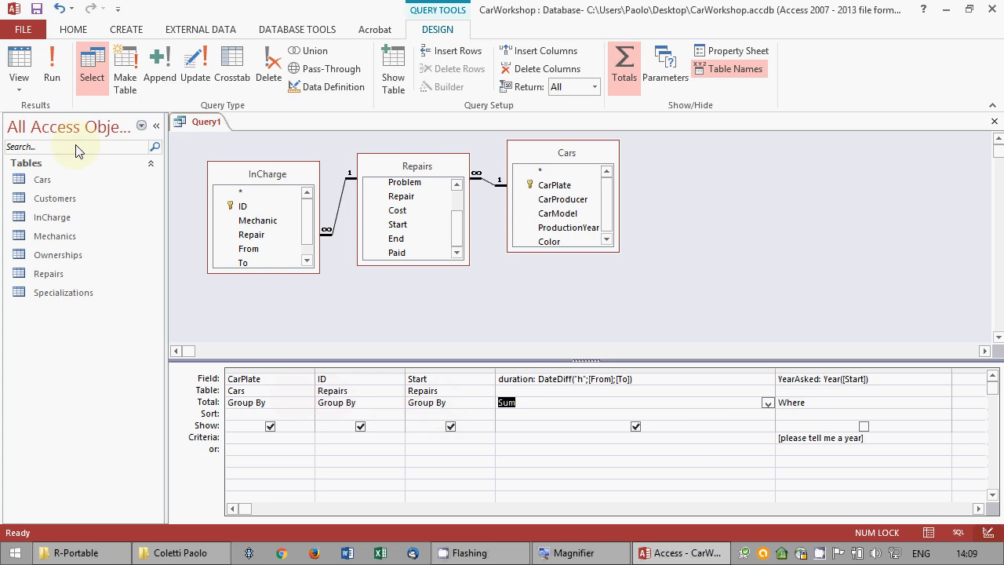
# Run the query with 2015 as the year parameter.
pyautogui.click(49, 69)
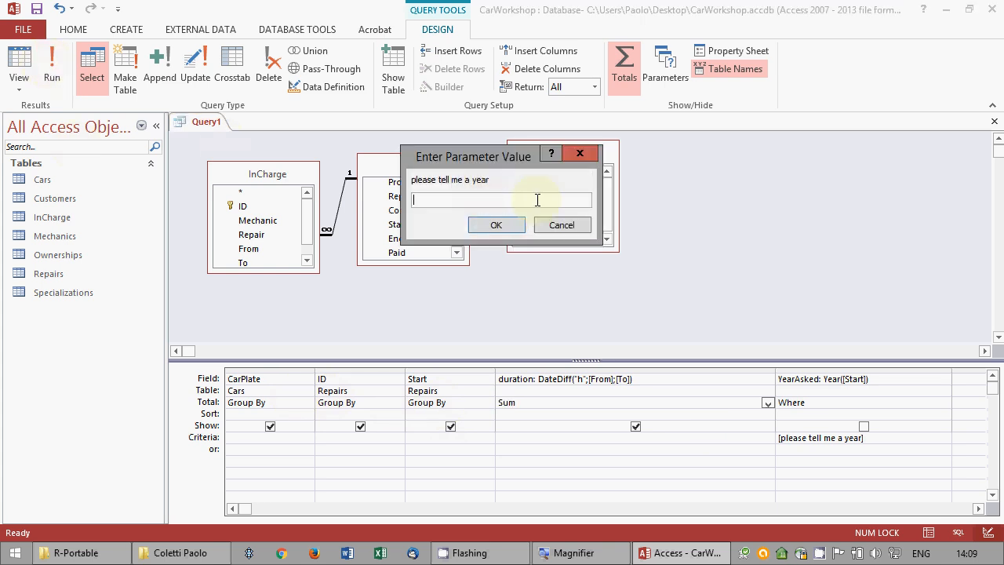
pyautogui.write('2015')
pyautogui.press('Return')
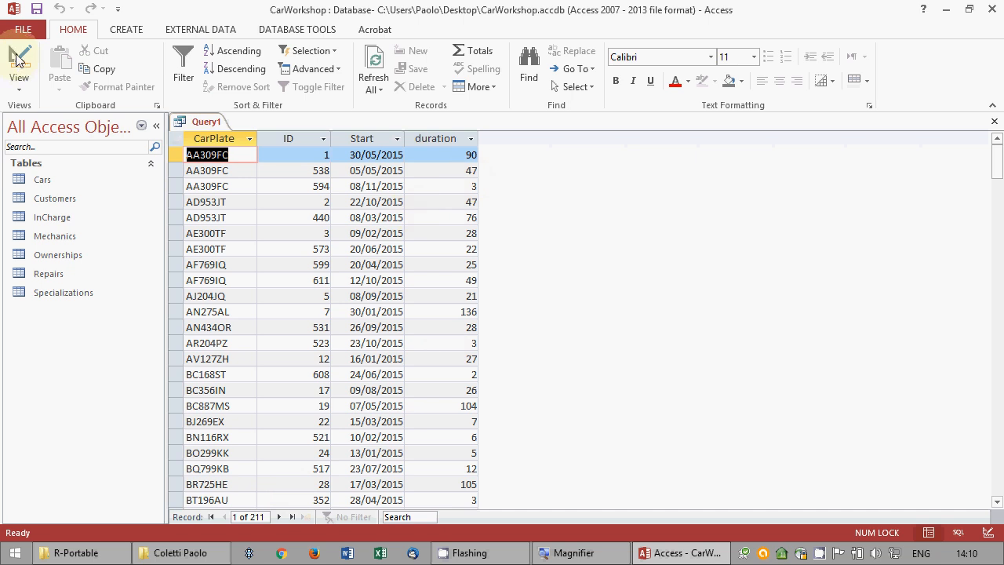
# Close the query and save it as durationByYear.
pyautogui.click(995, 122)
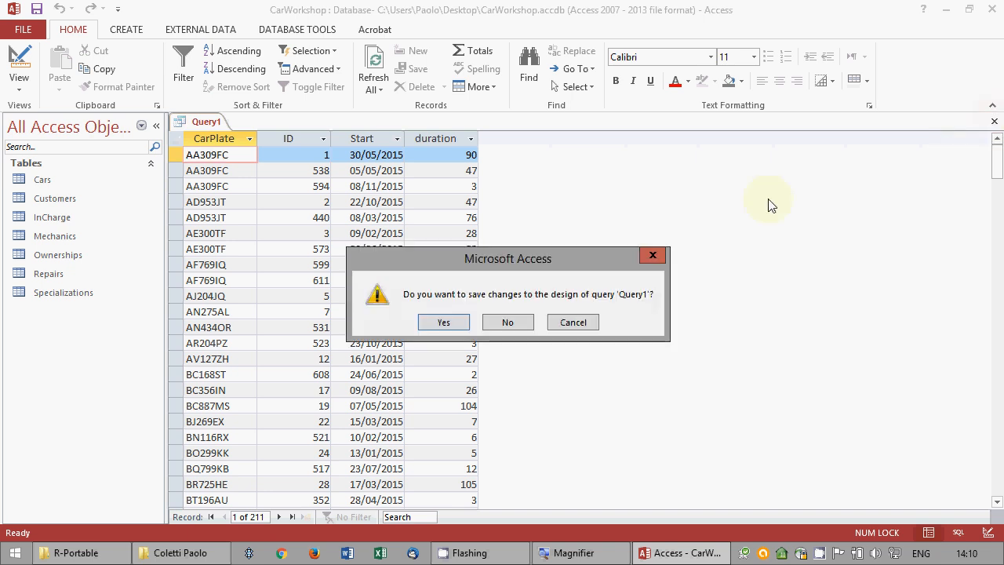
pyautogui.click(449, 322)
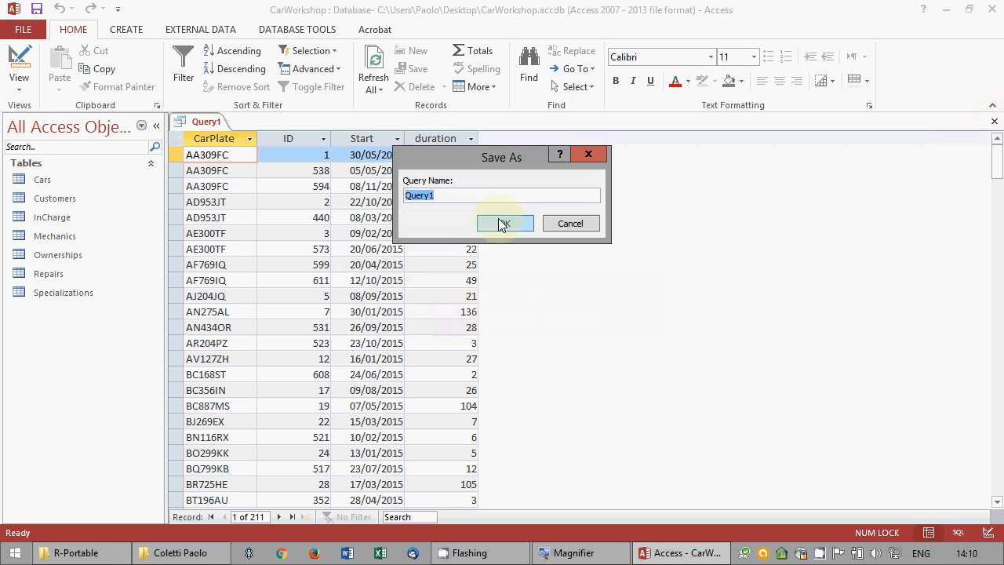
pyautogui.write('durationByYear')
pyautogui.click(502, 223)
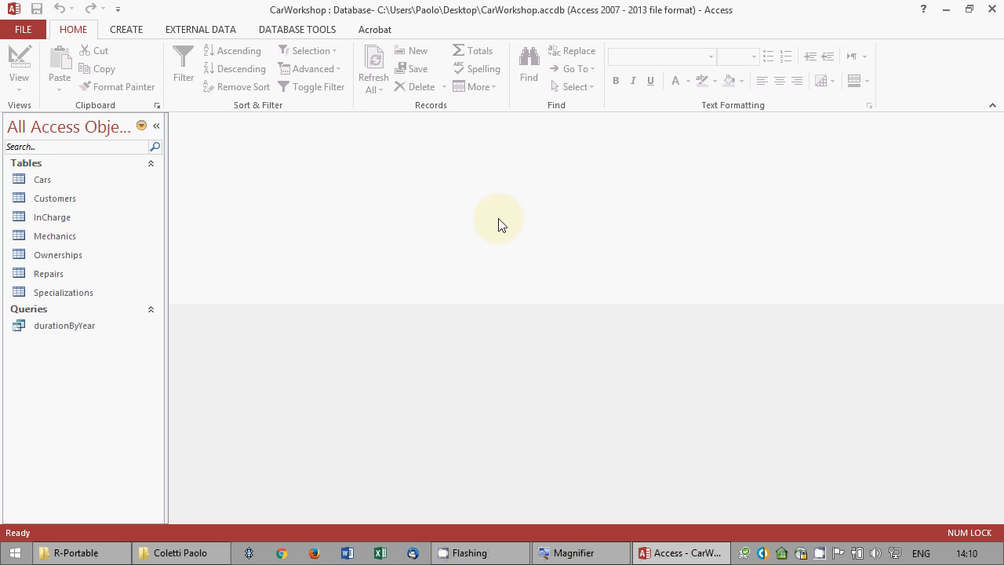
# Start a form with the Form Wizard, adding all fields of the Repairs table and all fields of the InCharge table.
pyautogui.click(128, 33)
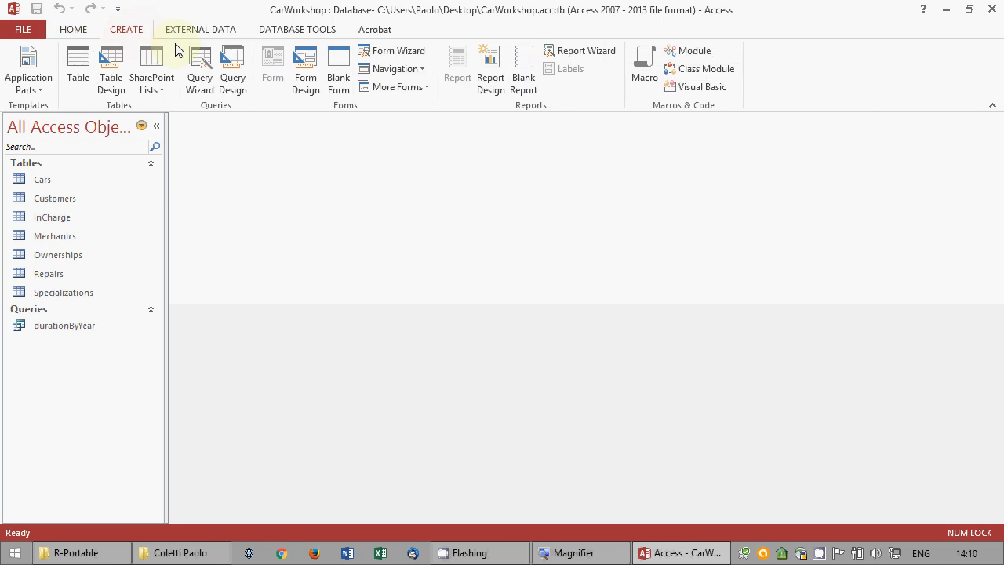
pyautogui.click(400, 52)
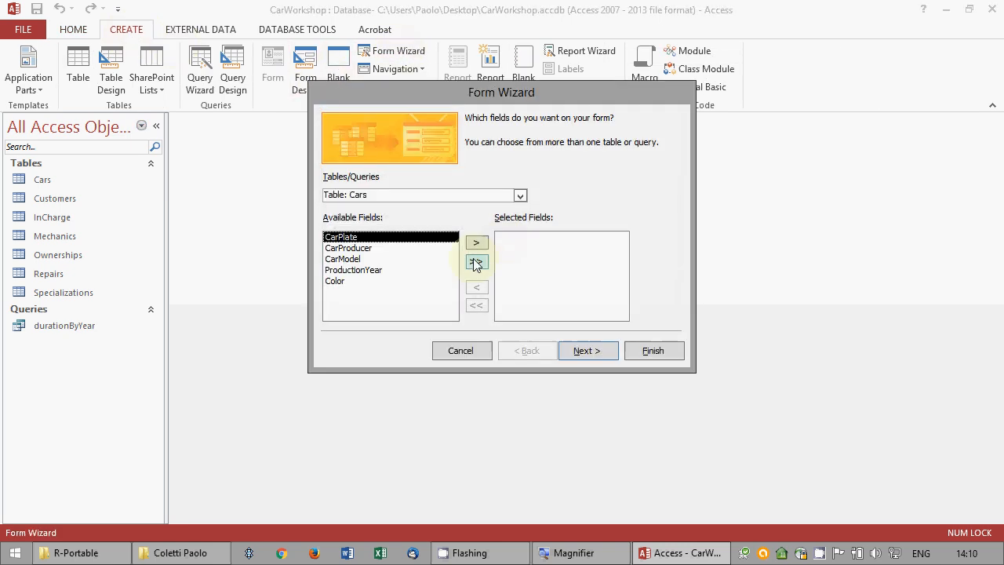
pyautogui.click(520, 195)
pyautogui.click(479, 263)
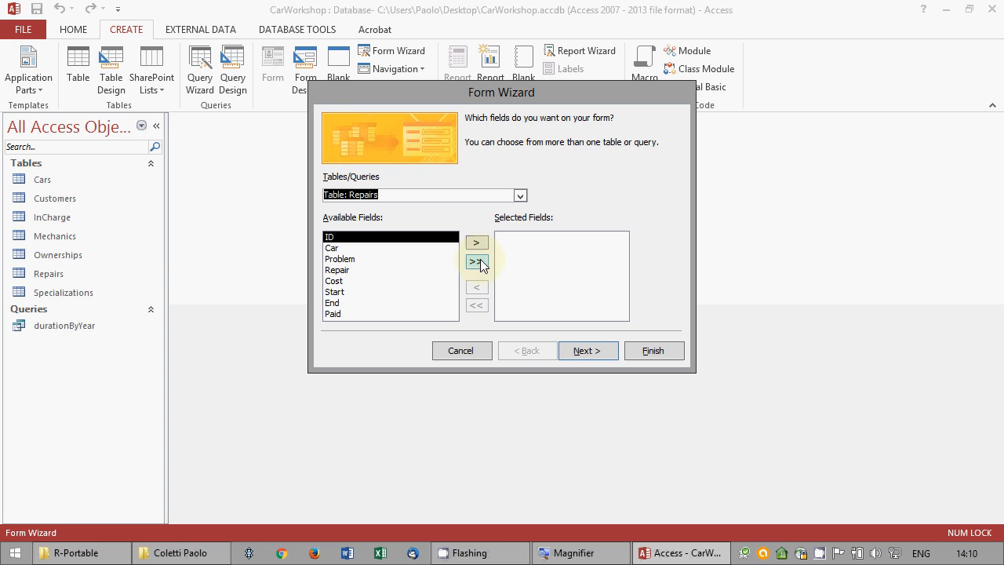
pyautogui.click(480, 263)
pyautogui.click(521, 195)
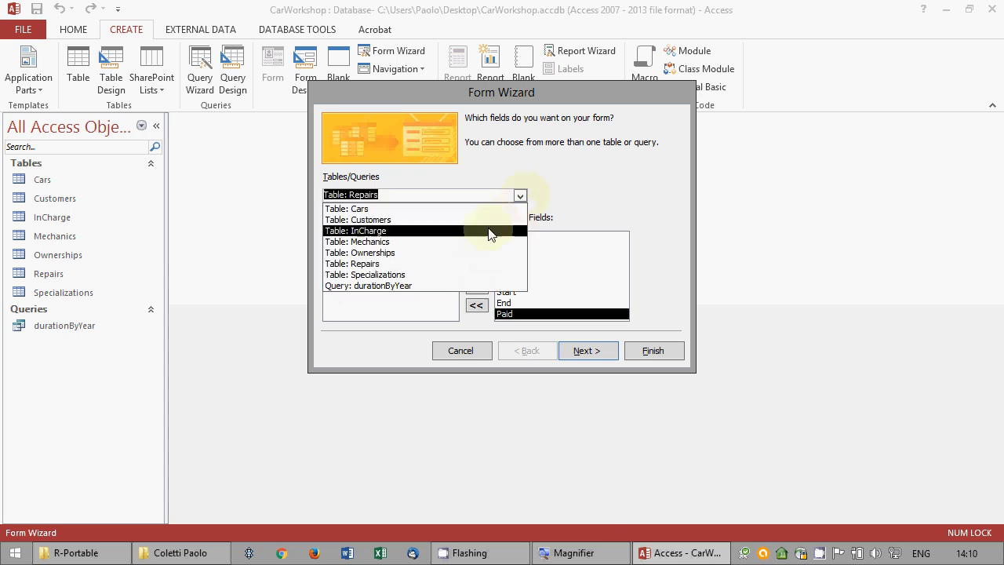
pyautogui.click(489, 232)
pyautogui.click(480, 264)
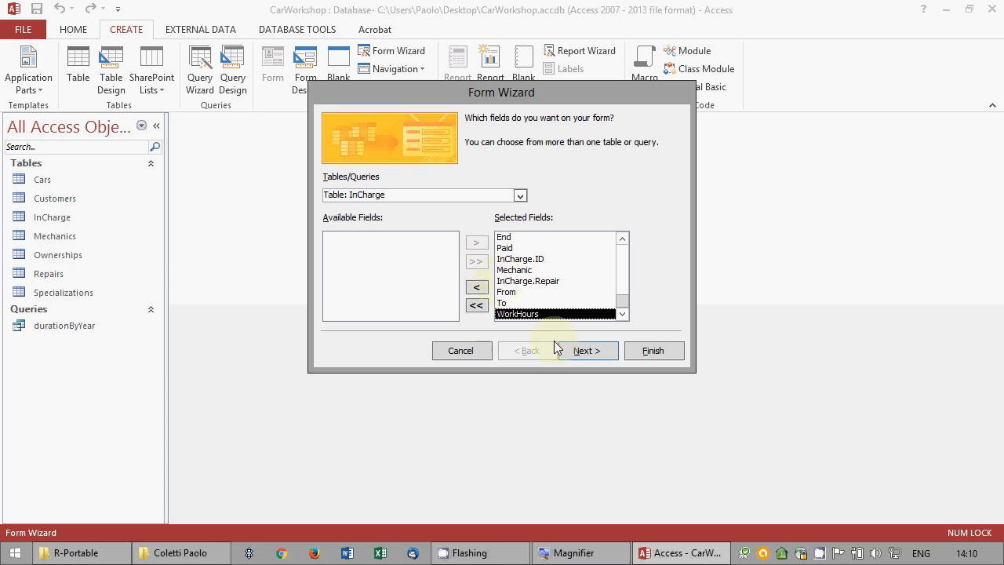
# Keep the data viewed by Repairs with a subform, title the main form form1 and finish the wizard.
pyautogui.click(586, 352)
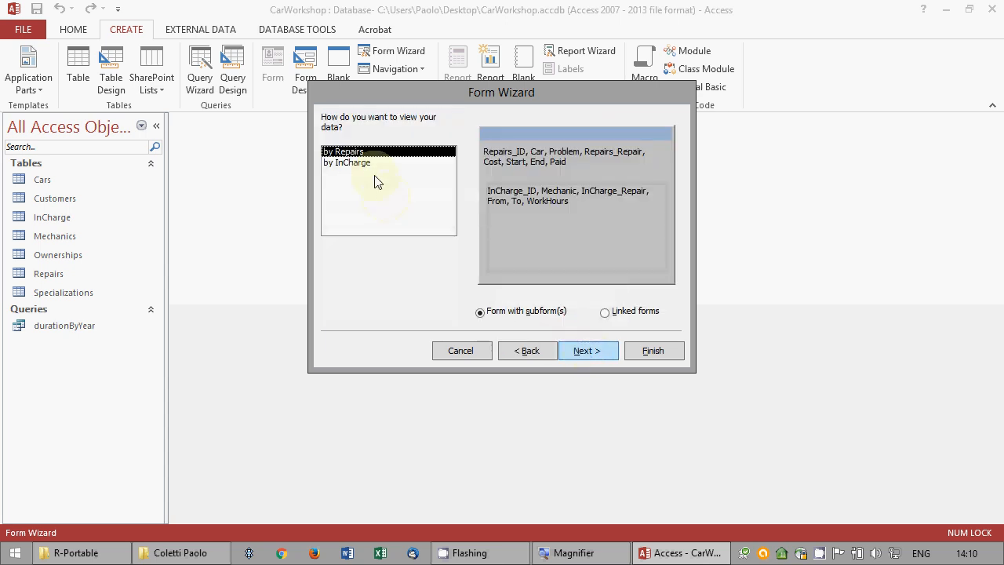
pyautogui.click(586, 351)
pyautogui.click(586, 350)
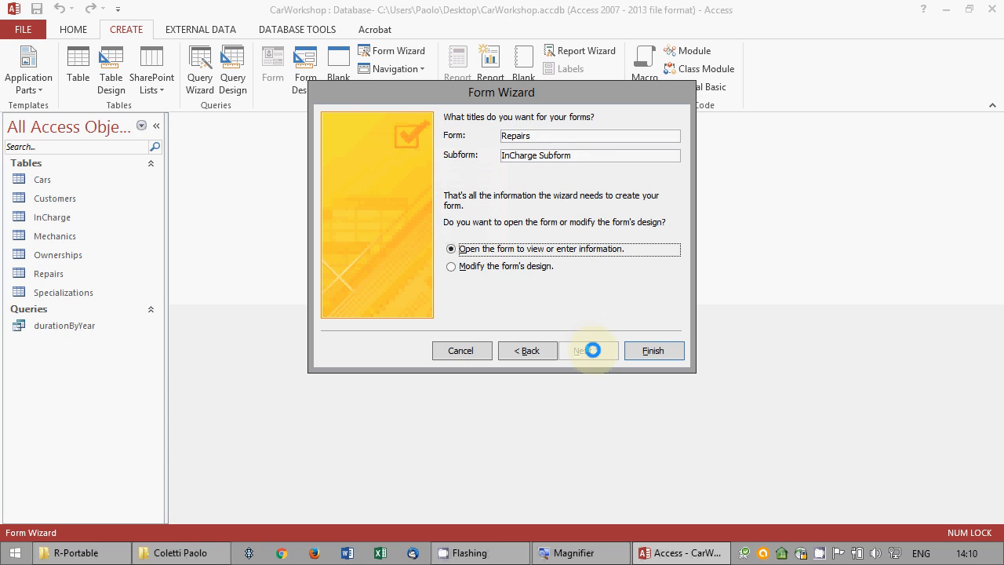
pyautogui.moveTo(539, 137); pyautogui.dragTo(439, 128)
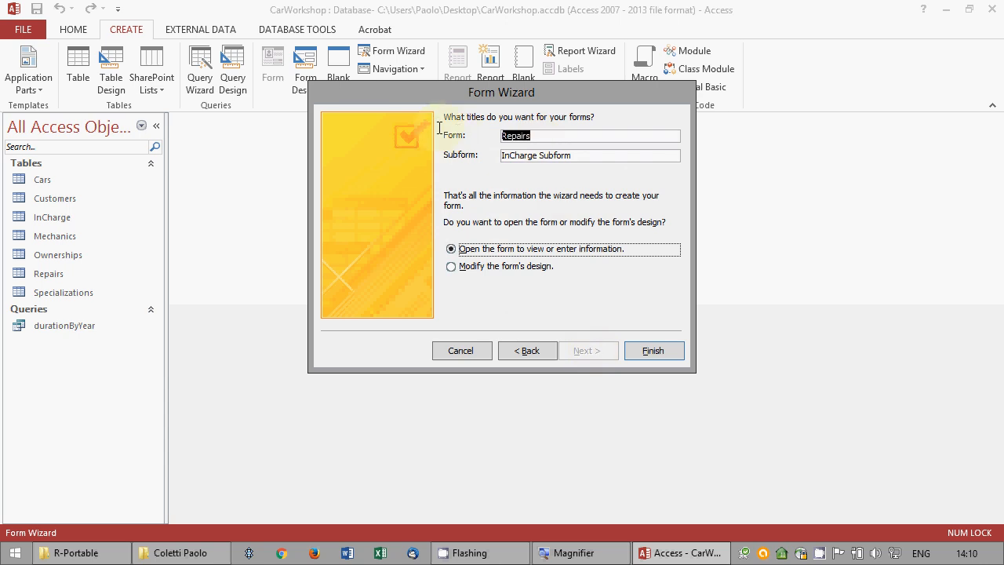
pyautogui.click(572, 135)
pyautogui.click(645, 354)
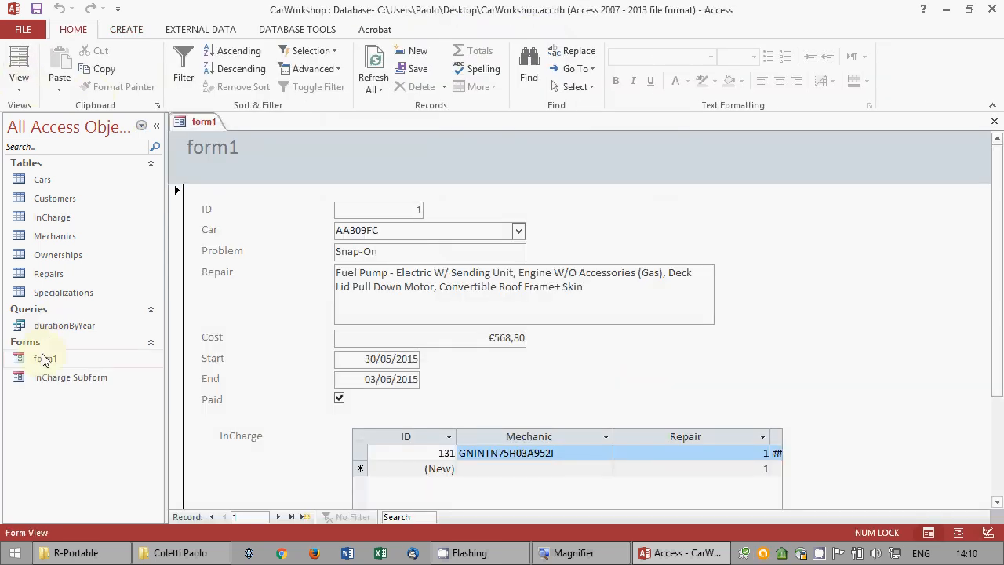
# Open form1 in Design View and set its Allow Deletions and Allow Edits properties to No.
pyautogui.click(44, 358)
pyautogui.click(21, 81)
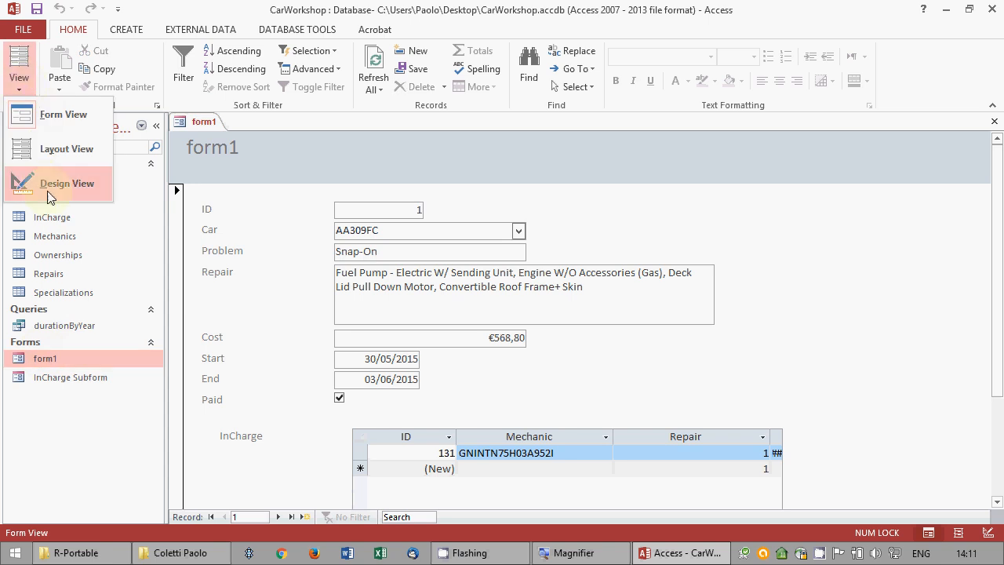
pyautogui.click(48, 192)
pyautogui.click(711, 75)
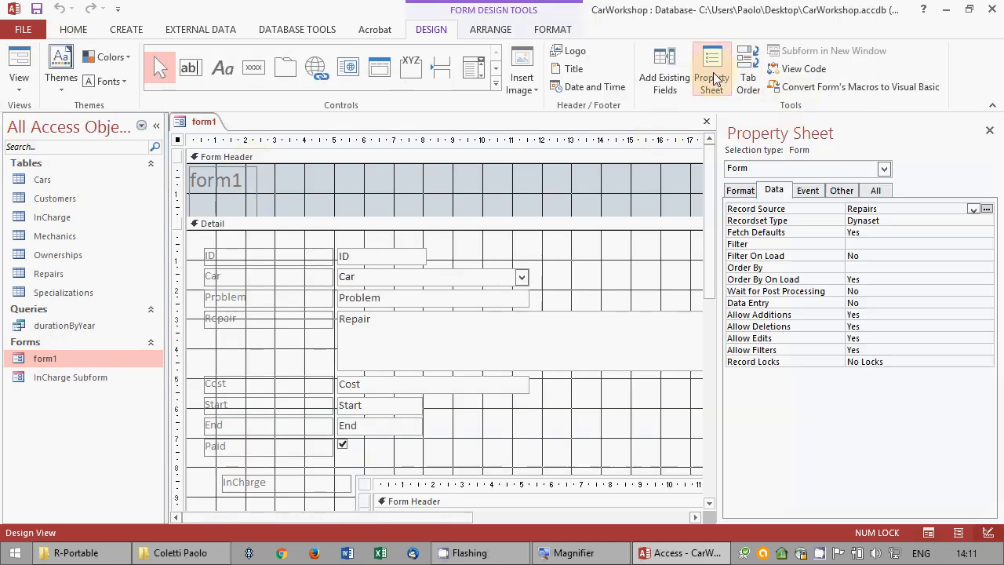
pyautogui.click(896, 328)
pyautogui.click(987, 329)
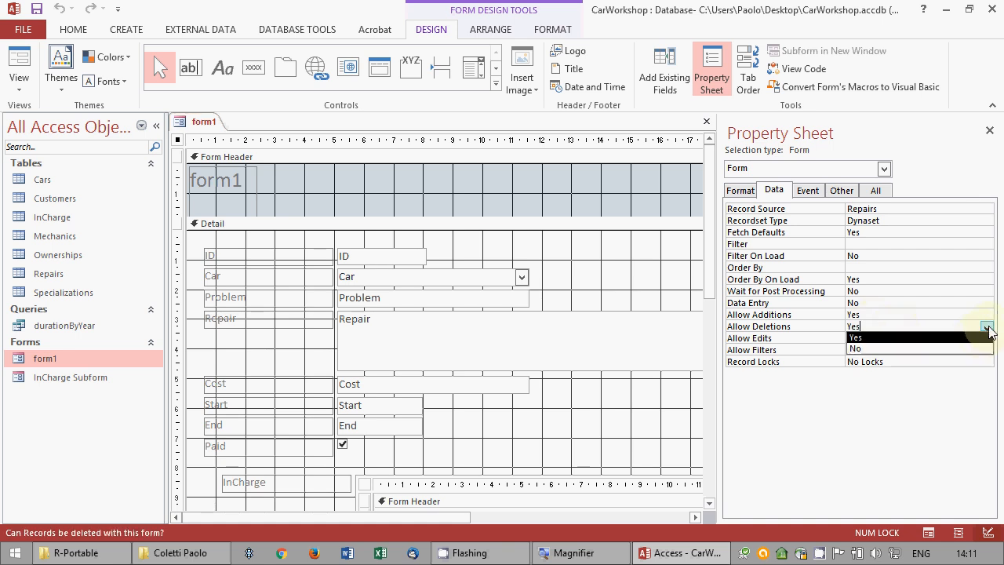
pyautogui.click(977, 348)
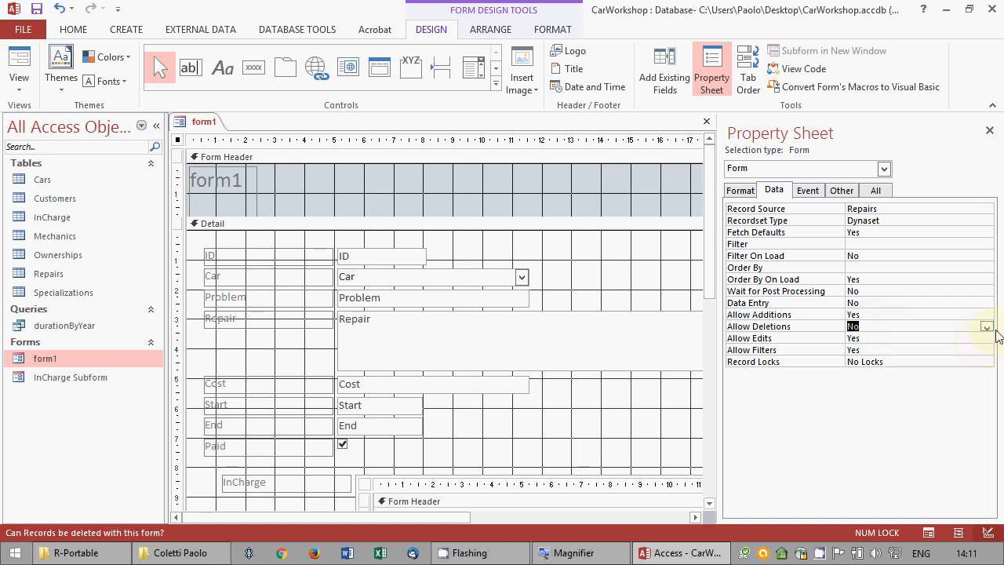
pyautogui.click(987, 339)
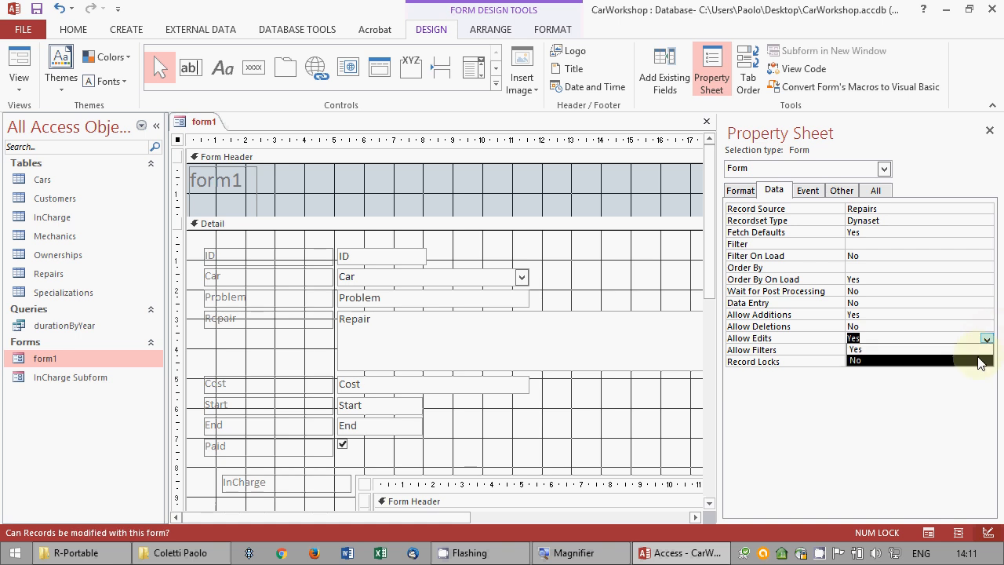
pyautogui.click(980, 362)
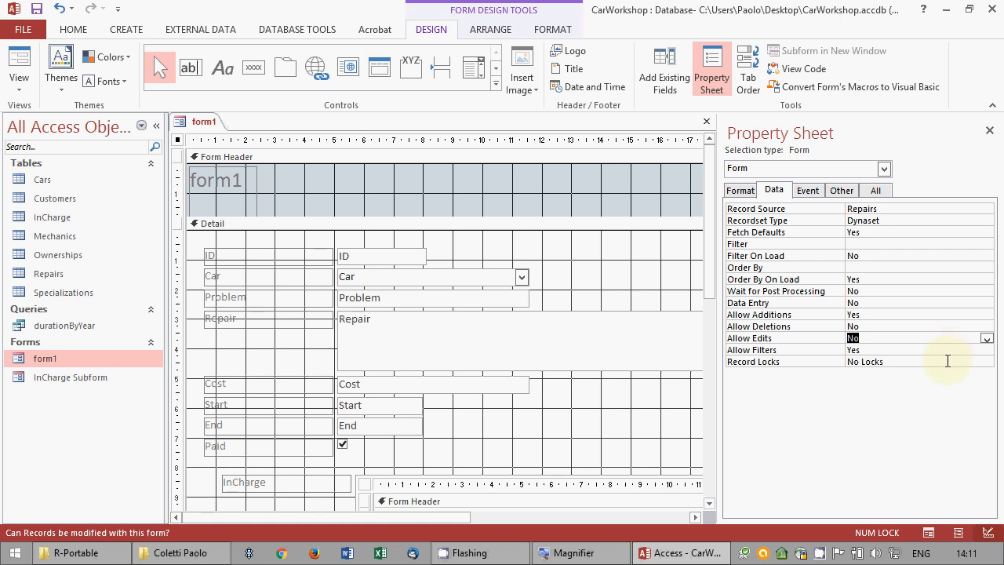
# Close the property sheet and form1, saving the design changes.
pyautogui.click(947, 361)
pyautogui.click(989, 130)
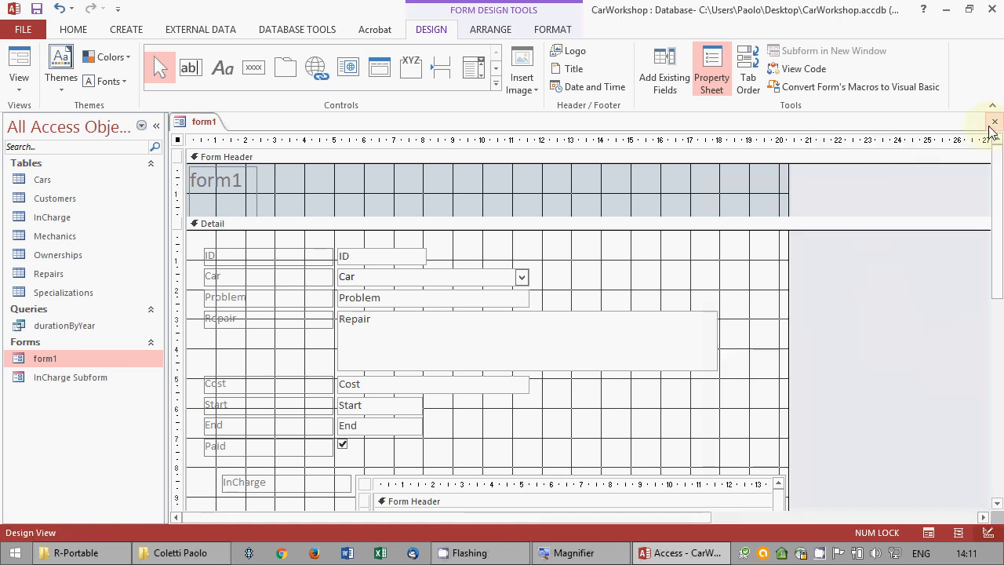
pyautogui.click(994, 122)
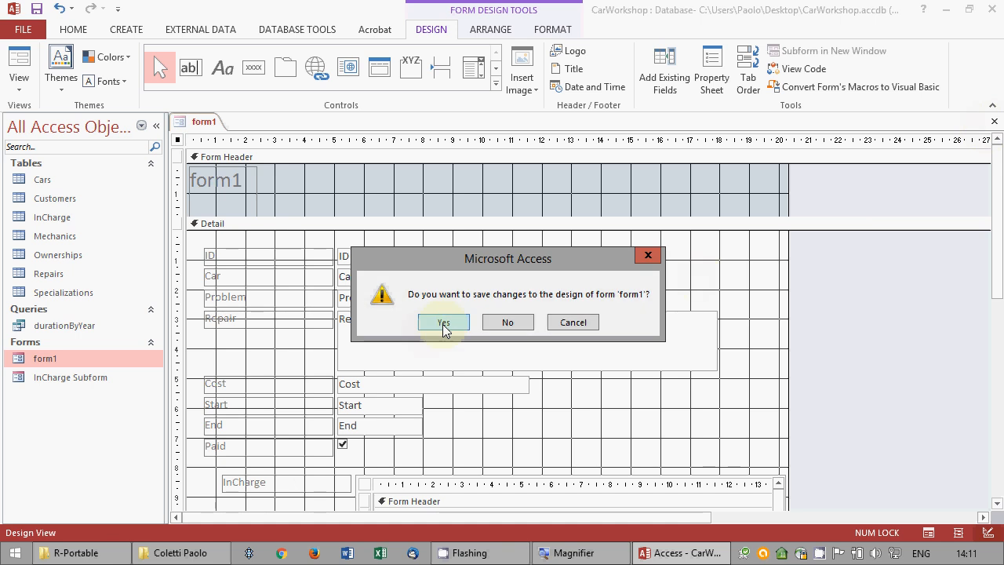
pyautogui.click(443, 322)
pyautogui.rightClick(95, 377)
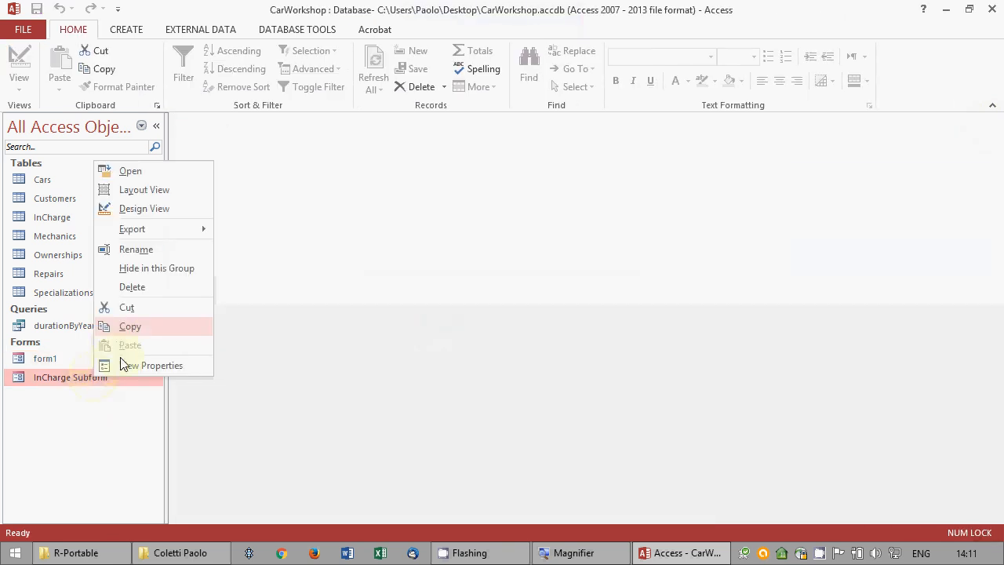
pyautogui.click(119, 364)
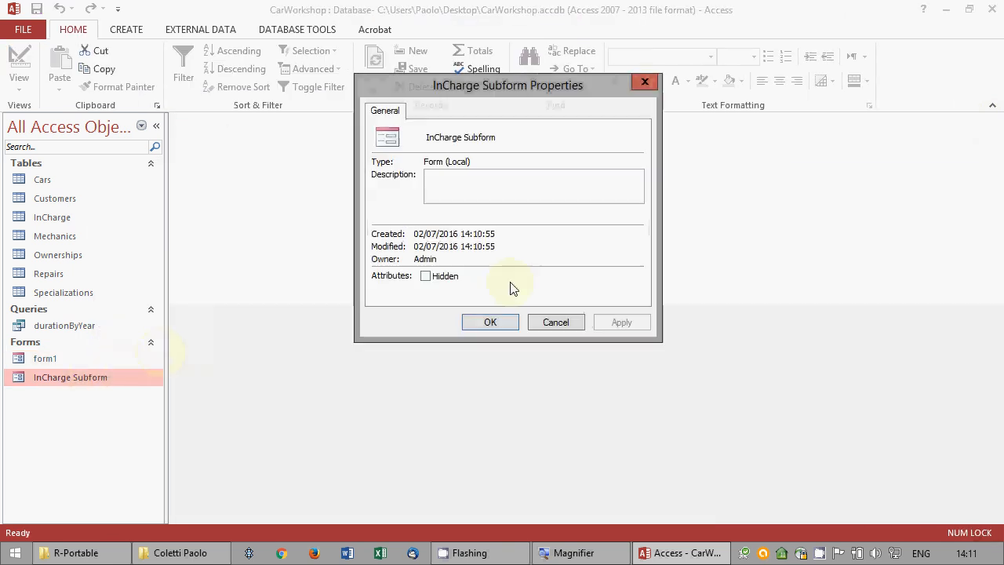
pyautogui.click(562, 322)
# Open InCharge Subform in Design View and set its Allow Deletions and Allow Edits properties to No.
pyautogui.rightClick(86, 383)
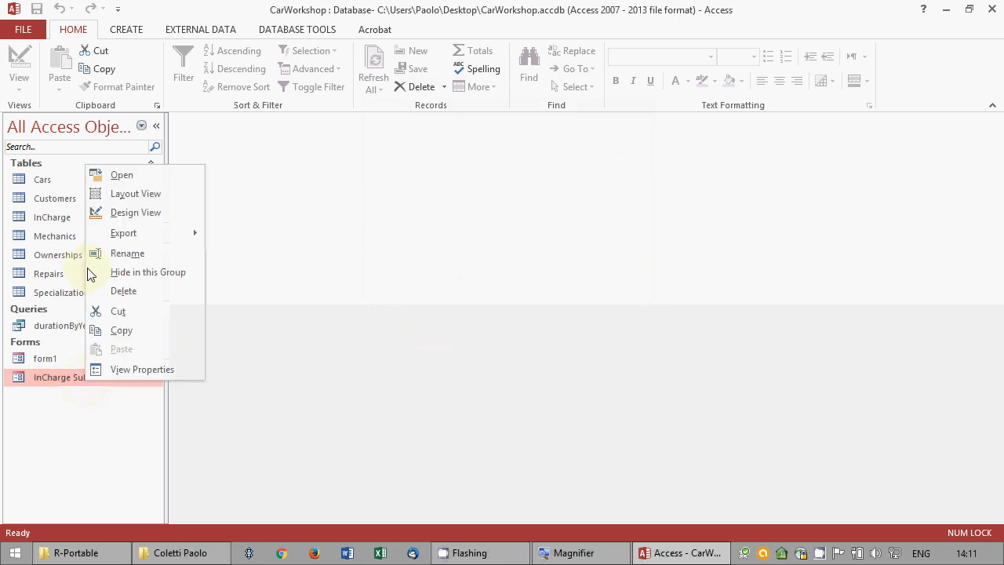
pyautogui.click(125, 213)
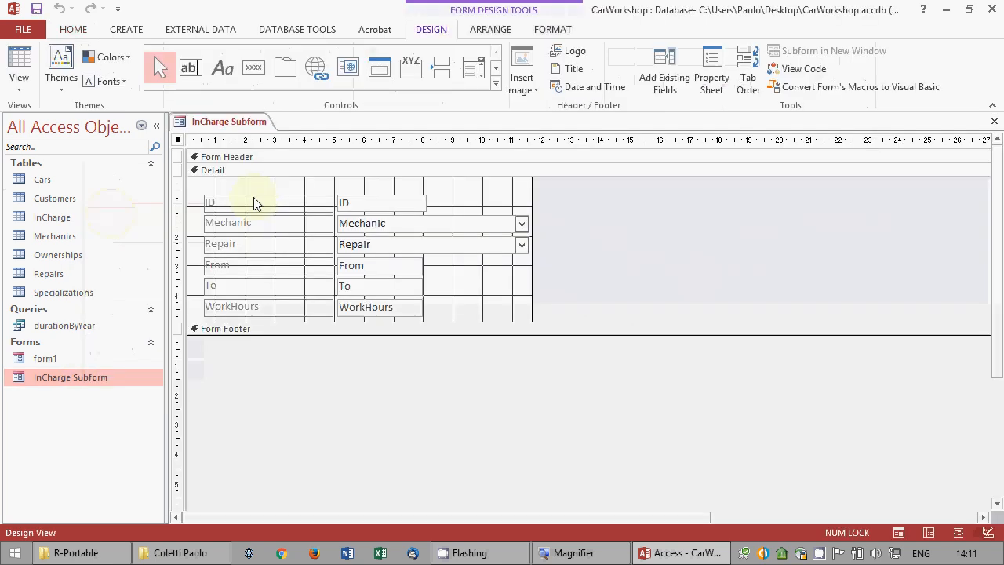
pyautogui.click(711, 71)
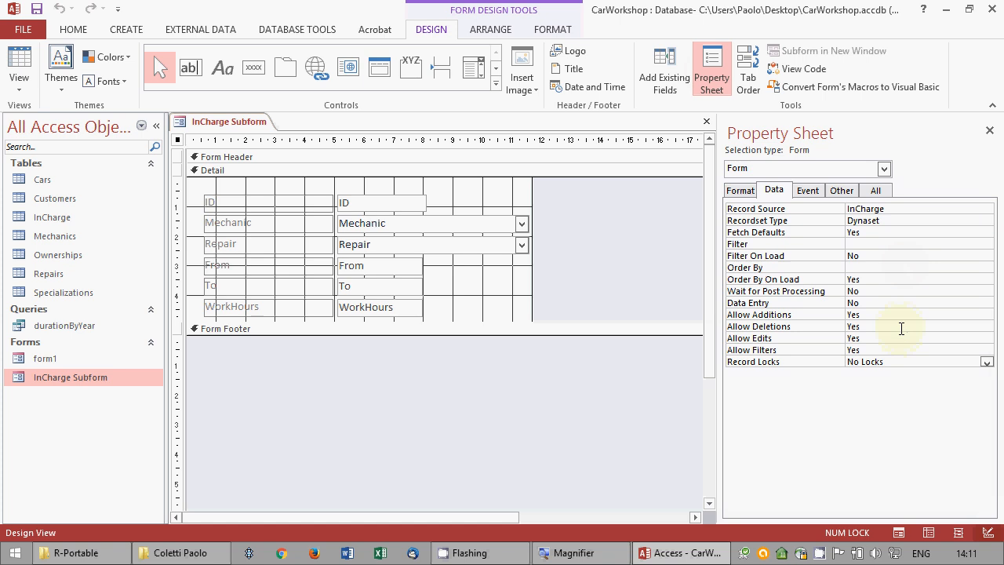
pyautogui.click(933, 326)
pyautogui.click(987, 328)
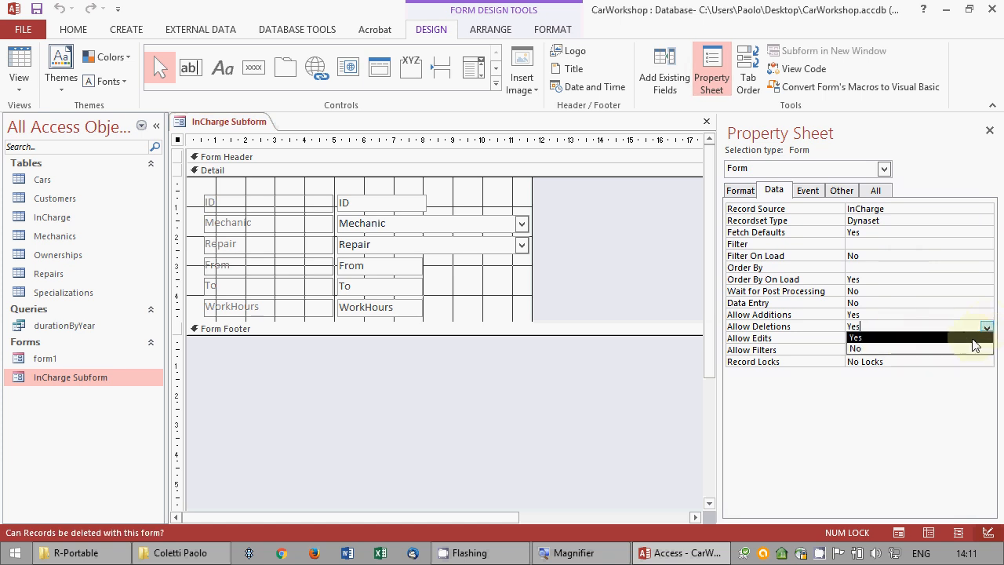
pyautogui.click(968, 349)
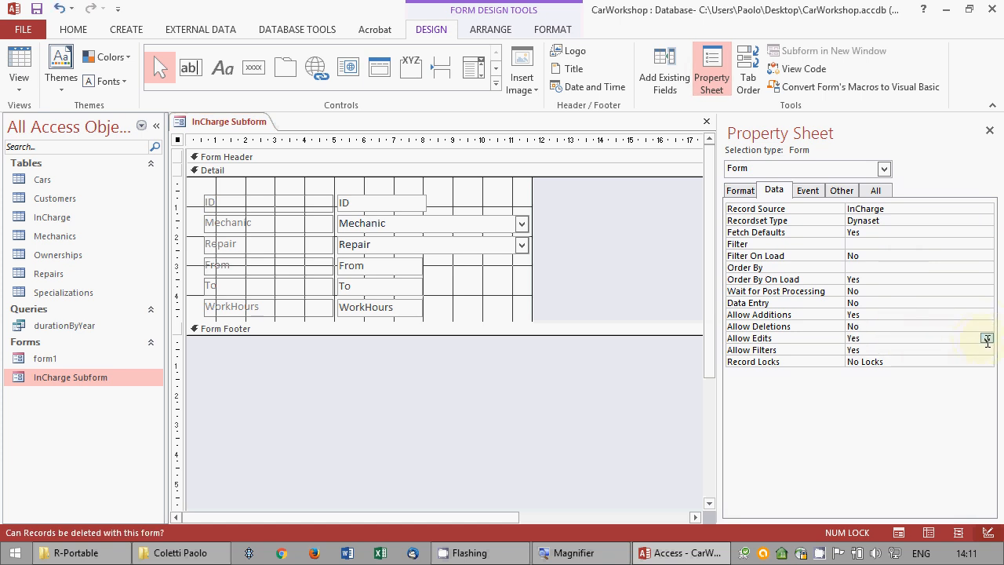
pyautogui.click(986, 338)
pyautogui.click(973, 360)
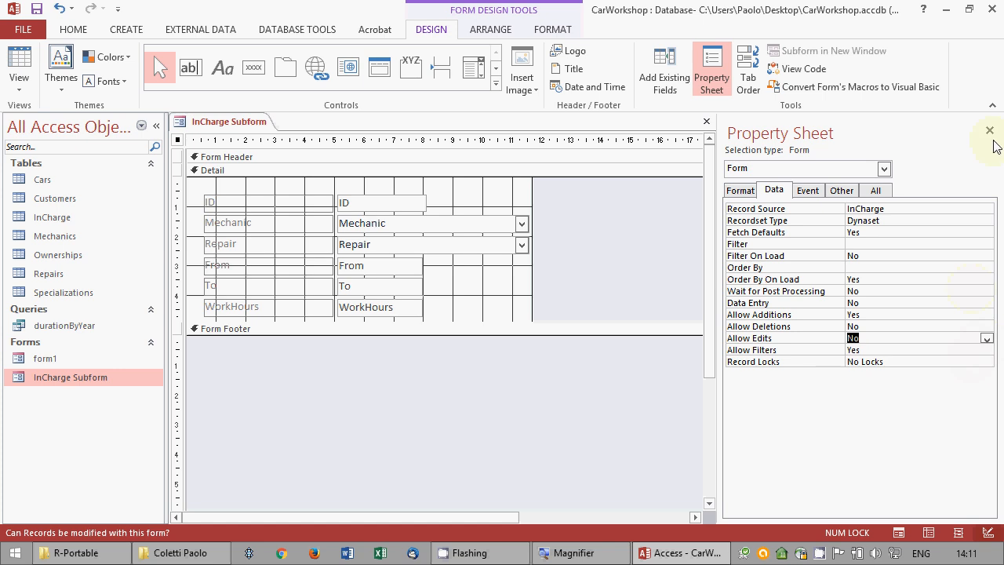
# Close the property sheet and InCharge Subform, saving the design changes.
pyautogui.click(990, 131)
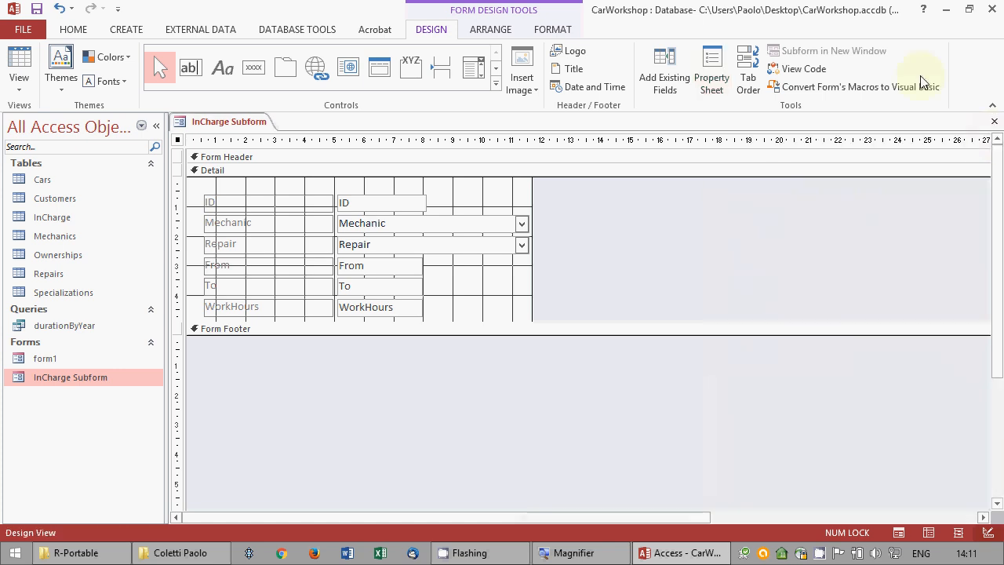
pyautogui.click(994, 120)
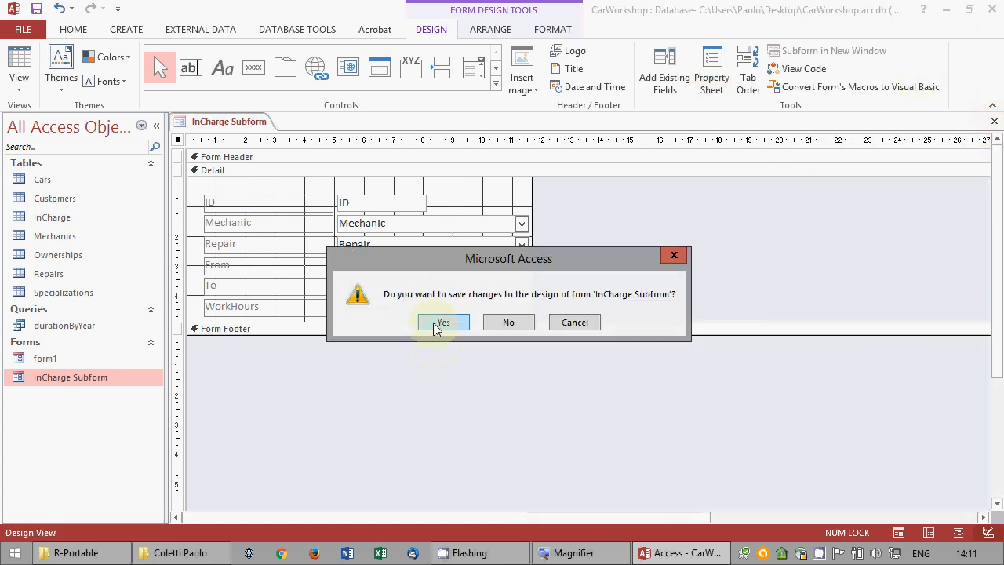
pyautogui.click(437, 324)
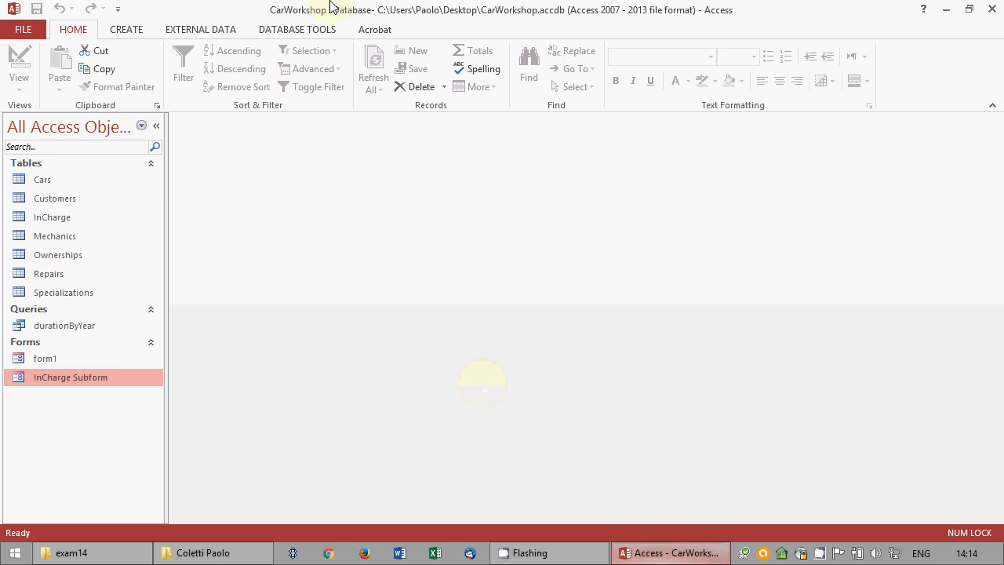
# Start a text file import of develop.txt from the Desktop into a new table in the current database.
pyautogui.click(217, 33)
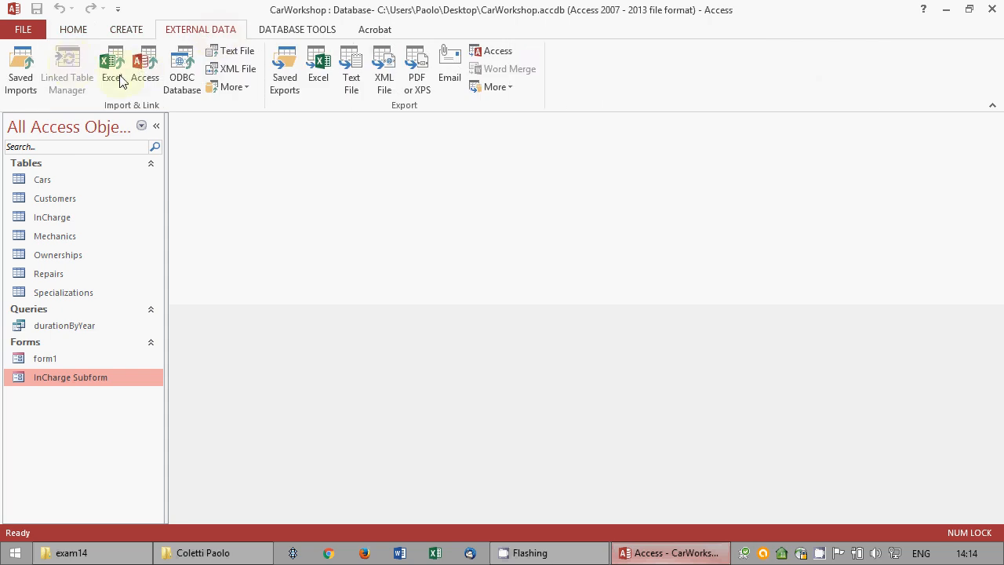
pyautogui.click(235, 55)
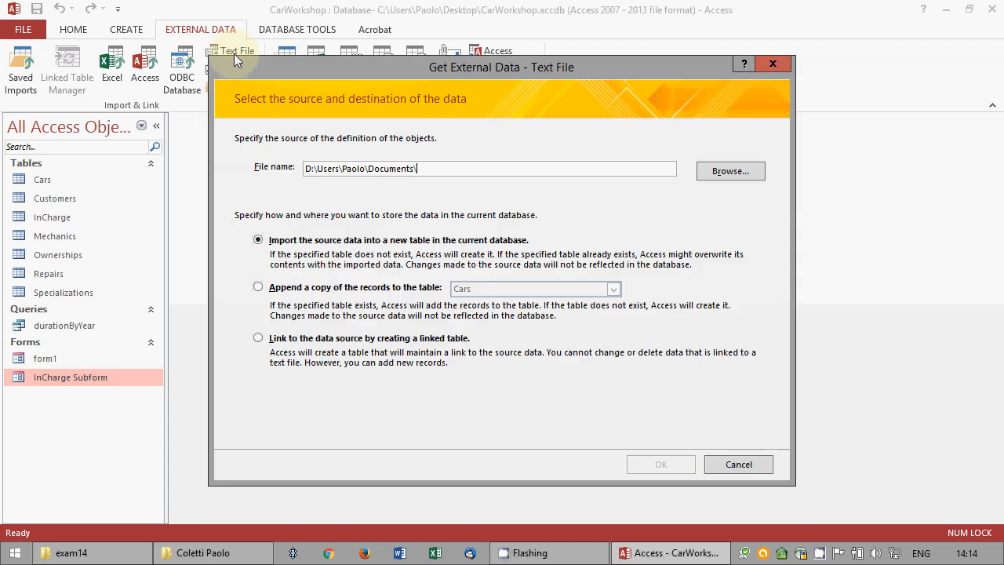
pyautogui.click(732, 173)
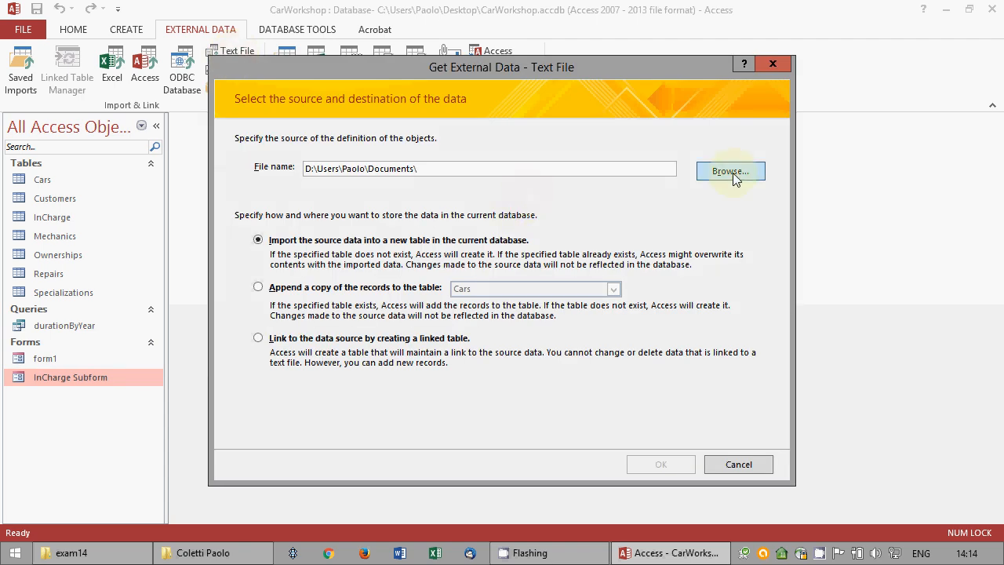
pyautogui.click(278, 215)
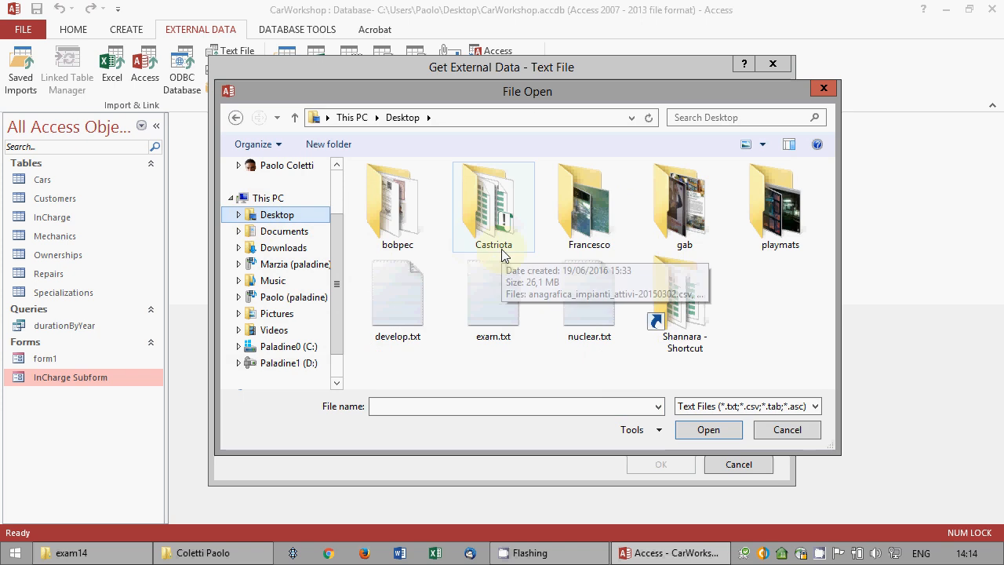
pyautogui.click(411, 320)
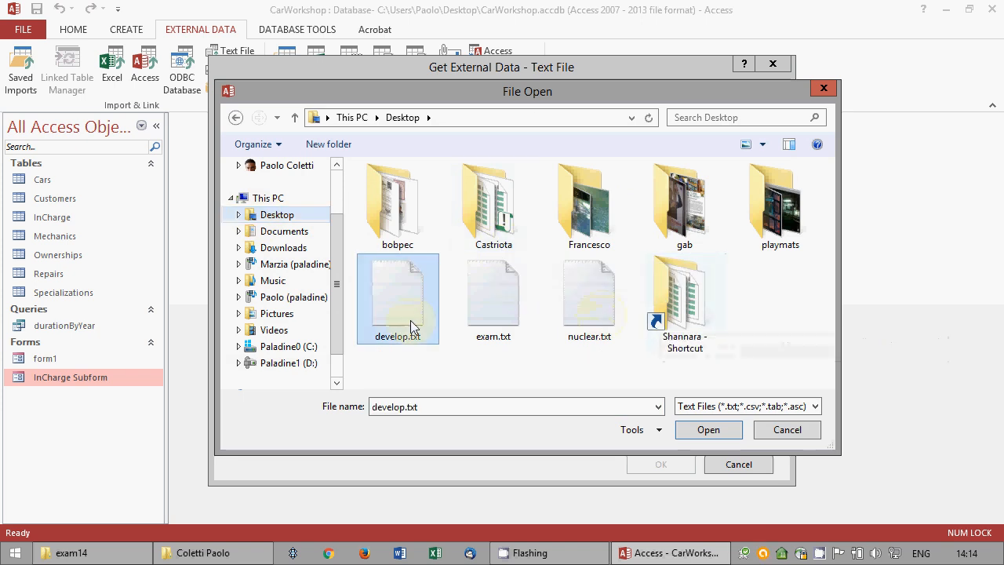
pyautogui.click(708, 430)
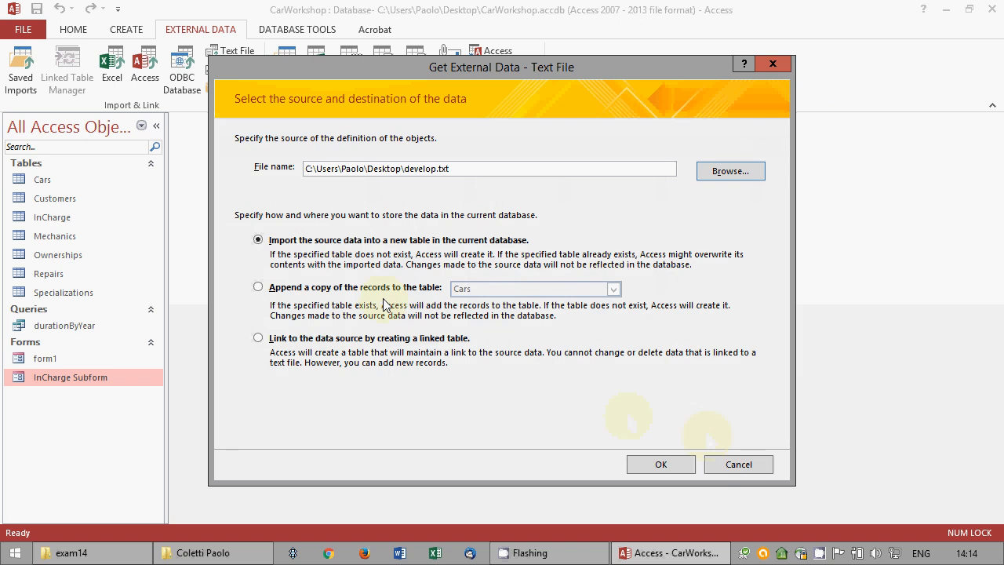
pyautogui.click(663, 465)
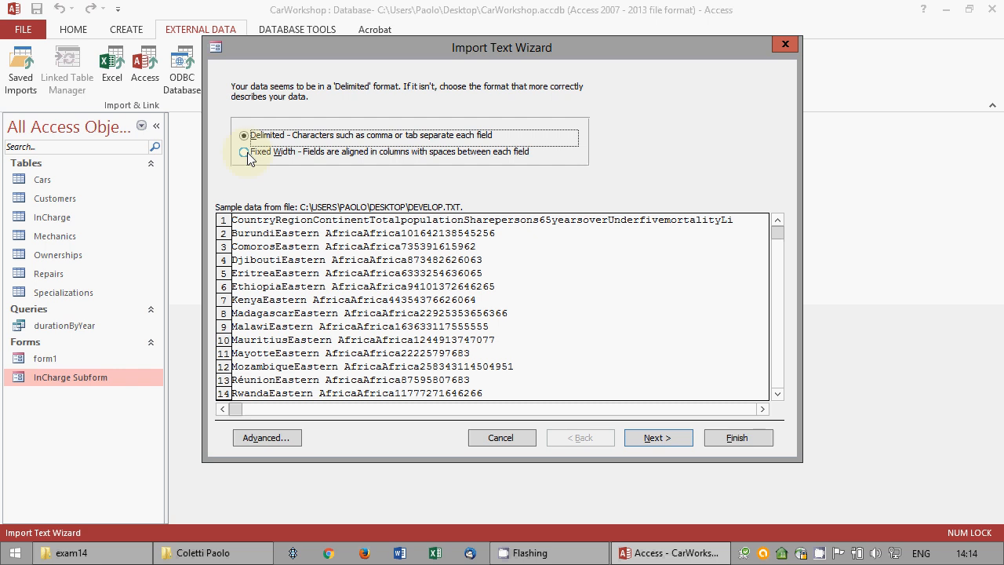
# Switch to the desktop, open develop.txt in Notepad to check which character separates its columns, and close it.
pyautogui.click(1000, 560)
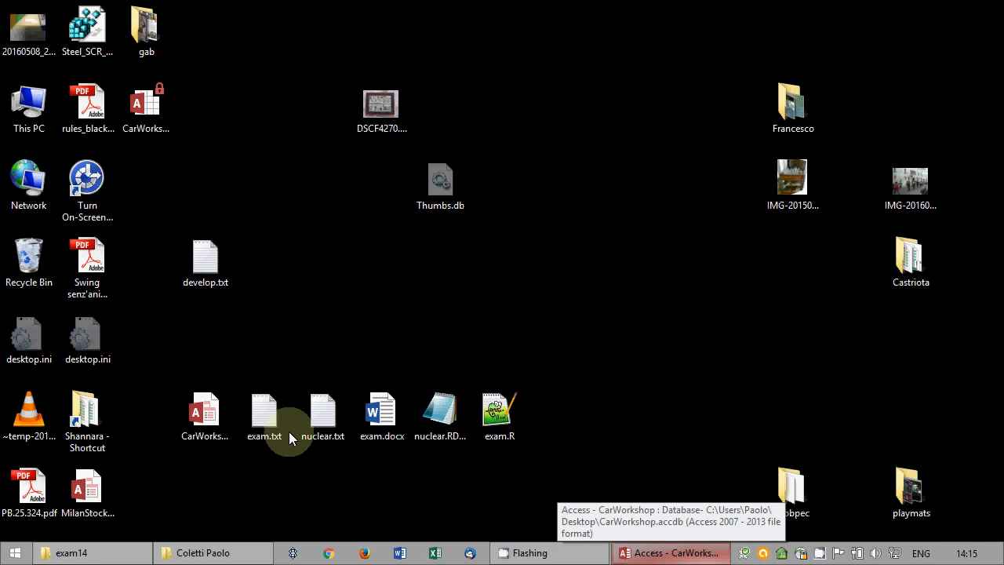
pyautogui.click(216, 276)
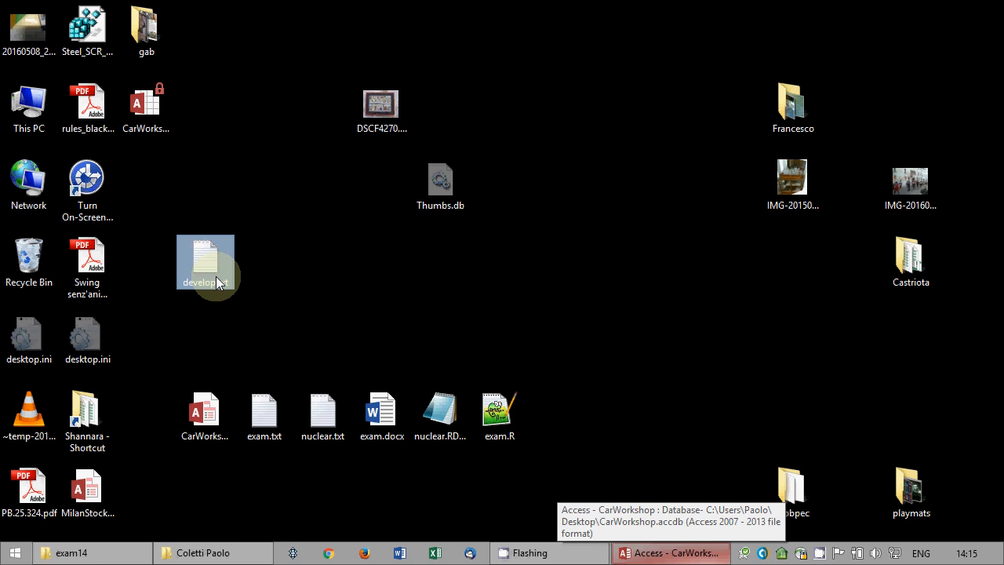
pyautogui.doubleClick(216, 276)
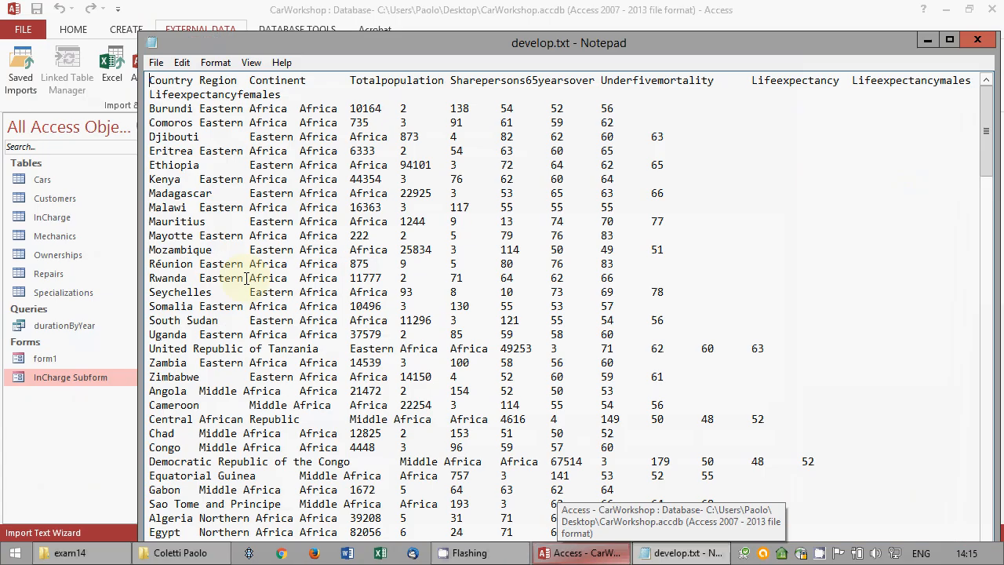
pyautogui.doubleClick(328, 80)
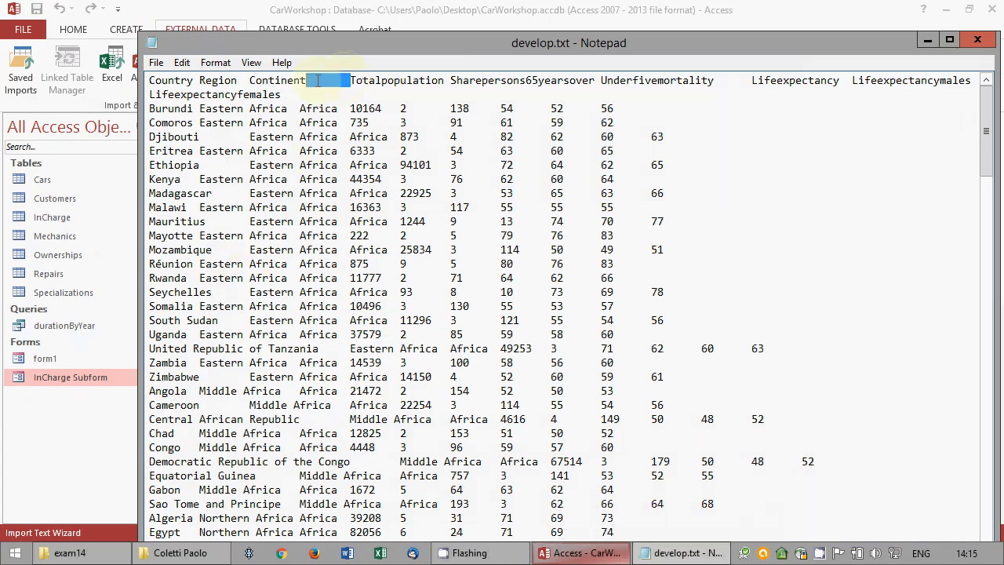
pyautogui.click(978, 39)
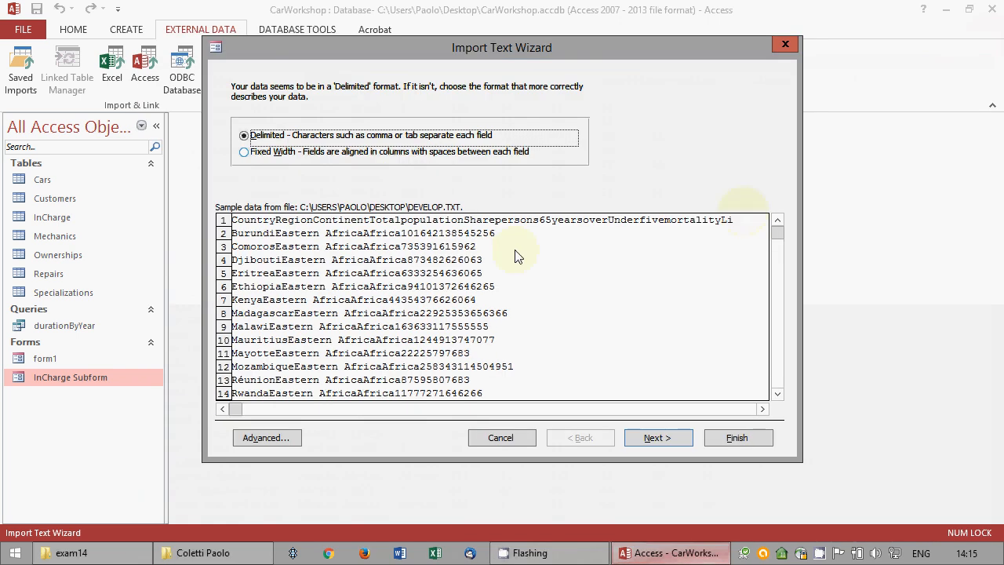
# Import develop.txt as delimited text separated by tabs, with the first row supplying the field names.
pyautogui.click(648, 439)
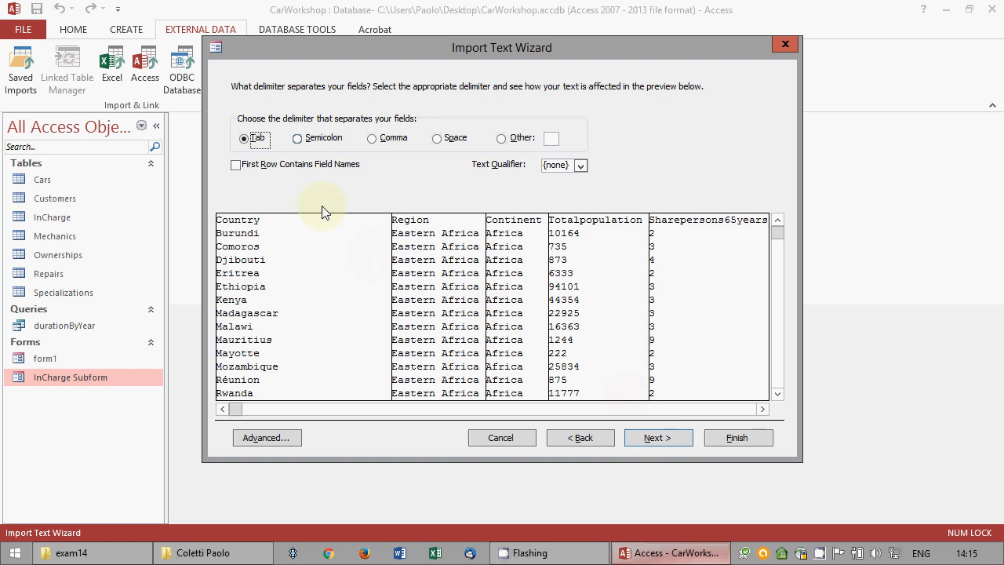
pyautogui.click(274, 168)
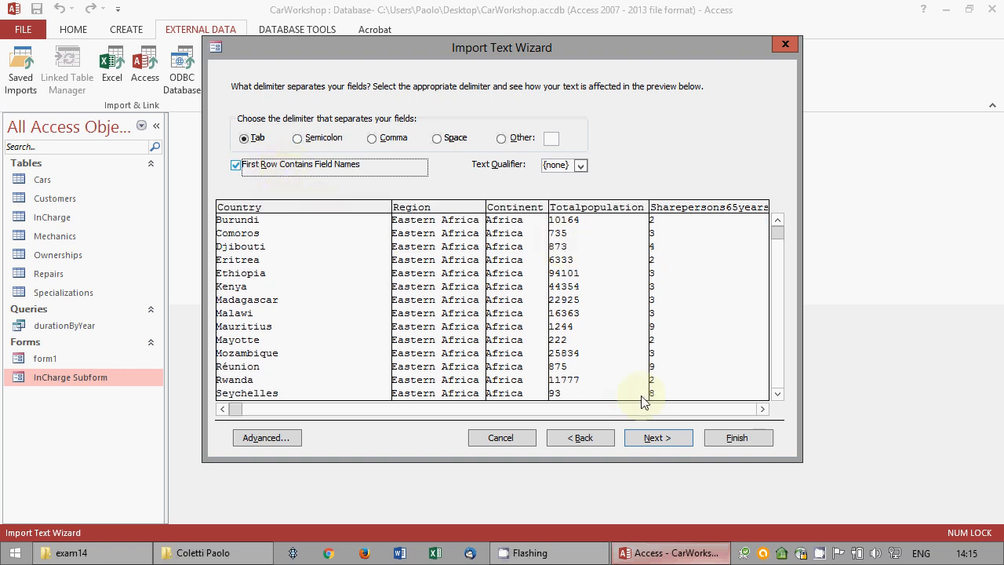
pyautogui.click(661, 438)
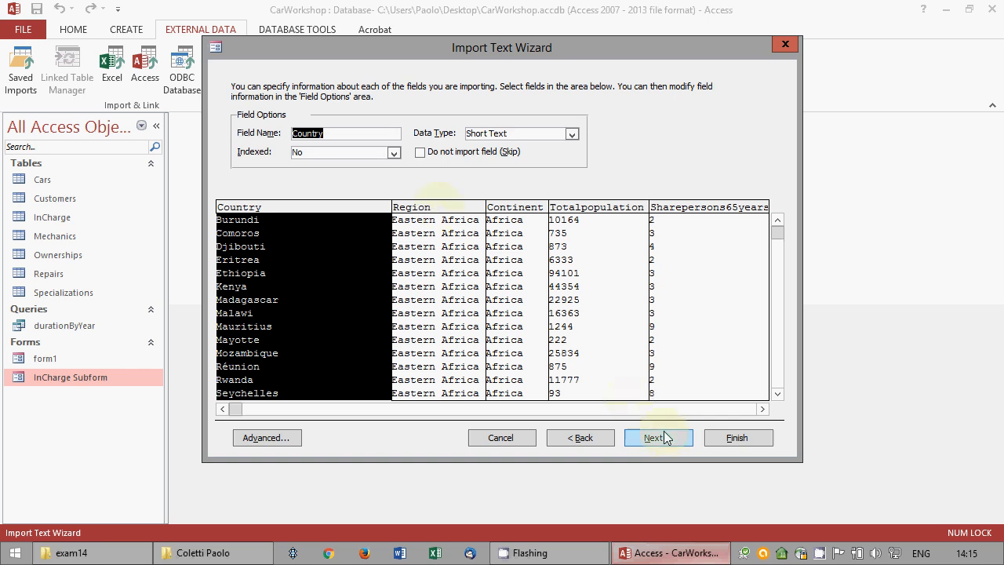
# Accept the default field options and choose Country as the primary key for the imported table.
pyautogui.click(664, 438)
pyautogui.click(396, 144)
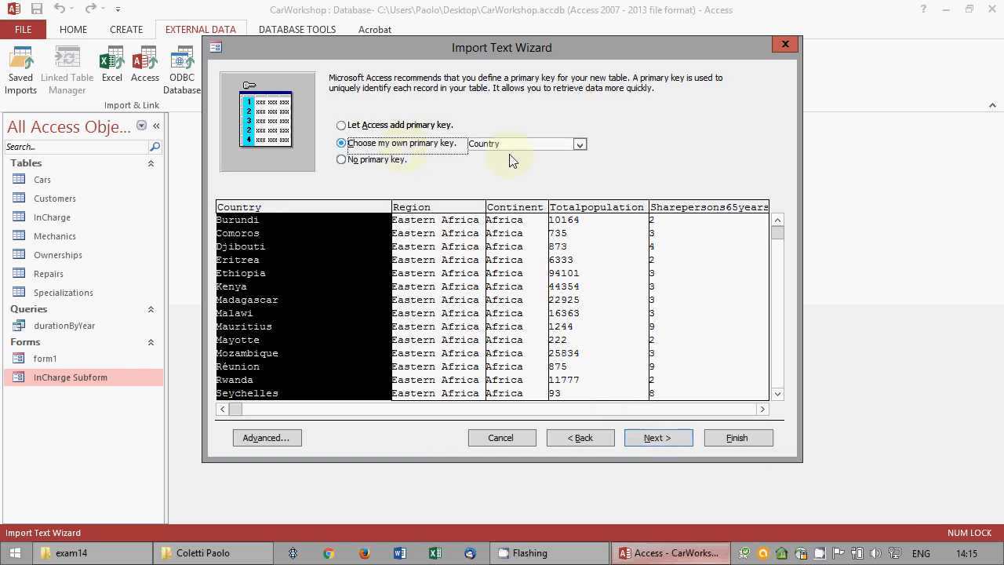
pyautogui.click(659, 433)
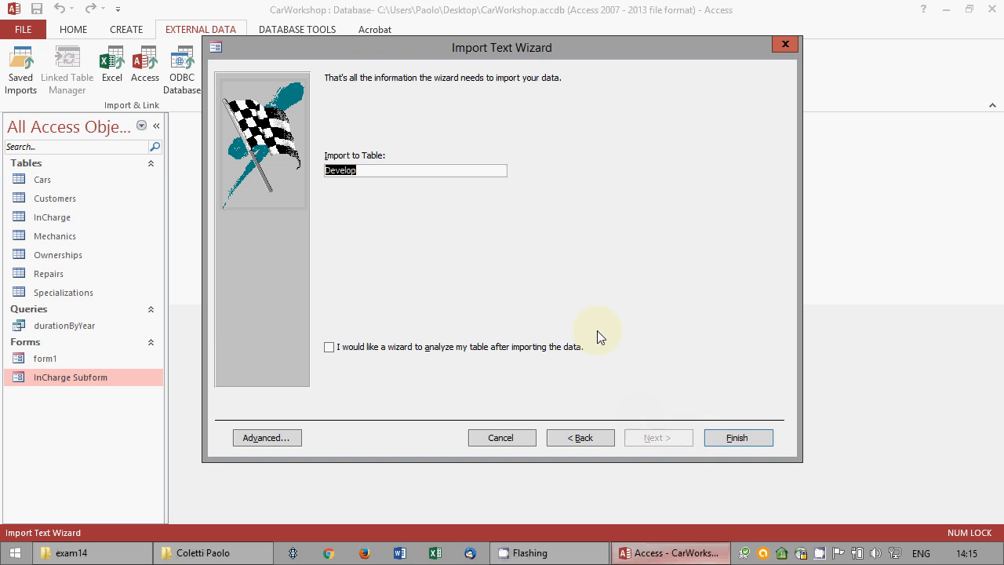
# Name the destination table develop and finish the import without saving the import steps.
pyautogui.write('develop')
pyautogui.click(740, 439)
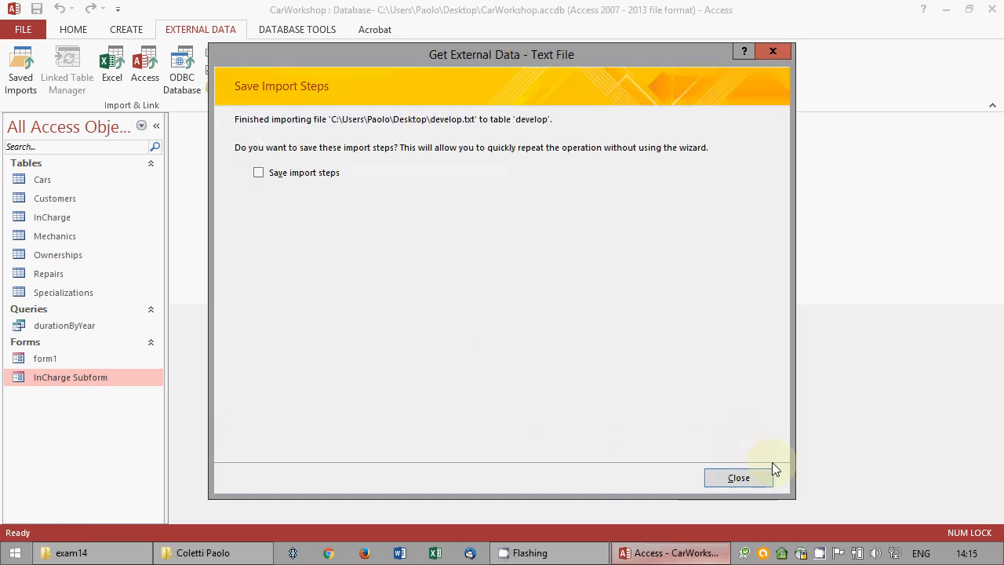
pyautogui.click(738, 478)
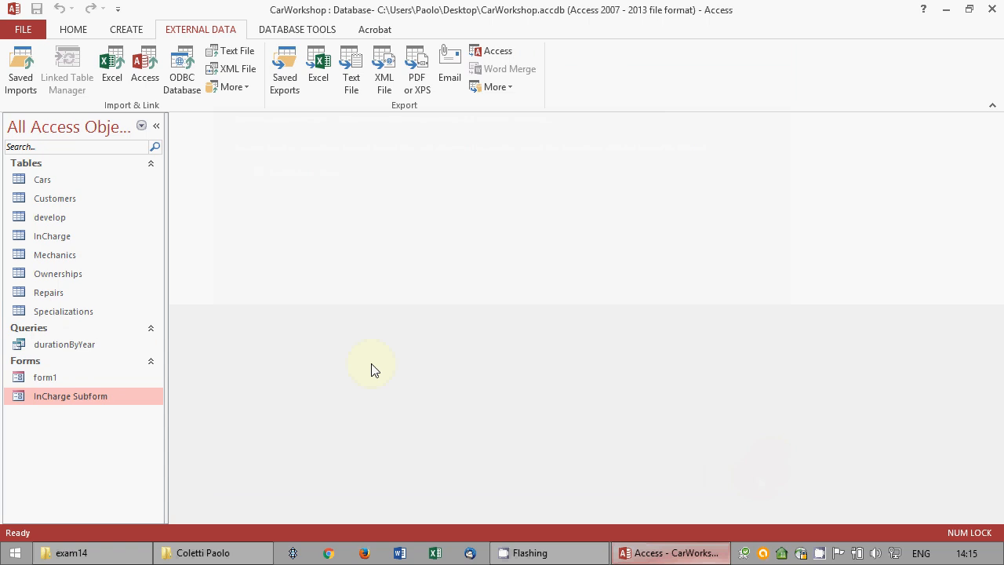
# Open the imported develop table to check its records and columns, and close it.
pyautogui.click(63, 221)
pyautogui.doubleClick(63, 221)
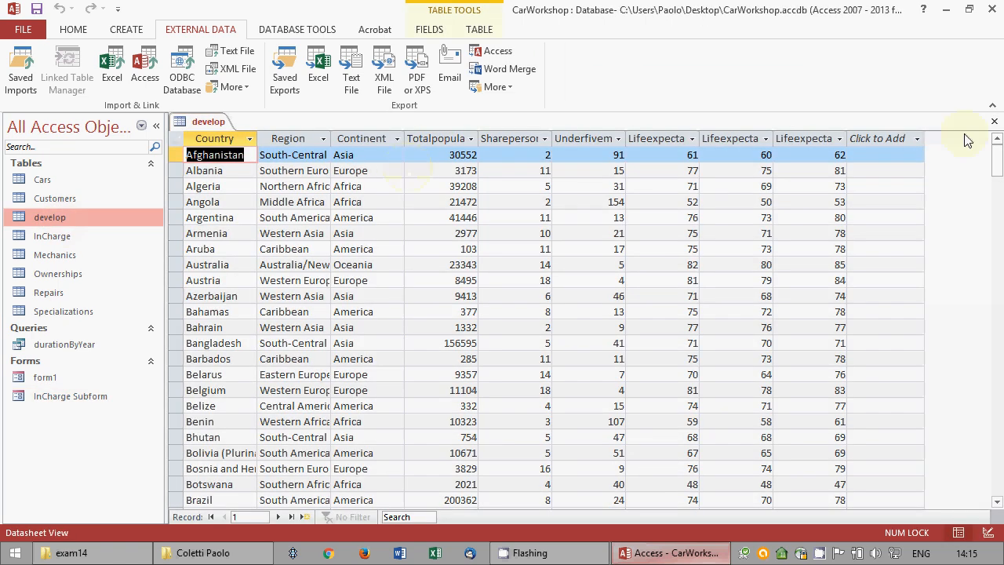
pyautogui.click(997, 125)
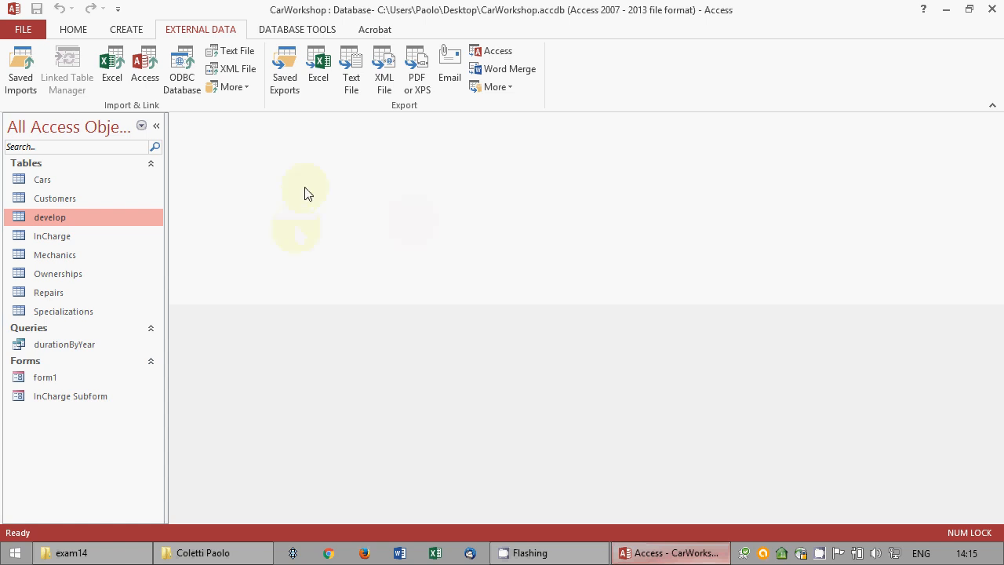
# Open the InCharge table in Design View and set its table-level Validation Rule to [To]>[From] with Validation Text "To must be after from!".
pyautogui.rightClick(42, 236)
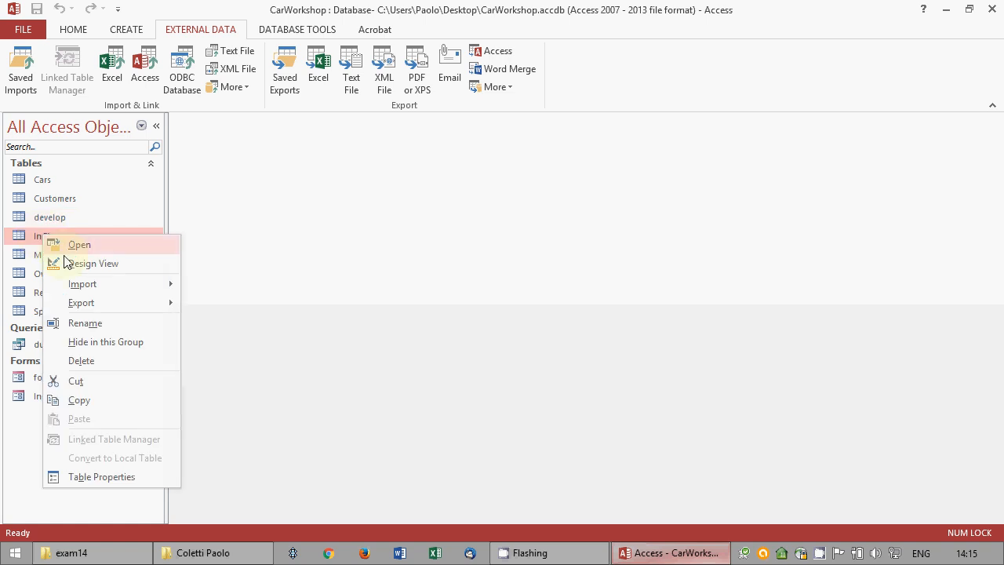
pyautogui.click(65, 259)
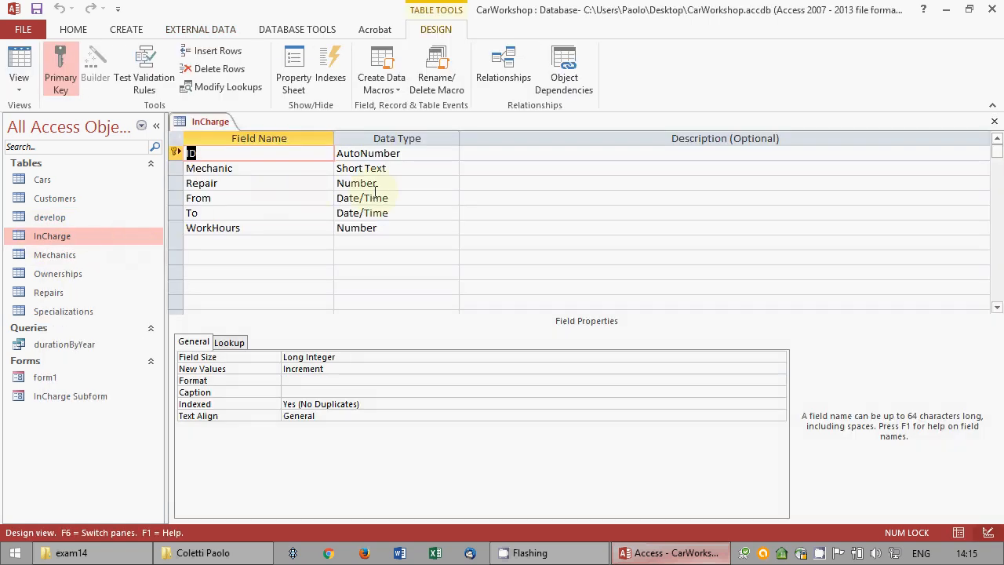
pyautogui.click(407, 198)
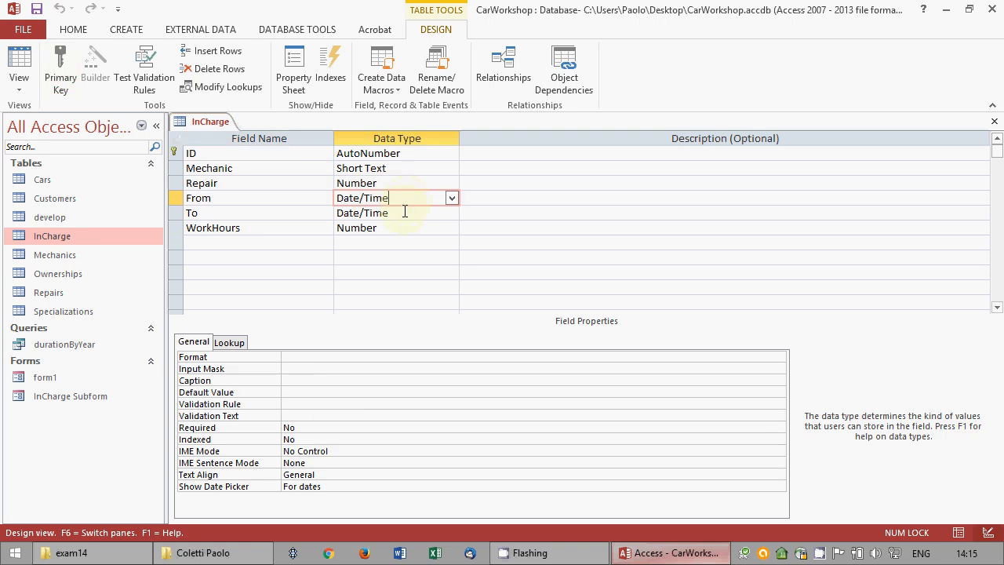
pyautogui.click(404, 211)
pyautogui.click(294, 82)
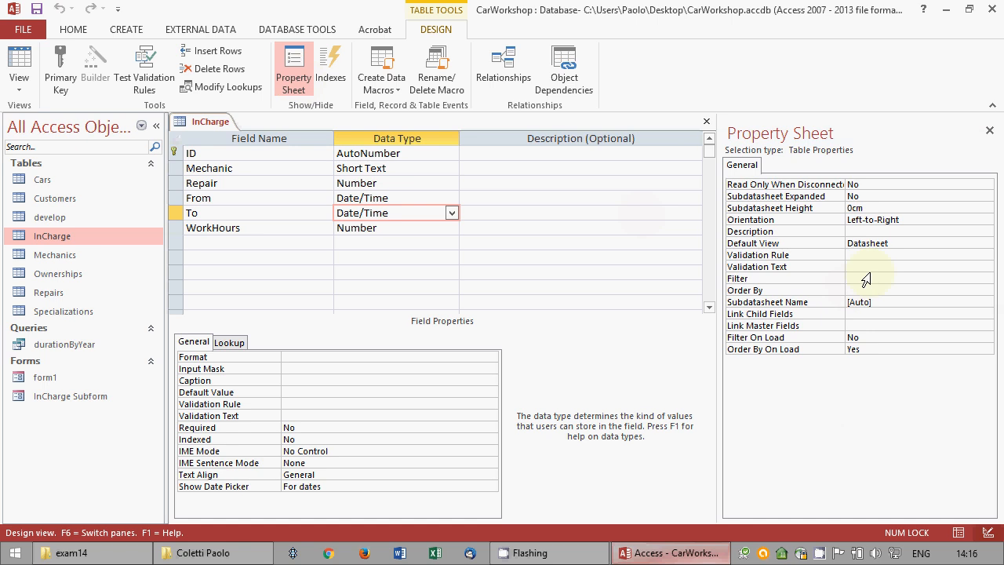
pyautogui.click(873, 254)
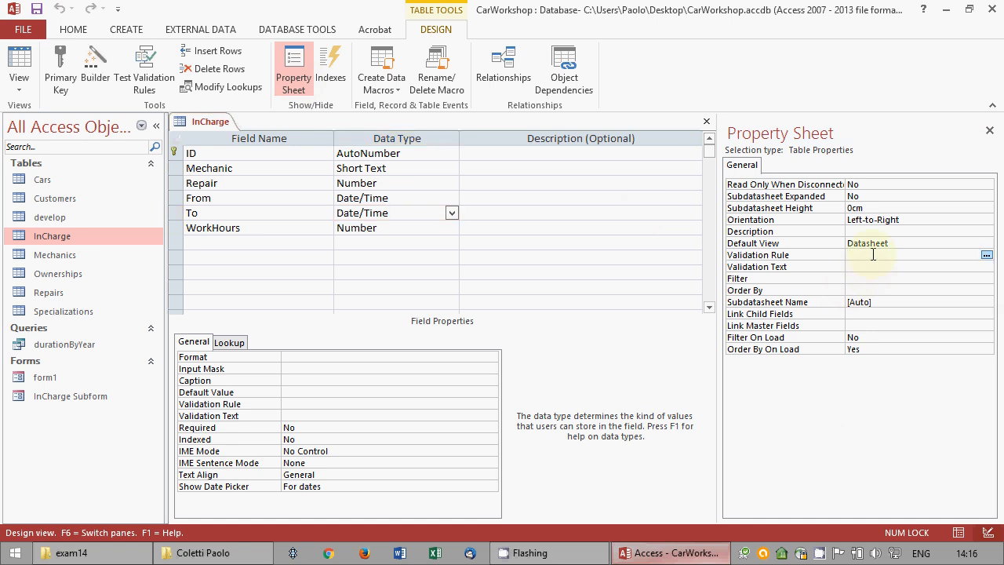
pyautogui.write('[To')
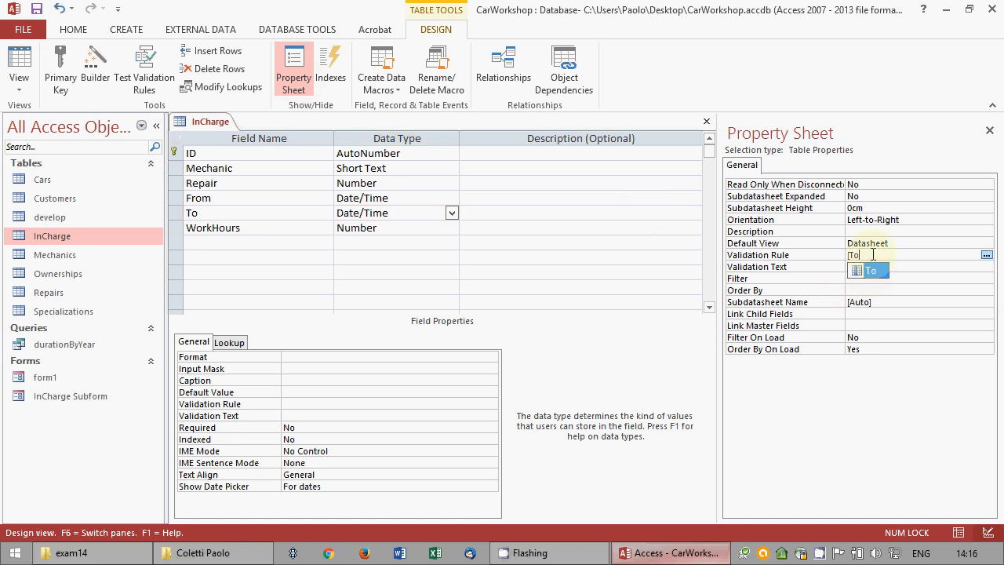
pyautogui.write('] > ')
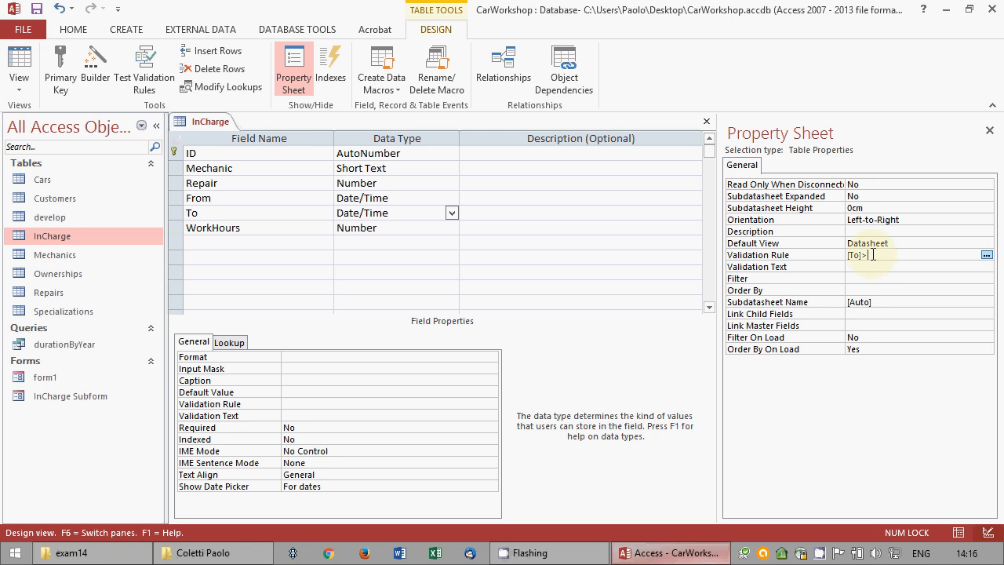
pyautogui.write('[From]')
pyautogui.press('Return')
pyautogui.write('To must be after from!')
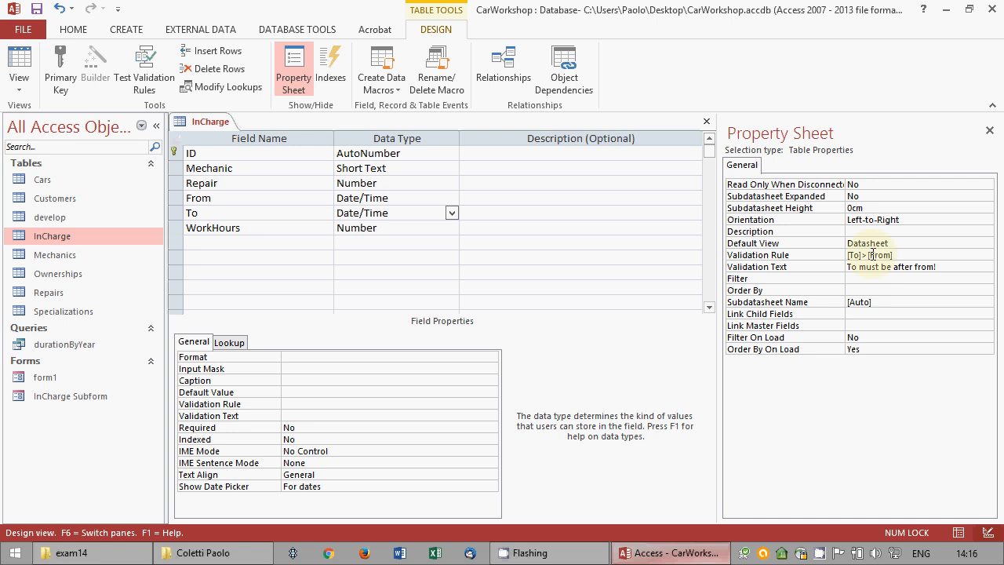
# Close the property sheet and the InCharge table, saving the design changes without testing existing data against the new rule.
pyautogui.click(990, 131)
pyautogui.click(994, 121)
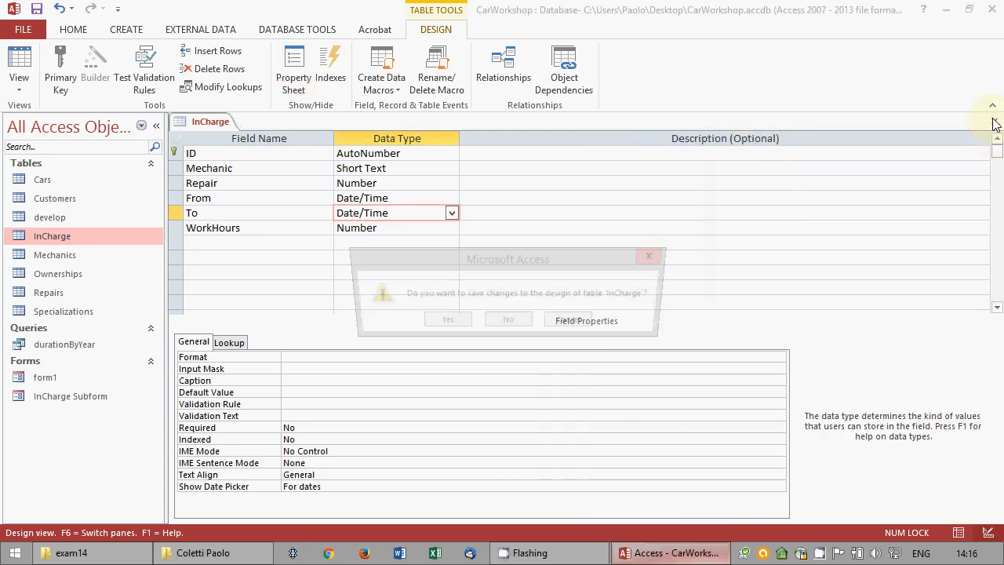
pyautogui.click(442, 322)
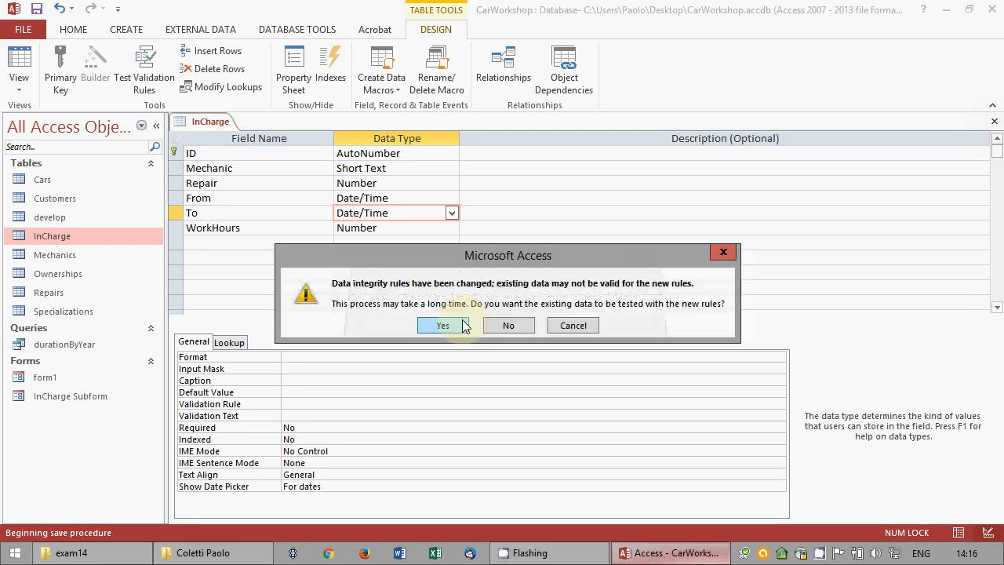
pyautogui.click(509, 325)
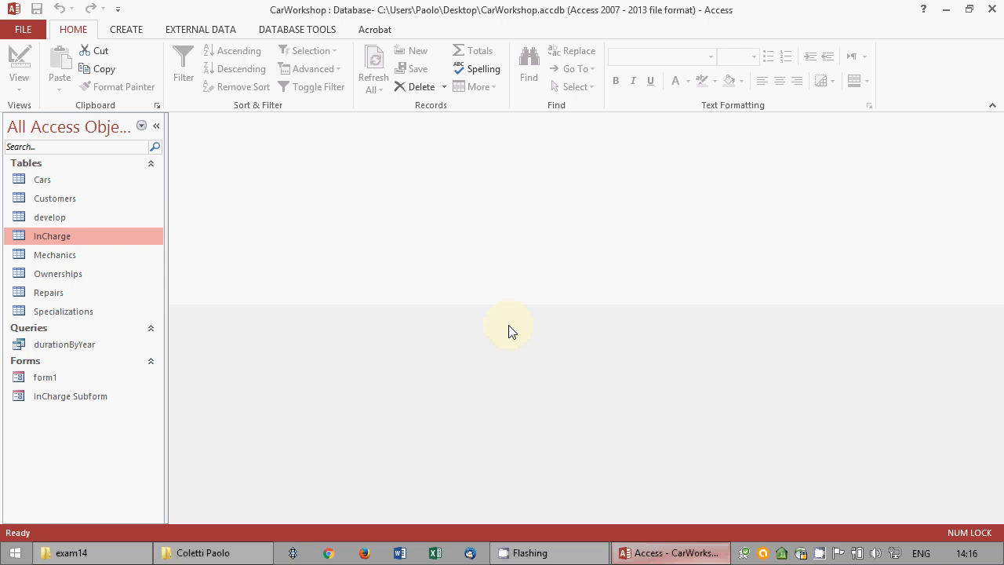
# Create a new query design with the Repairs and InCharge tables and enlarge both field lists.
pyautogui.click(120, 28)
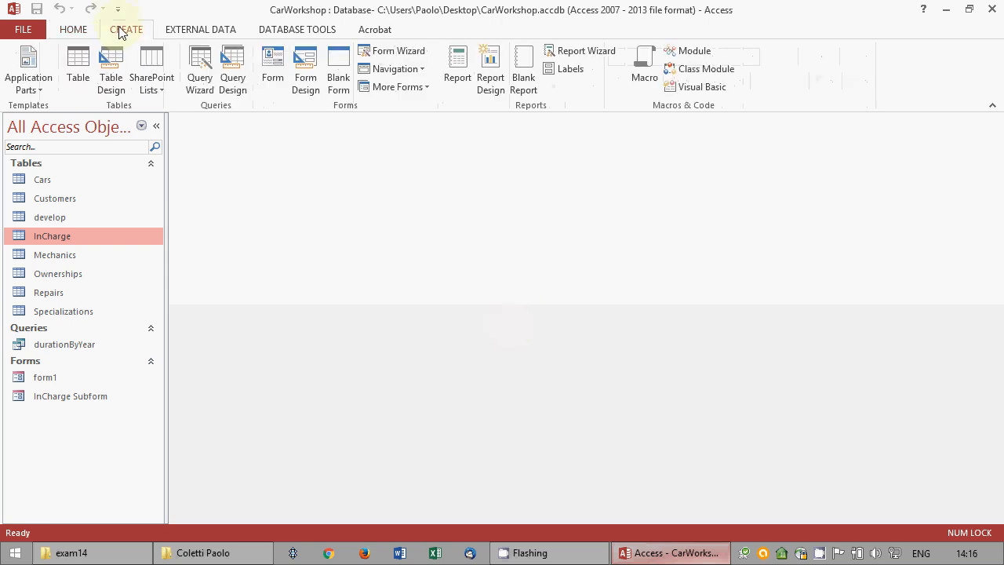
pyautogui.click(237, 68)
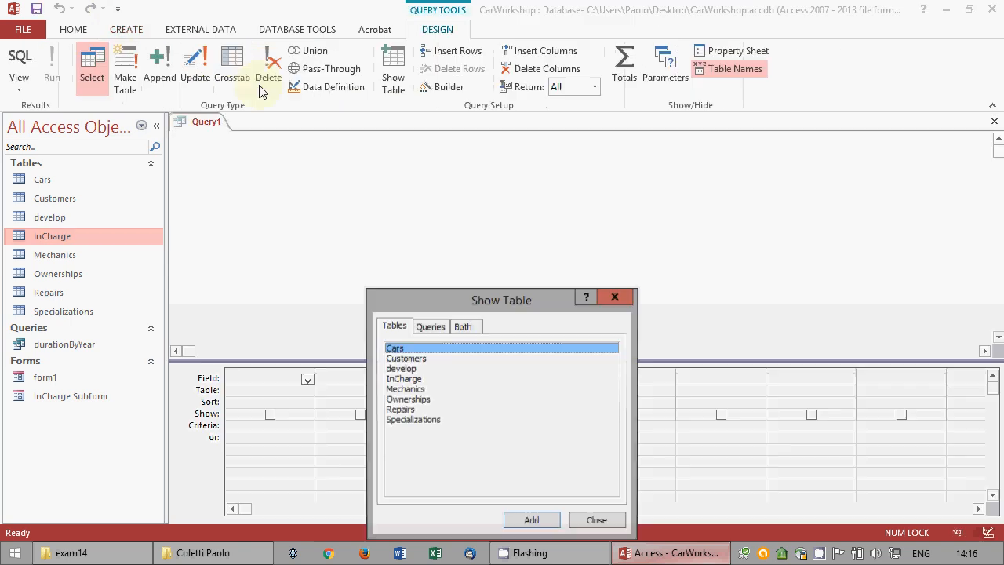
pyautogui.click(428, 410)
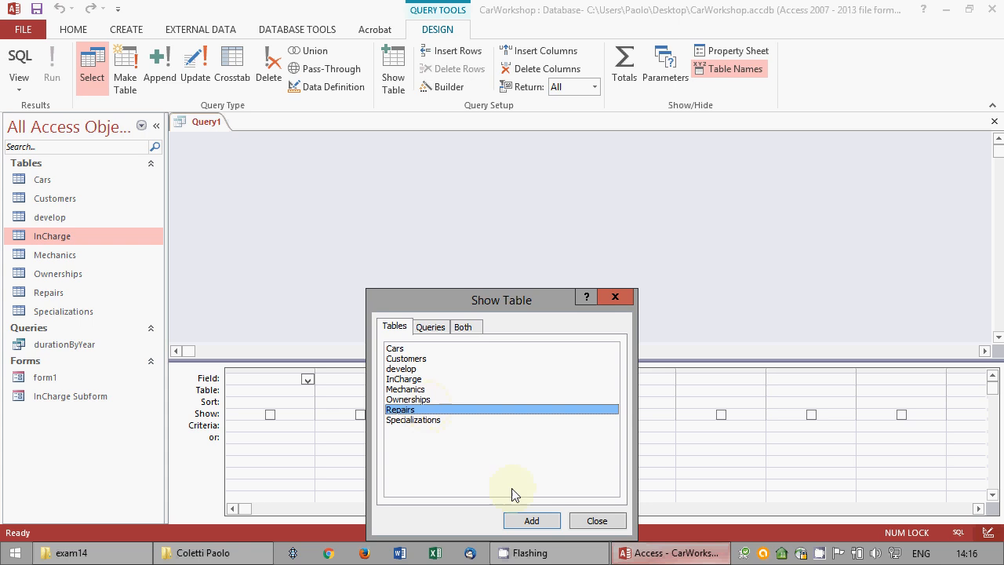
pyautogui.click(532, 521)
pyautogui.click(407, 379)
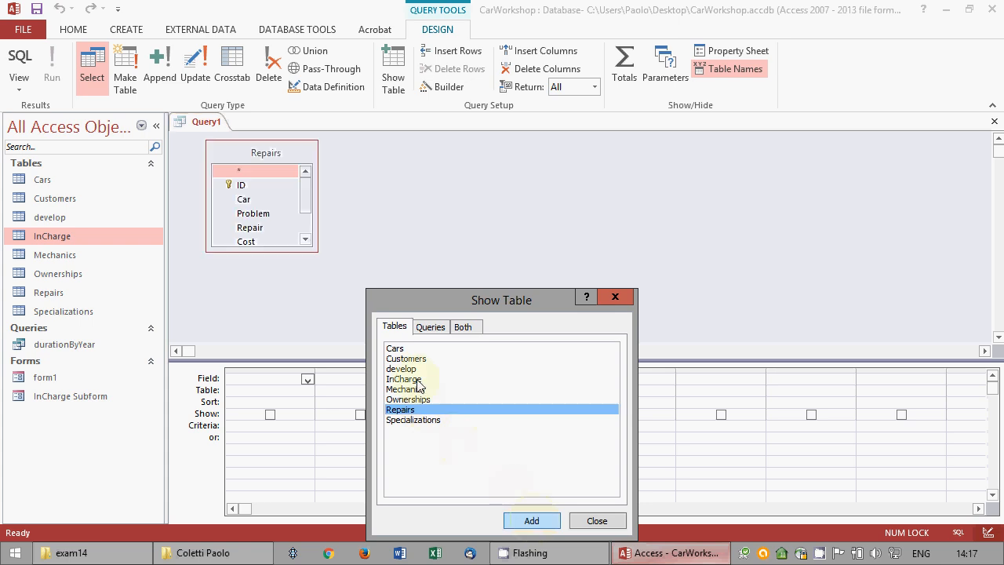
pyautogui.click(539, 521)
pyautogui.click(596, 521)
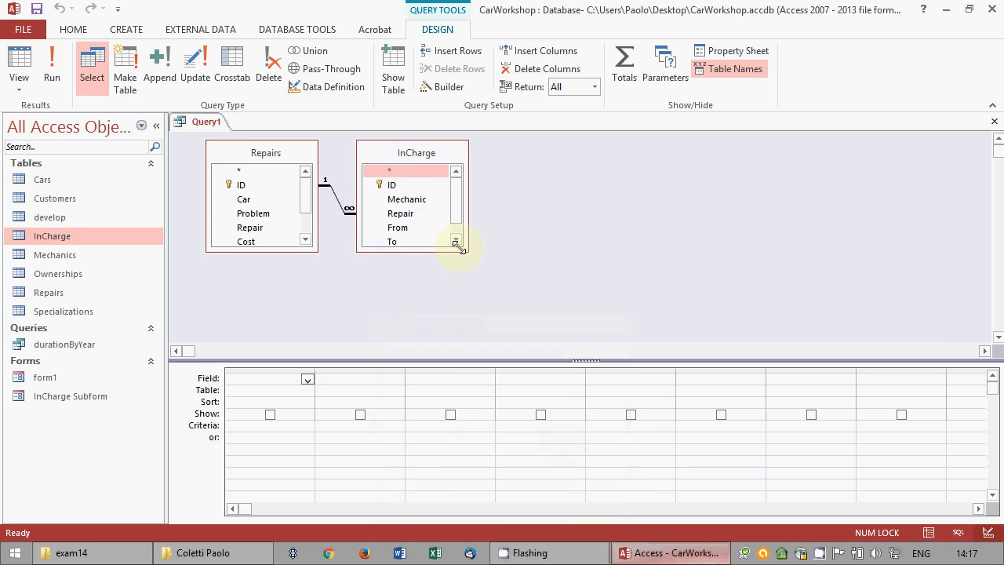
pyautogui.moveTo(459, 245); pyautogui.dragTo(502, 302)
pyautogui.moveTo(317, 249); pyautogui.dragTo(330, 288)
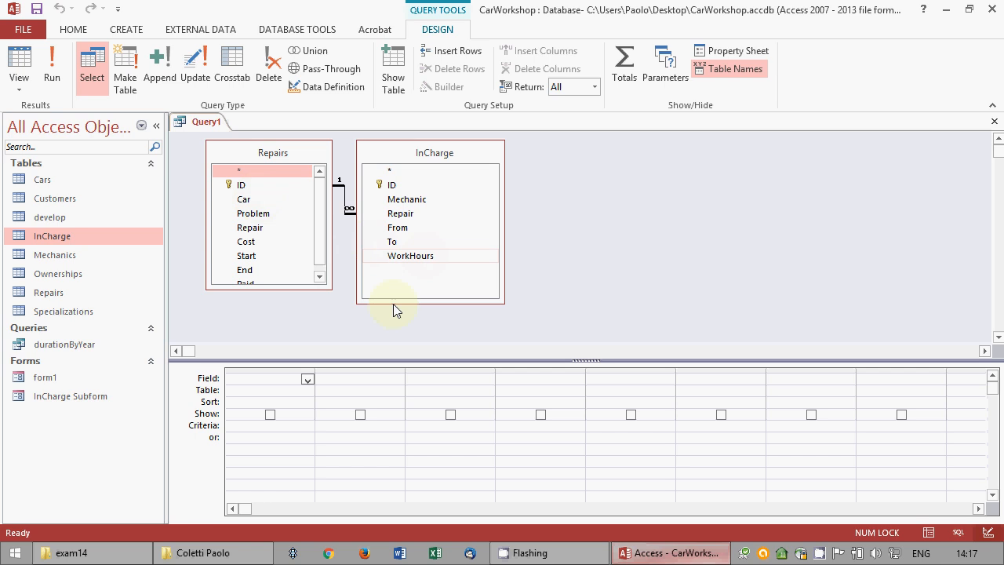
# Add WorkHours from InCharge to the query with the criterion <0,5 and run the query.
pyautogui.moveTo(410, 256); pyautogui.dragTo(285, 421)
pyautogui.click(289, 429)
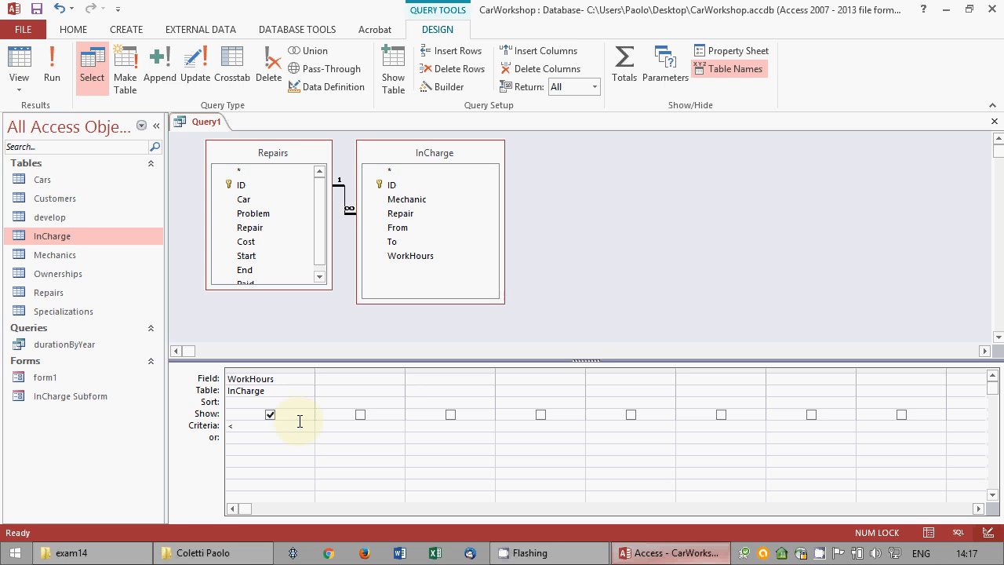
pyautogui.write('0.5')
pyautogui.click(286, 441)
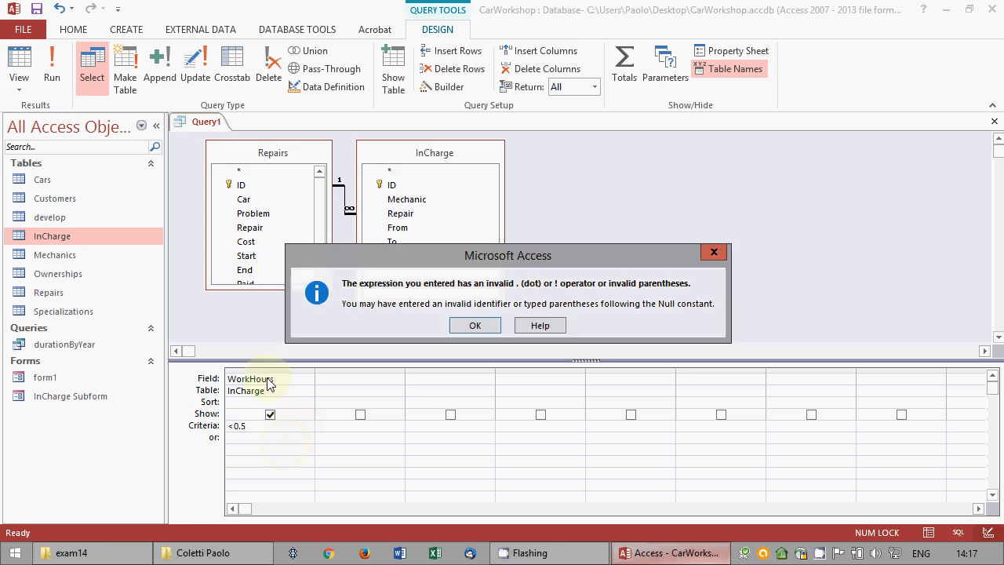
pyautogui.click(475, 327)
pyautogui.click(239, 426)
pyautogui.press('BackSpace')
pyautogui.write(',')
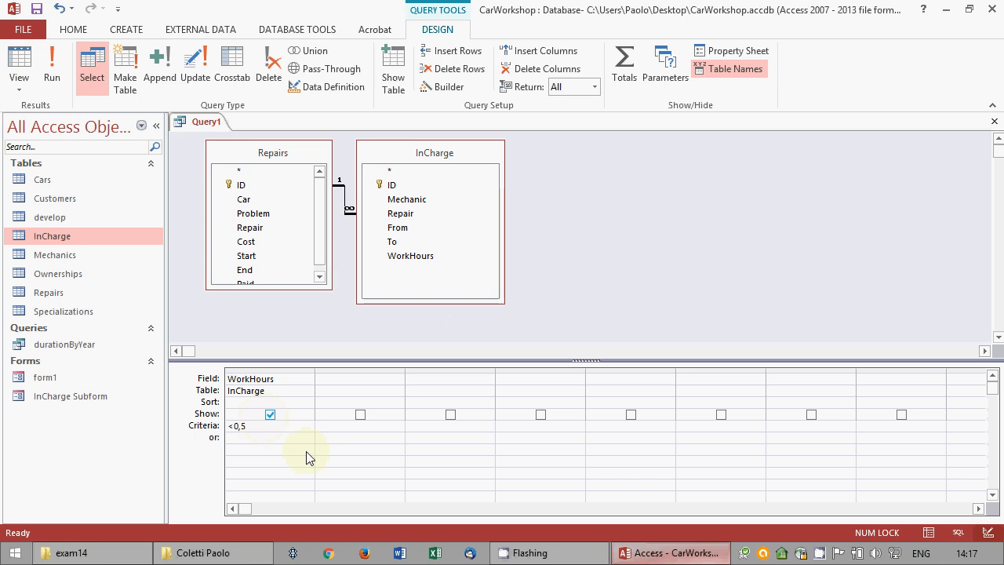
pyautogui.click(58, 73)
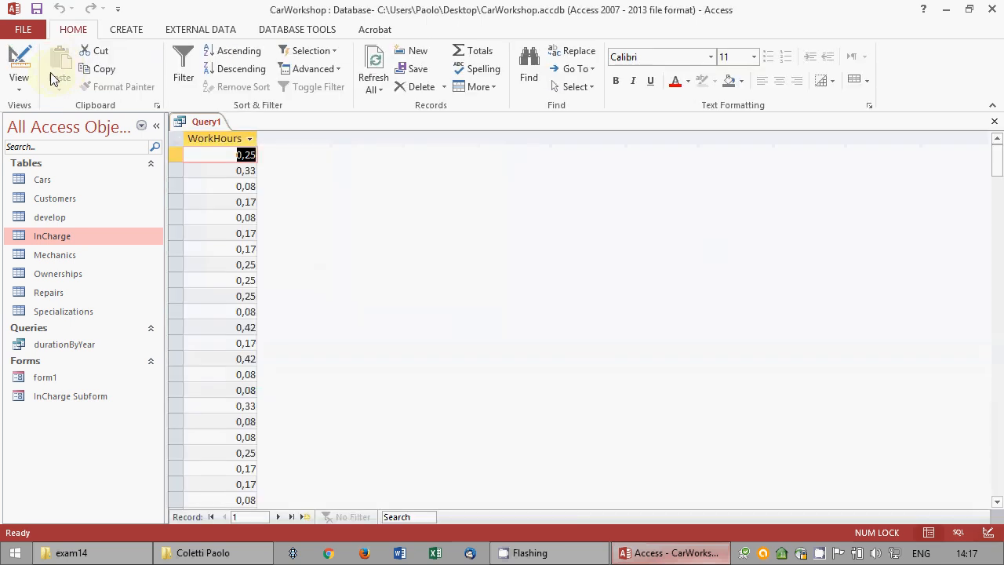
# Return the WorkHours query to Design View, change it to a Delete query and try to run it.
pyautogui.click(20, 69)
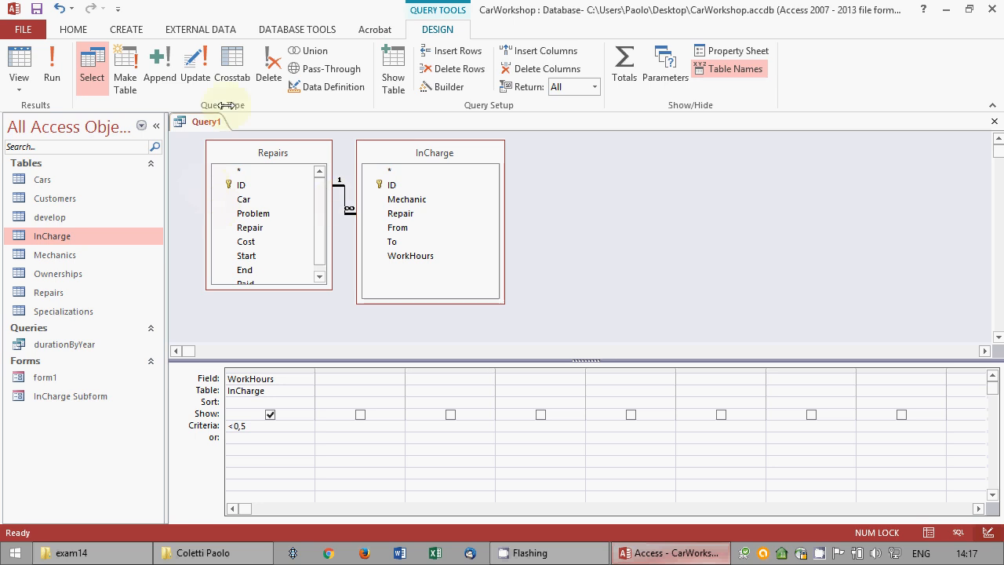
pyautogui.click(268, 69)
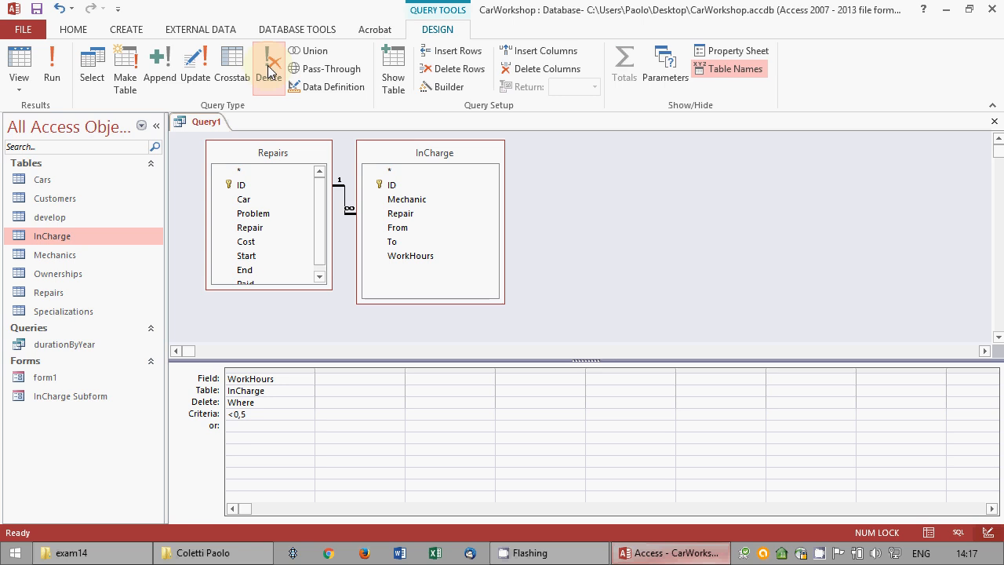
pyautogui.click(52, 70)
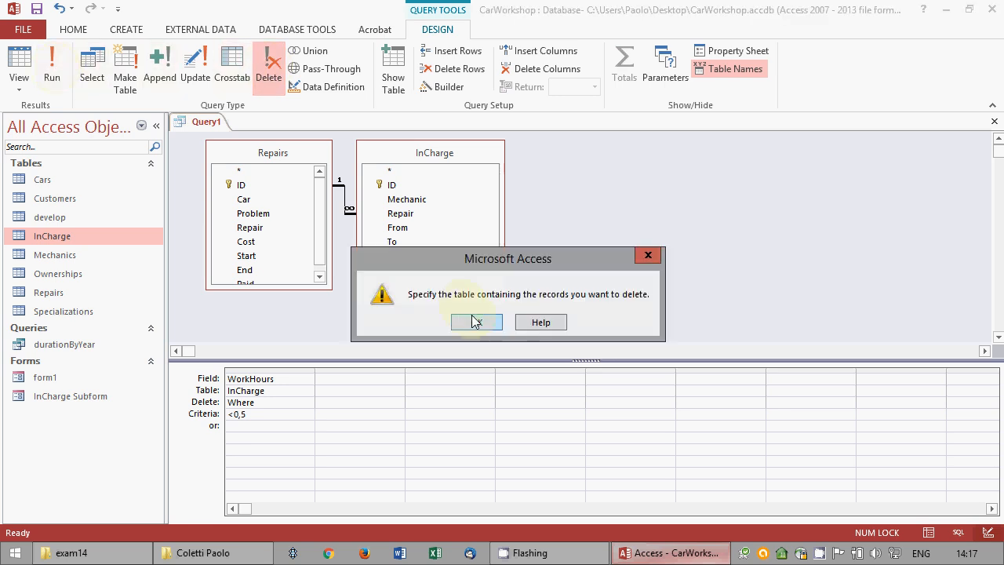
pyautogui.click(476, 322)
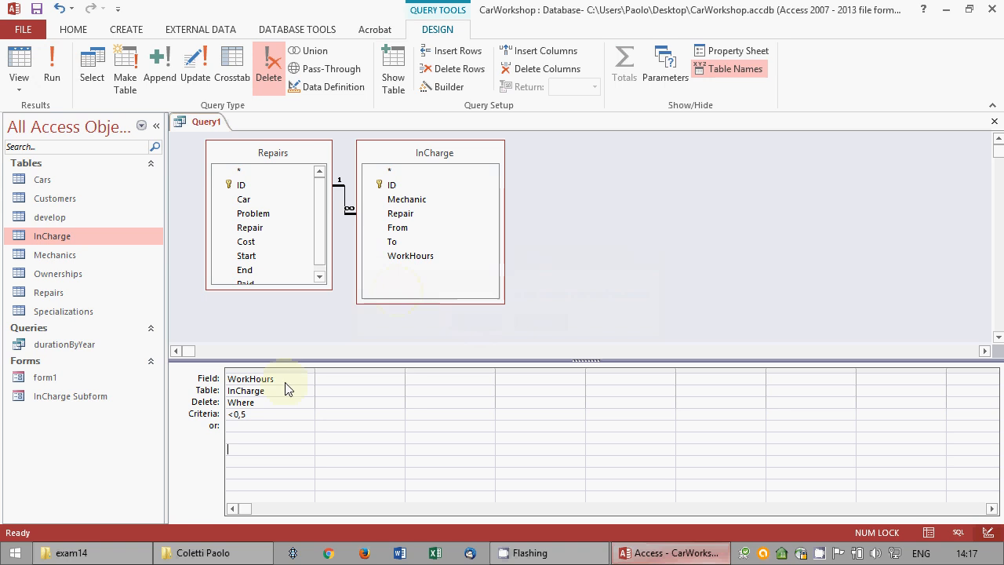
# Remove the Repairs table from the delete query, run it and confirm deleting the InCharge records with WorkHours <0,5.
pyautogui.click(304, 157)
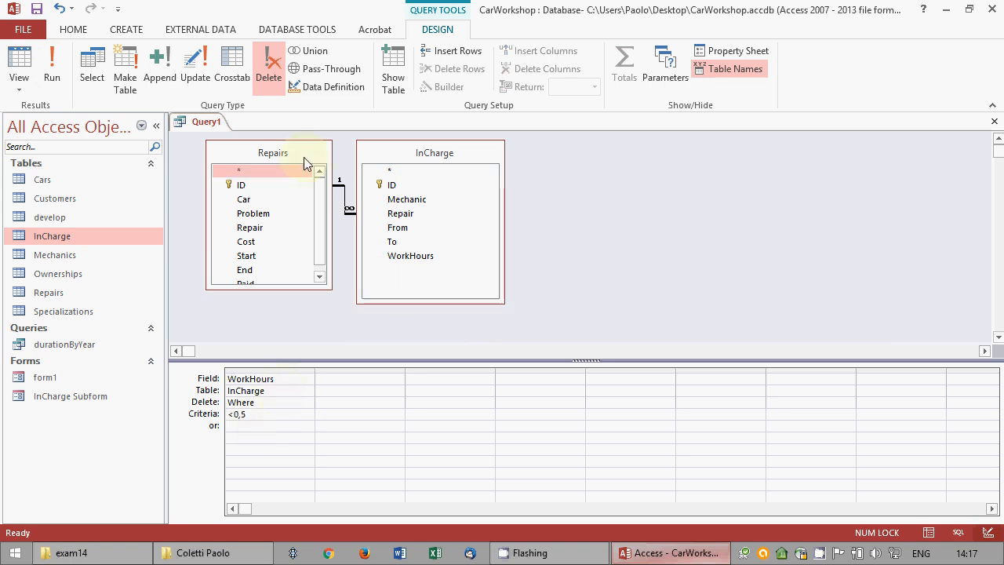
pyautogui.press('Delete')
pyautogui.click(54, 77)
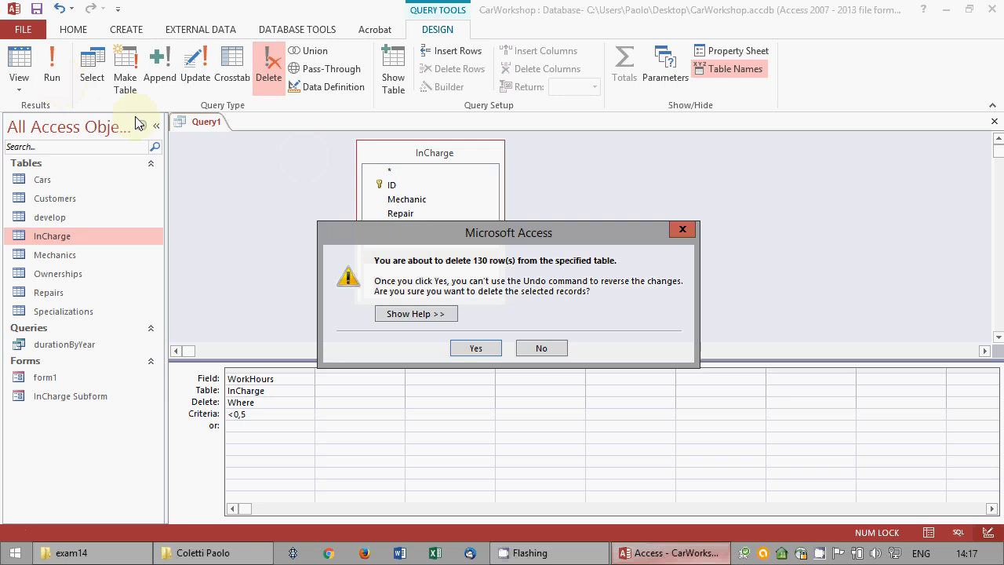
pyautogui.click(497, 353)
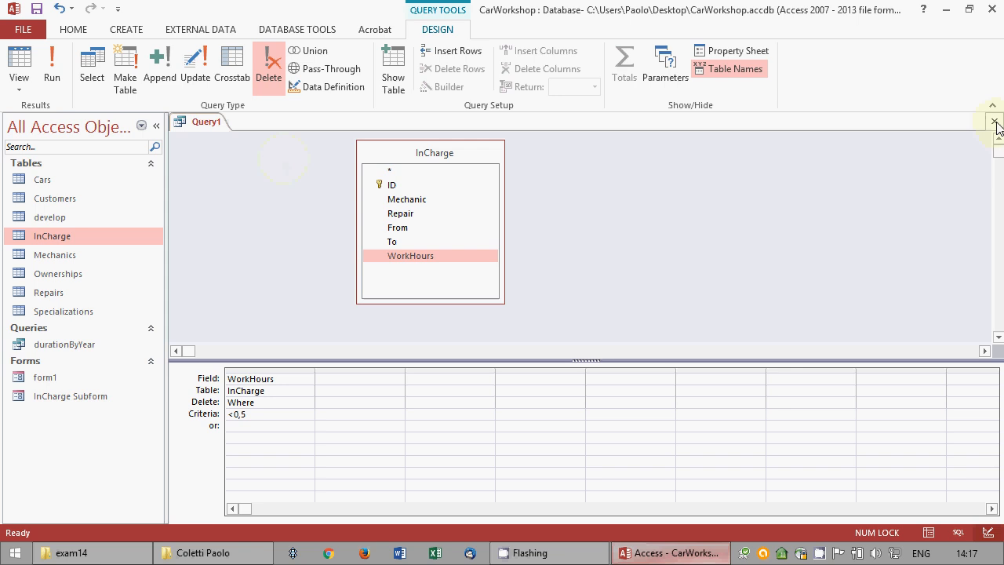
# Close the delete query, saving it as deleteSmall, and exit Access.
pyautogui.click(994, 123)
pyautogui.click(449, 322)
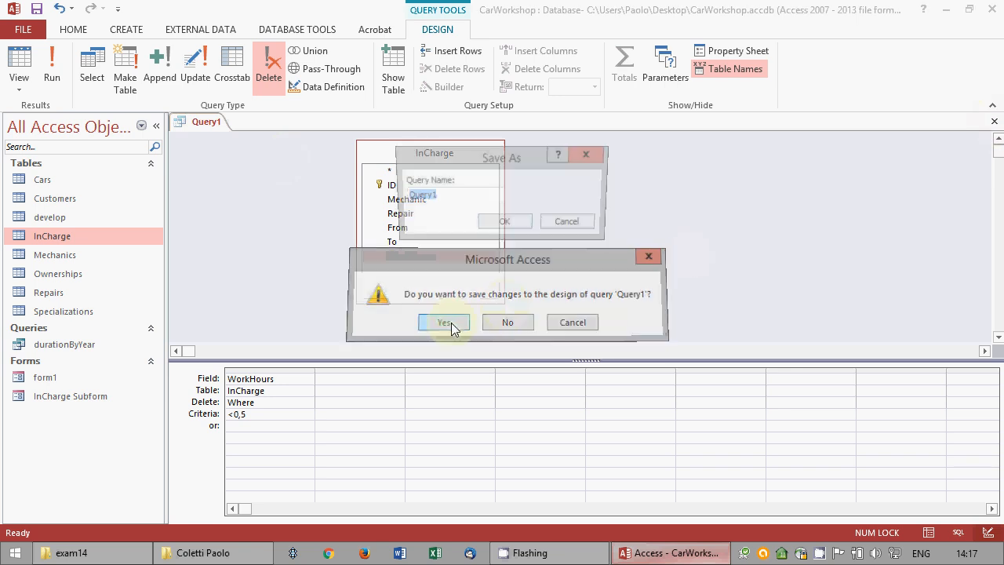
pyautogui.write('delete')
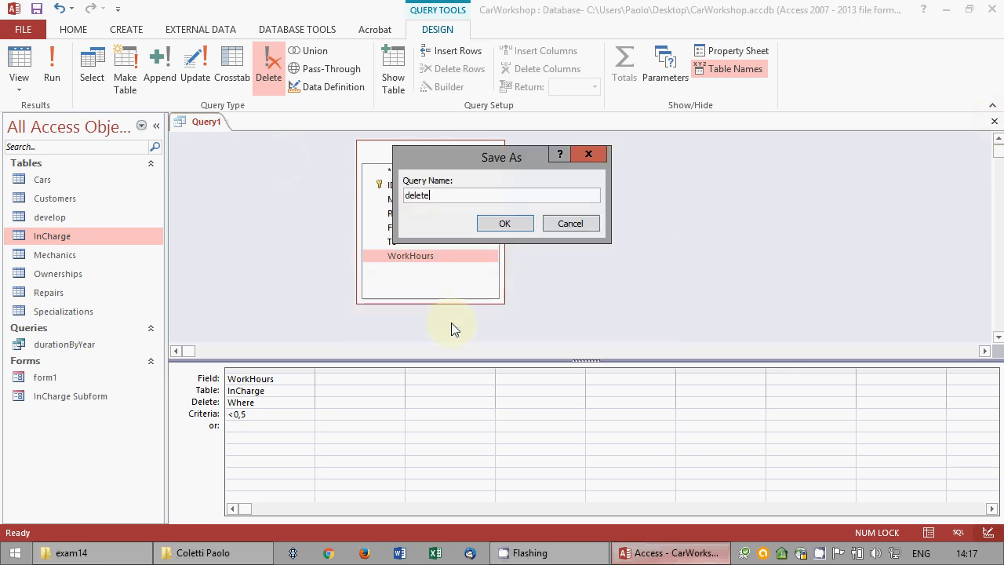
pyautogui.write('Small')
pyautogui.press('Return')
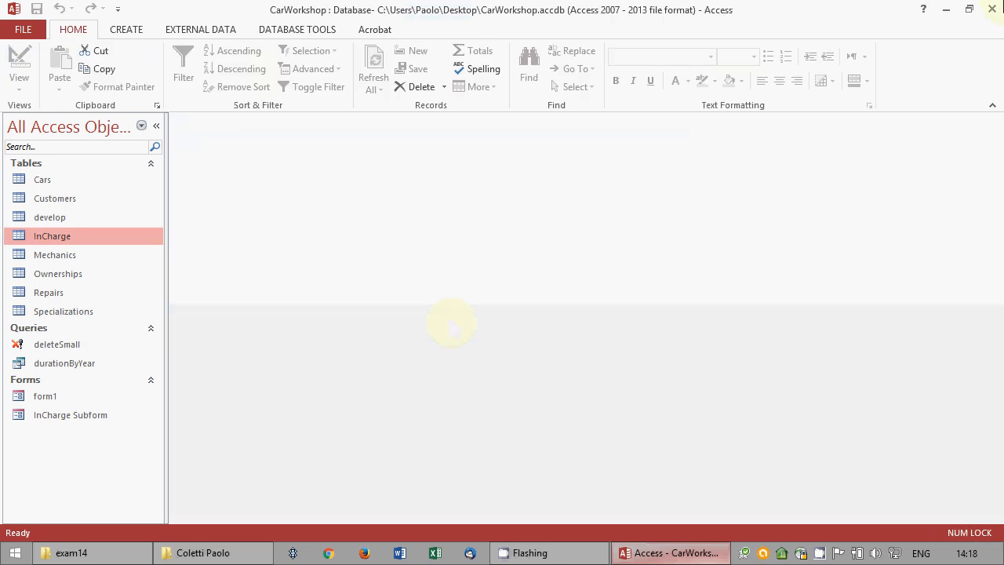
pyautogui.click(993, 8)
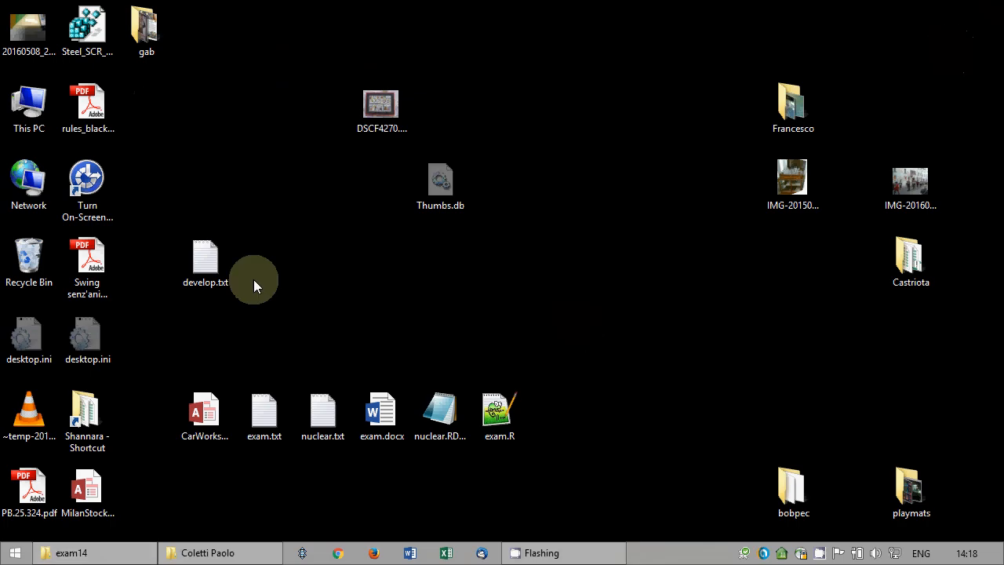
# Place develop.txt beside the other exam files on the desktop and copy all seven into the student's exam folder, replacing the files already there.
pyautogui.click(209, 276)
pyautogui.moveTo(209, 276); pyautogui.dragTo(555, 423)
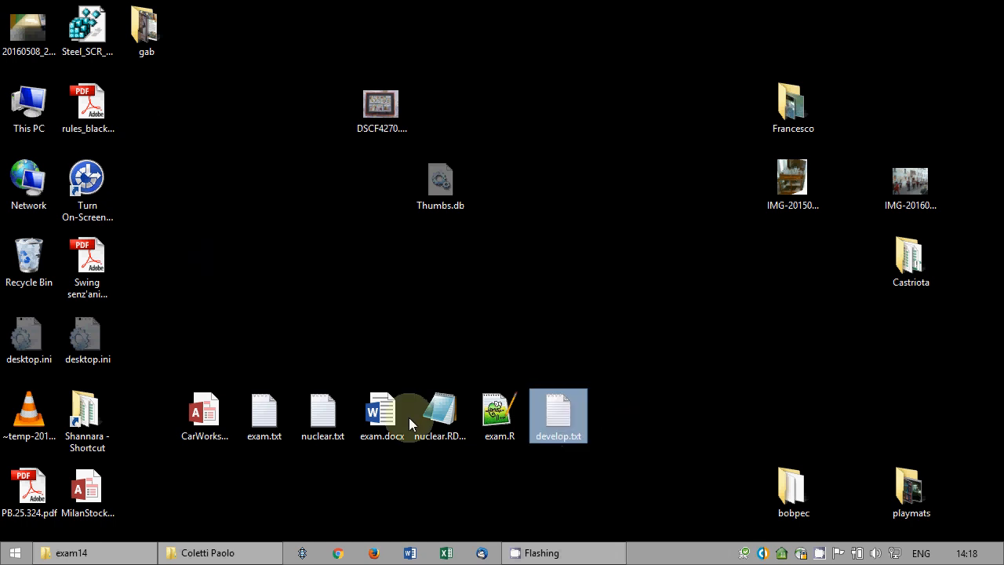
pyautogui.moveTo(182, 373); pyautogui.dragTo(590, 446)
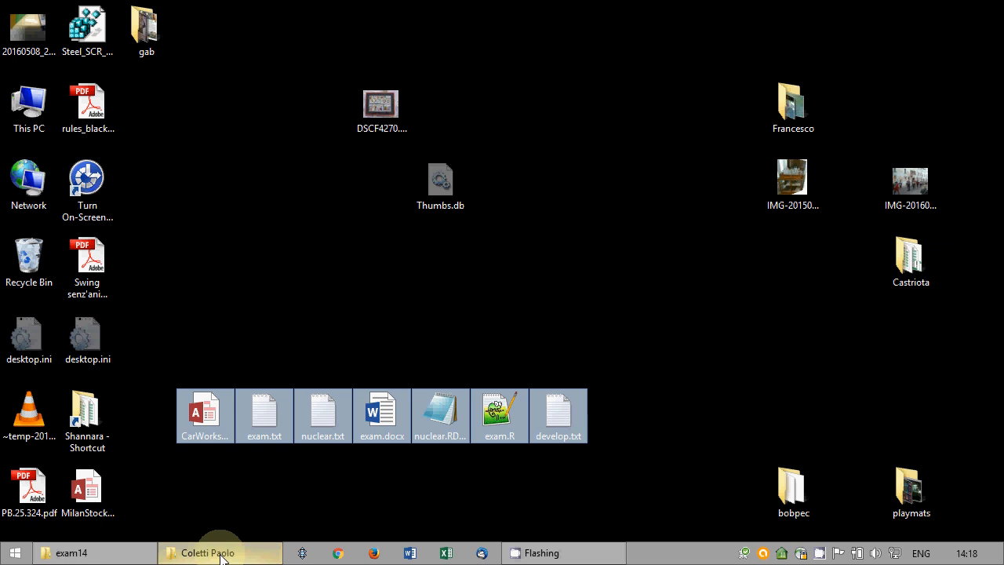
pyautogui.click(222, 559)
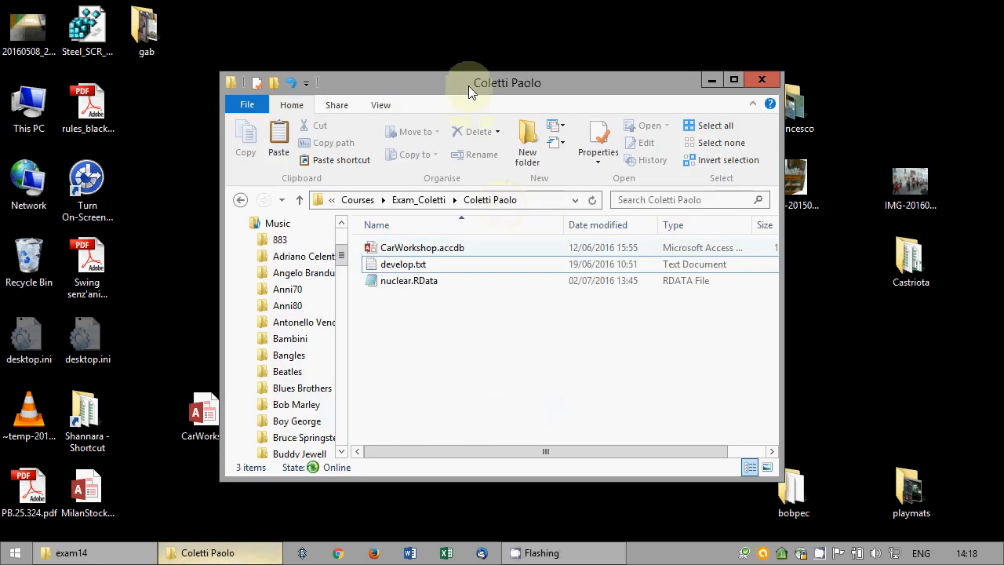
pyautogui.moveTo(471, 86); pyautogui.dragTo(869, 99)
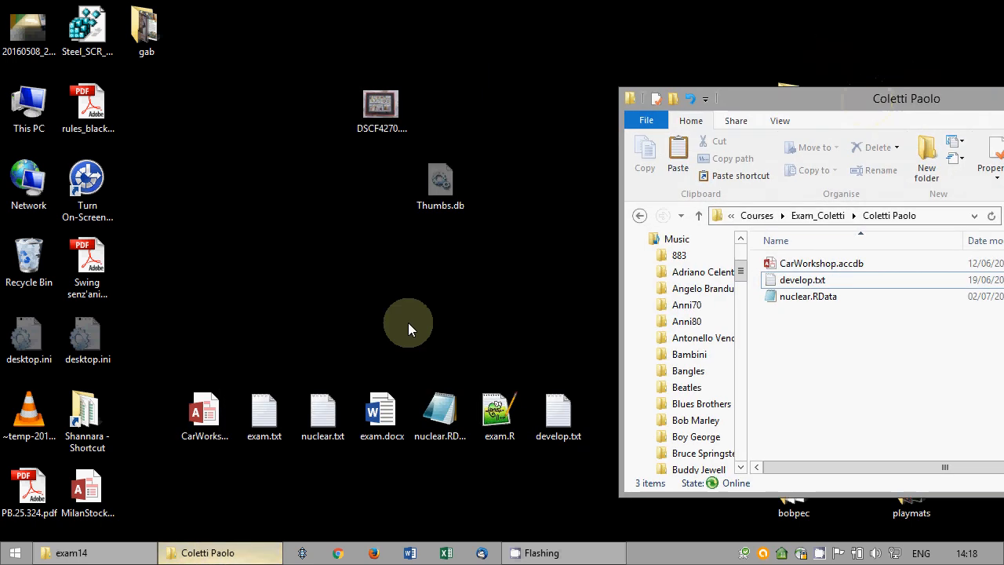
pyautogui.moveTo(176, 350); pyautogui.dragTo(808, 377)
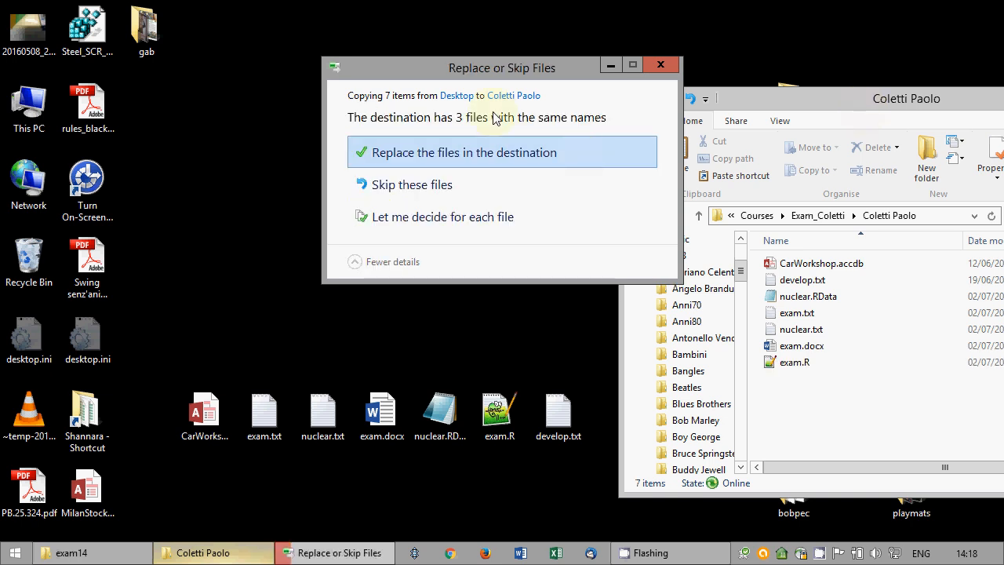
pyautogui.moveTo(481, 70); pyautogui.dragTo(384, 99)
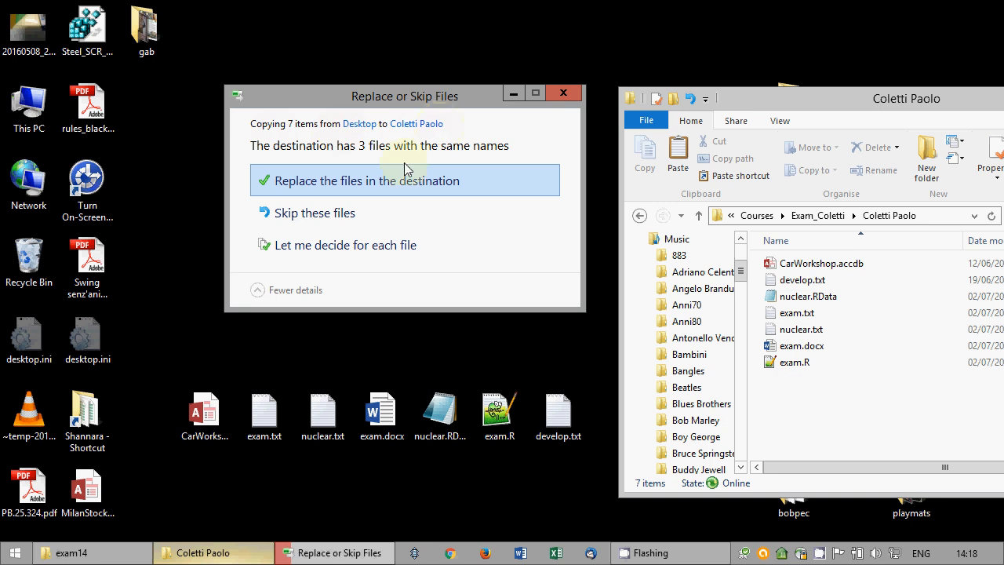
pyautogui.click(389, 182)
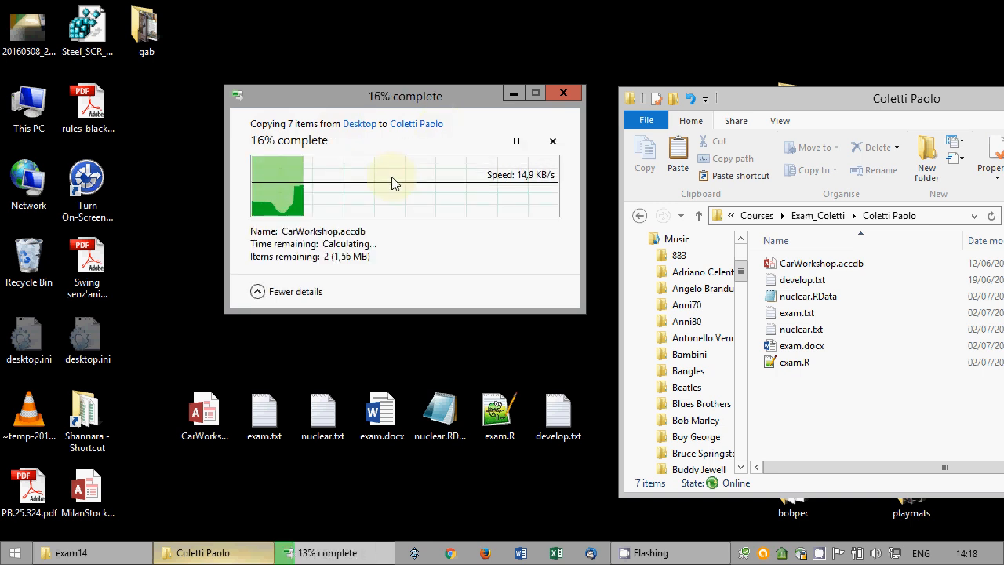
# Check the modification dates of the copied files in the student's exam folder, including develop.txt, and close the folder window.
pyautogui.moveTo(844, 101); pyautogui.dragTo(550, 88)
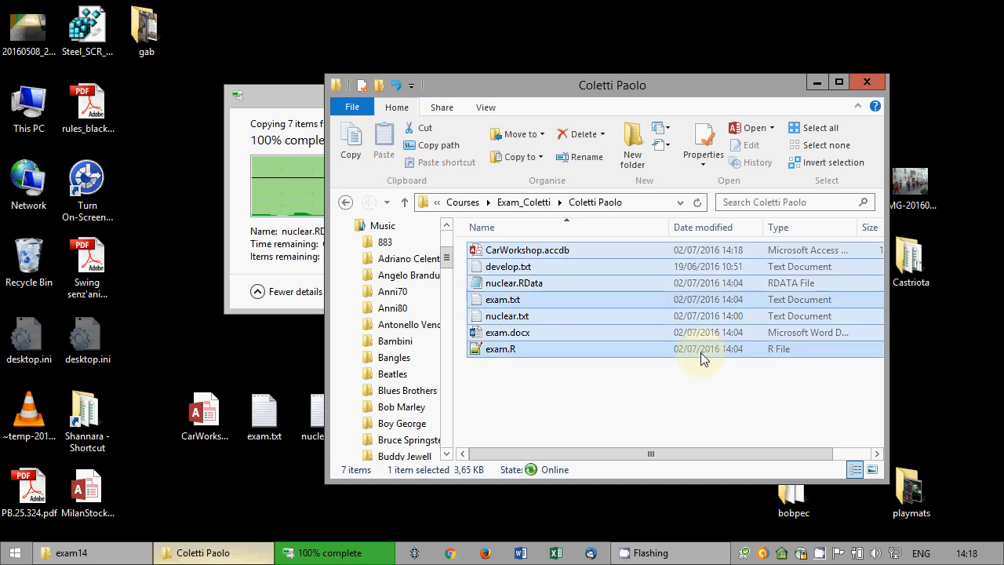
pyautogui.click(683, 411)
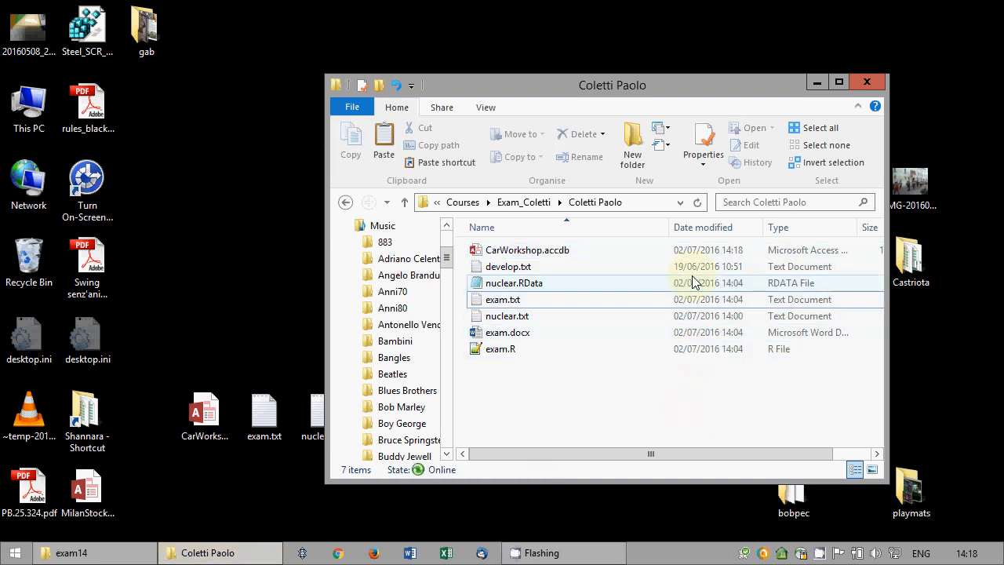
pyautogui.click(620, 268)
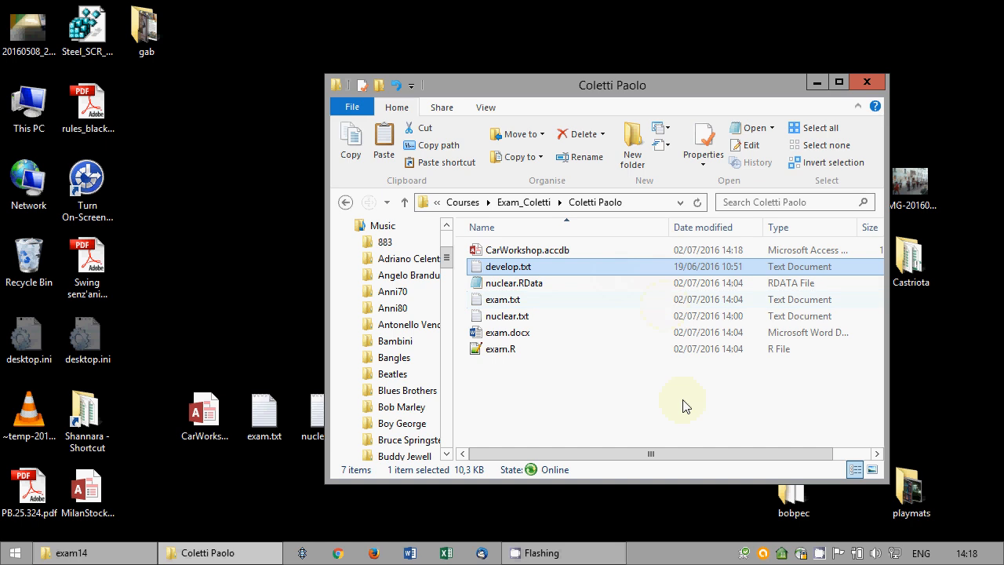
pyautogui.click(877, 84)
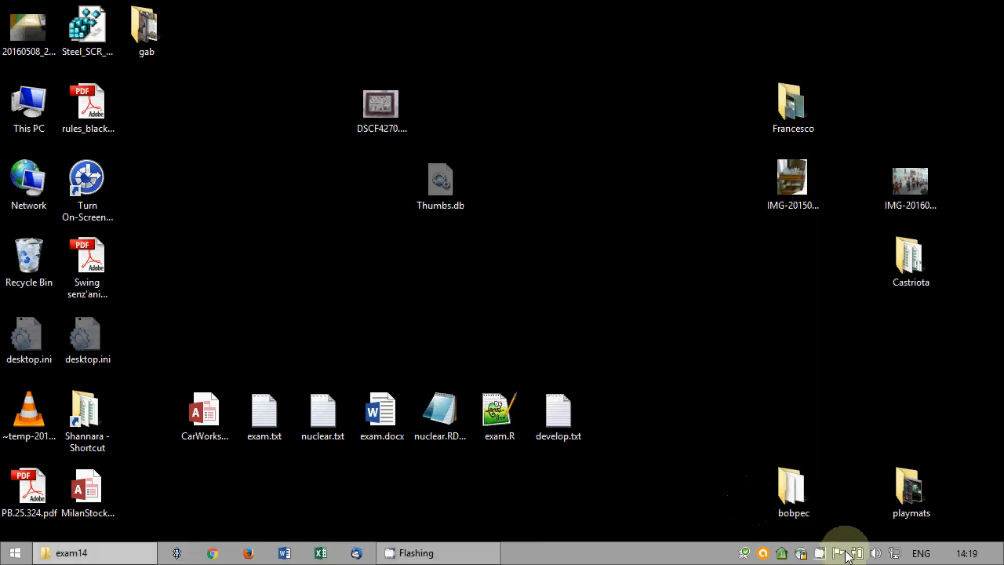
pyautogui.rightClick(818, 553)
pyautogui.click(851, 519)
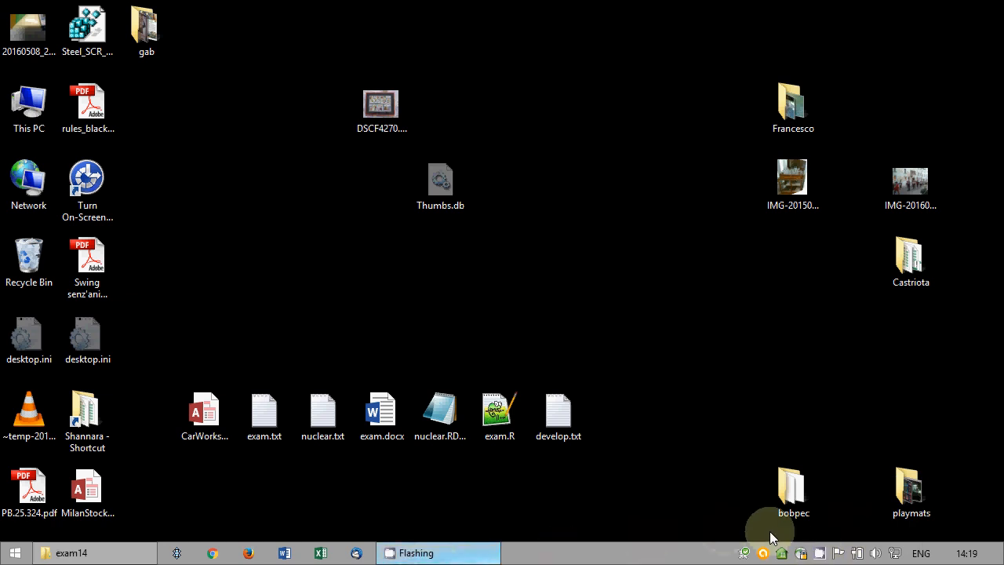
pyautogui.rightClick(819, 552)
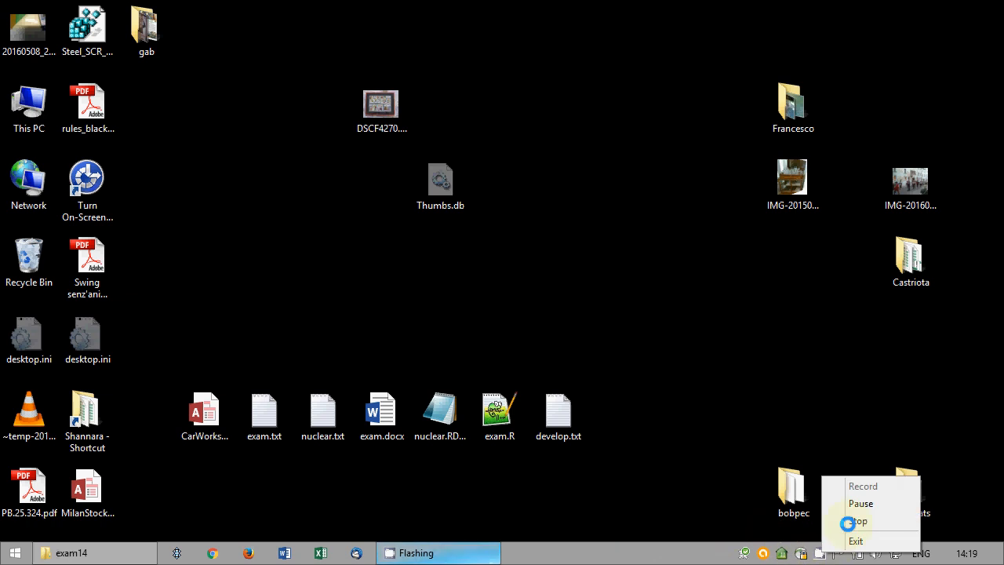
pyautogui.click(851, 521)
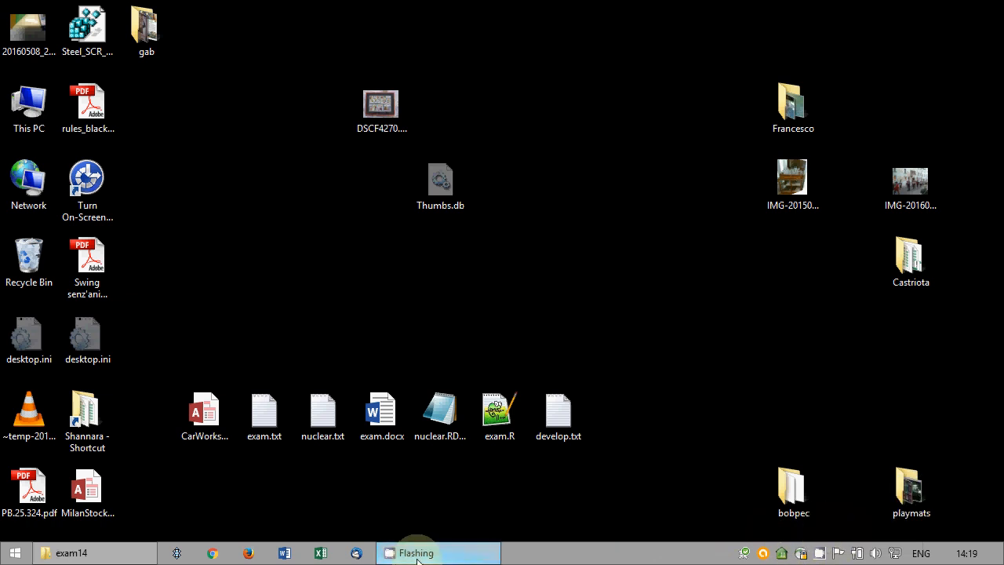
pyautogui.rightClick(820, 552)
pyautogui.click(851, 521)
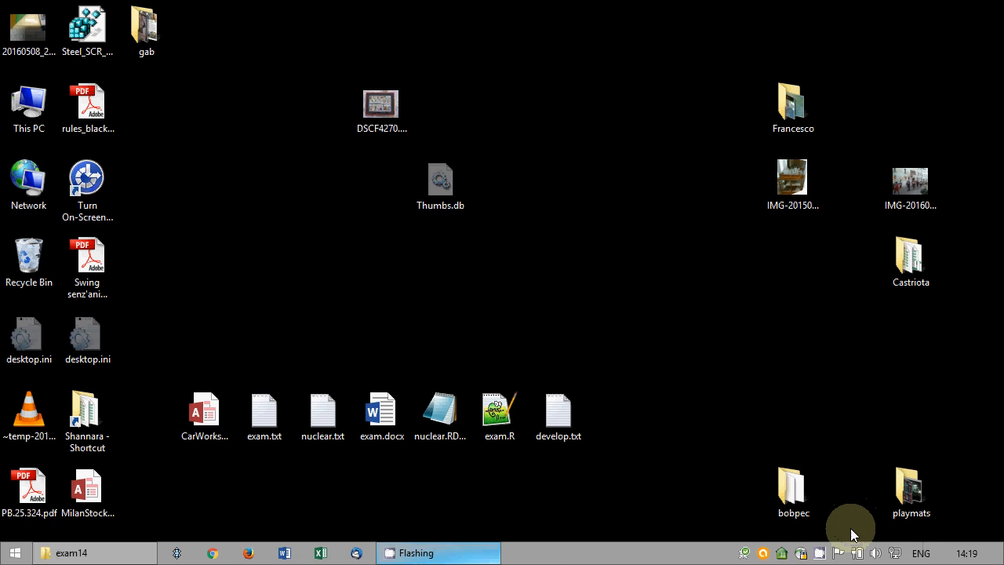
pyautogui.rightClick(822, 554)
pyautogui.click(844, 522)
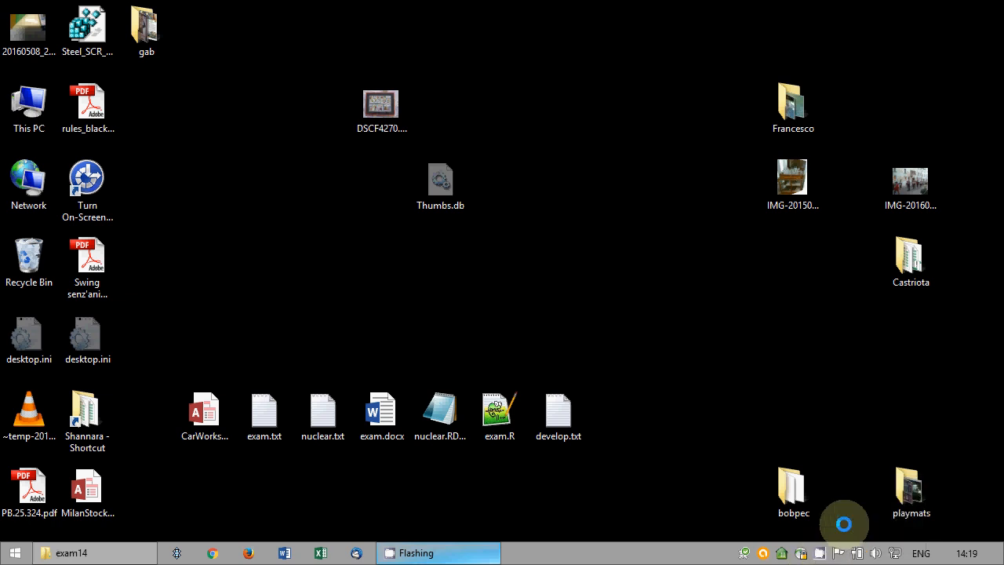